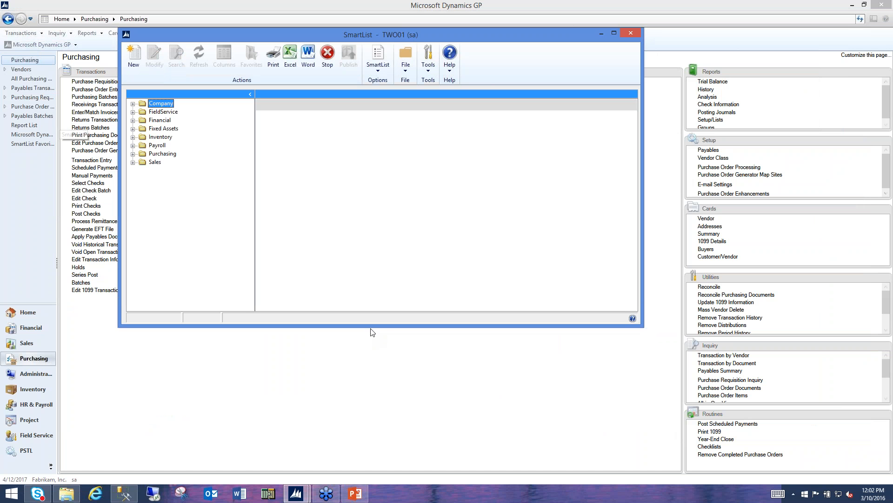
Enlarge the SmartList window and open the default * list in the Vendors folder of Purchasing
left_click_drag(356, 327, 357, 368)
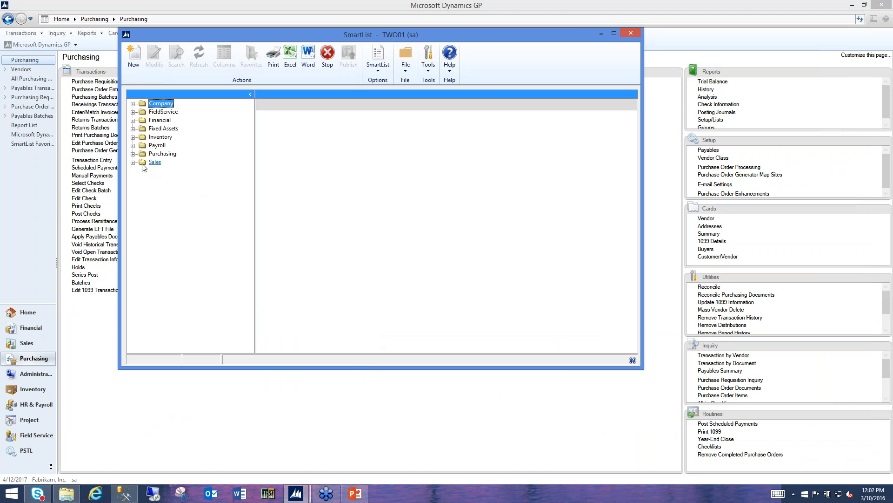
left_click(133, 154)
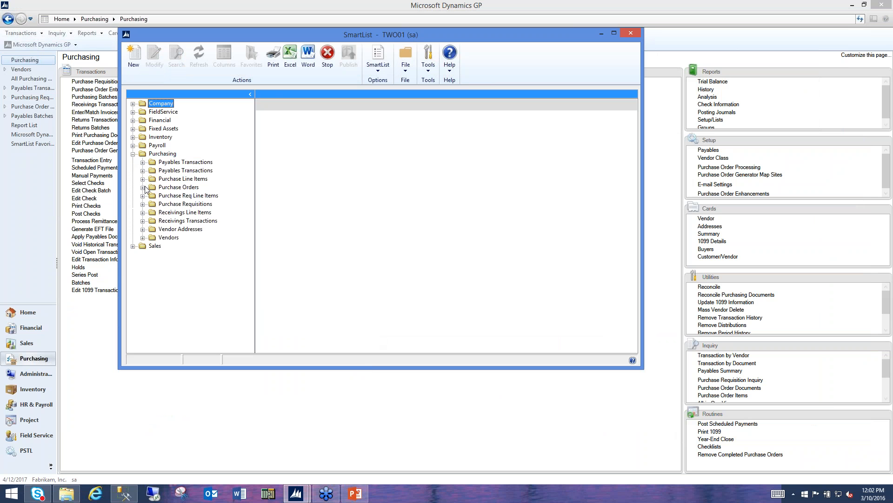
left_click(143, 238)
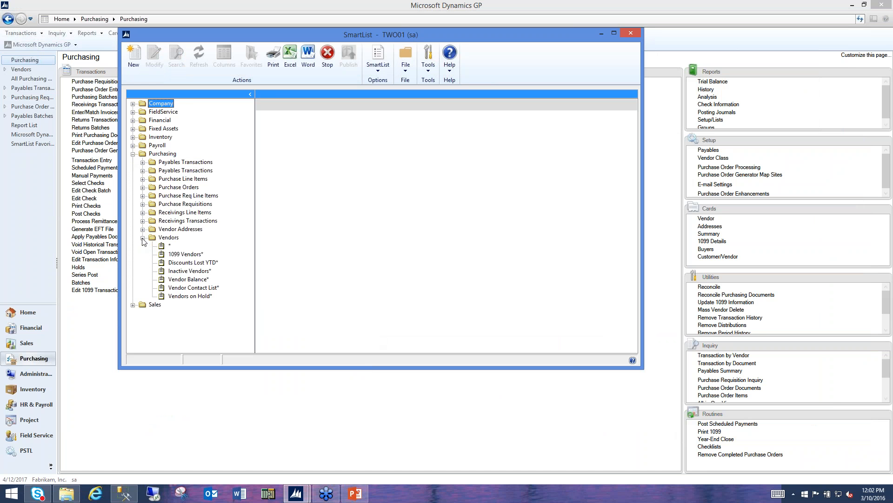
left_click(169, 246)
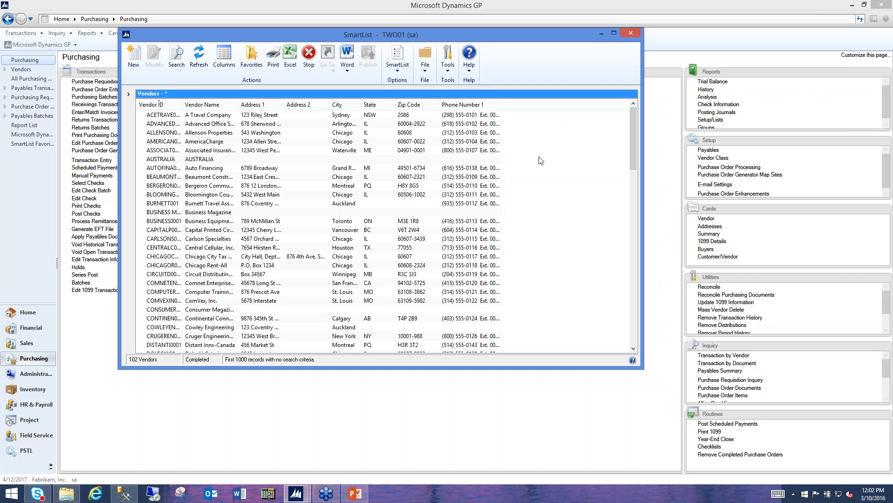
Look through the available columns that can be added to the Vendors SmartList
left_click(224, 70)
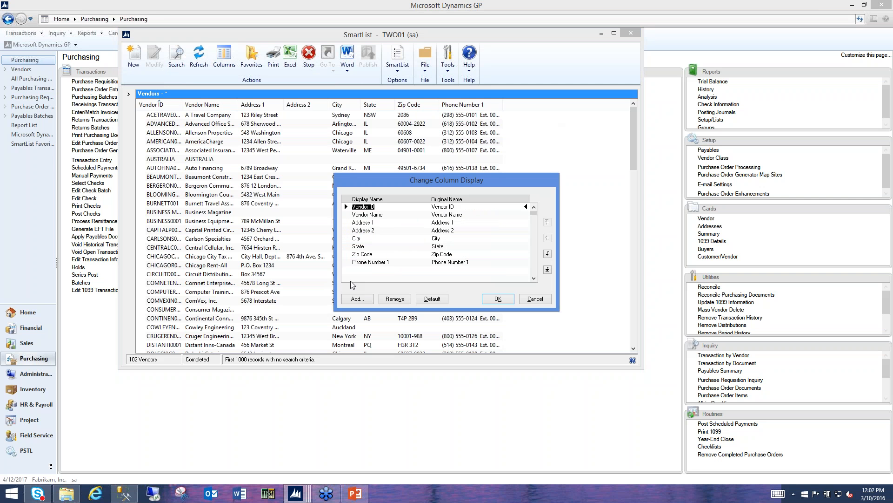
left_click(355, 298)
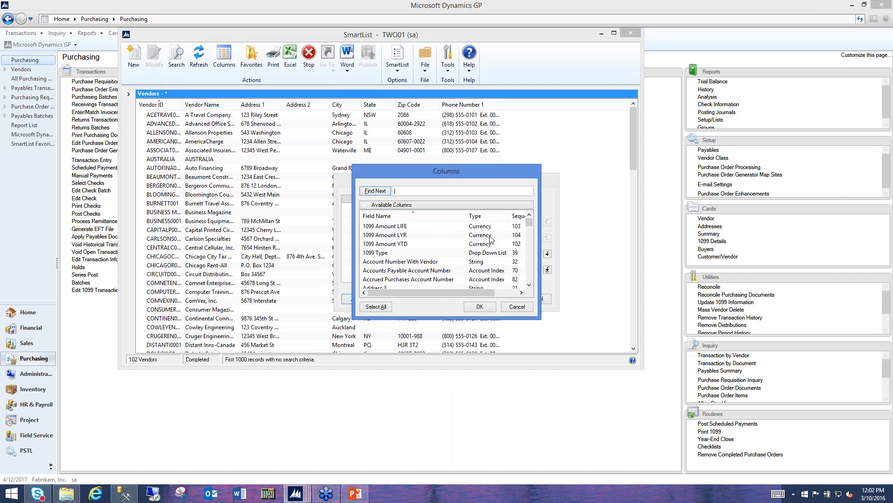
left_click_drag(529, 225, 532, 243)
left_click(529, 217)
left_click(529, 216)
left_click(529, 216)
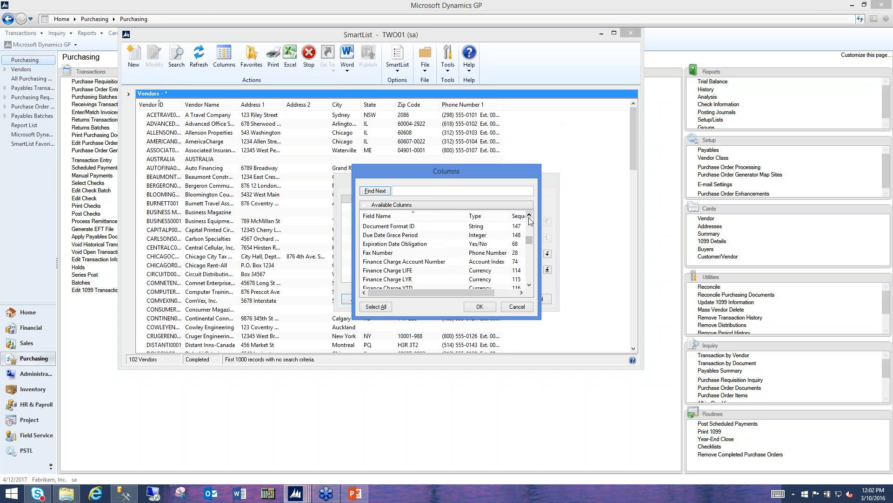
Show all columns, search them for e-mail, and leave the column display without changes
left_click(411, 208)
left_click(412, 224)
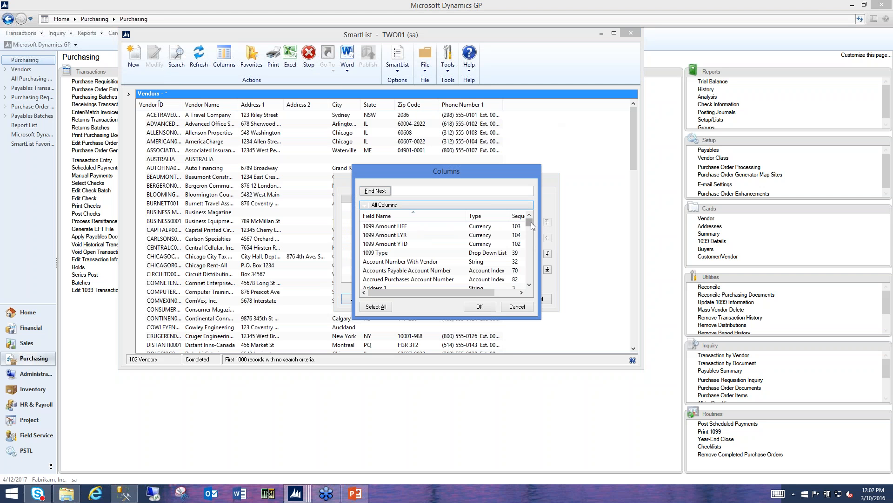
left_click_drag(529, 222, 531, 242)
left_click(468, 191)
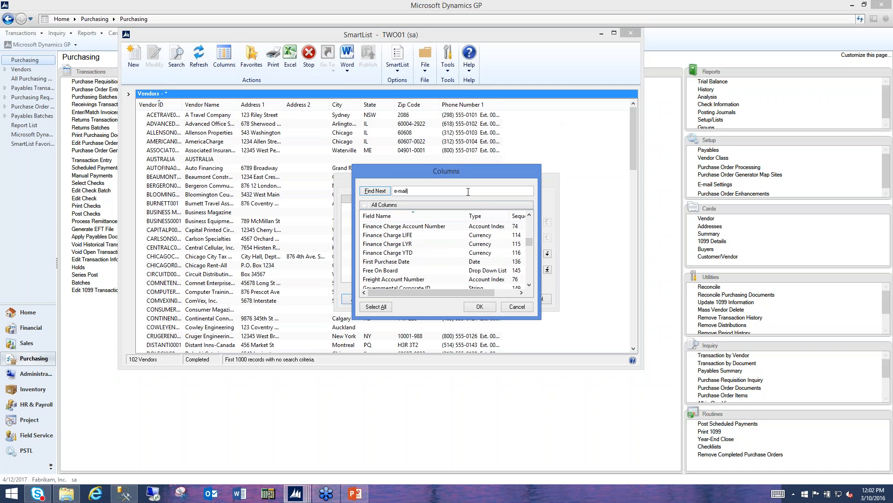
double_click(468, 192)
type("e")
key("Return")
left_click(521, 305)
left_click(529, 300)
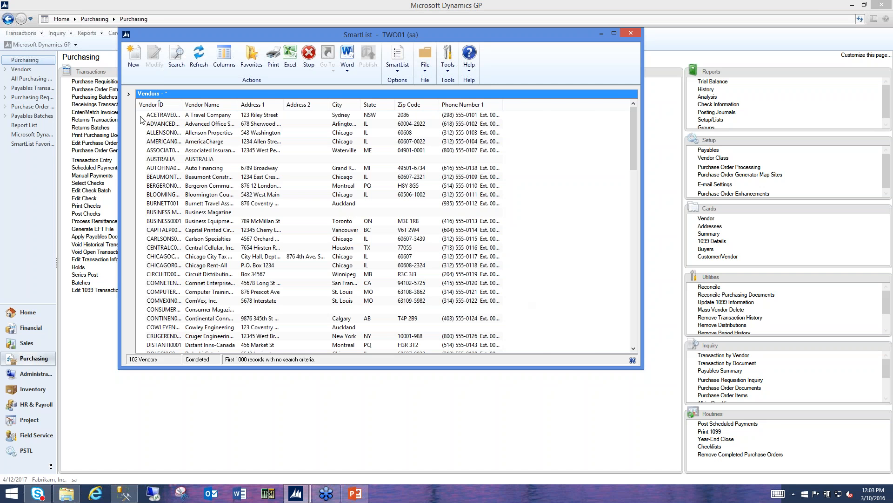
Start a new SmartList based on the Vendors list in SmartList Designer and look through its database view
left_click(129, 95)
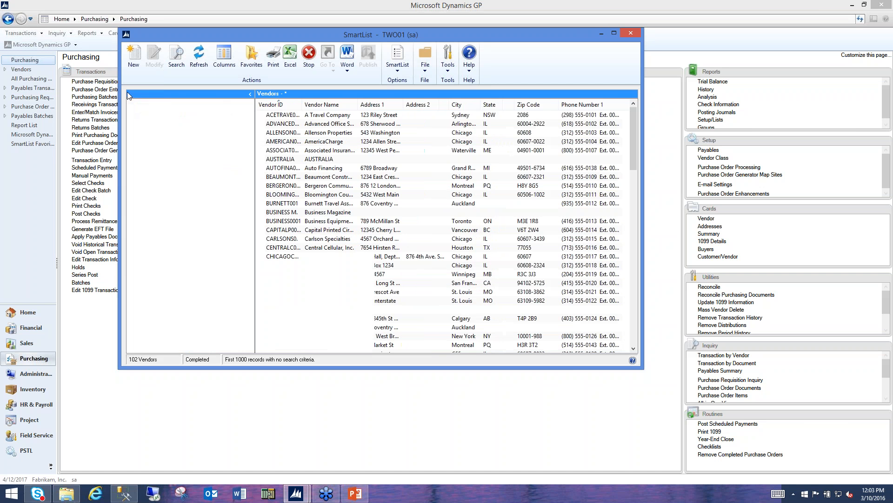
left_click(134, 61)
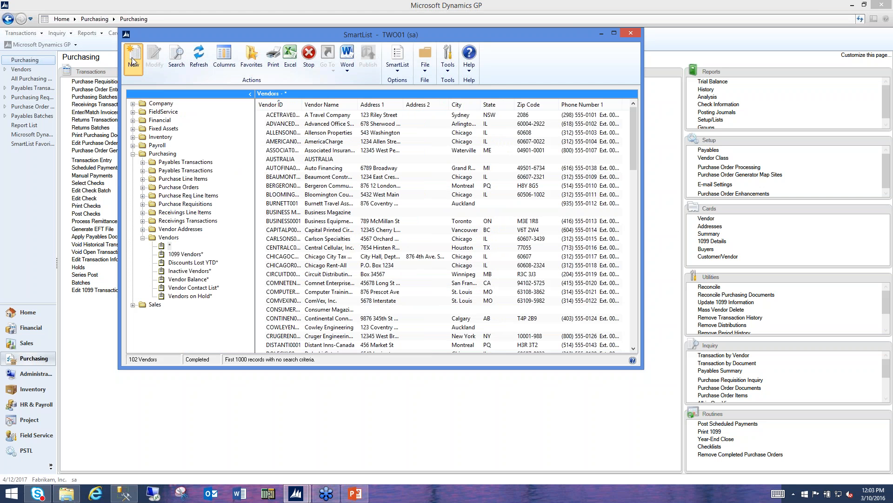
left_click_drag(133, 61, 366, 49)
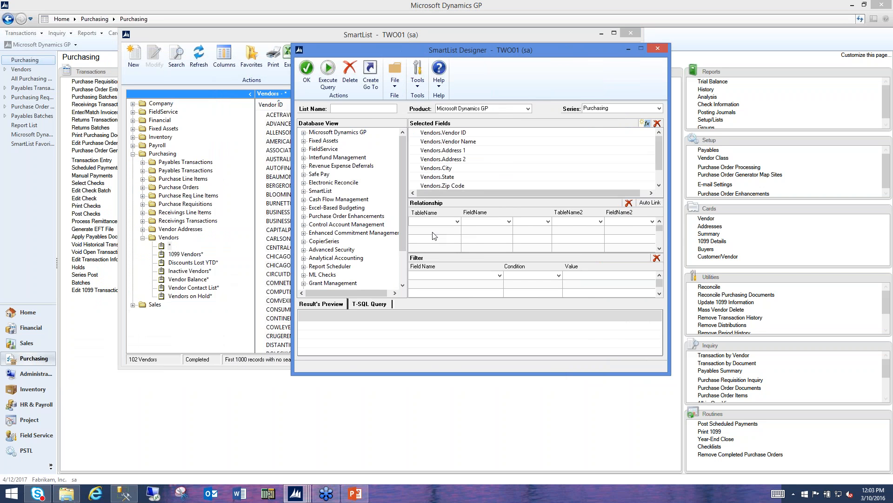
mouse_move(405, 158)
left_mouse_down()
mouse_move(404, 207)
mouse_move(404, 147)
mouse_move(401, 207)
mouse_move(400, 167)
left_mouse_up()
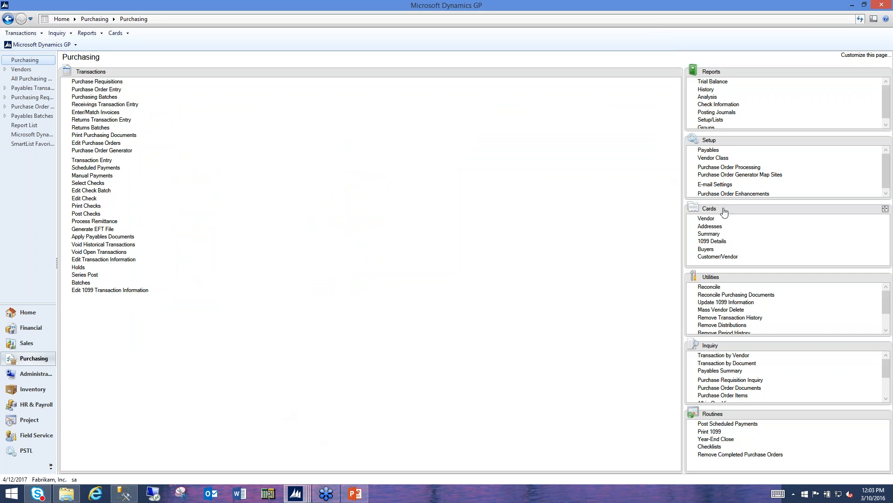
Bring up the first vendor record in Vendor Maintenance and open the Internet Information for its primary address
left_click(711, 219)
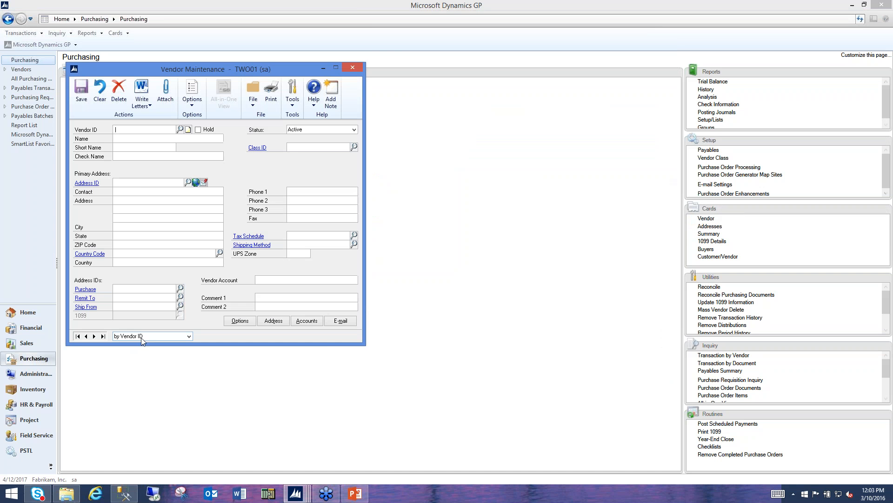
left_click(77, 336)
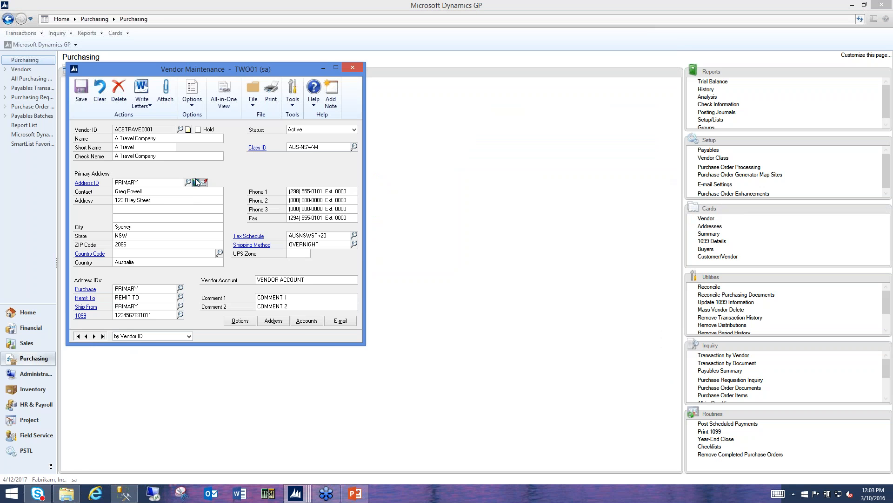
left_click(196, 182)
left_click_drag(209, 59, 320, 60)
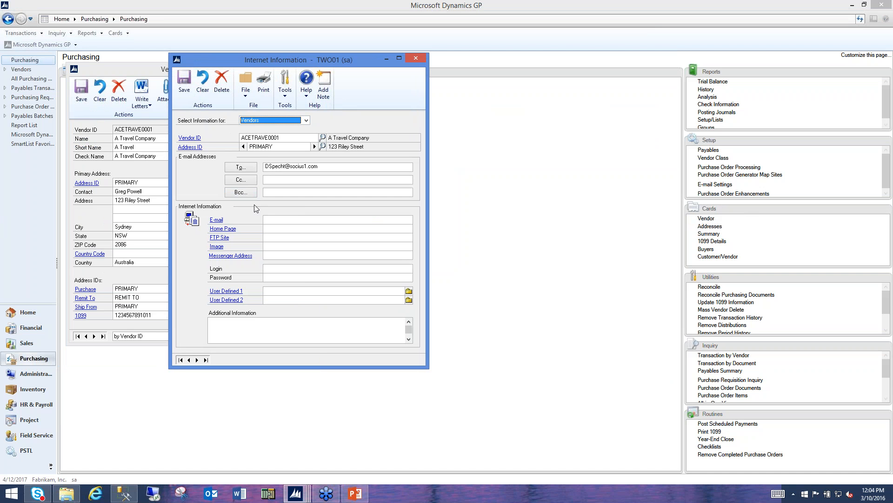
Examine the tables behind the Internet Information window using Table Import and select Internet Addresses
left_click(284, 96)
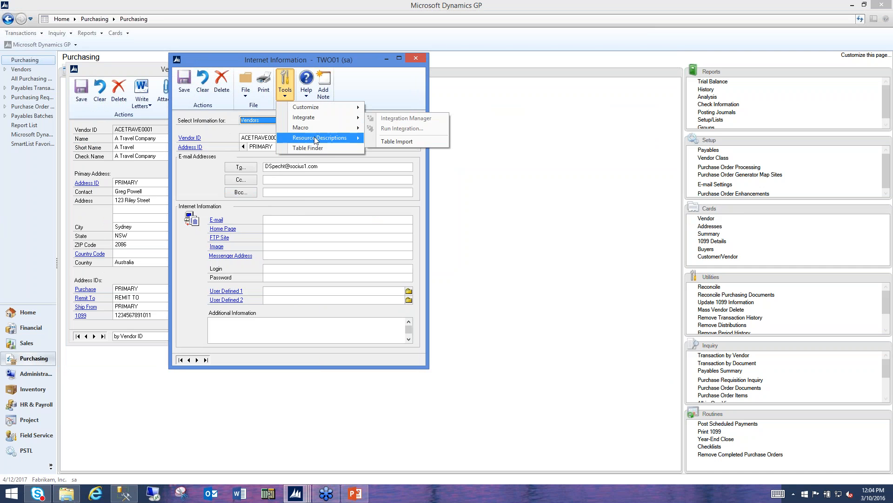
mouse_move(322, 118)
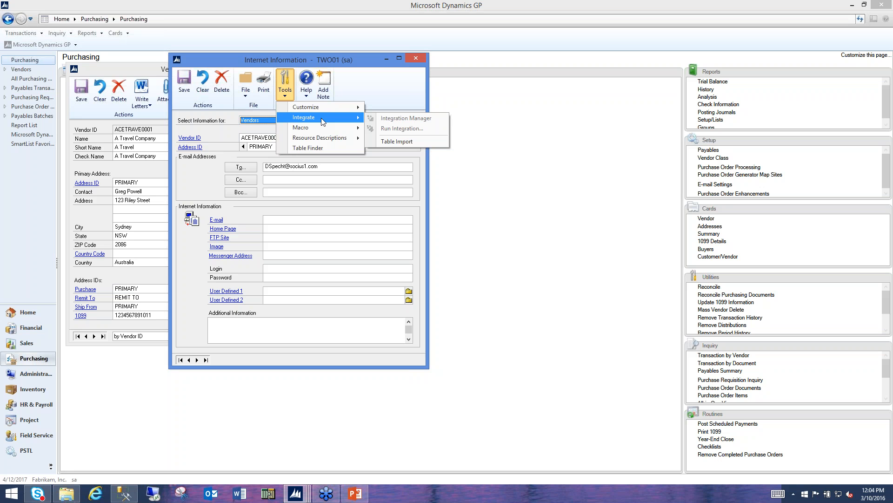
left_click(407, 141)
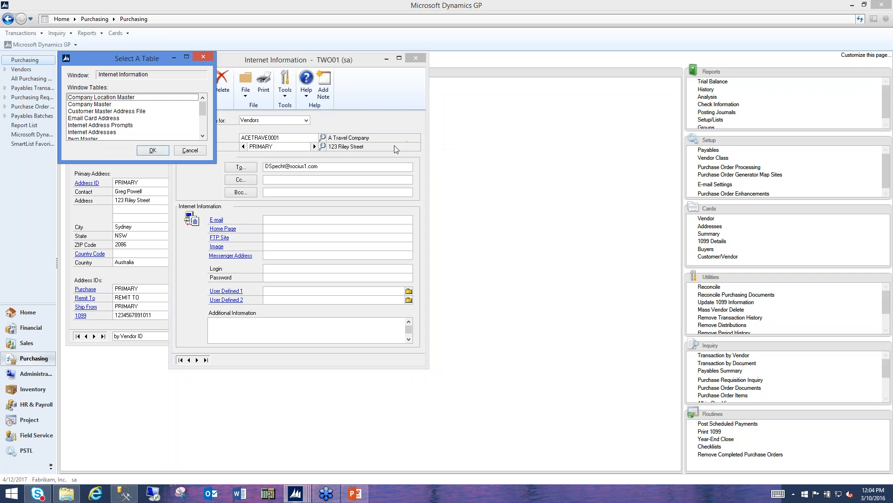
left_click_drag(84, 162, 96, 259)
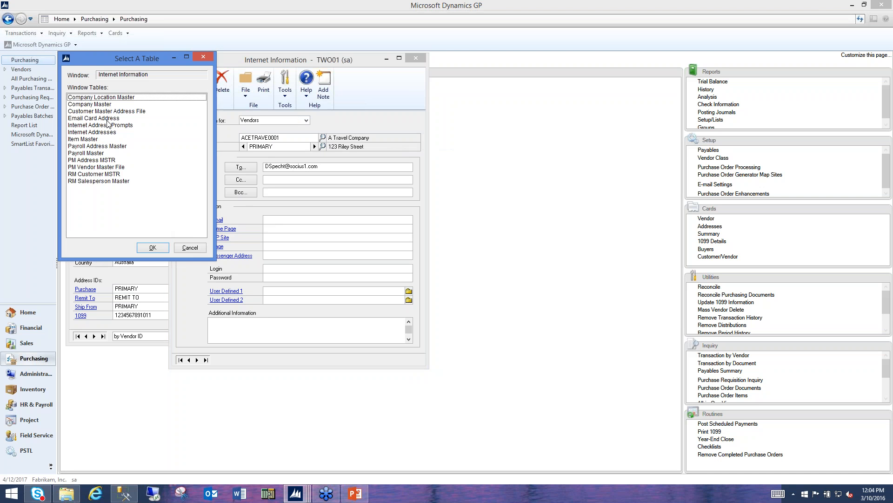
left_click(92, 160)
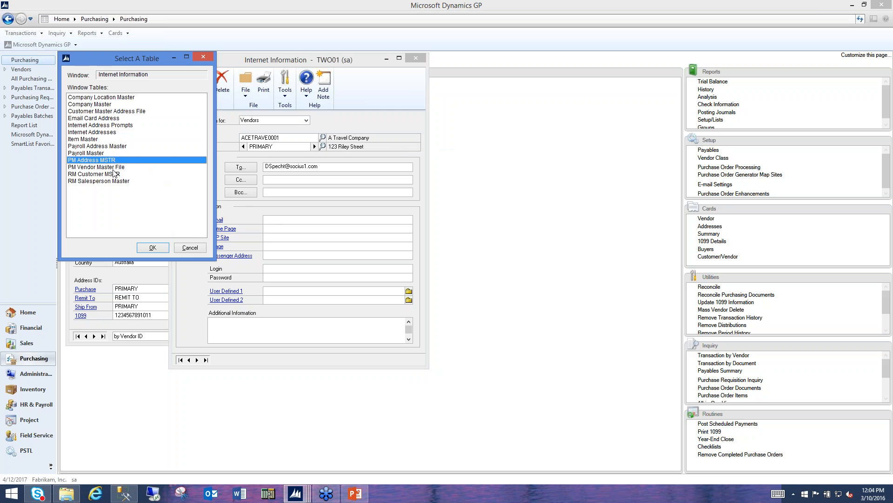
left_click(113, 168)
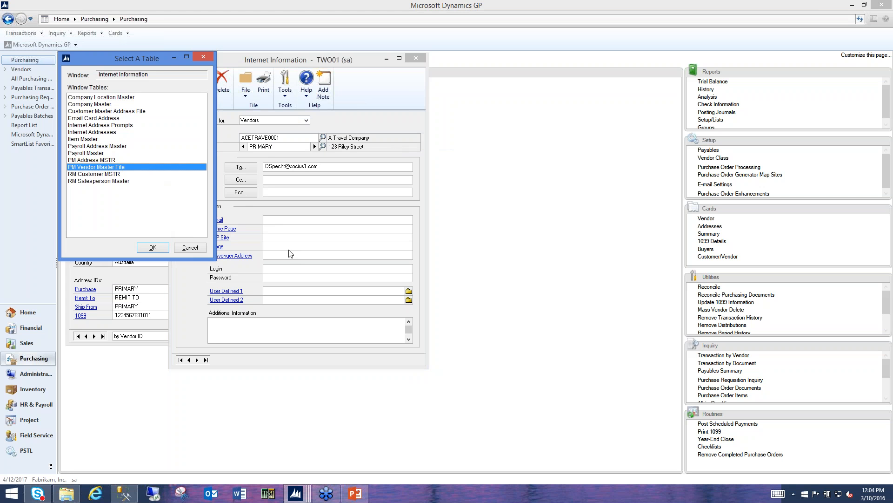
left_click(105, 133)
left_click(92, 119)
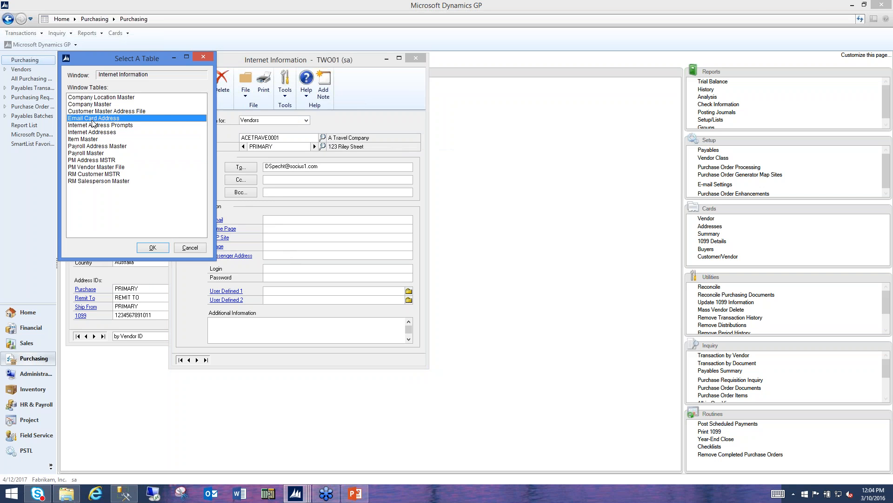
left_click(106, 133)
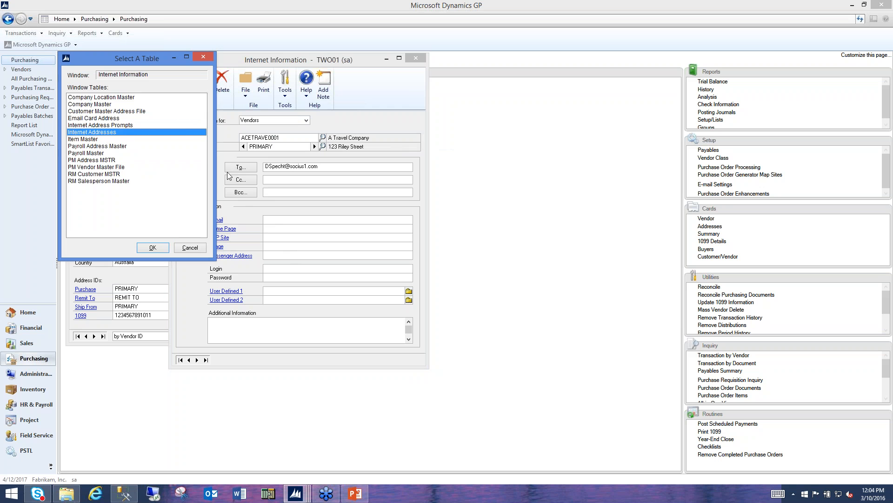
left_click(288, 87)
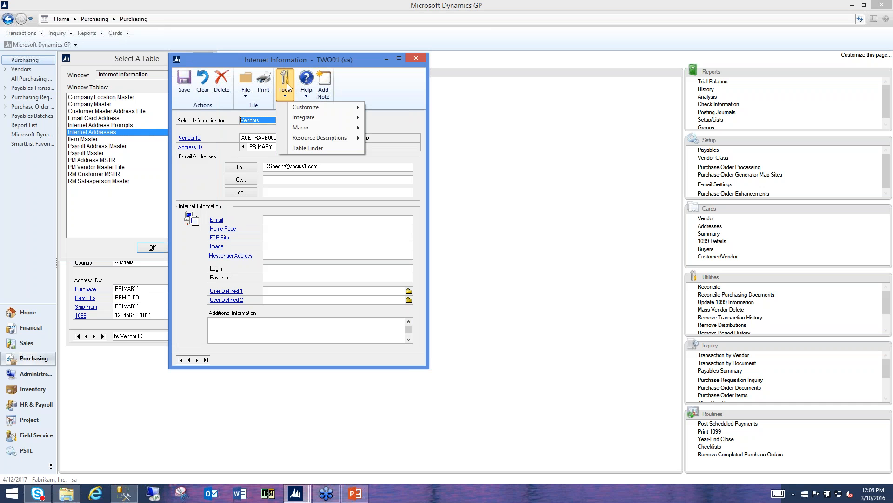
mouse_move(312, 138)
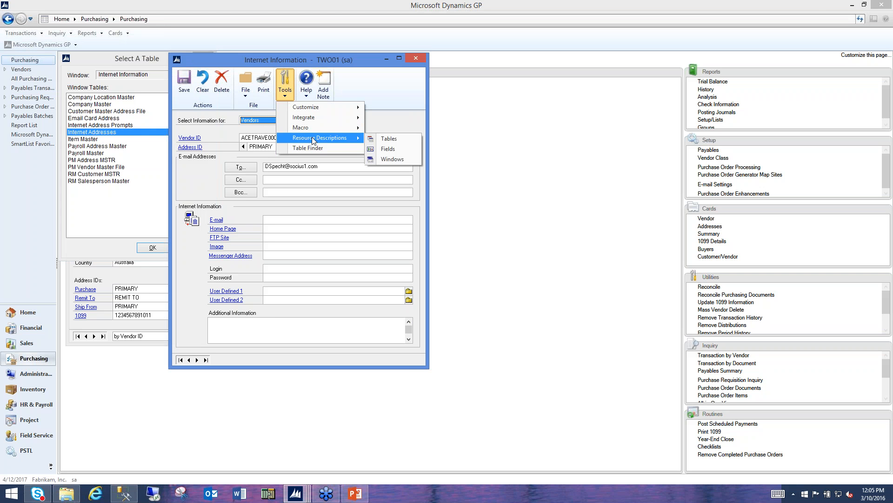
left_click(396, 159)
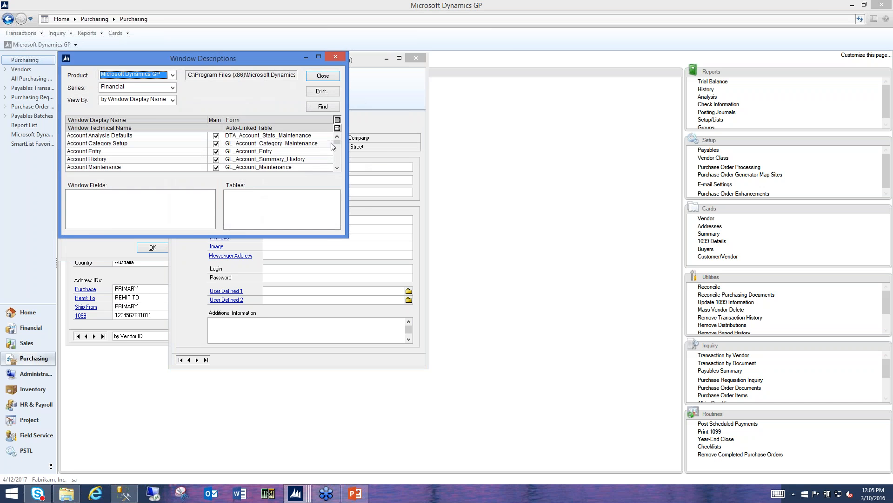
left_click_drag(245, 56, 413, 57)
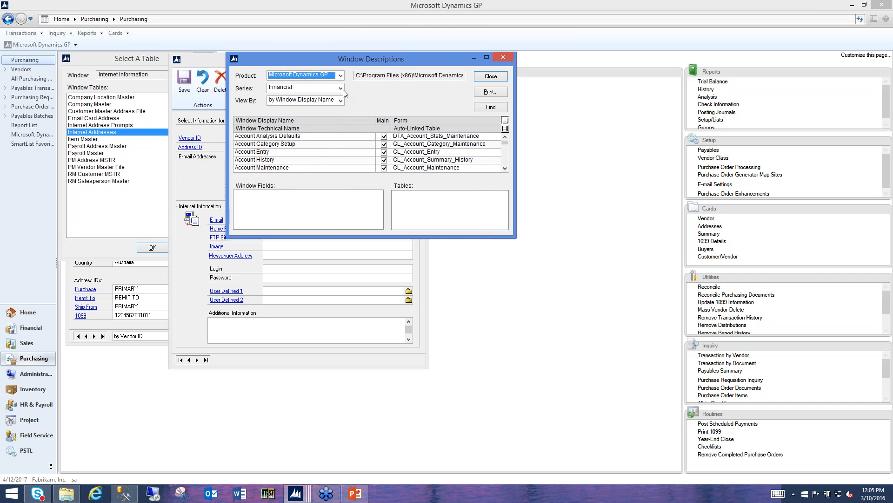
left_click(340, 89)
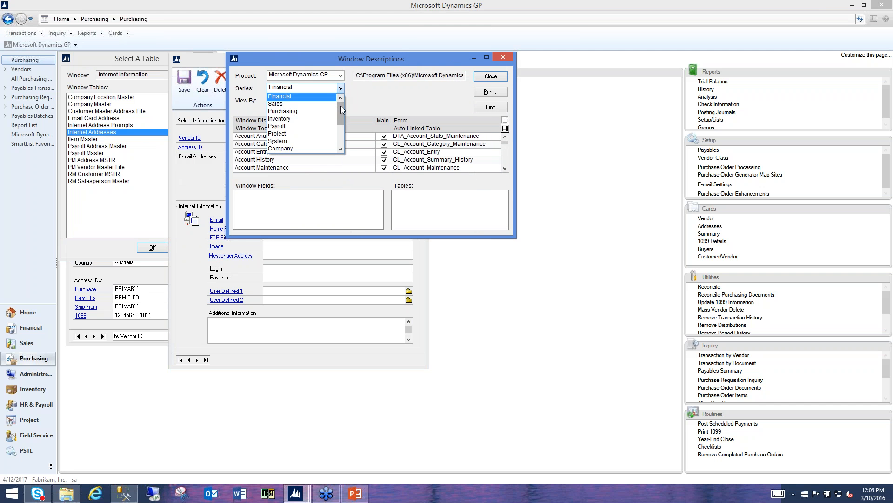
left_click_drag(341, 105, 344, 121)
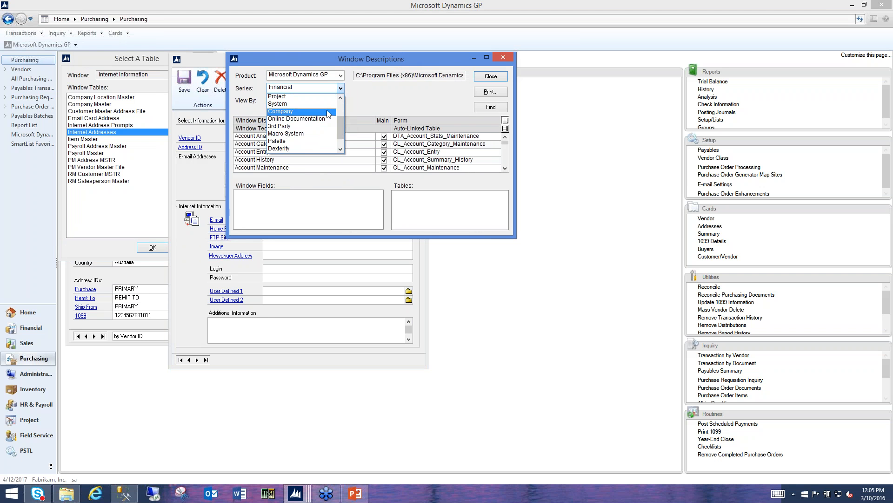
left_click(326, 110)
left_click(341, 102)
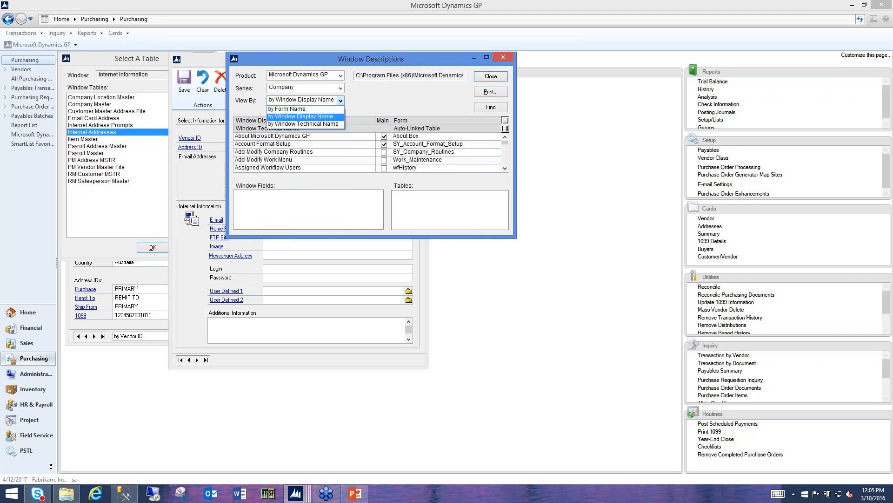
left_click(355, 101)
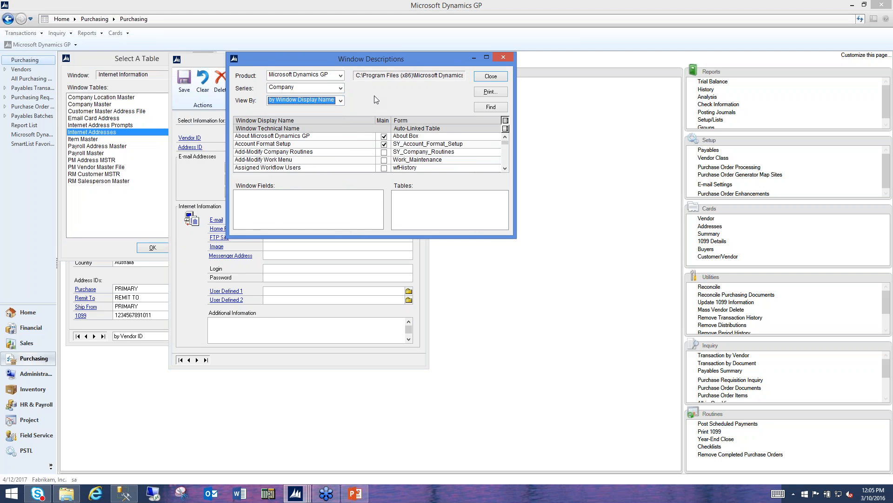
left_click(504, 56)
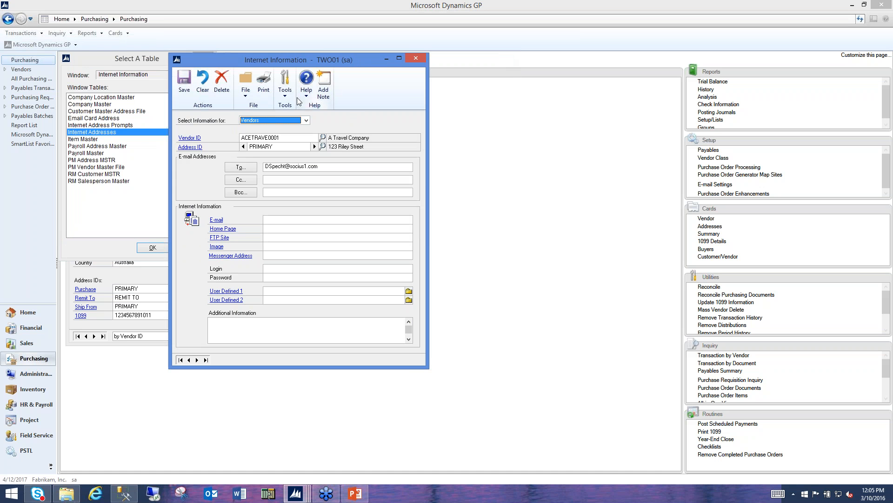
Open the table resource descriptions from Internet Information and list the Microsoft Dynamics GP tables of the Company series
left_click(286, 87)
mouse_move(321, 139)
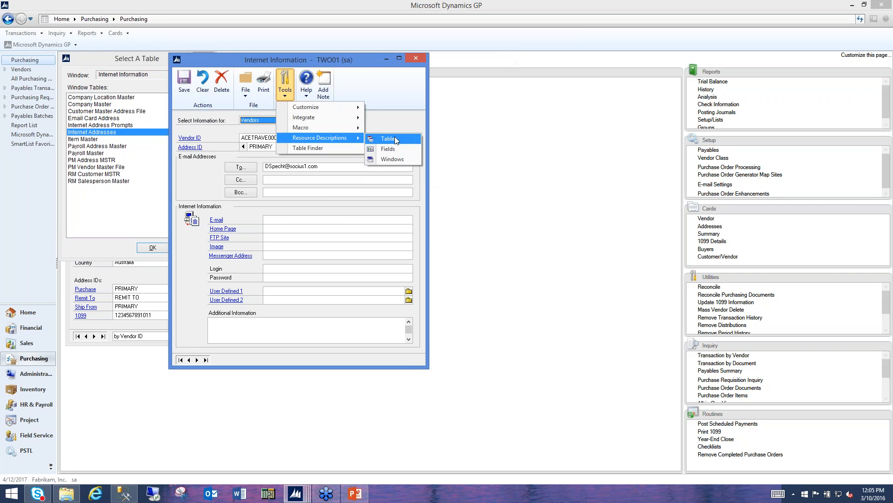
left_click(394, 139)
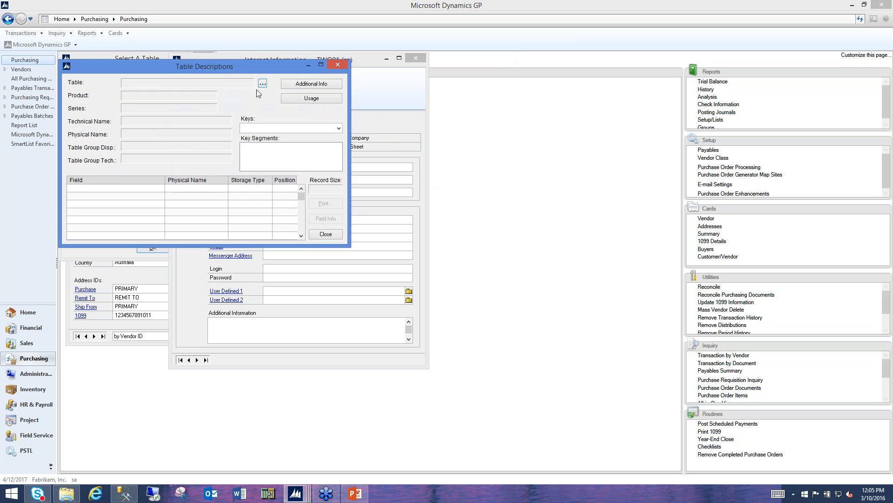
left_click(263, 83)
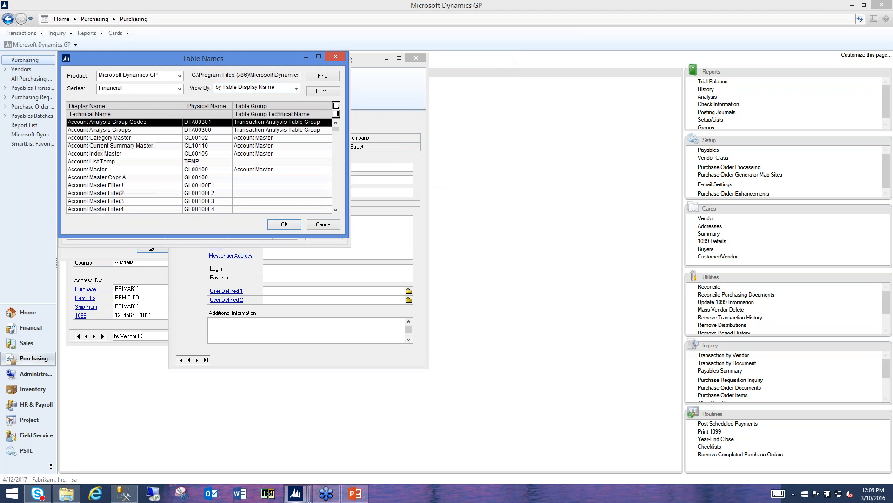
left_click(138, 89)
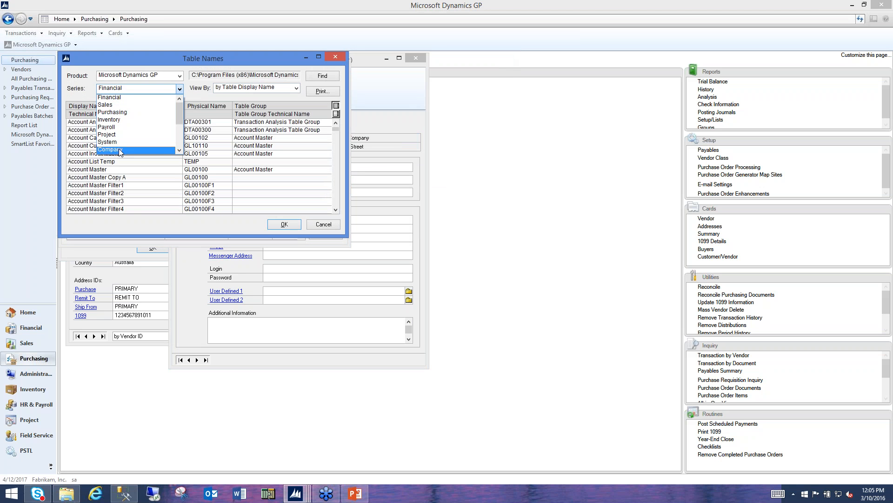
left_click(135, 149)
left_click_drag(183, 58, 355, 155)
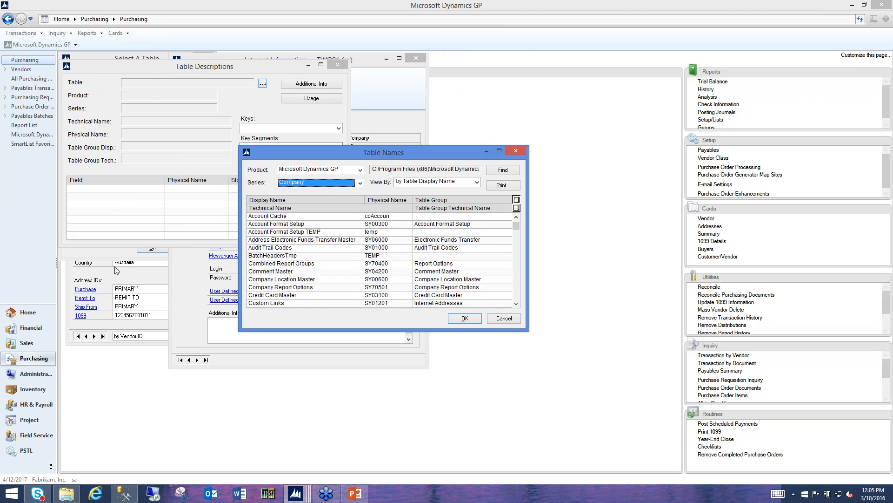
Find the Internet Addresses table among the Company series tables and bring up its table description
left_click(102, 254)
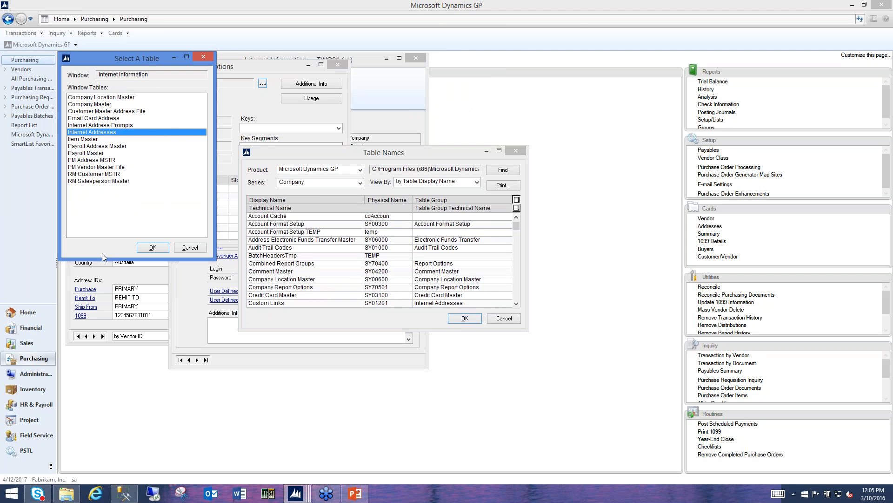
left_click(517, 226)
left_click_drag(519, 242, 519, 241)
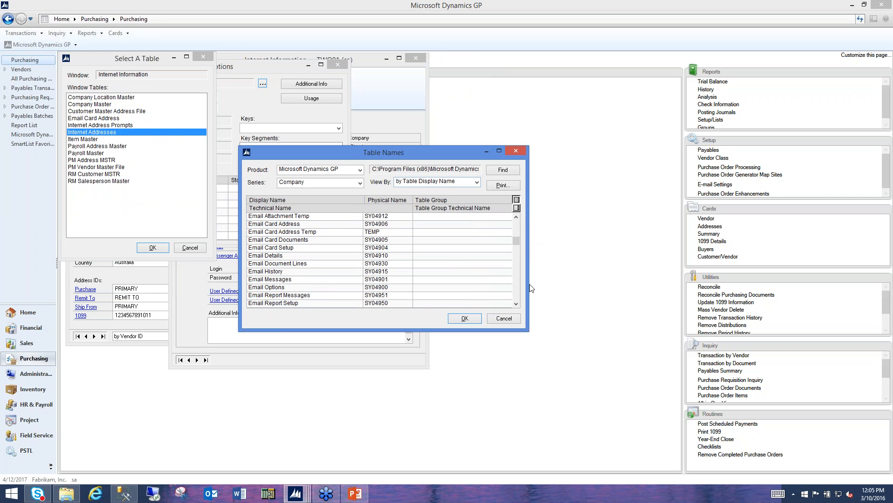
left_click(517, 293)
left_click(516, 292)
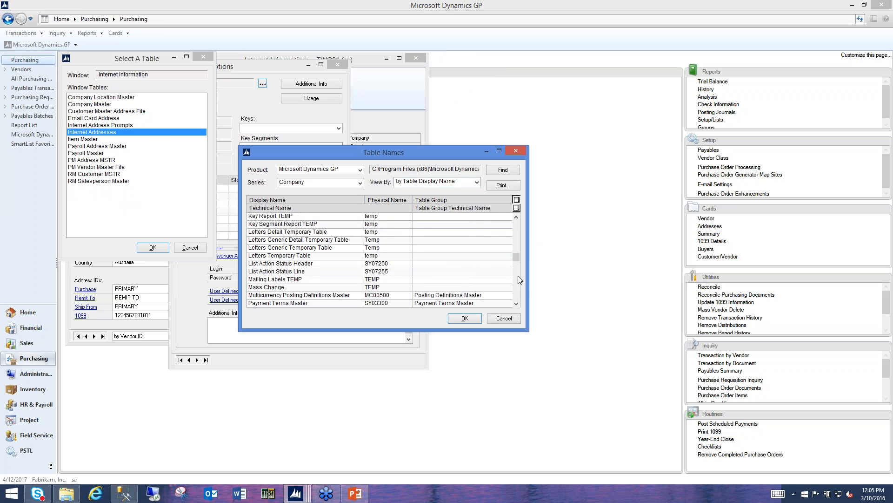
left_click(518, 224)
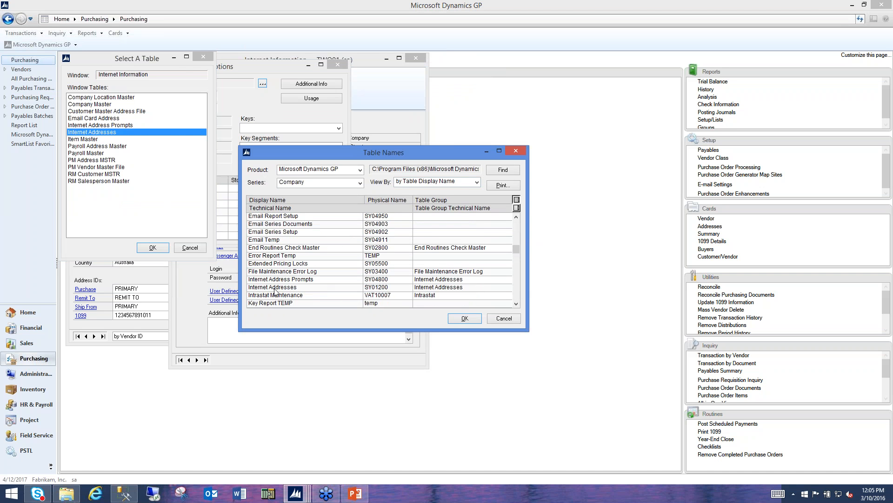
left_click(275, 288)
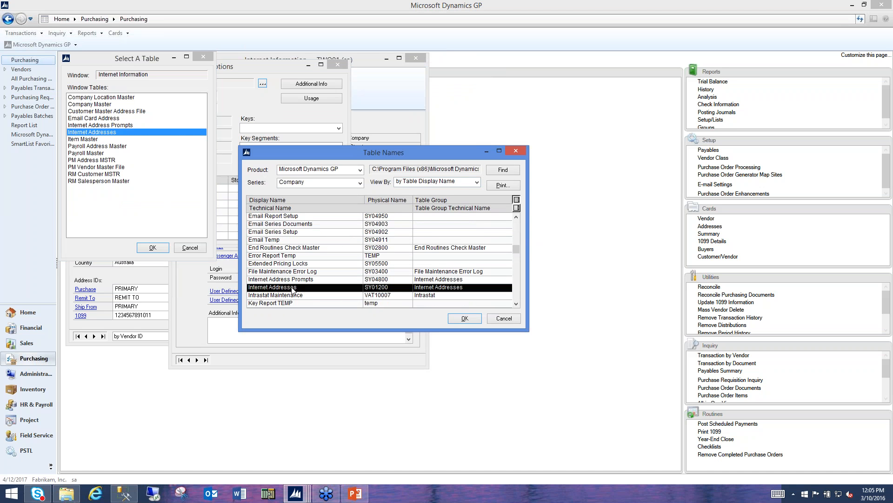
double_click(292, 288)
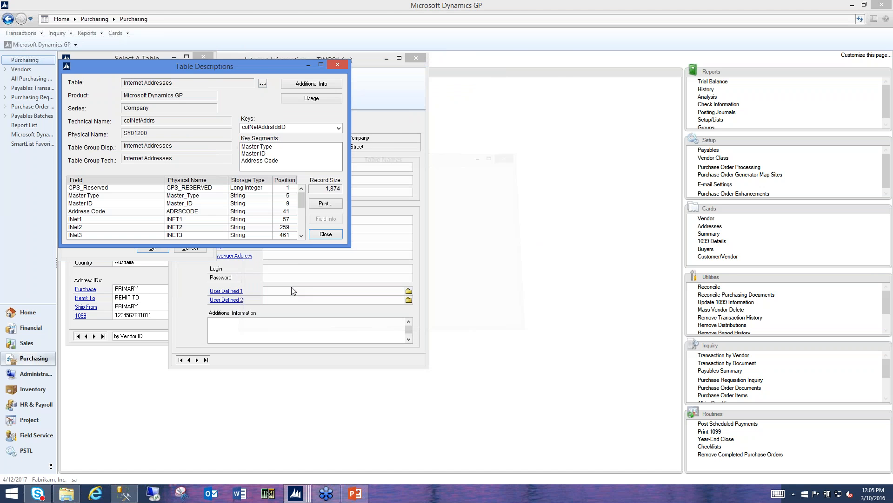
Review all fields of the Internet Addresses table, and close the table description, table selection, Internet Information and Vendor Maintenance windows
left_click_drag(272, 68, 494, 55)
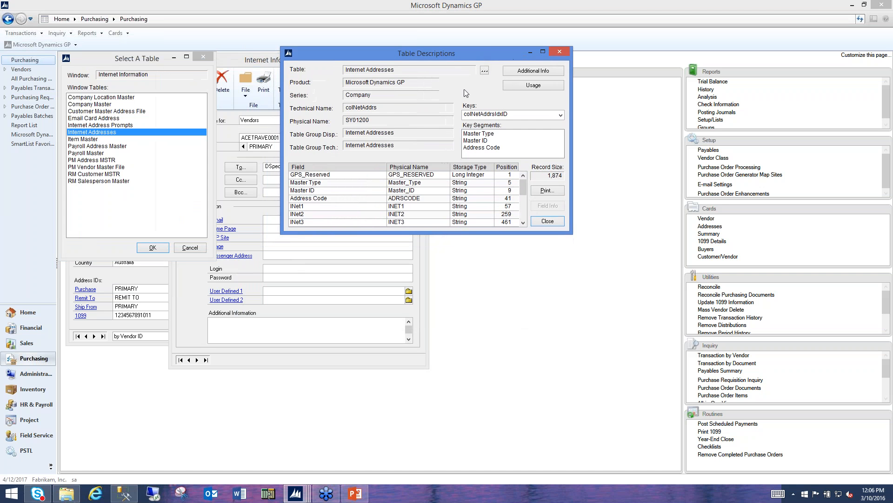
left_click(523, 223)
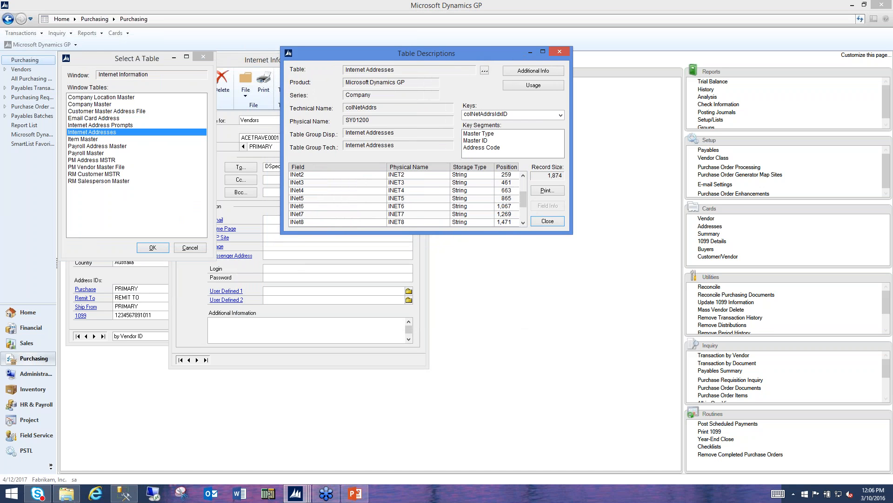
left_click(523, 222)
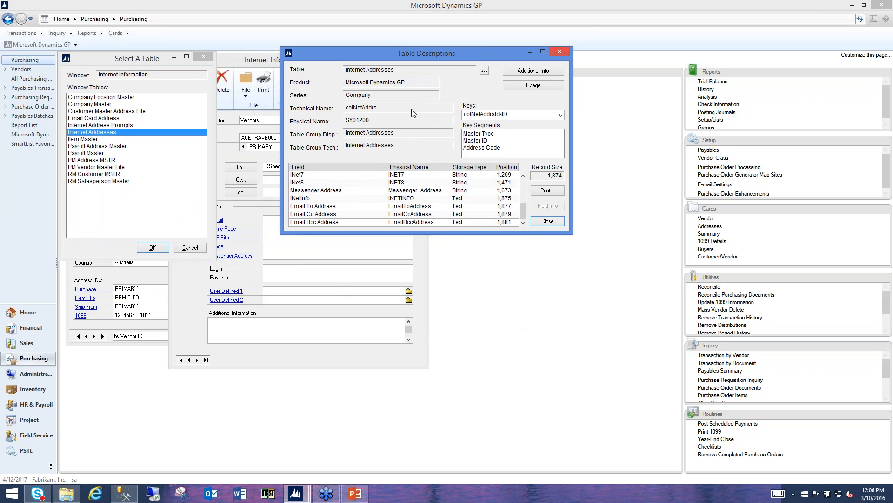
left_click(557, 51)
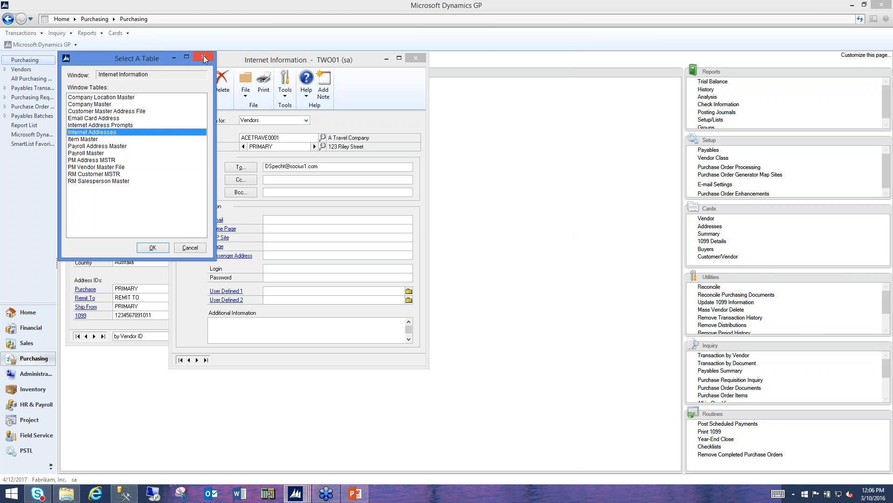
left_click(203, 57)
left_click(415, 56)
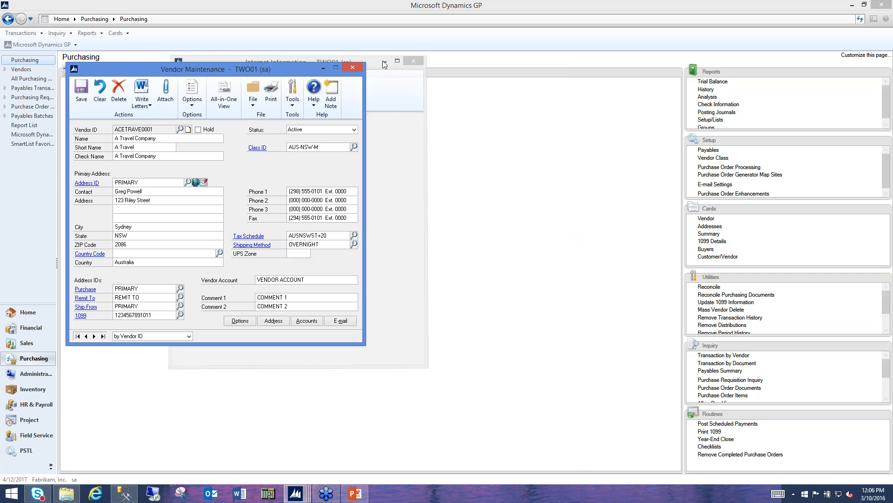
left_click(361, 70)
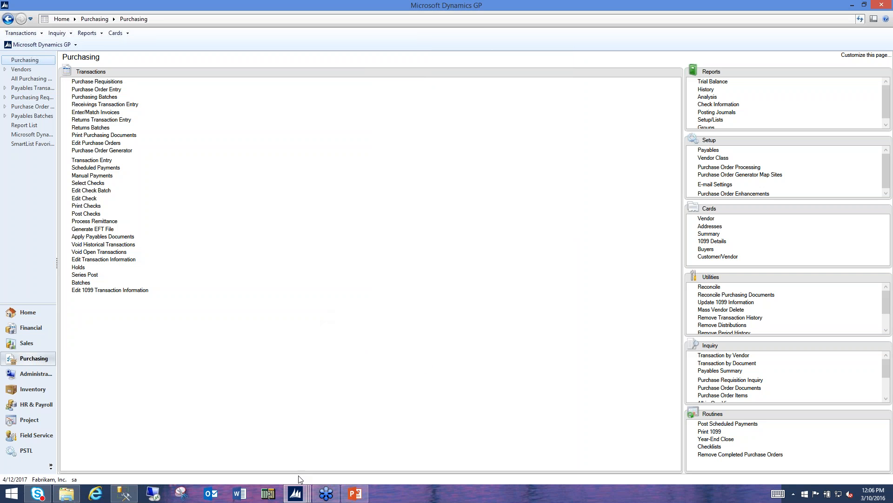
Switch to SmartList Designer and expand the Microsoft Dynamics GP Company tables down to the fields of Internet Addresses
mouse_move(294, 498)
mouse_move(385, 438)
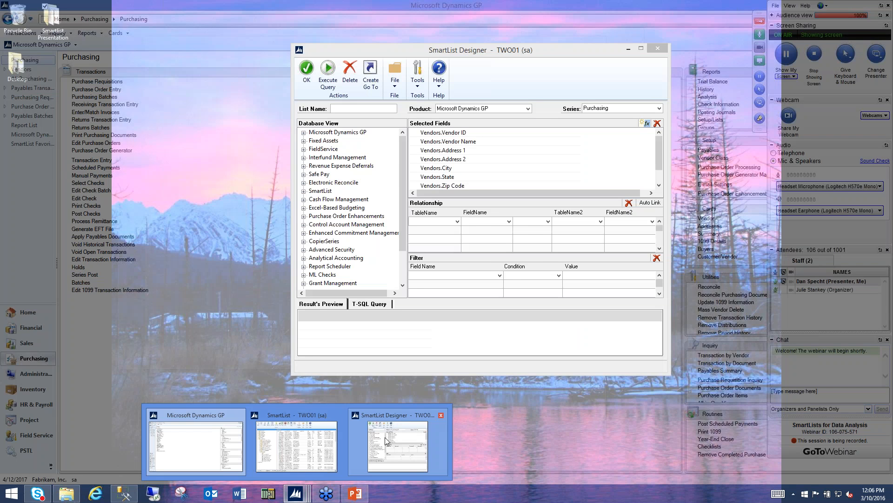
left_click(386, 440)
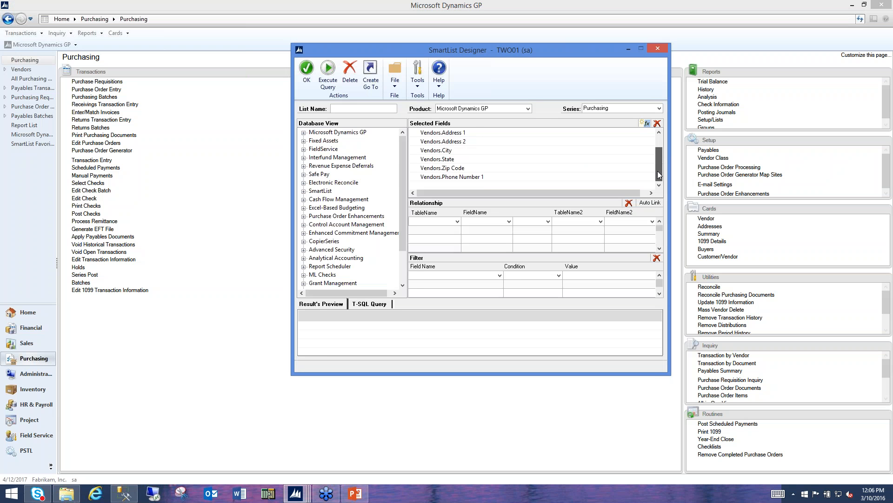
left_click(304, 133)
left_click(313, 141)
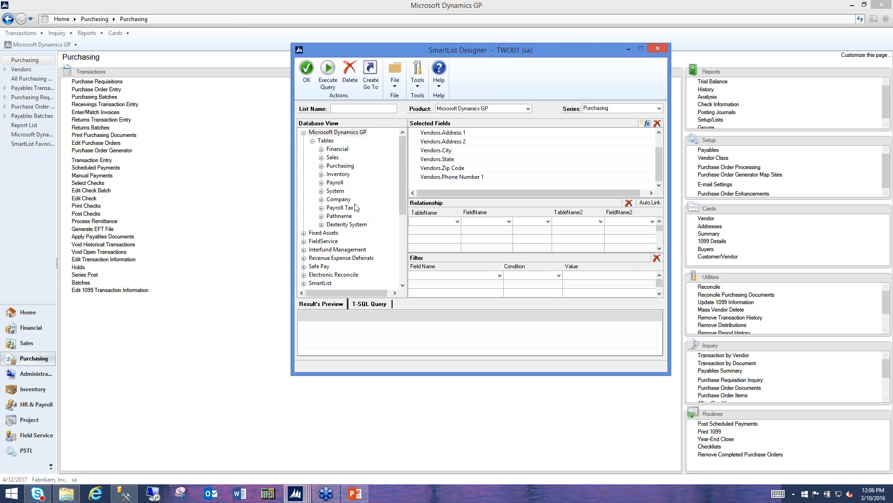
double_click(342, 199)
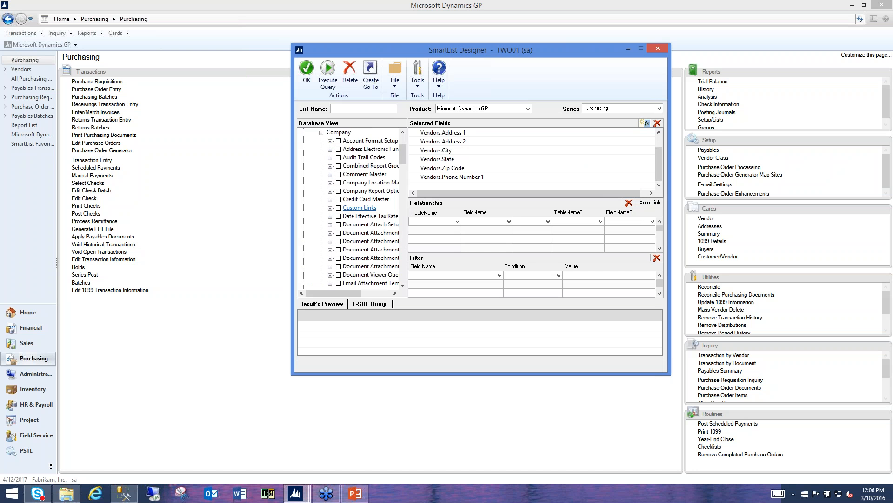
left_click_drag(402, 149, 405, 175)
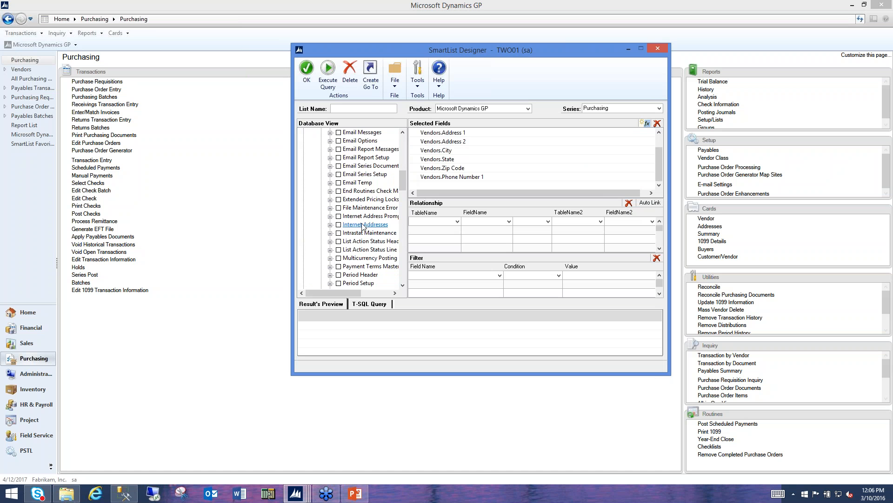
left_click(330, 225)
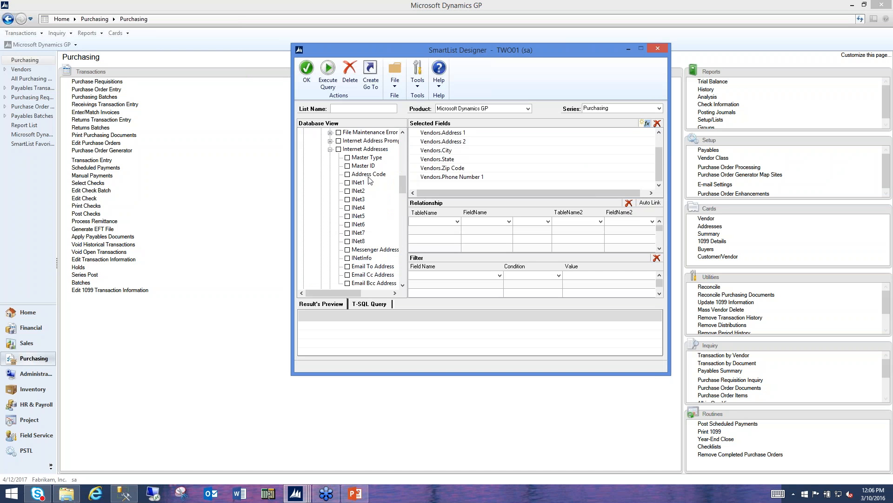
Add the Email To, Email Cc and Email Bcc Address fields from Internet Addresses and name the list "Vendor w Email address"
left_click(348, 266)
left_click(347, 275)
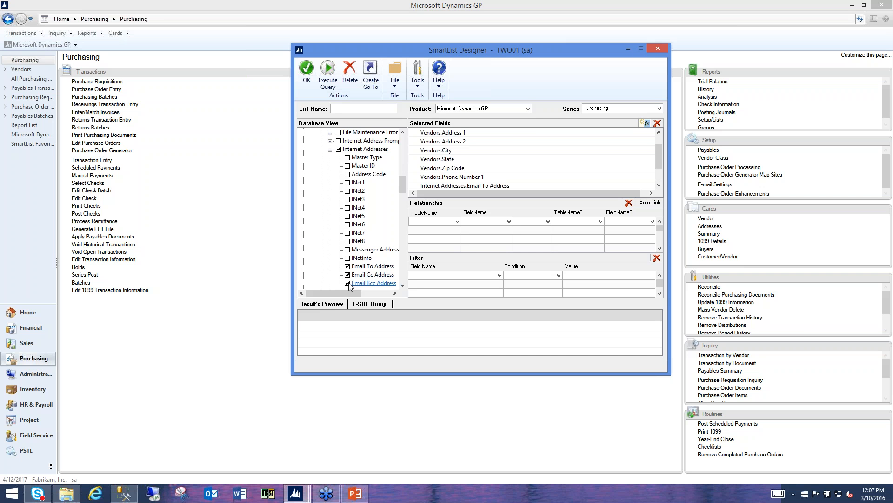
left_click_drag(657, 146, 654, 181)
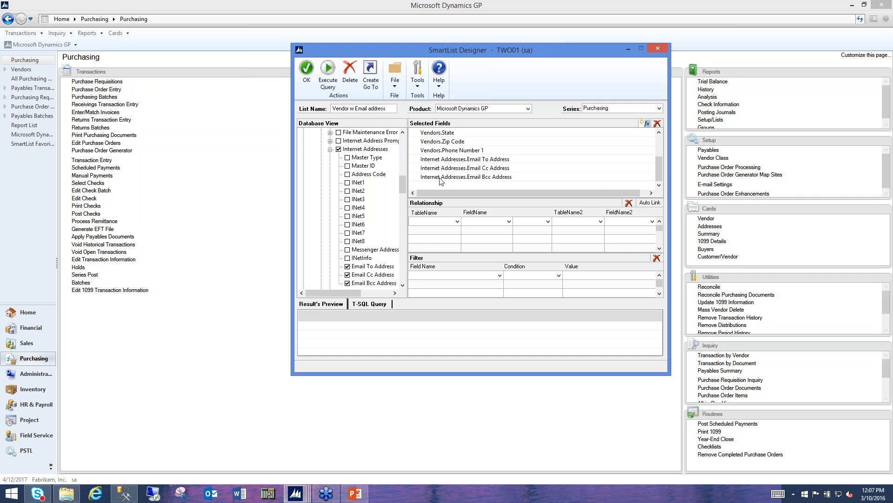
Start a relationship from the Vendor ID field of the Vendors table to the Internet Addresses table
left_click(457, 221)
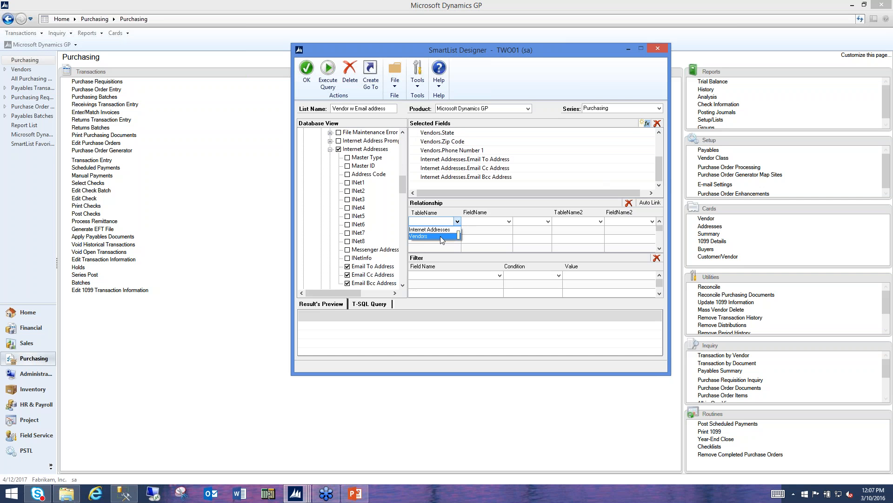
left_click(446, 236)
left_click(509, 221)
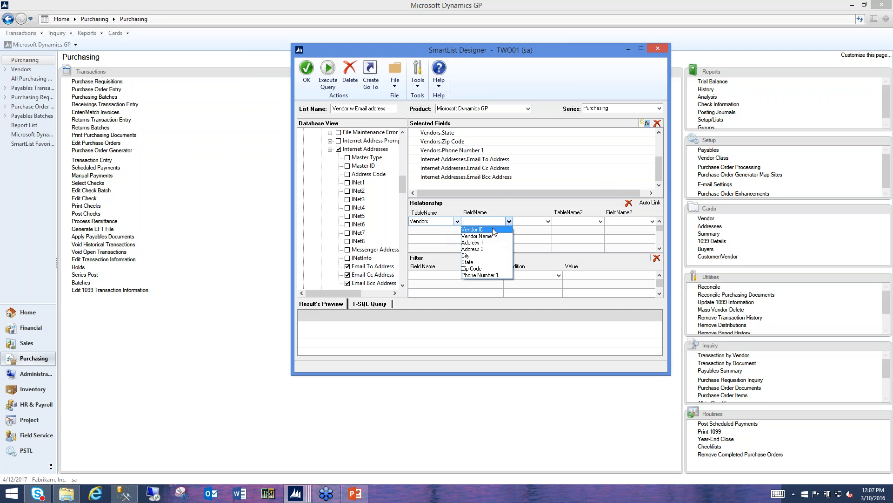
left_click(493, 229)
left_click(548, 222)
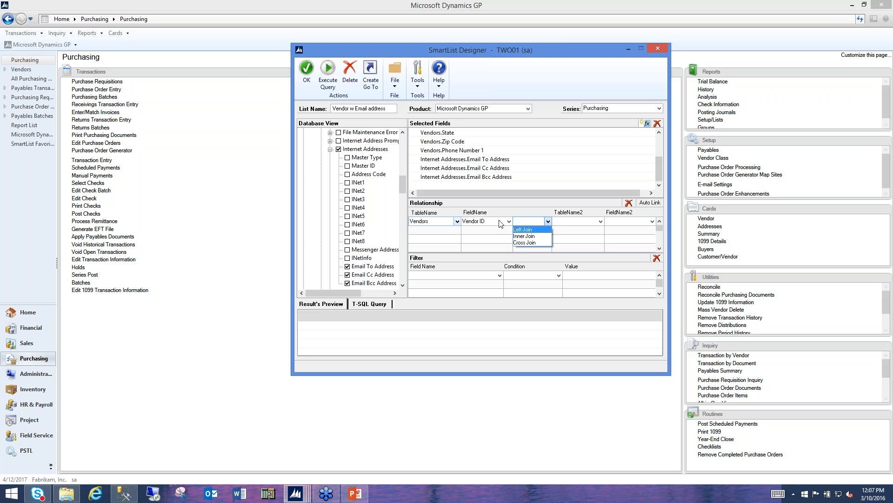
left_click(600, 221)
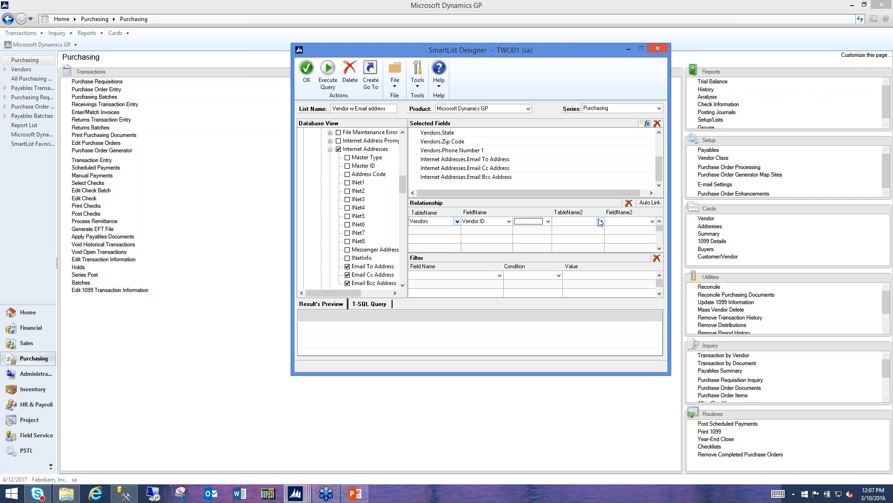
left_click(595, 229)
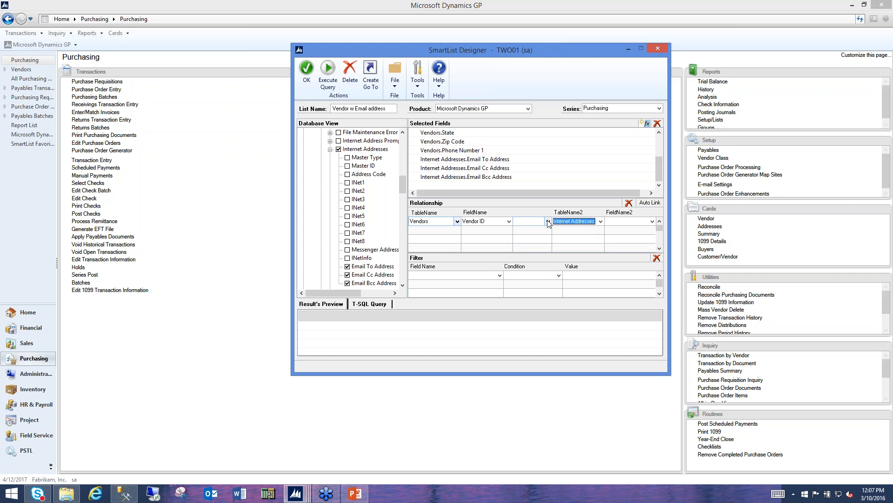
Complete the relationship with Master ID as the Internet Addresses field and Inner Join as the join type
left_click(548, 222)
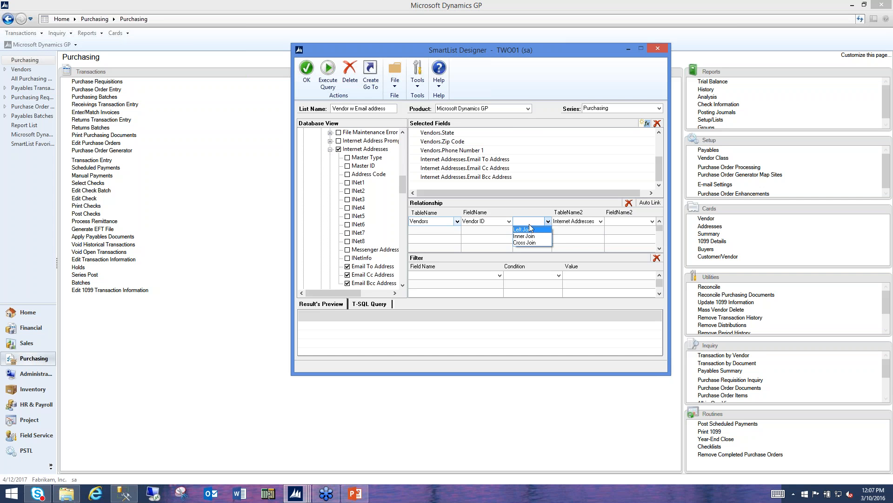
left_click(630, 224)
left_click(630, 224)
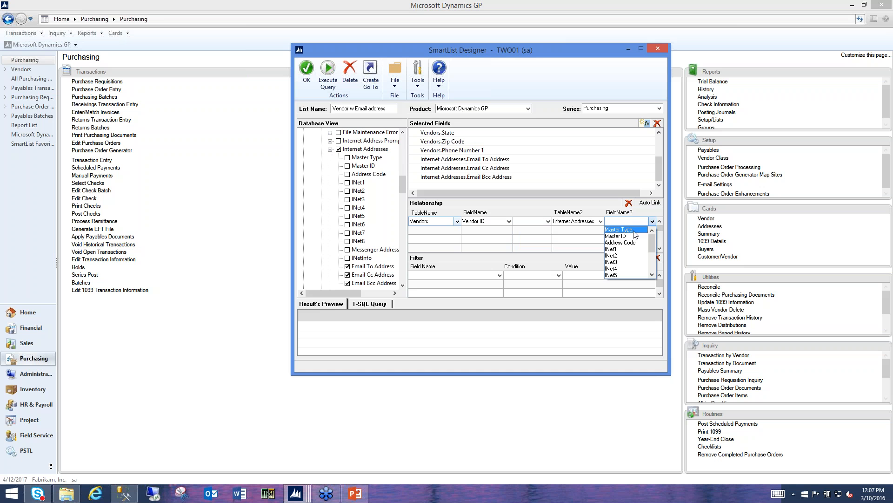
mouse_move(652, 241)
left_mouse_down()
mouse_move(650, 264)
mouse_move(652, 235)
left_mouse_up()
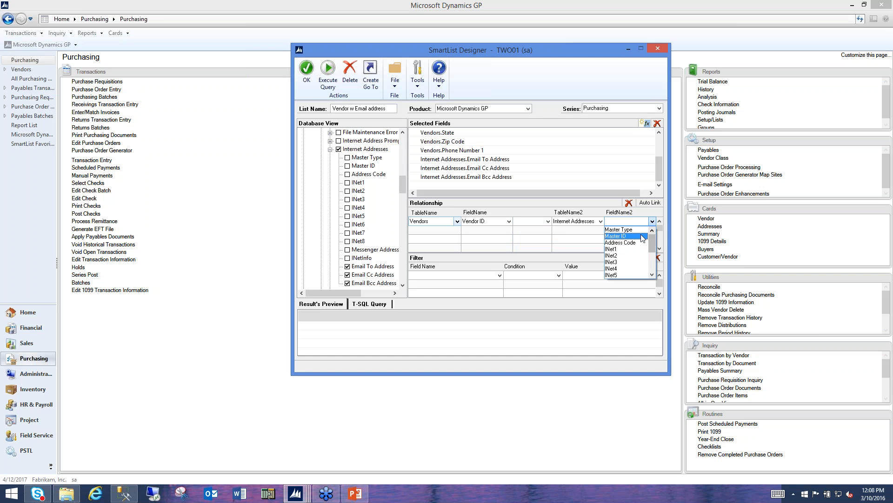
left_click(643, 237)
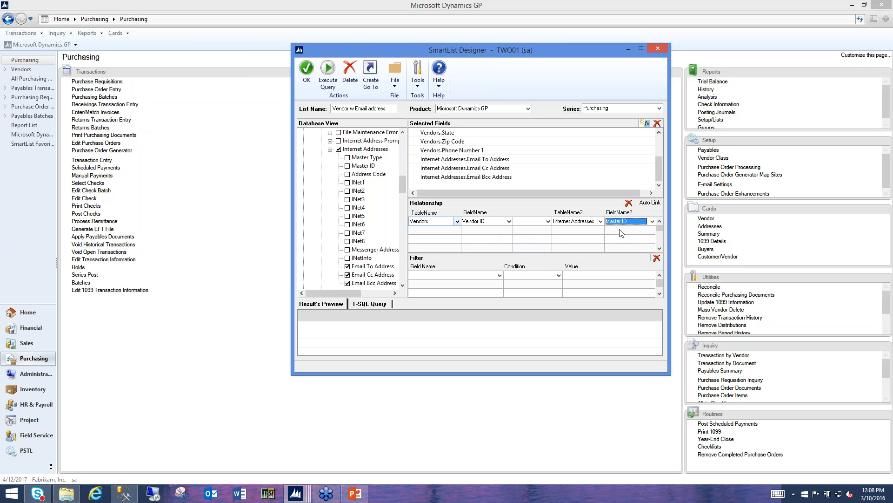
left_click(549, 221)
left_click(523, 236)
Run Auto Link on the relationship and accept resetting the table links
left_click(650, 202)
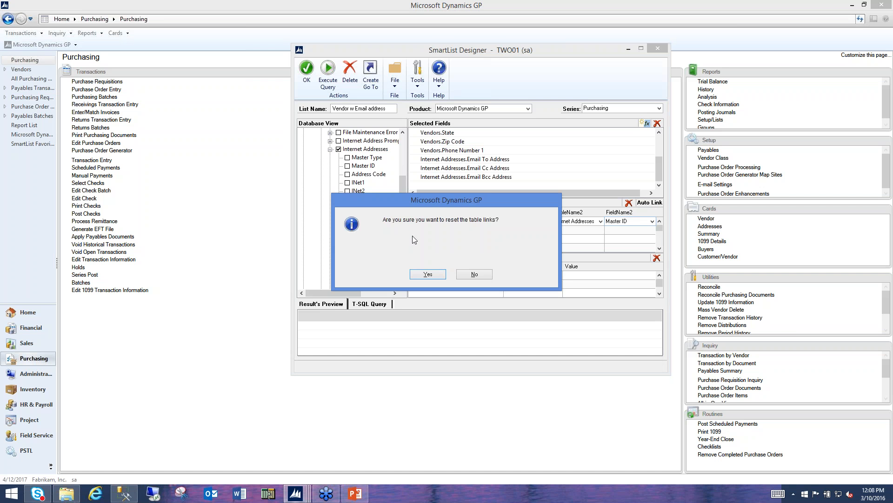
left_click(428, 274)
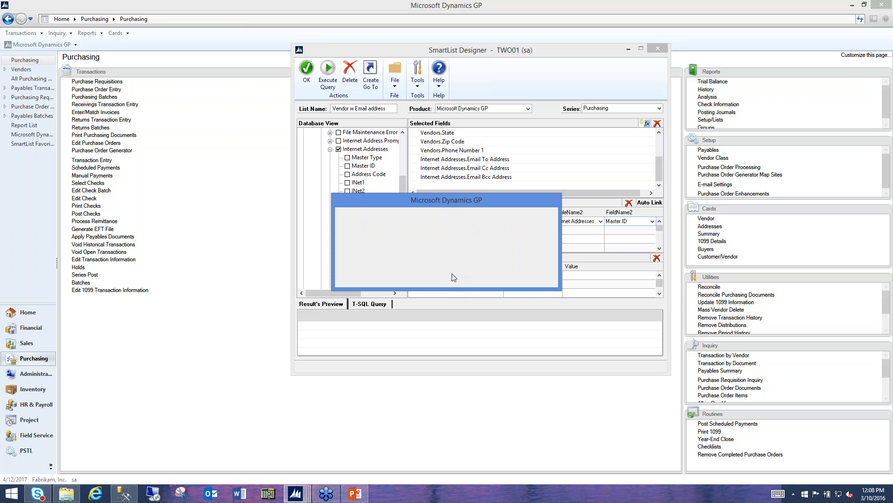
left_click(452, 274)
Link the Vendors table's Vendor ID to the Internet Addresses table's Master ID with a Left Join
left_click(458, 221)
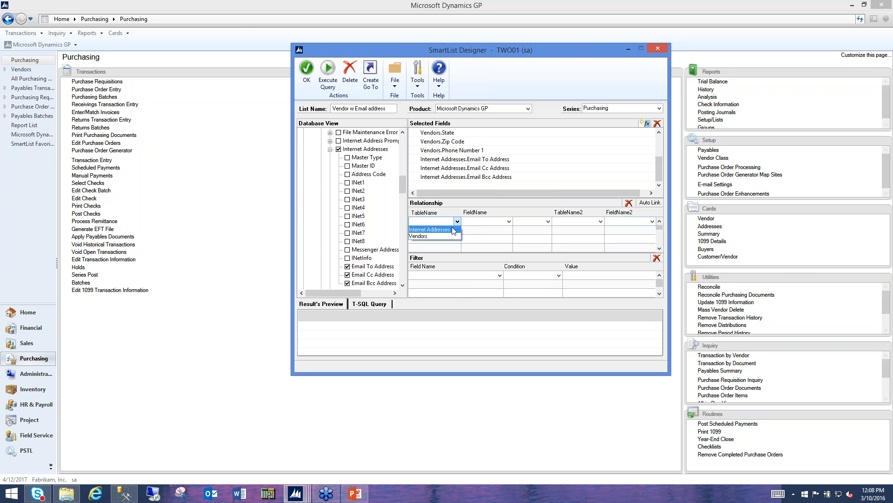
left_click(442, 235)
left_click(509, 222)
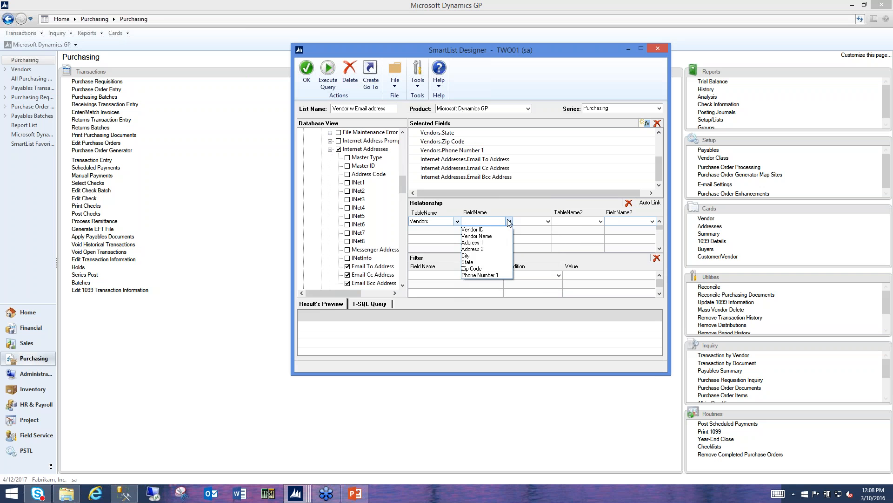
left_click(502, 232)
left_click(548, 222)
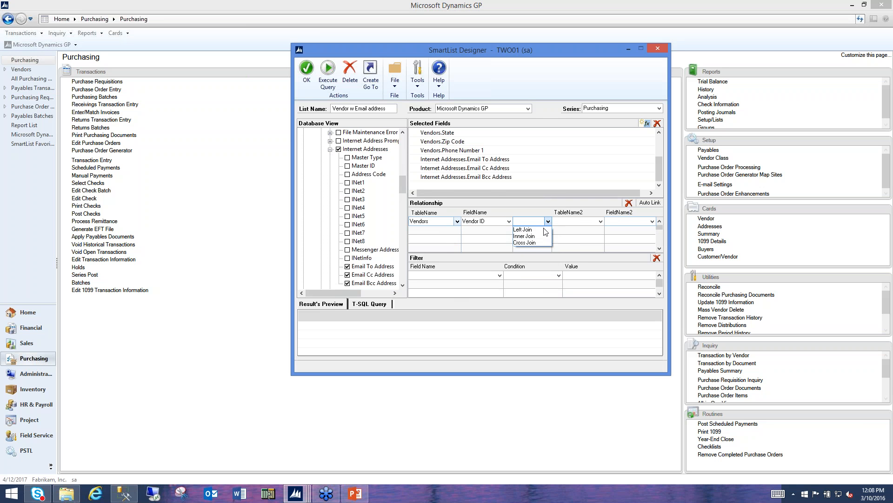
left_click(523, 230)
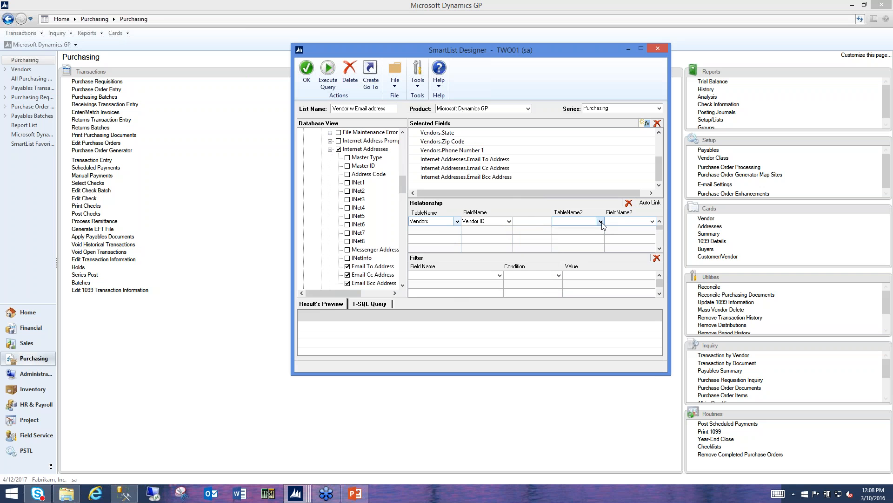
left_click(592, 232)
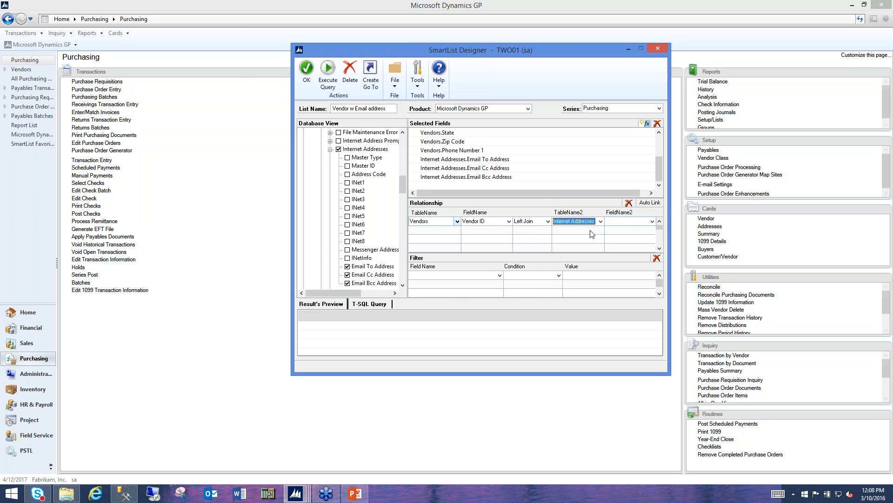
left_click(653, 221)
left_click(637, 239)
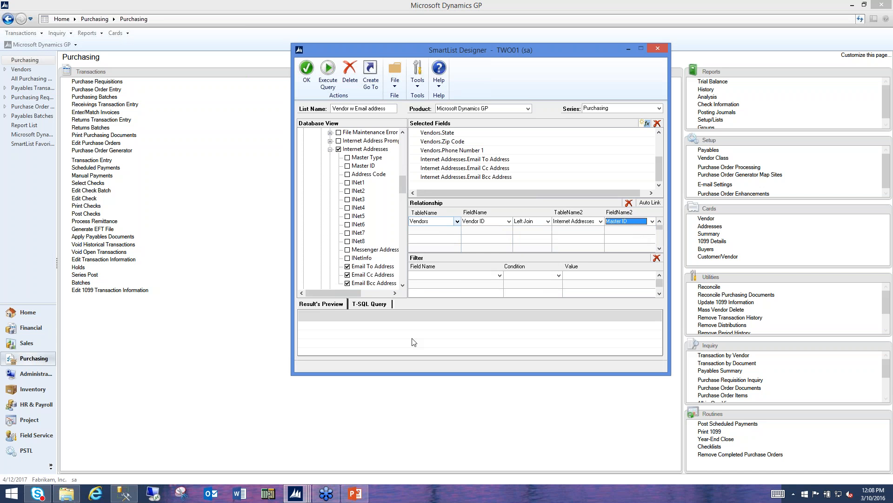
Execute the query and examine the previewed vendor rows across to the e-mail address columns
left_click(329, 70)
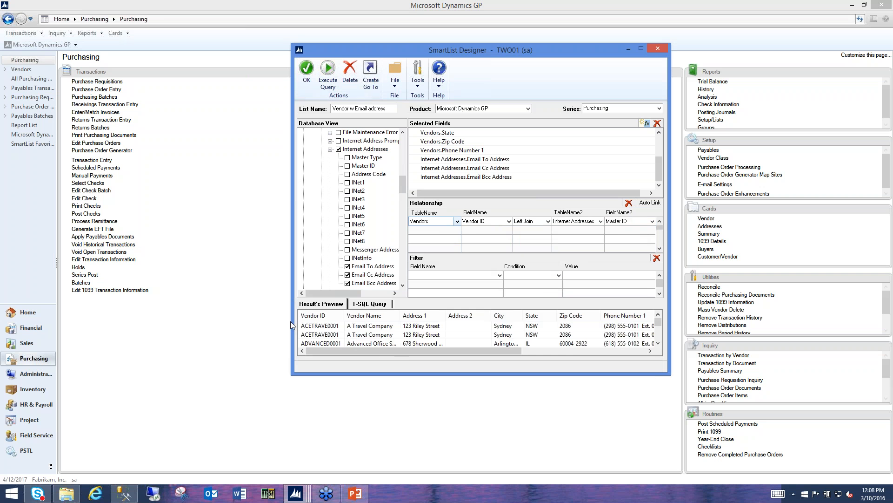
left_click_drag(392, 353, 574, 347)
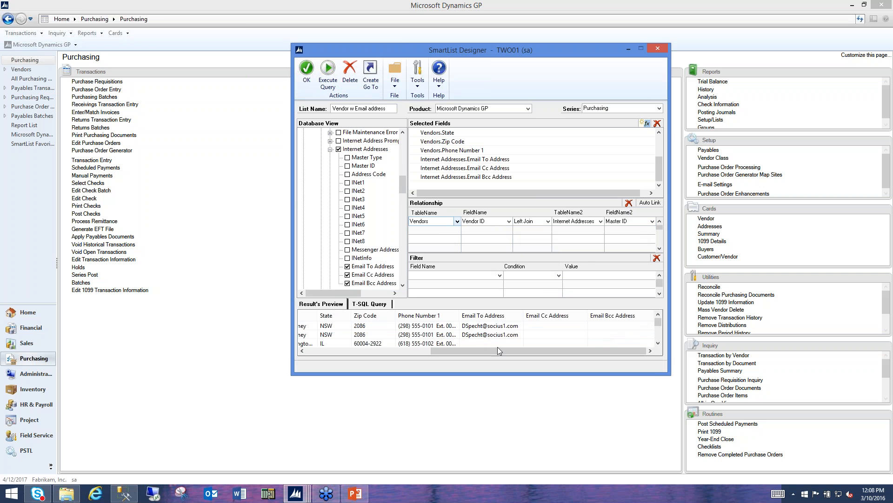
left_click_drag(499, 349, 391, 350)
mouse_move(658, 322)
left_mouse_down()
mouse_move(659, 336)
mouse_move(661, 321)
left_mouse_up()
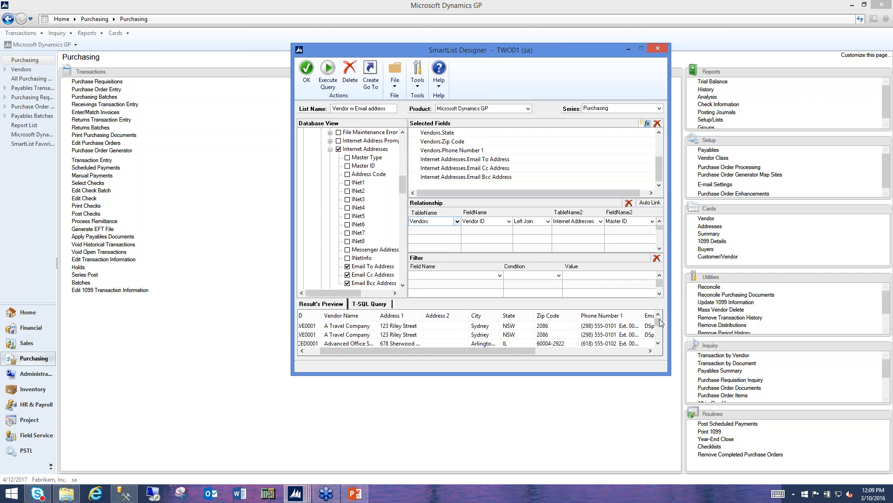
left_click_drag(498, 350, 603, 349)
Try Inner Join as the relationship's join type, rerun the query and examine the previewed vendors and their e-mail columns
left_click(548, 221)
left_click(533, 236)
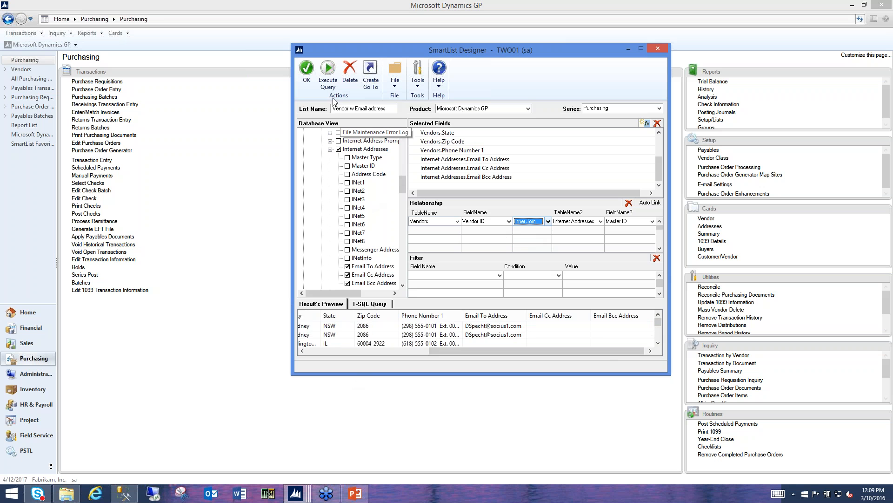
left_click(330, 73)
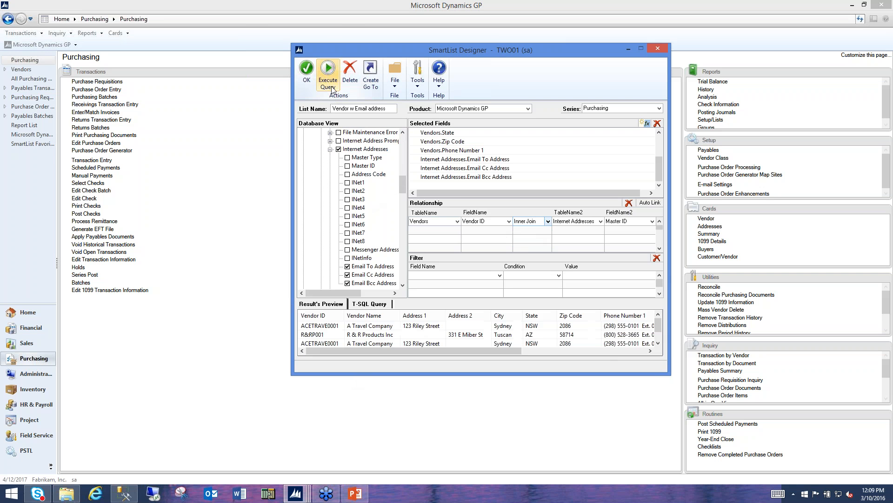
left_click(658, 344)
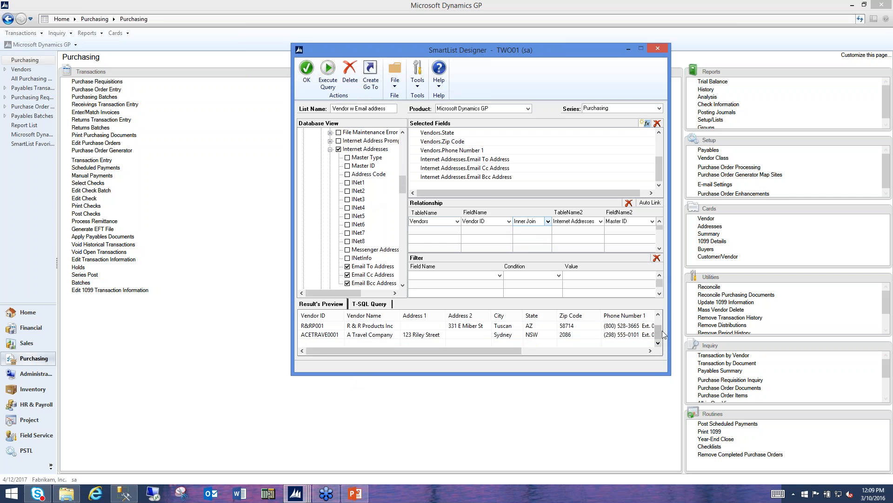
left_click(658, 316)
left_click_drag(530, 348, 636, 347)
left_click(657, 344)
left_click(657, 315)
Set the relationship's join type back to Left Join and rerun the query
left_click(549, 222)
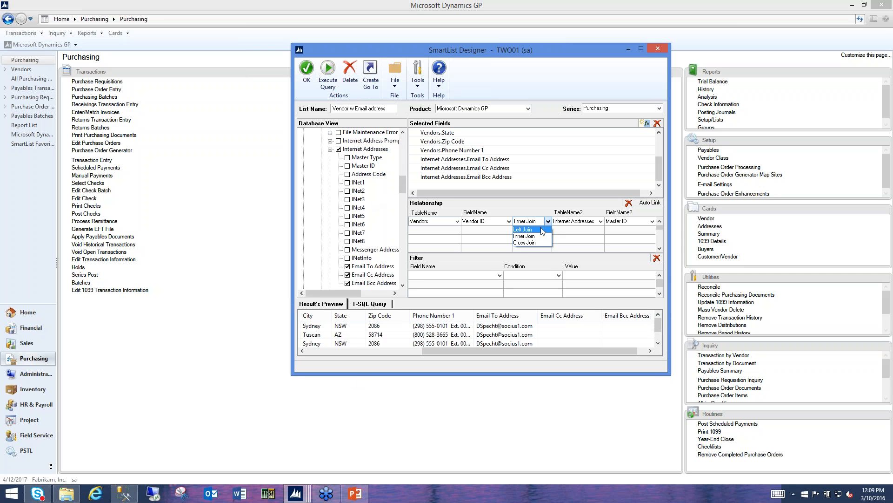
left_click(535, 238)
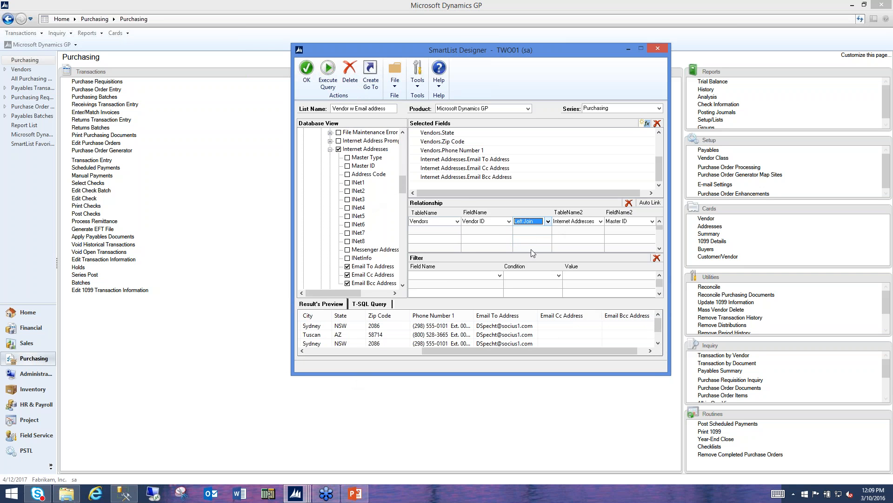
left_click(330, 84)
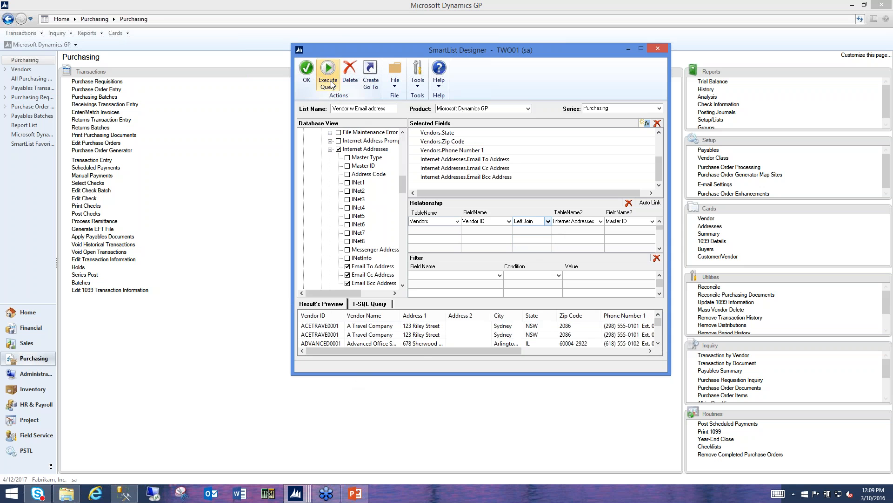
Examine the T-SQL query behind the list, from the selected fields down to the join clauses, and return to the results preview
left_click(373, 304)
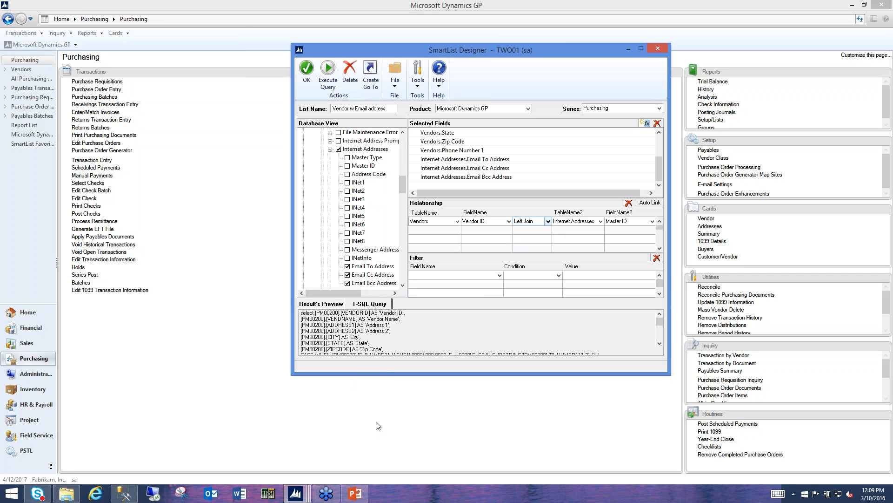
left_click(660, 344)
left_click(660, 345)
left_click(660, 344)
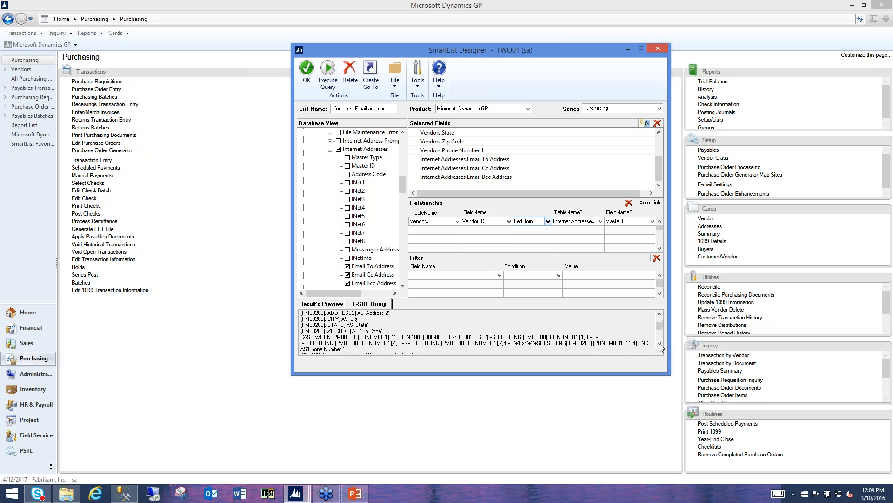
left_click(660, 343)
left_click(660, 343)
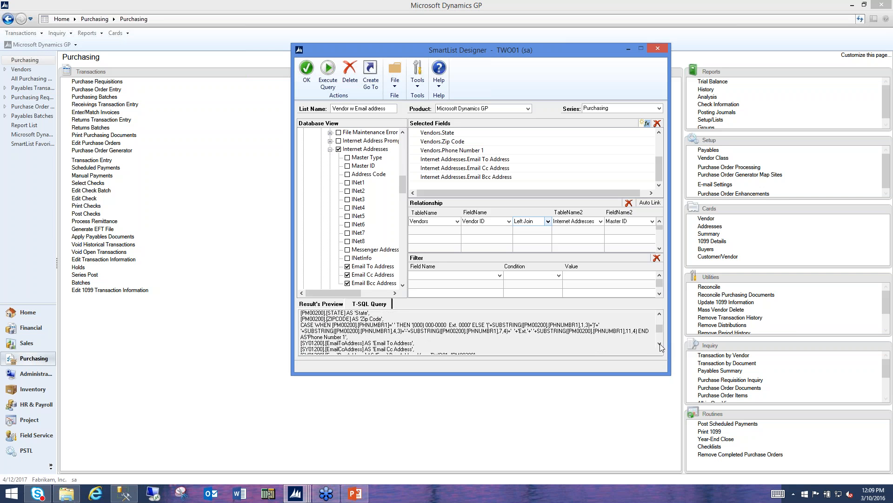
left_click(660, 343)
left_click(659, 343)
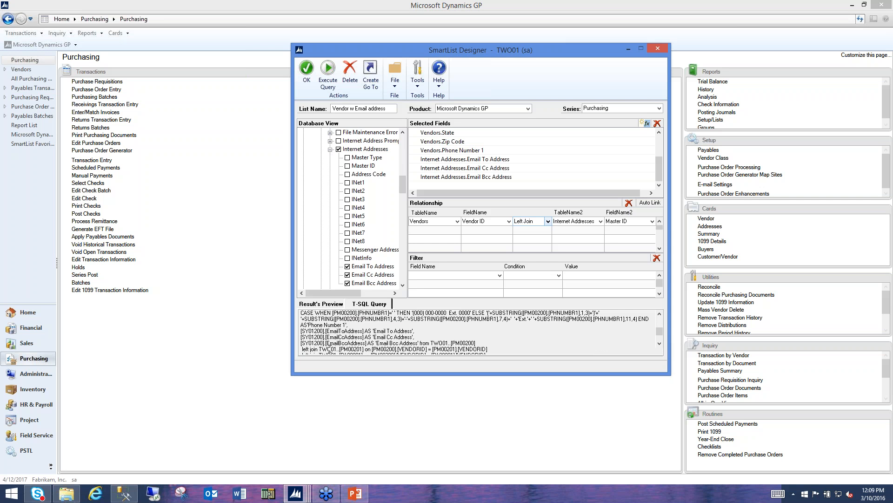
left_click(662, 314)
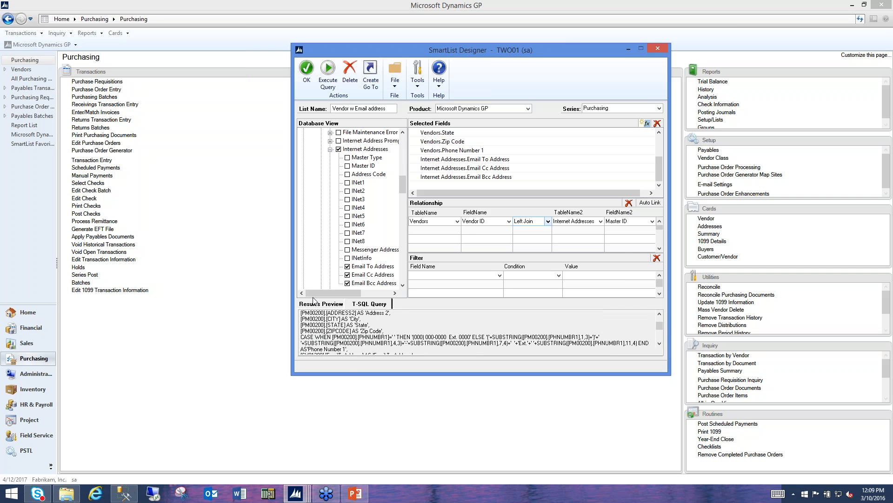
left_click_drag(300, 311, 352, 331)
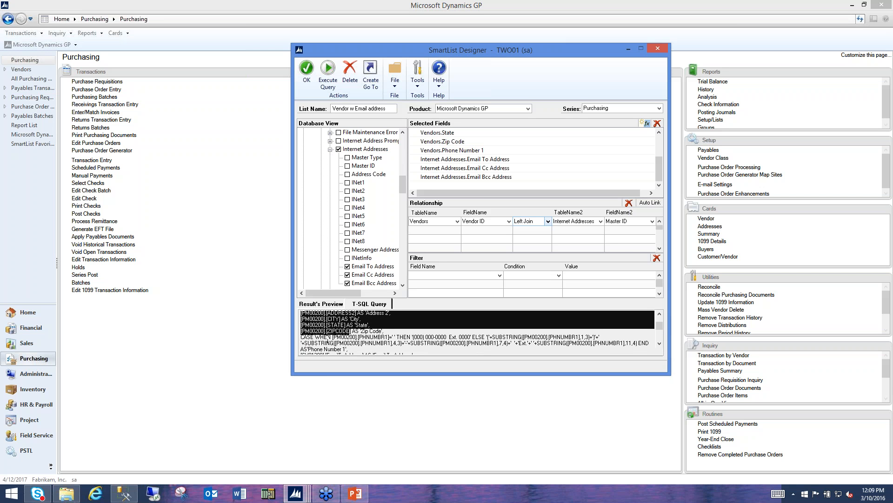
left_click(333, 305)
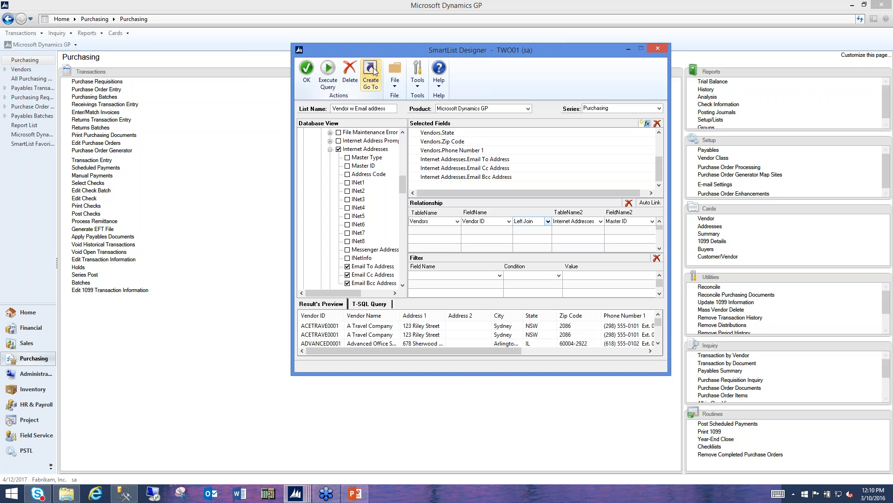
Open the list's Go To setup, check the existing entries and the kinds that can be added, and close it without additions
left_click(373, 72)
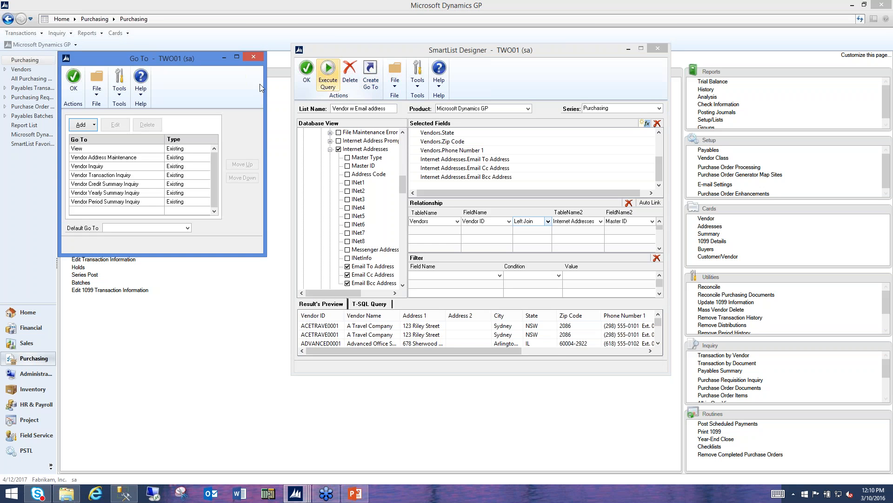
left_click_drag(175, 61, 232, 77)
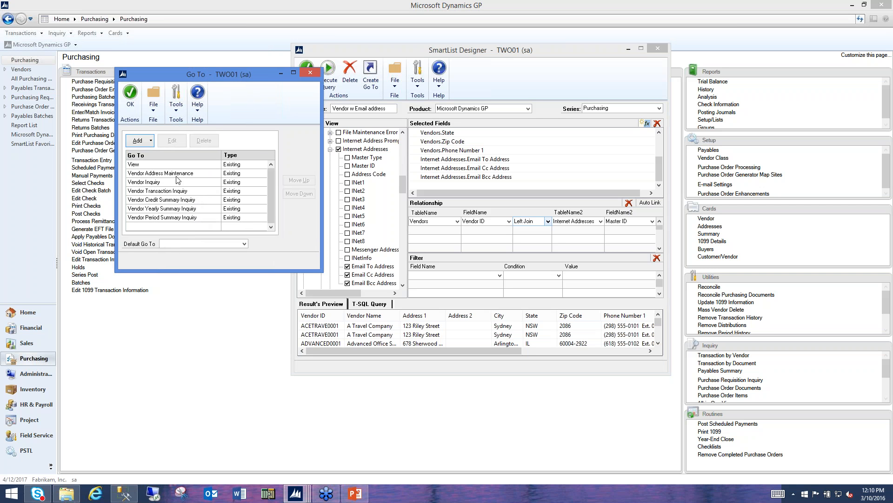
left_click(149, 141)
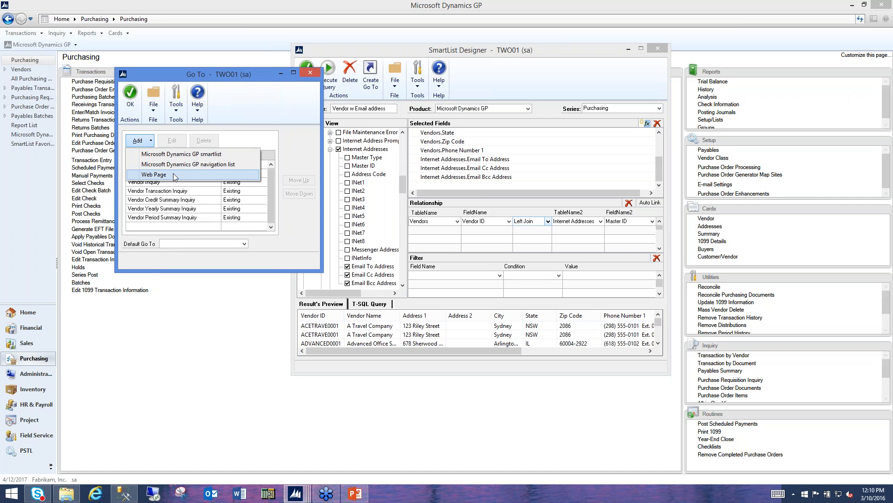
left_click(258, 141)
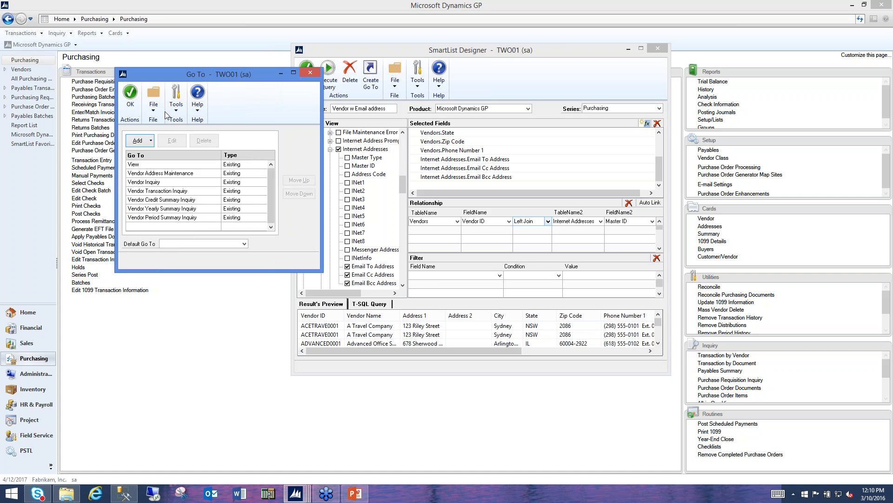
left_click(131, 102)
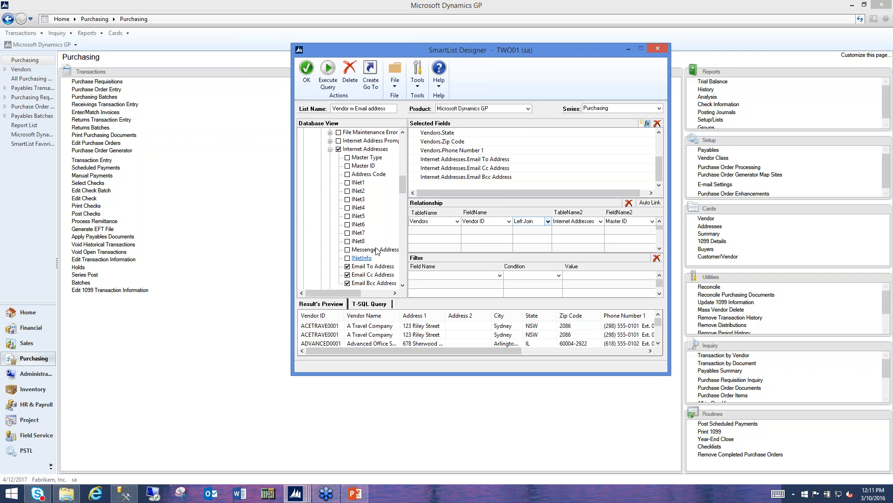
Start a new calculated field named "Calc Field" with String as its type
left_click(647, 124)
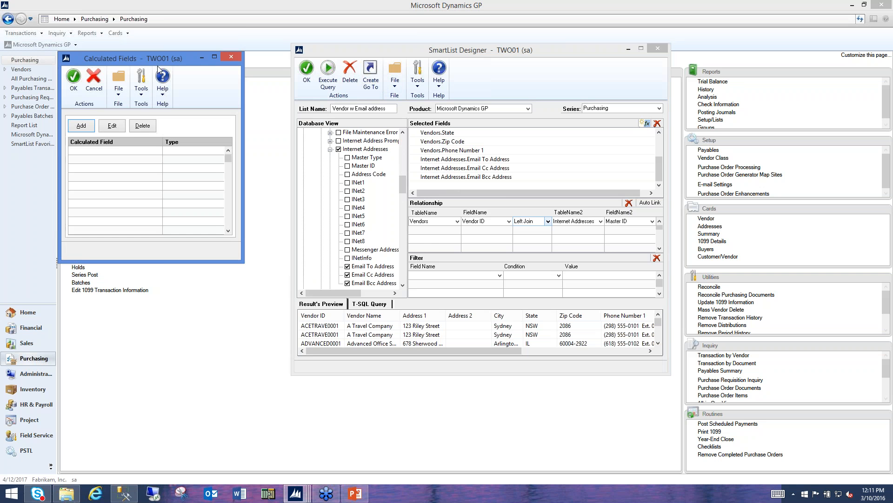
left_click_drag(107, 60, 175, 80)
left_click(151, 146)
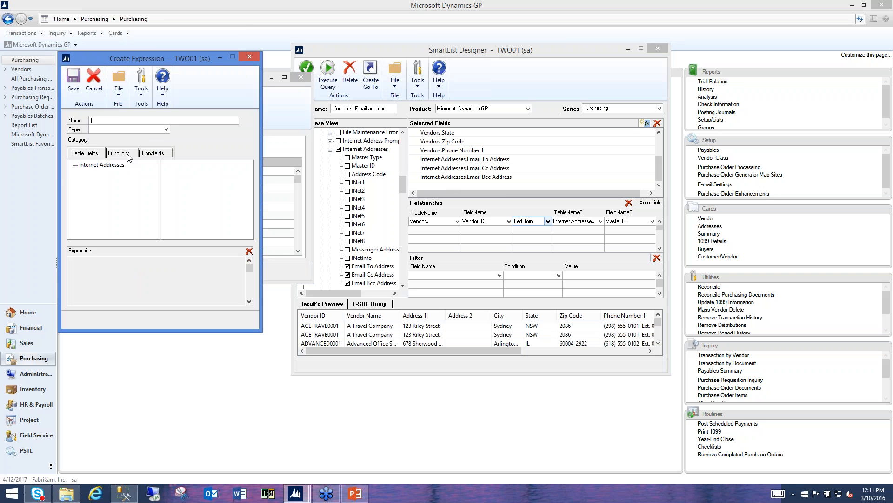
type("Calc Field")
left_click(149, 130)
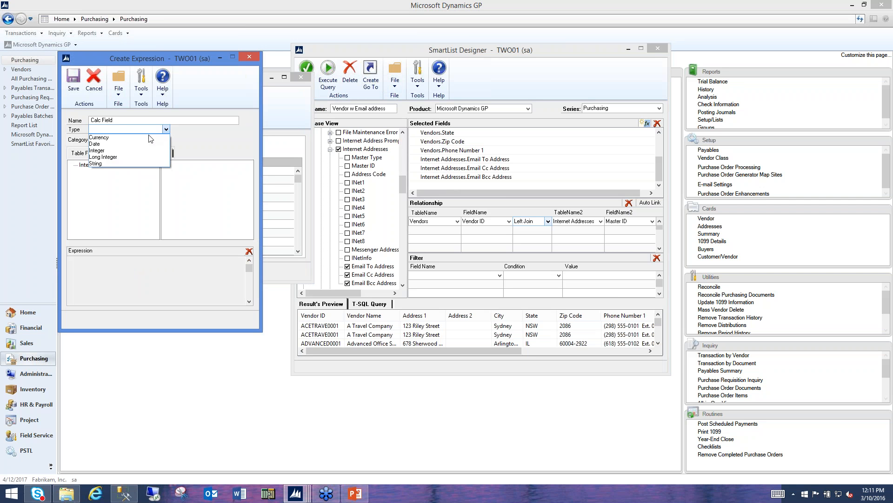
left_click(140, 161)
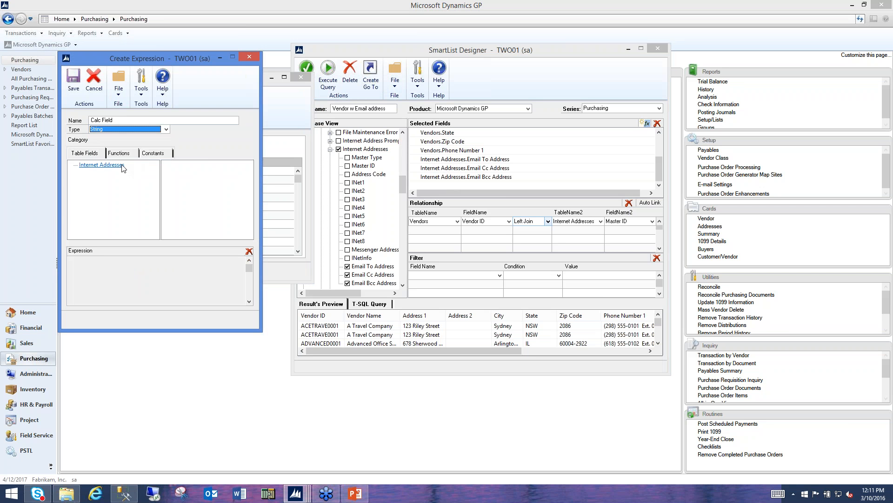
Browse the Internet Addresses table fields and the Arithmetic, Text, Date & Time, Math and Aggregate functions available for the expression
left_click(121, 165)
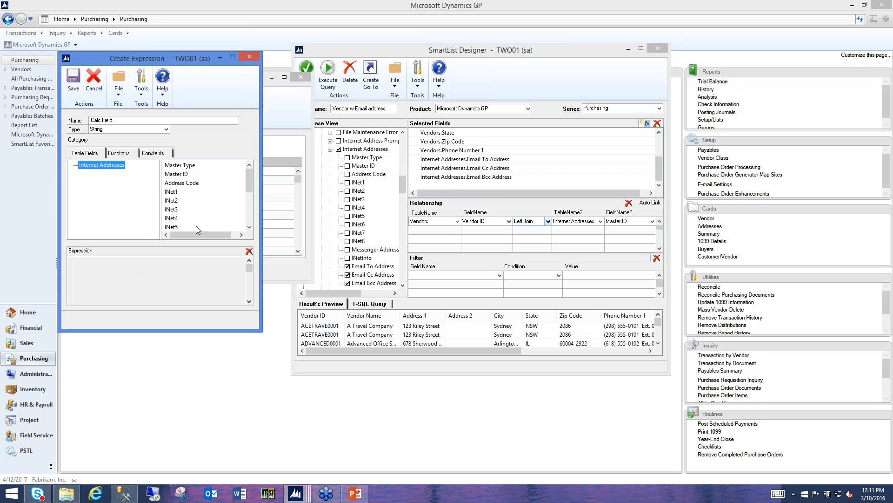
mouse_move(249, 180)
left_mouse_down()
mouse_move(254, 209)
mouse_move(250, 177)
left_mouse_up()
left_click(118, 153)
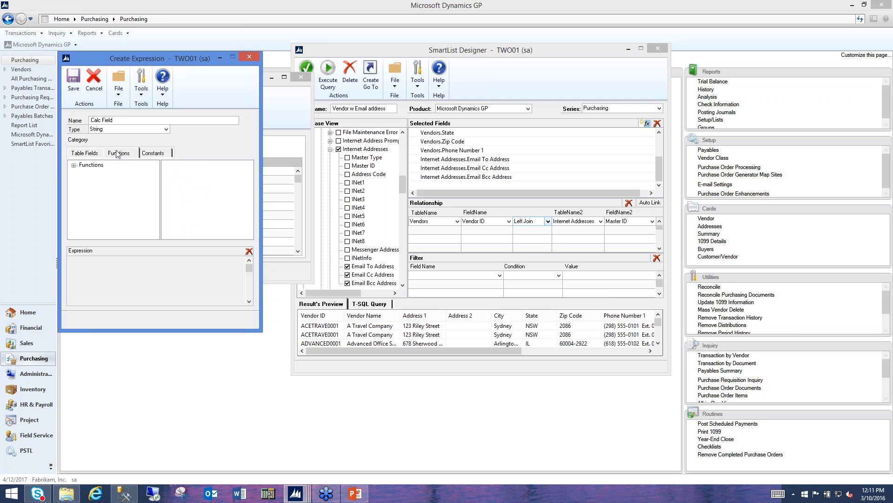
left_click(73, 166)
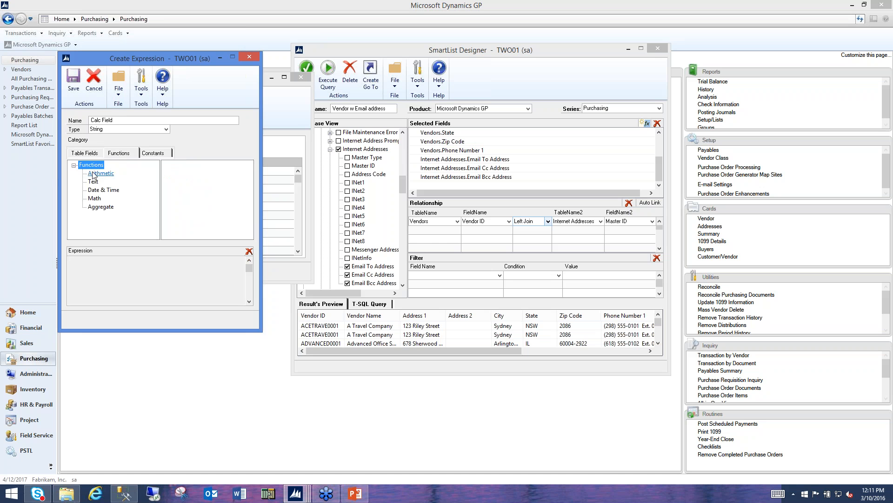
left_click(94, 173)
left_click(95, 181)
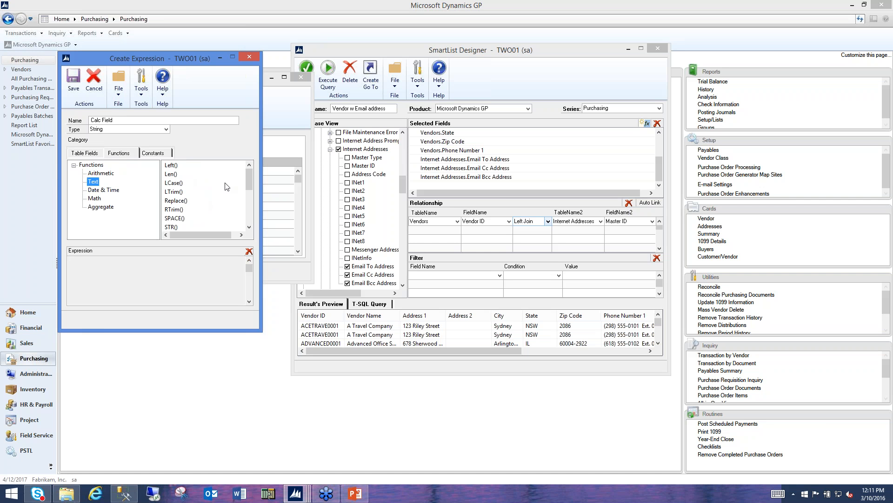
left_click_drag(250, 183, 250, 206)
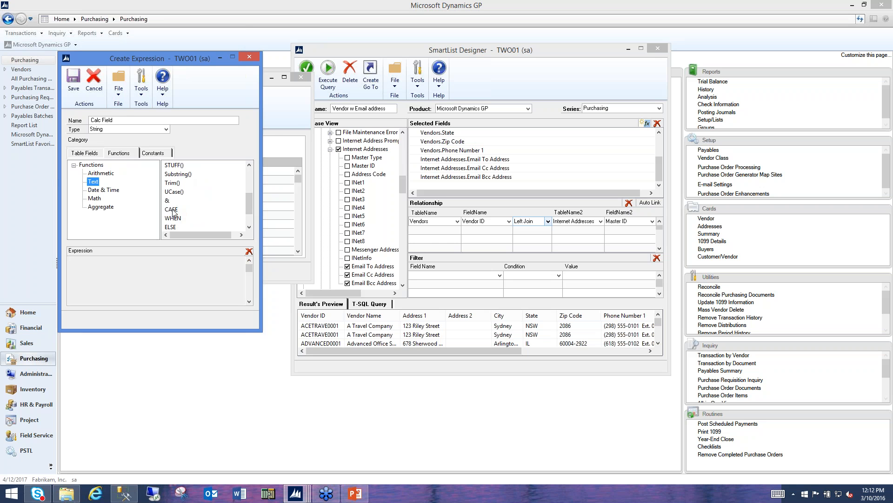
left_click(93, 190)
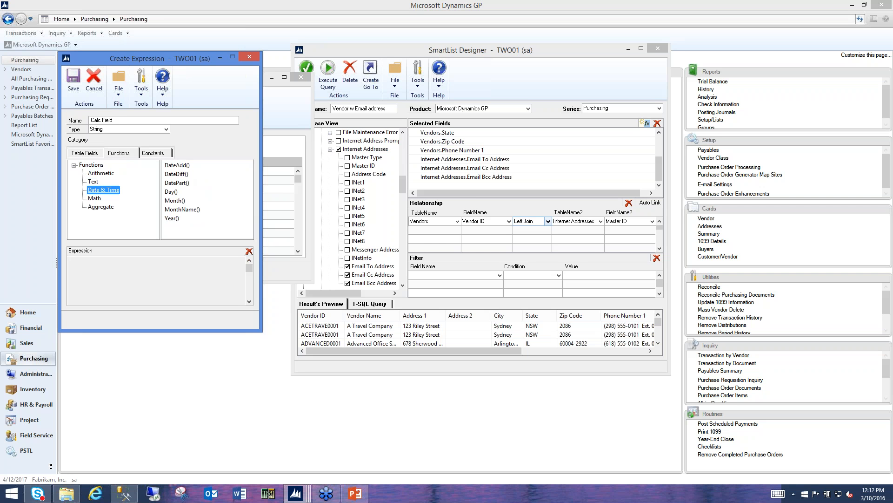
left_click(93, 198)
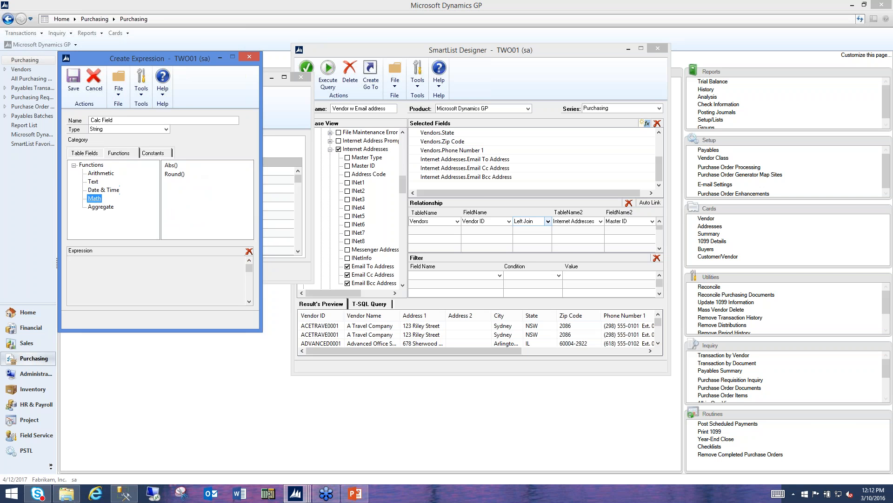
left_click(100, 208)
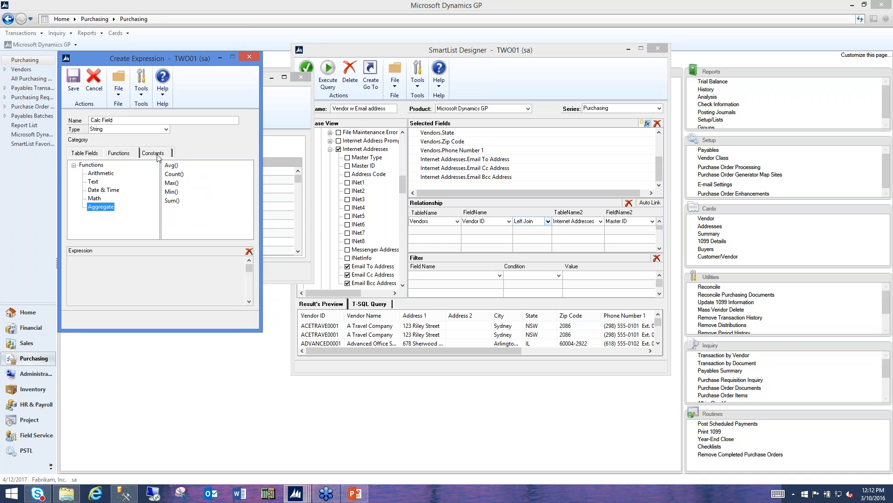
Check the constant types available for the expression, and close the calculated field setup without saving anything
left_click(158, 154)
left_click(132, 177)
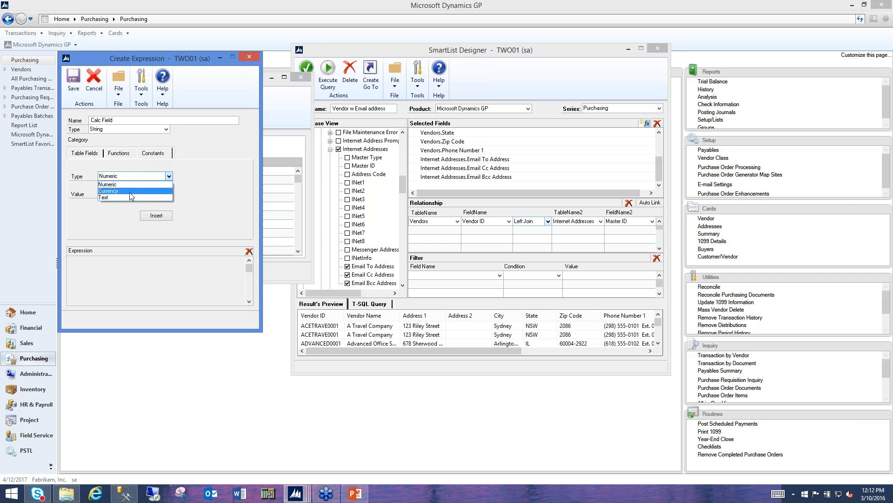
left_click(188, 185)
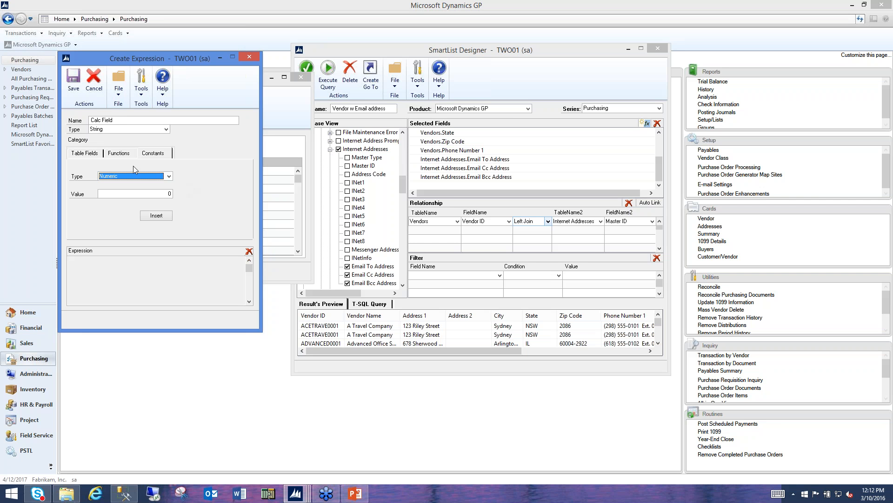
left_click(119, 154)
left_click(92, 154)
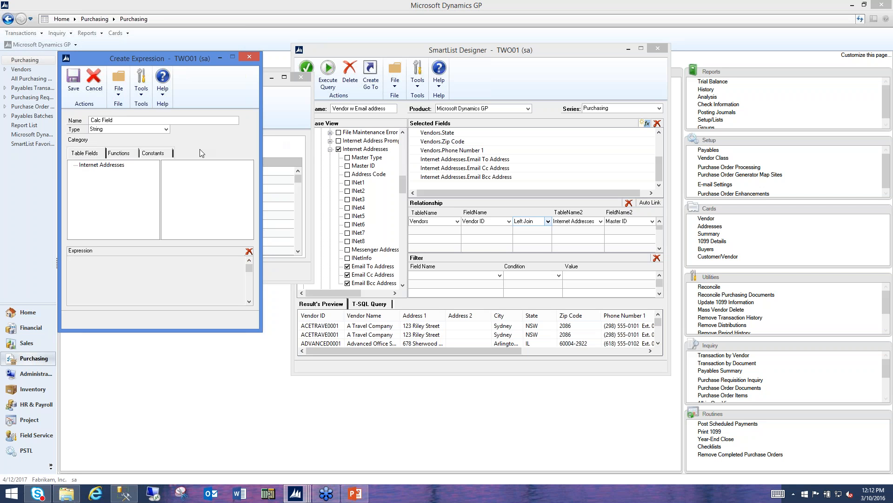
left_click_drag(188, 60, 200, 67)
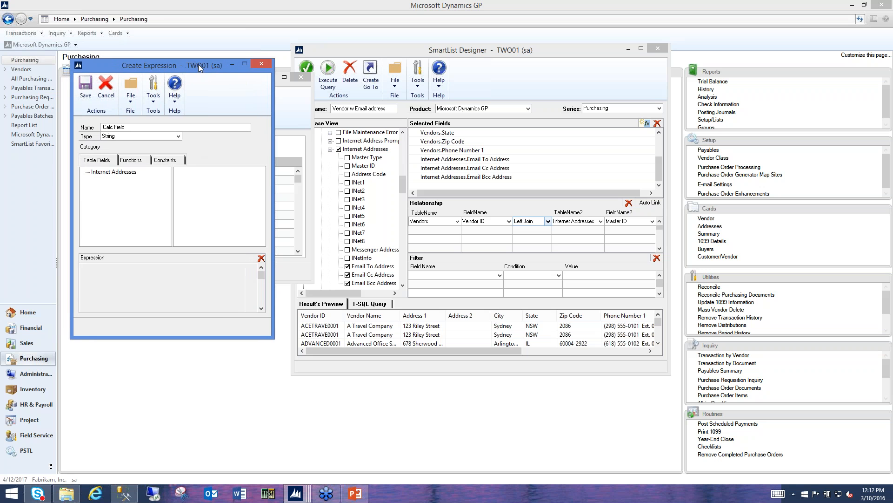
left_click(263, 63)
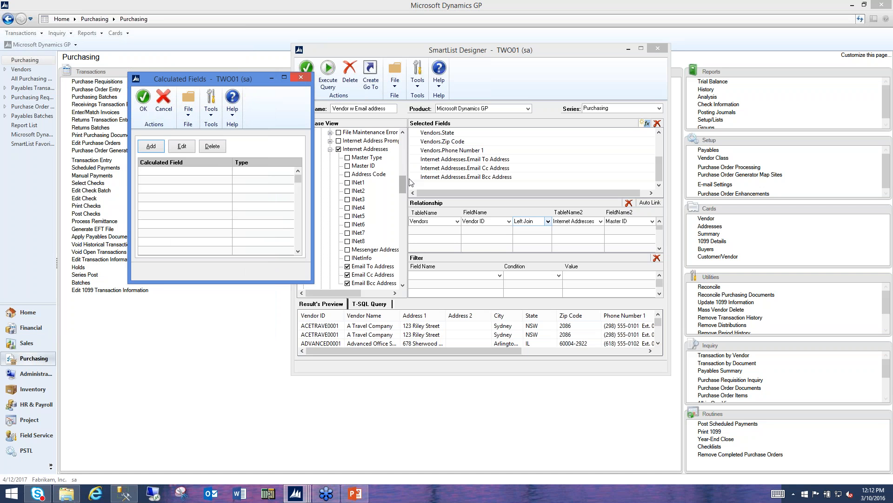
left_click(301, 79)
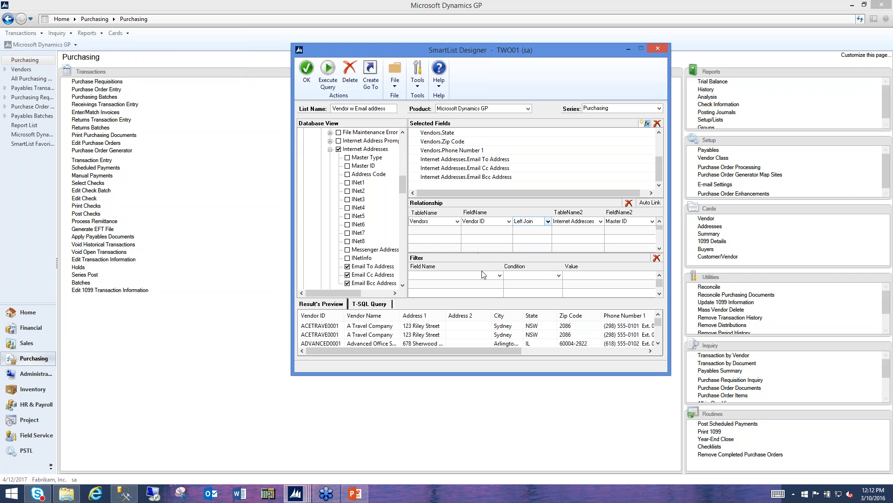
Accept the "Vendor w Email address" list design and view its email address columns in SmartList
left_click(305, 72)
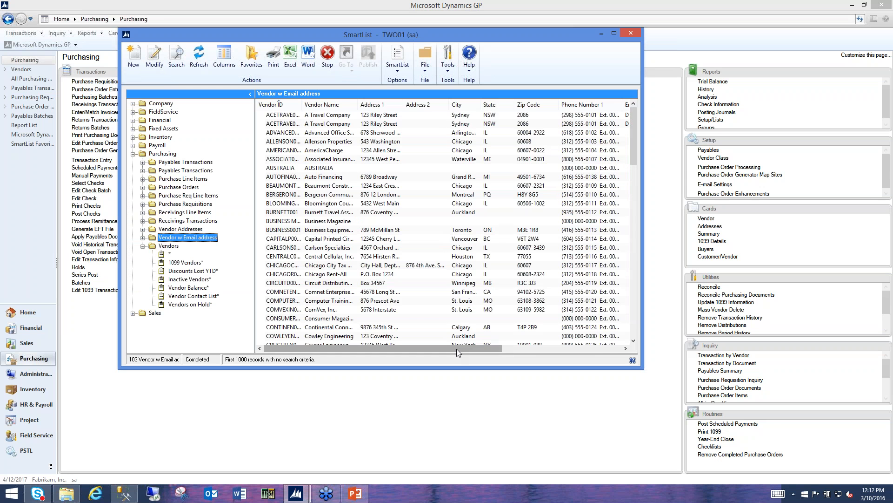
left_click_drag(457, 348, 597, 348)
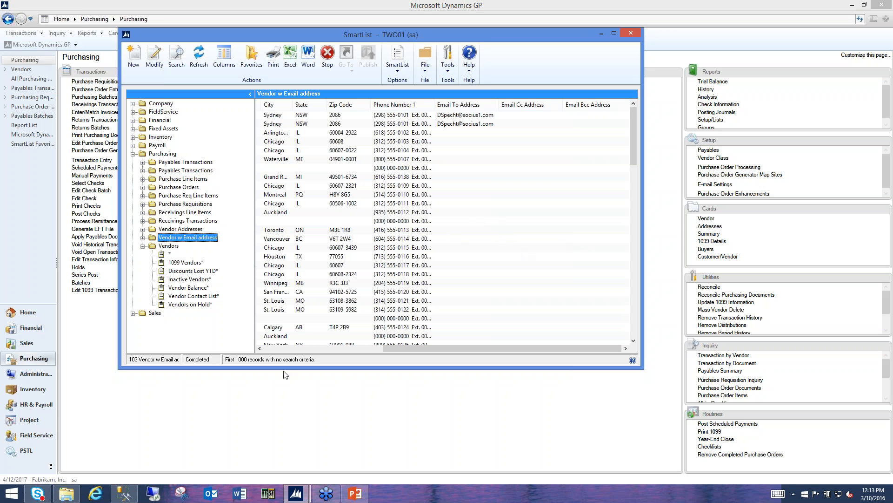
Switch to SQL Server Management Studio and execute the CustomerSales 12 Month rolling query
mouse_move(132, 492)
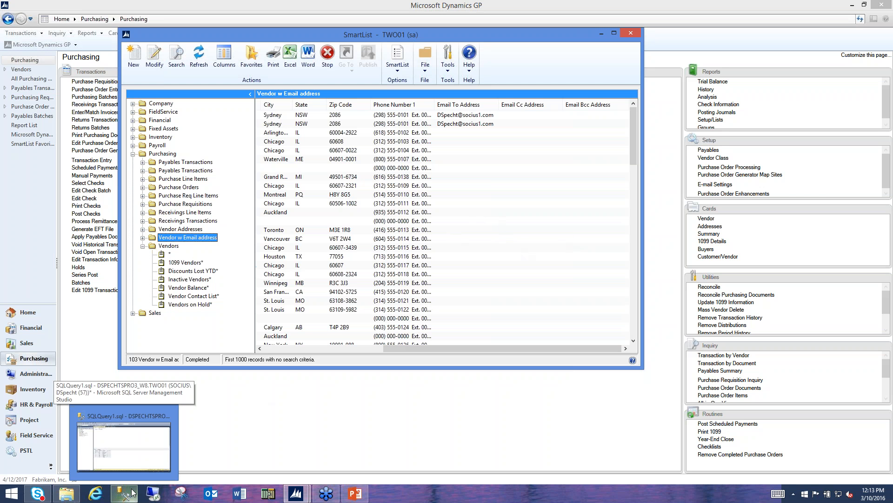
left_click(132, 492)
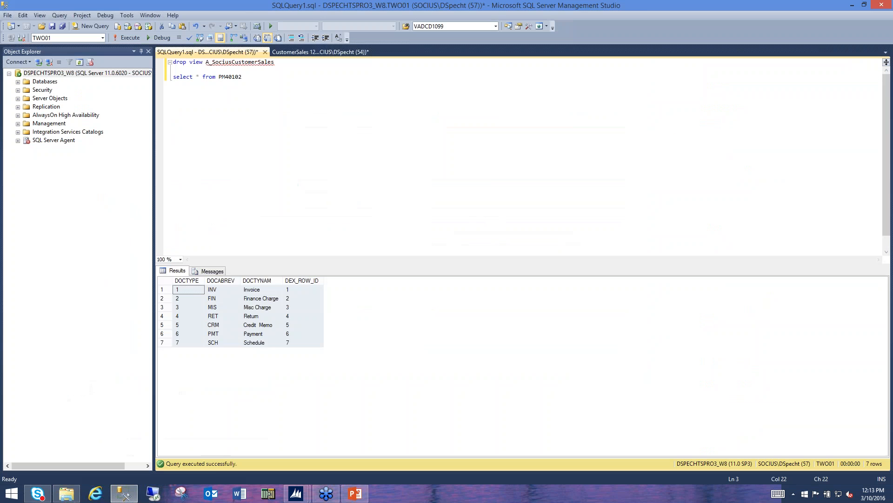
left_click(299, 50)
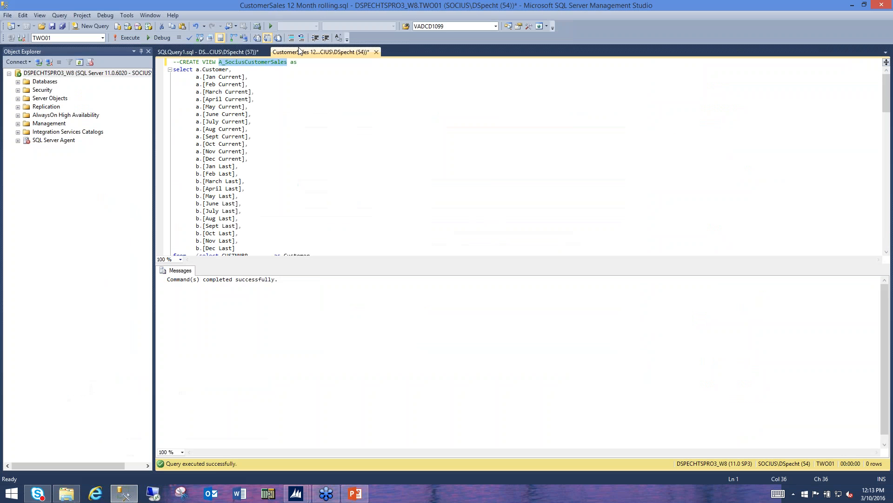
left_click(281, 145)
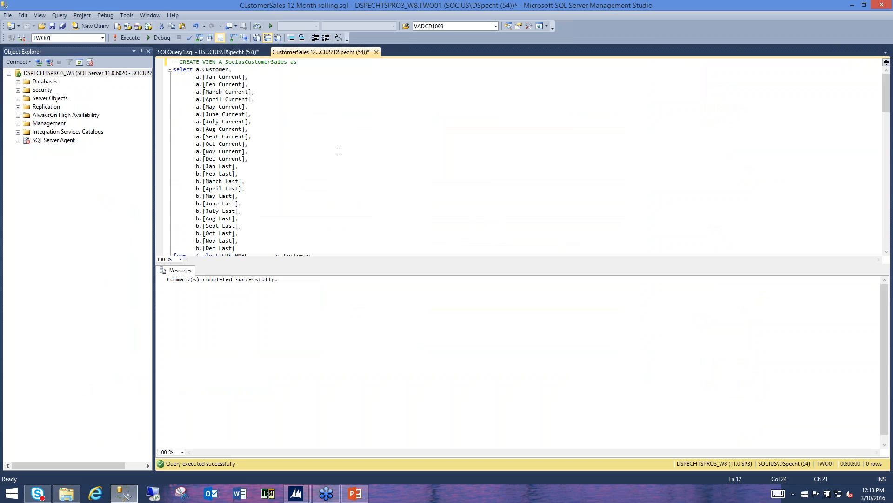
key("ctrl+r")
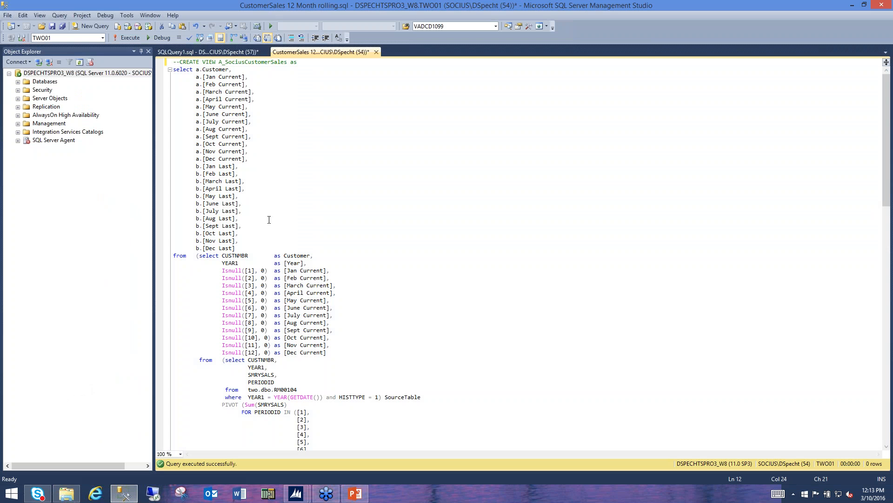
left_click(135, 39)
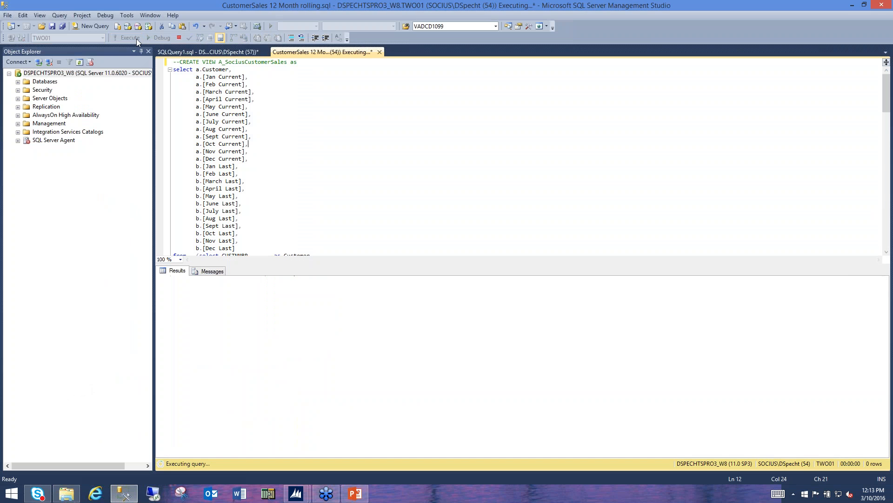
Examine the monthly sales results per customer, comparing the Current month columns with the Last month columns
left_click(235, 289)
left_click(270, 291)
left_click(320, 291)
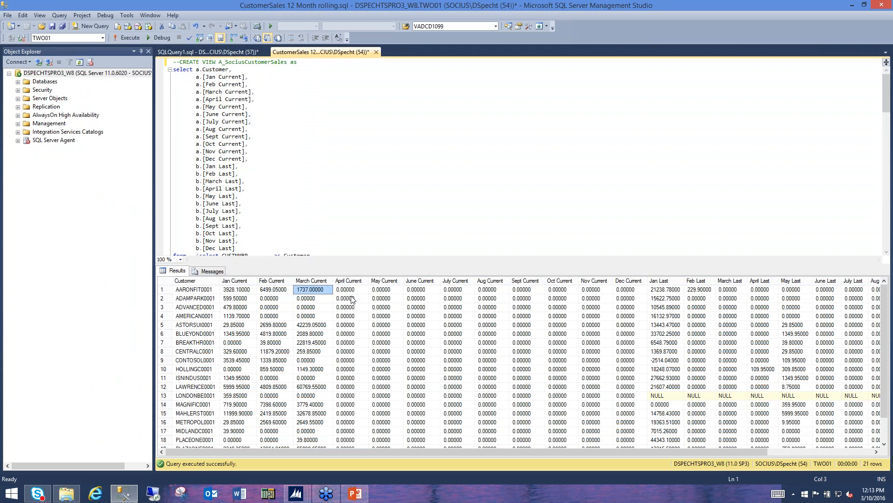
left_click_drag(375, 291, 630, 414)
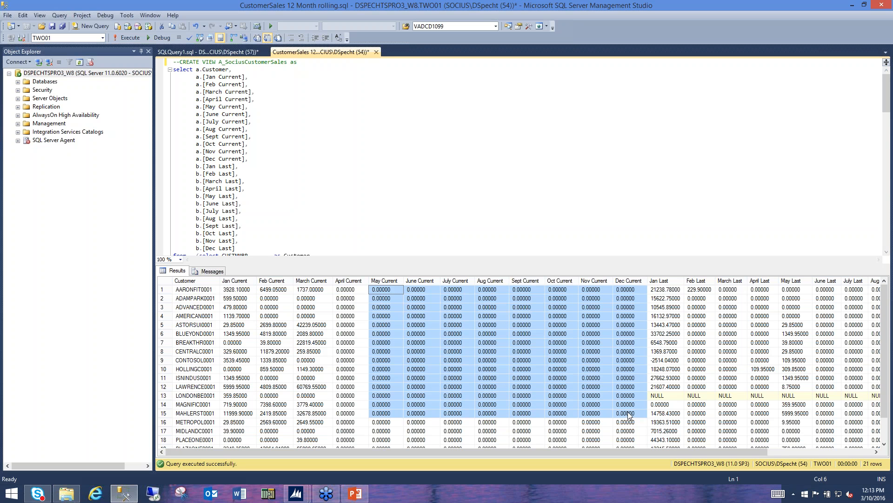
left_click(677, 292)
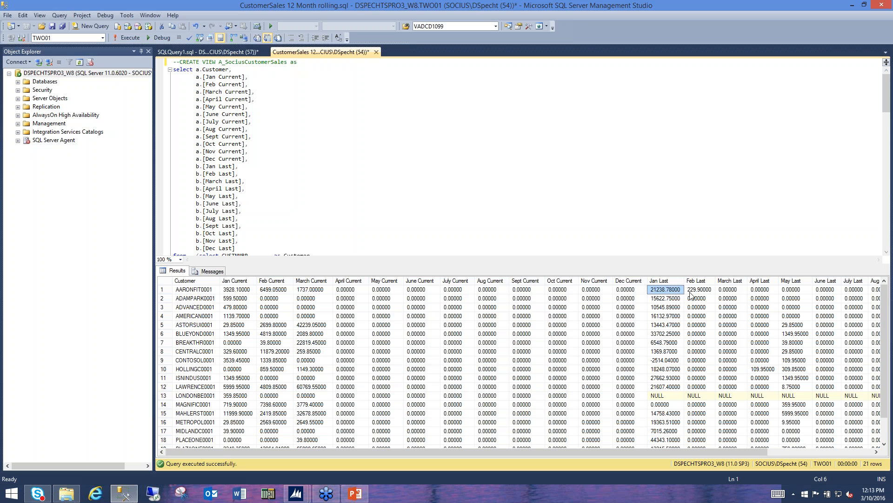
left_click(701, 290)
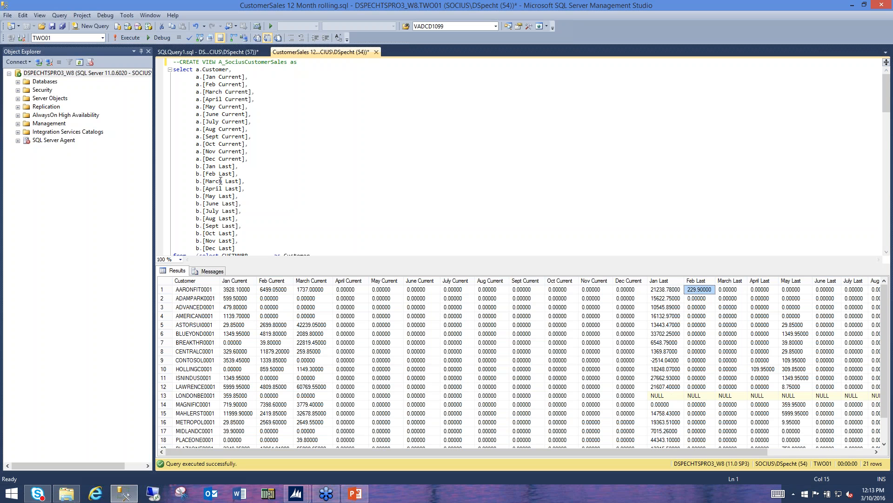
Read through the query's pivoted subqueries, left join and year conditions, and return to the start of the script
left_click(272, 156)
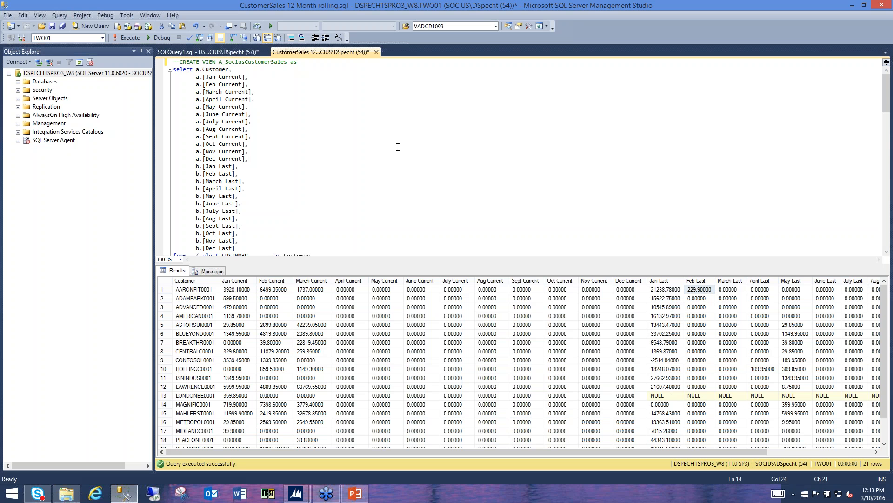
left_click(661, 131)
key("Down")
key("Down")
key("Down")
key("Down")
key("Down")
key("Down")
key("Down")
key("Down")
key("Down")
key("Down")
key("Down")
key("Down")
key("Down")
key("Down")
key("Down")
key("Down")
key("Down")
key("Down")
key("Down")
key("Down")
key("Down")
key("Down")
key("Down")
key("Down")
key("Down")
key("Down")
key("Down")
key("Down")
key("Down")
key("Down")
key("Down")
key("Down")
key("Down")
key("Down")
key("Down")
key("Down")
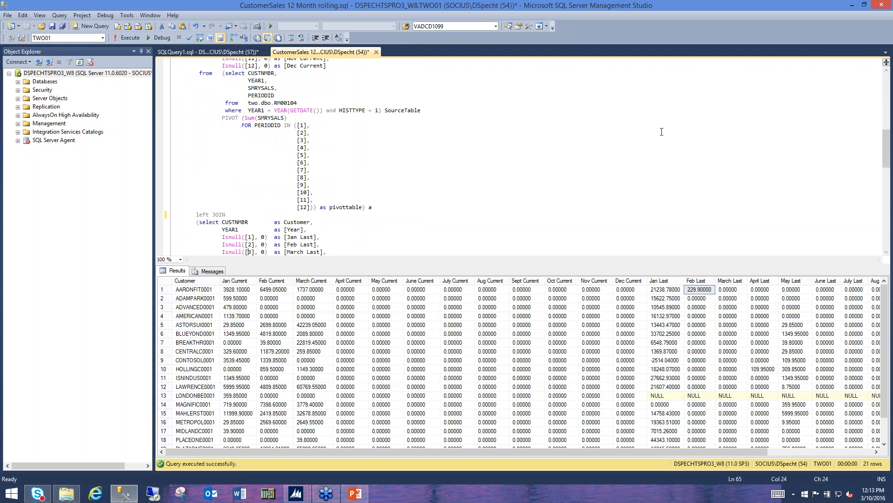
key("Down")
key("Down")
key("Down")
key("Down")
key("Down")
key("Down")
key("Down")
key("Down")
key("Down")
key("Down")
key("Down")
key("Down")
key("Down")
key("Down")
key("Down")
key("Down")
key("Down")
key("Down")
key("Down")
key("Down")
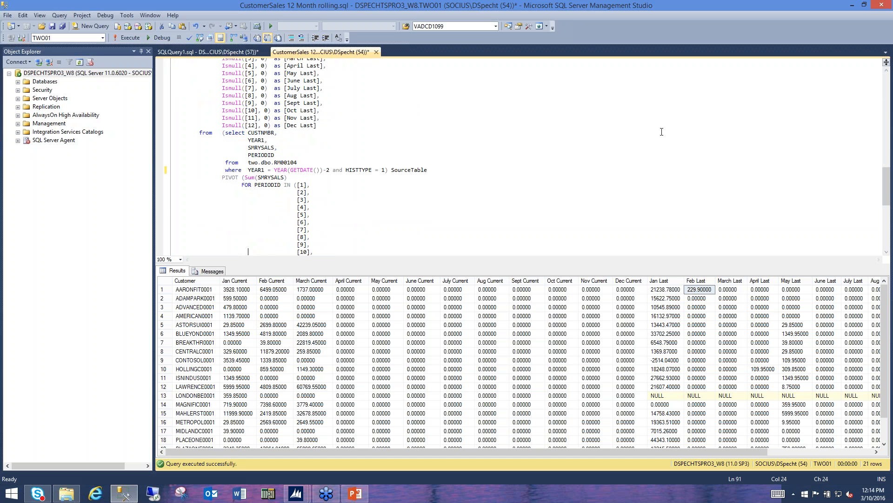
key("Page_Up")
key("Page_Up")
key("Page_Up")
key("Page_Up")
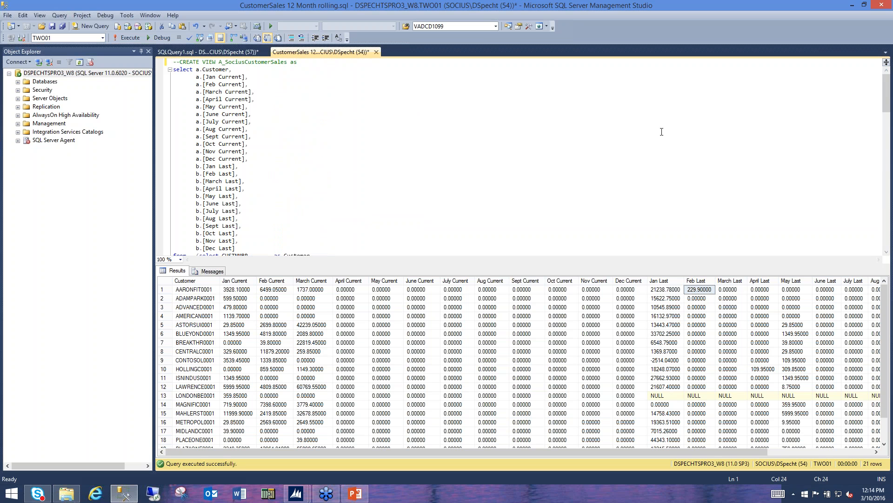
Uncomment the CREATE VIEW A_SociusCustomerSales line and execute the script to create the view
key("Home")
key("Delete")
key("Delete")
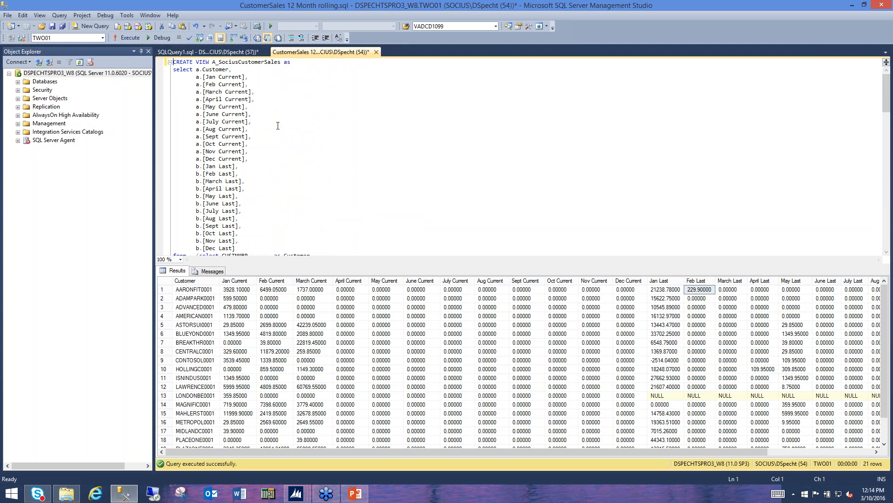
left_click(121, 37)
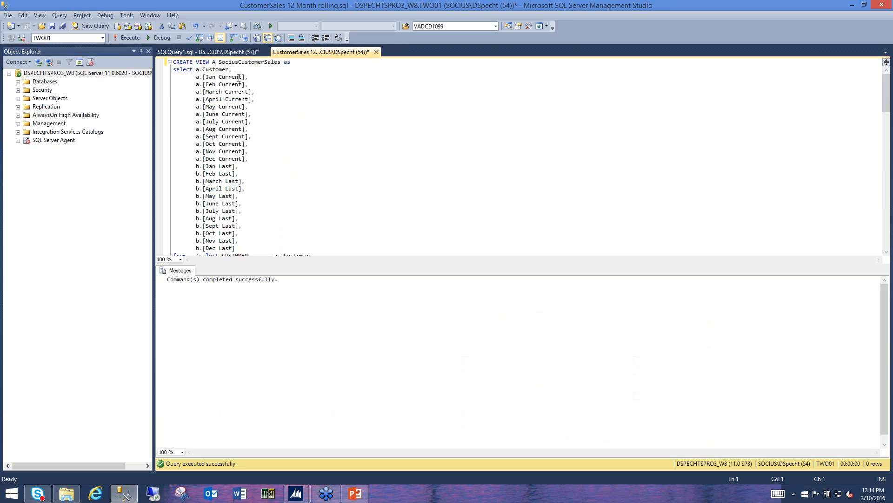
Add "grant select on A_SociusCustomerSales to DYNGRP" above the CREATE VIEW statement and execute only that line
key("Return")
key("Return")
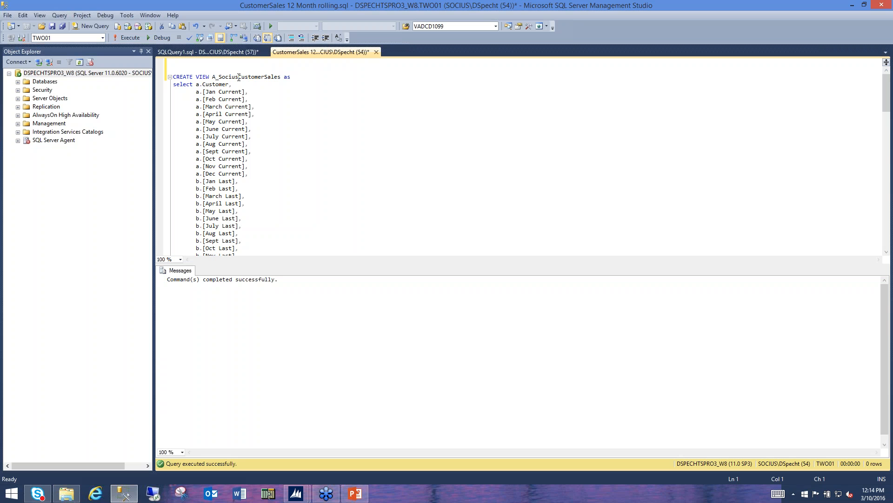
double_click(239, 77)
key("ctrl+c")
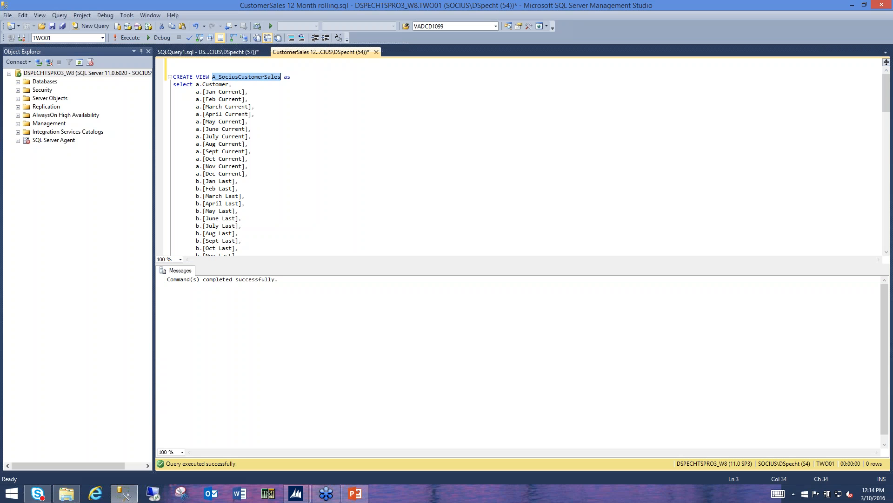
left_click(236, 65)
type("grant sele")
type("ct on")
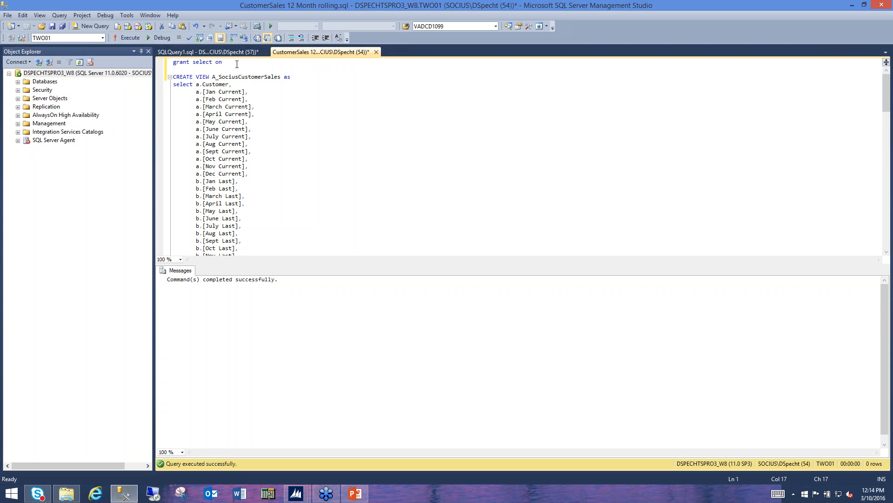
key("ctrl+v")
type("to DYNGRP")
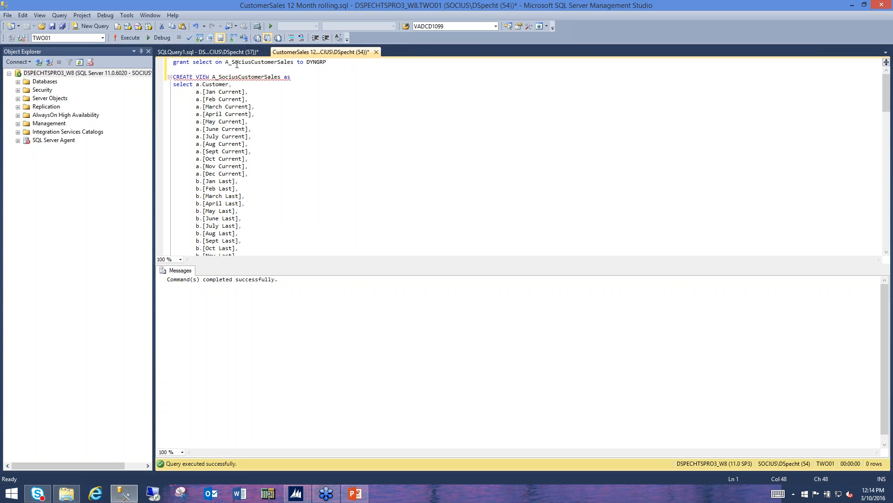
left_click_drag(332, 62, 169, 55)
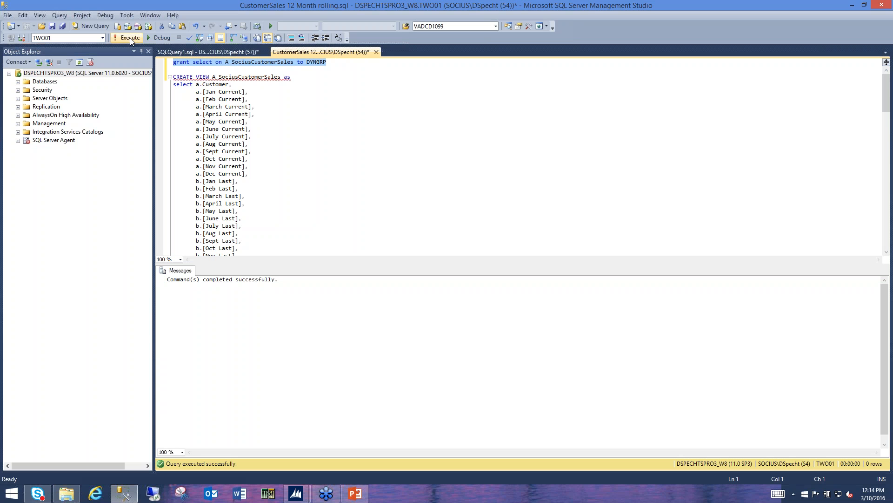
left_click(383, 204)
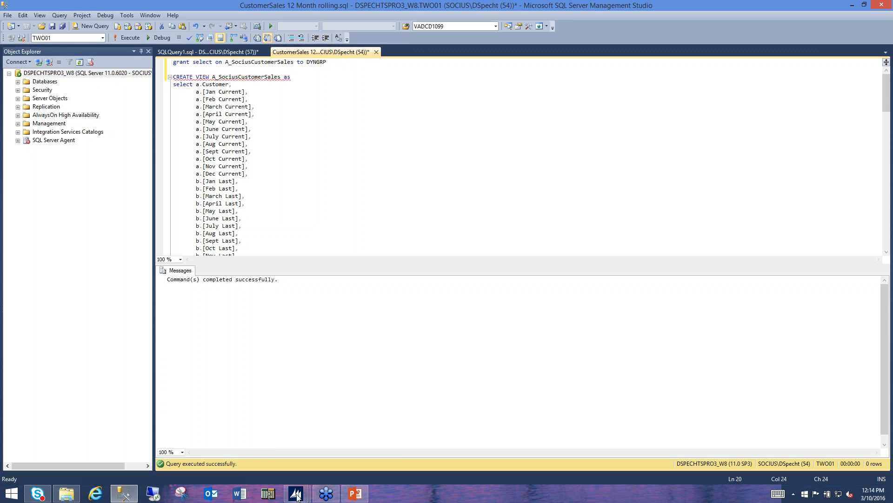
Switch to the SmartList window in Microsoft Dynamics GP and start a new list in SmartList Designer
mouse_move(297, 497)
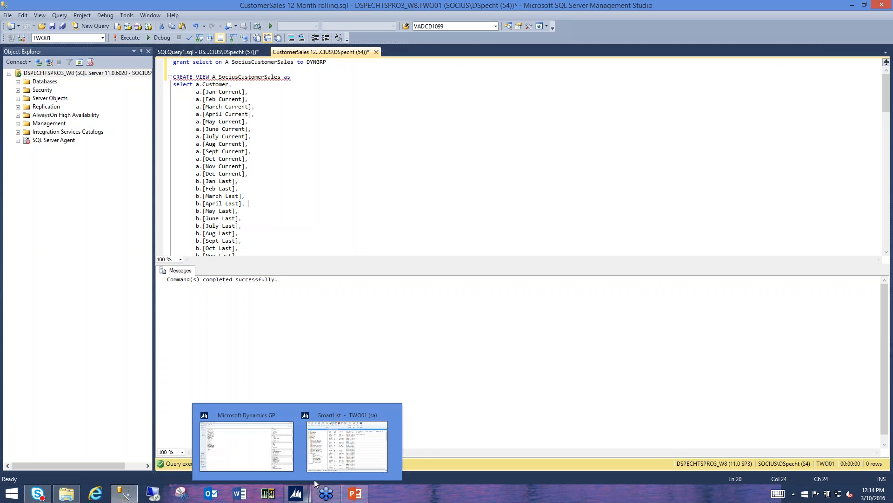
left_click(246, 444)
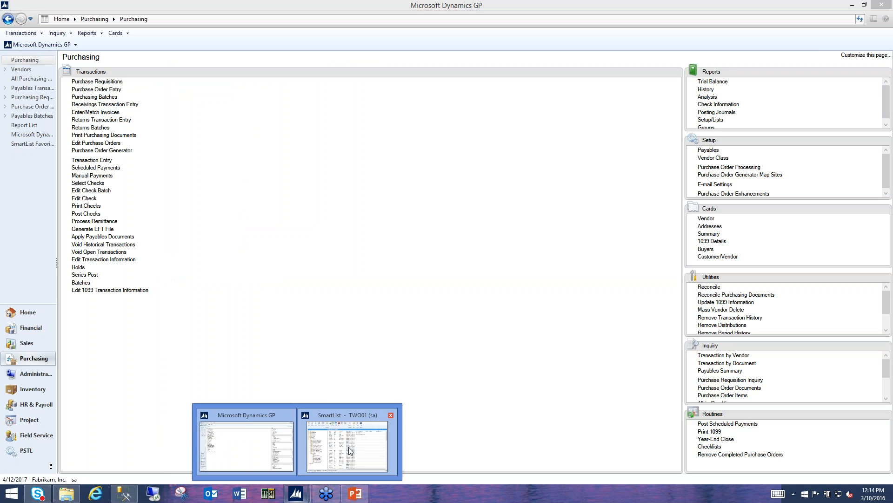
left_click(350, 451)
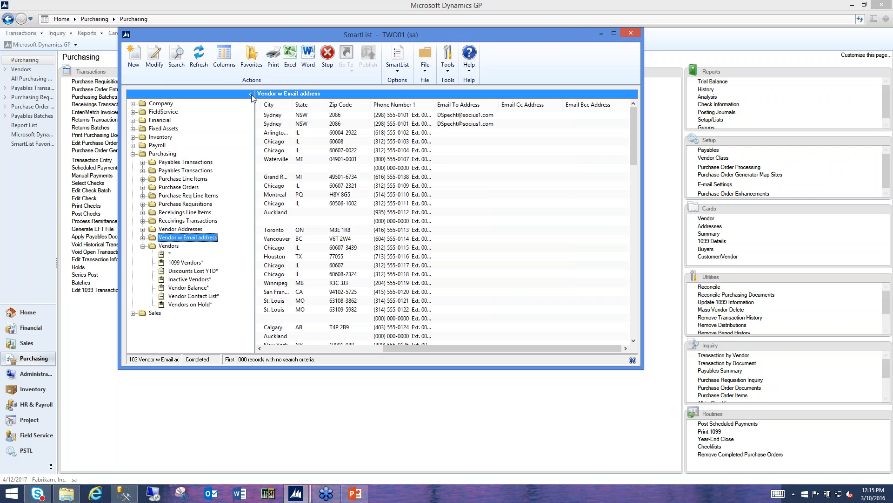
left_click(161, 103)
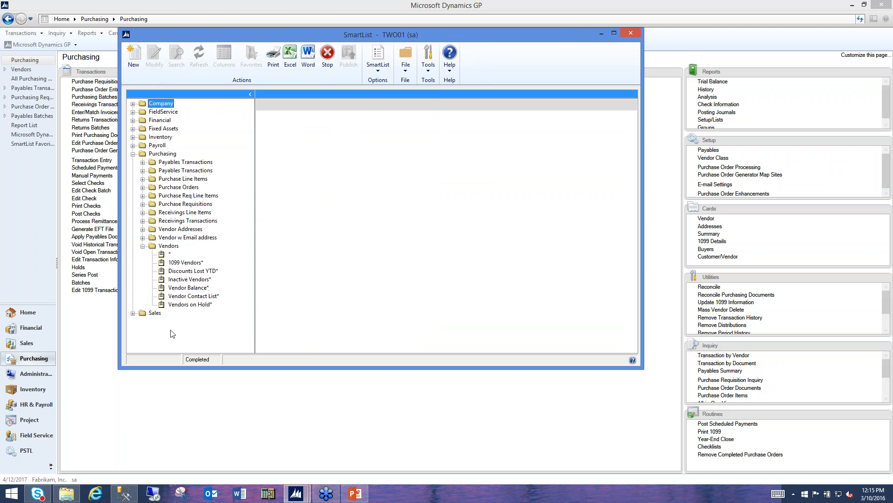
left_click(139, 60)
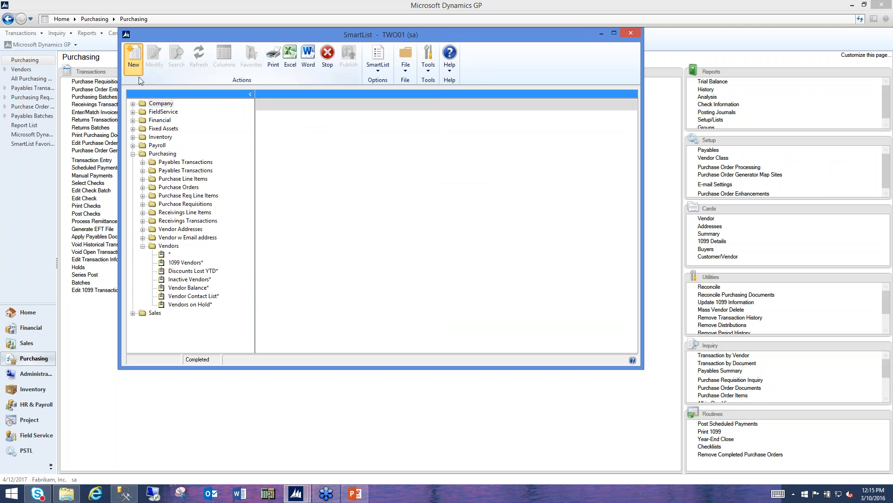
left_click_drag(254, 61, 557, 181)
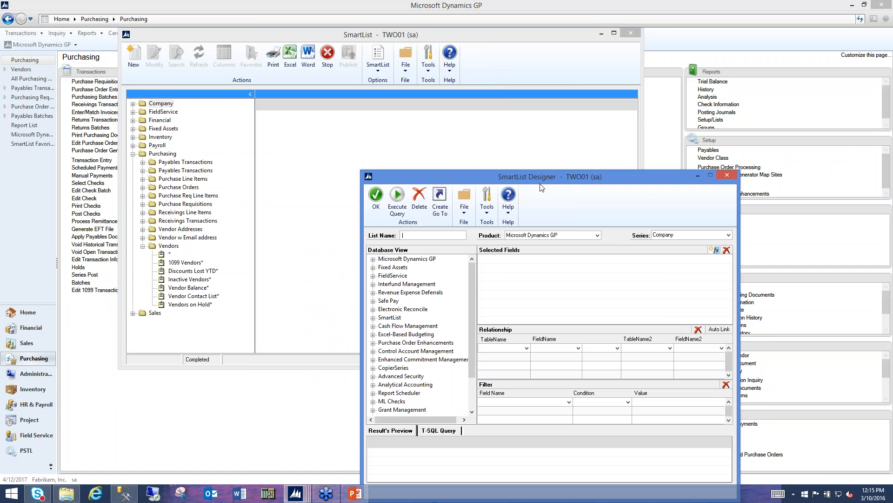
Name the new list A_Customer Summary Sales and assign it to the Sales series
left_click_drag(474, 176, 351, 74)
type("A_Customer Summary Sales")
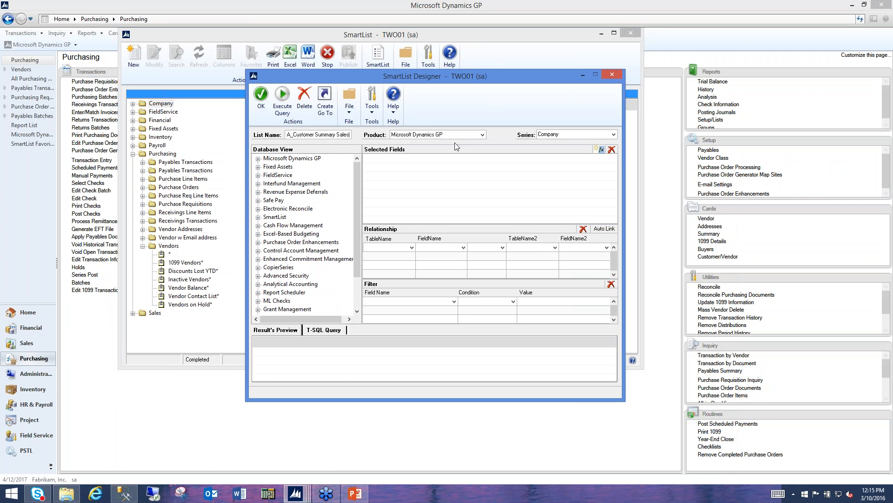
left_click(598, 136)
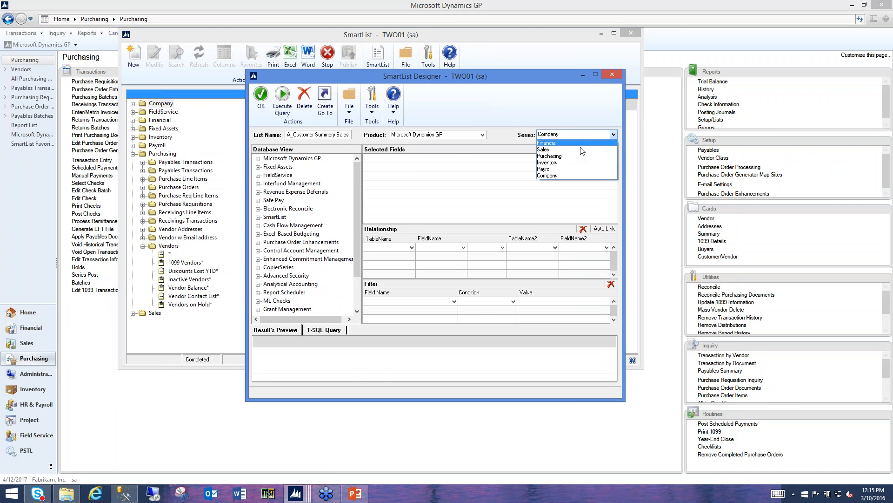
left_click(577, 149)
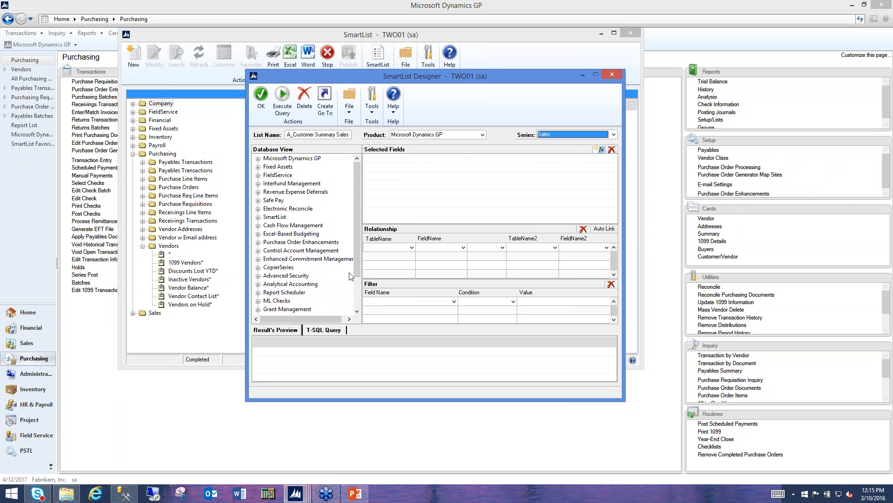
Find the A_SociusCustomerSales view among the company views and add all of its fields to the list
left_click_drag(357, 259, 353, 298)
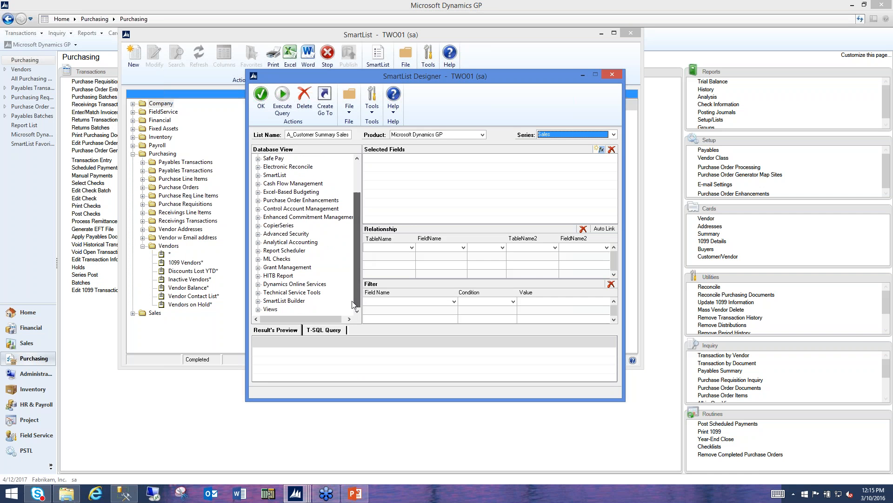
left_click(259, 310)
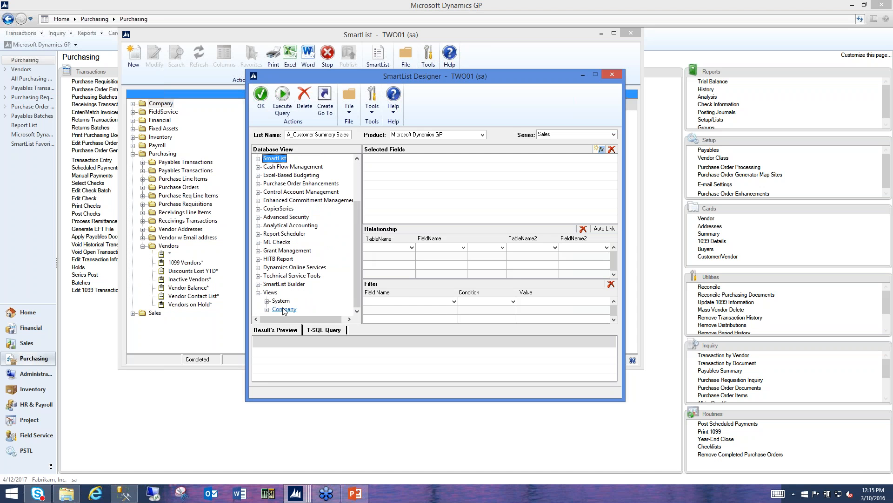
left_click(266, 311)
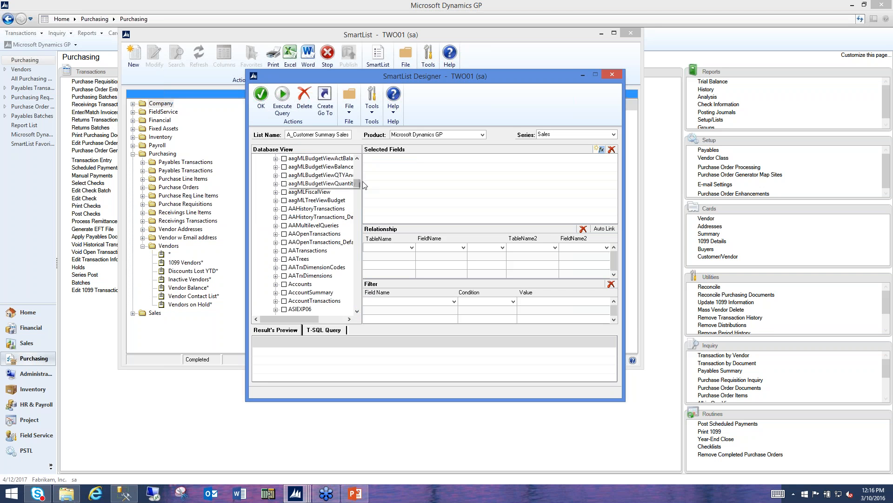
mouse_move(359, 185)
left_mouse_down()
mouse_move(363, 180)
mouse_move(357, 229)
mouse_move(364, 182)
left_mouse_up()
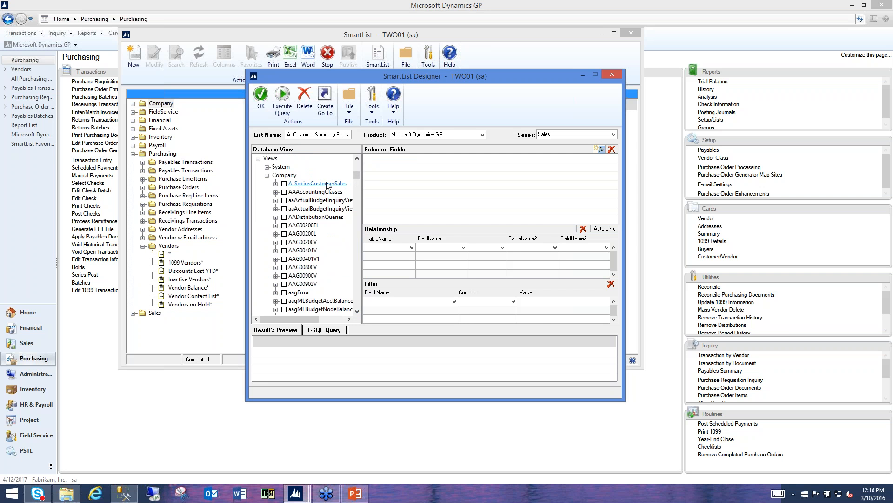
left_click(276, 184)
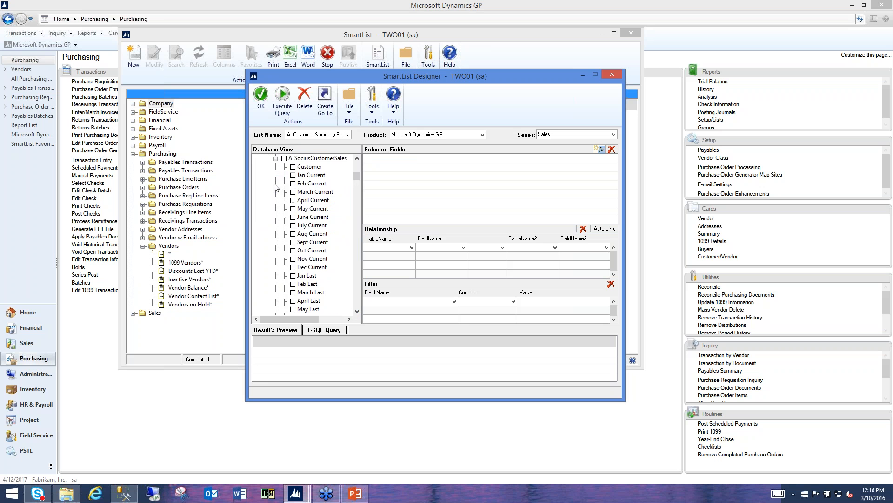
left_click(284, 159)
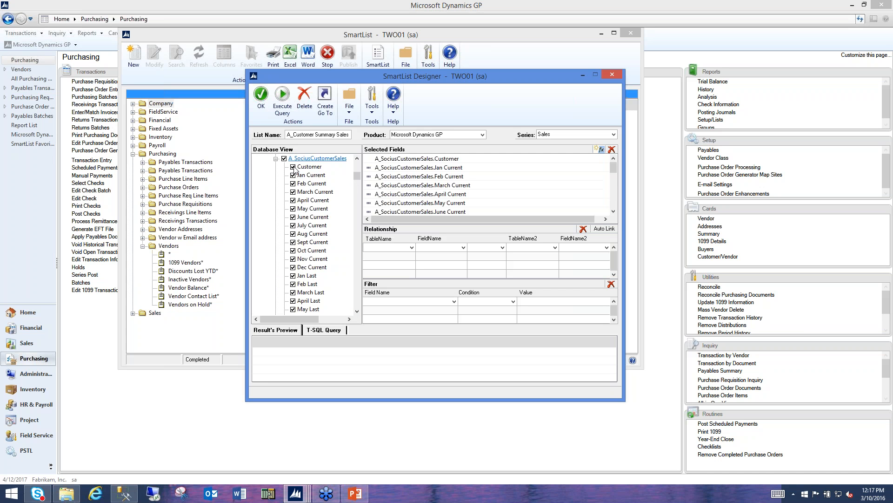
mouse_move(613, 167)
left_mouse_down()
mouse_move(619, 210)
mouse_move(620, 157)
left_mouse_up()
left_click(412, 248)
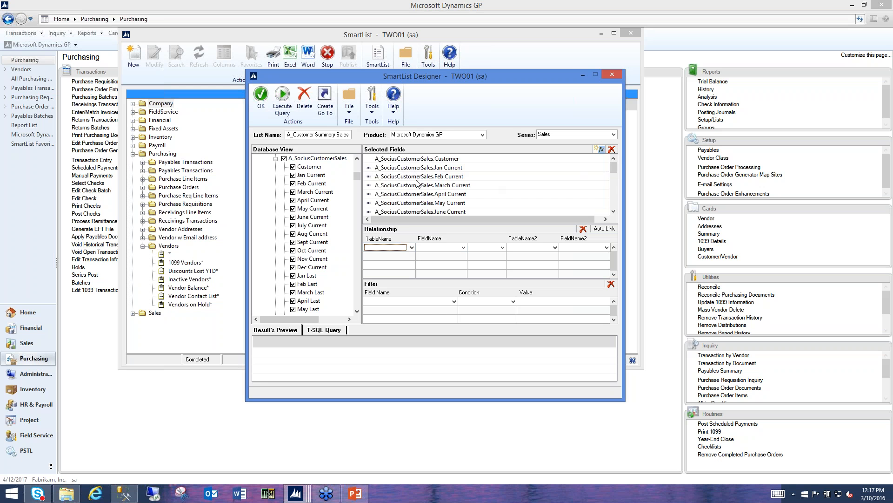
Format the Jan Current field as currency with the $ symbol and 2 decimal places
double_click(368, 168)
left_click_drag(427, 200, 484, 121)
left_click(513, 171)
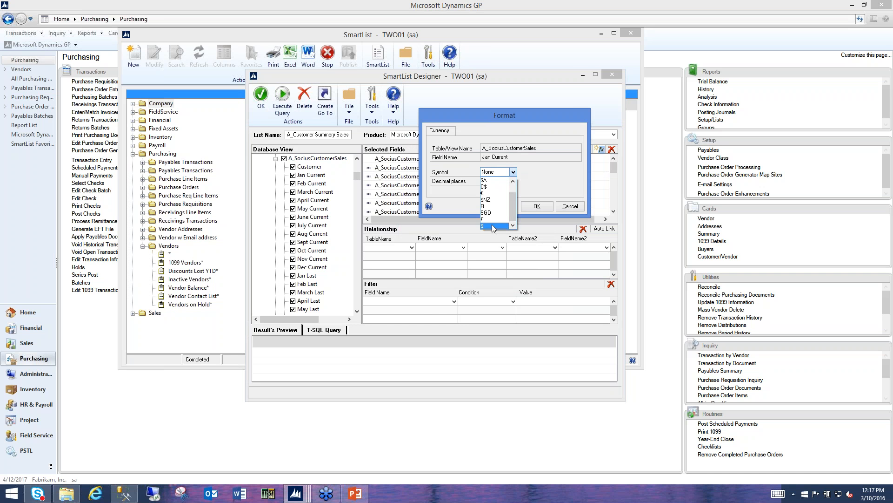
left_click(493, 224)
left_click(514, 181)
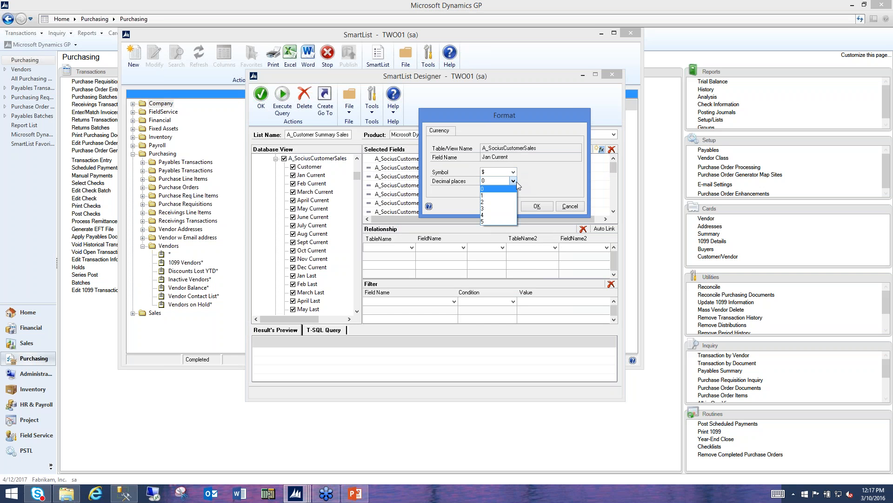
left_click(502, 203)
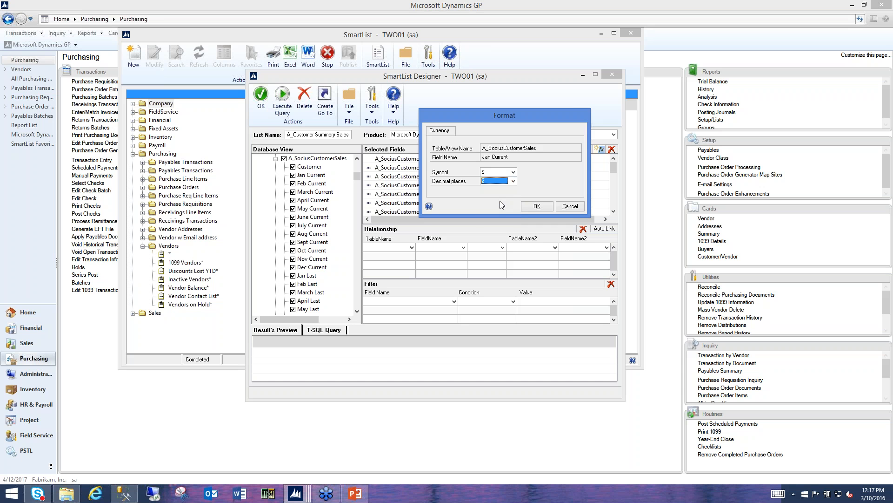
left_click(536, 206)
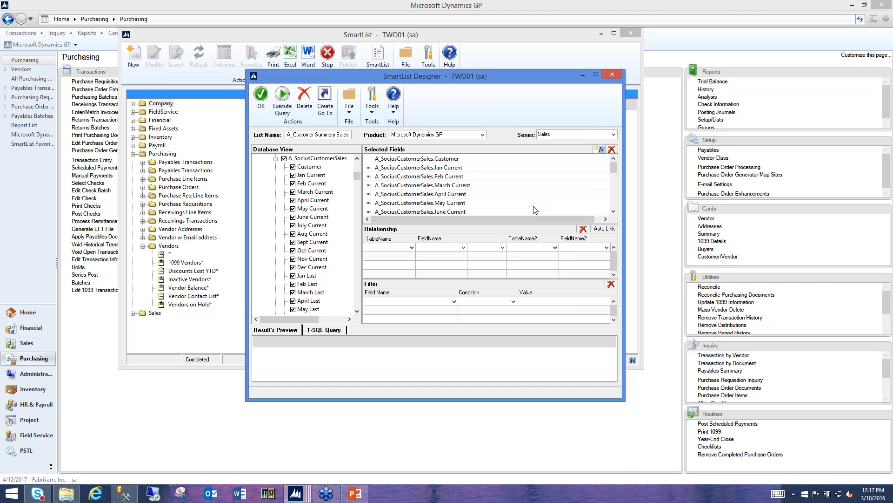
left_click(368, 177)
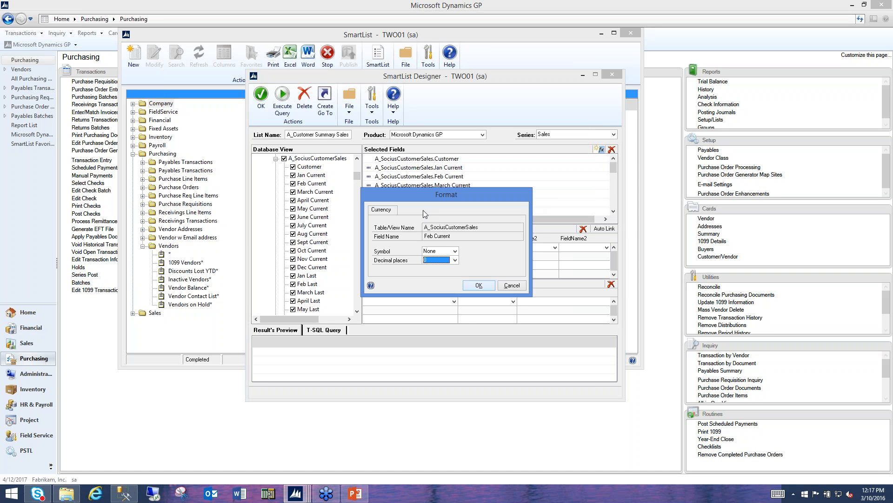
left_click(511, 287)
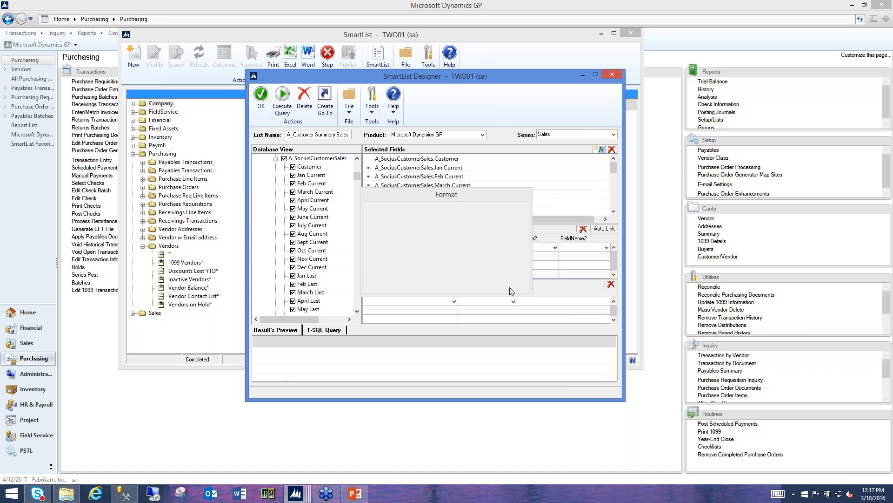
Execute the list's query to preview the customer sales results and save the A_Customer Summary Sales list
left_click(287, 101)
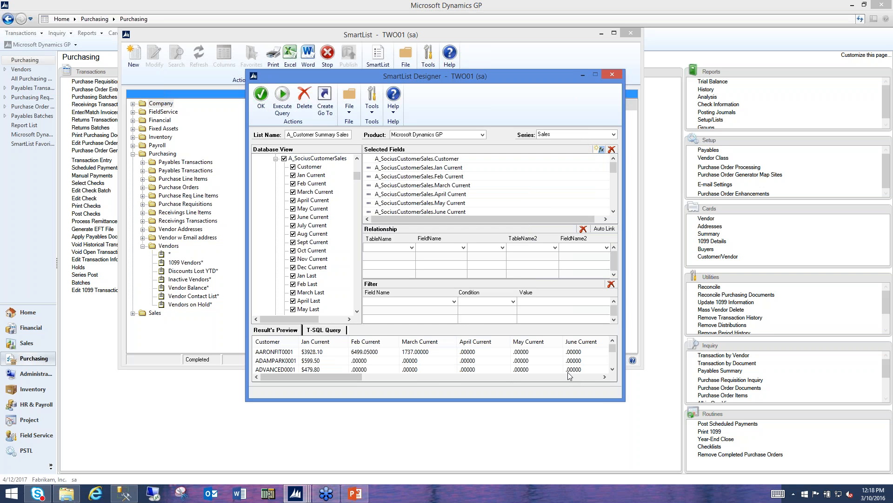
mouse_move(612, 349)
left_mouse_down()
mouse_move(611, 356)
mouse_move(613, 348)
left_mouse_up()
left_click(263, 105)
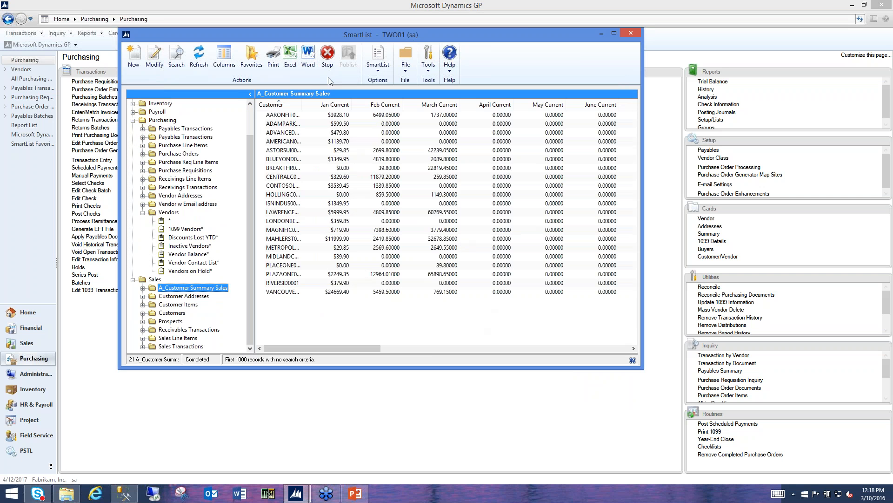
Export the A_Customer Summary Sales list to Excel and widen the Customer column to fit the customer IDs
left_click(291, 58)
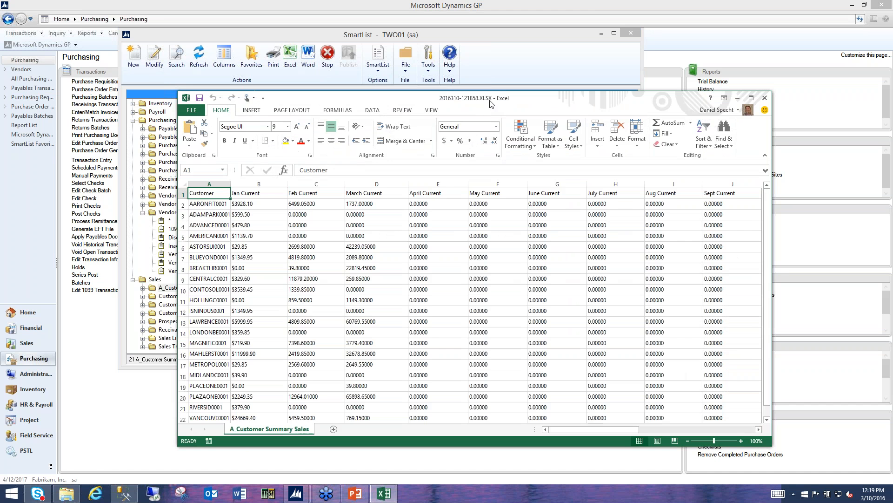
left_click_drag(490, 103, 452, 65)
left_click_drag(192, 147, 204, 146)
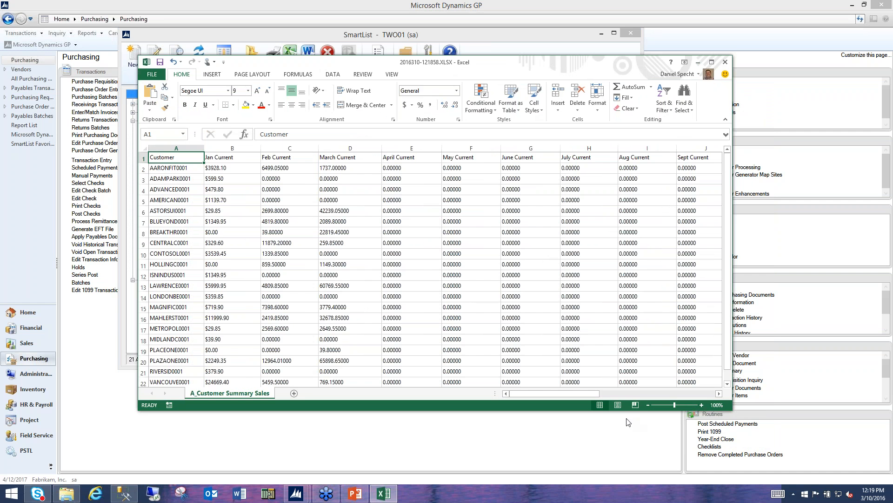
left_click_drag(597, 394, 554, 393)
left_click_drag(335, 200, 336, 254)
right_click(352, 245)
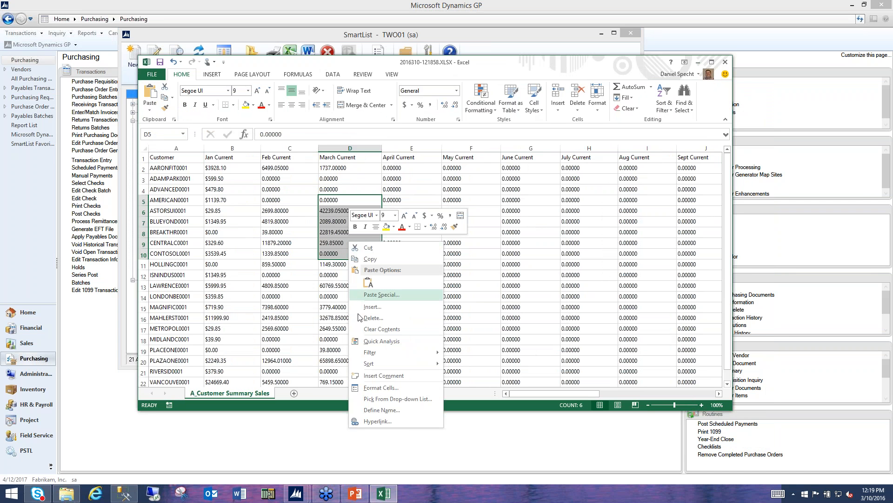
left_click(380, 388)
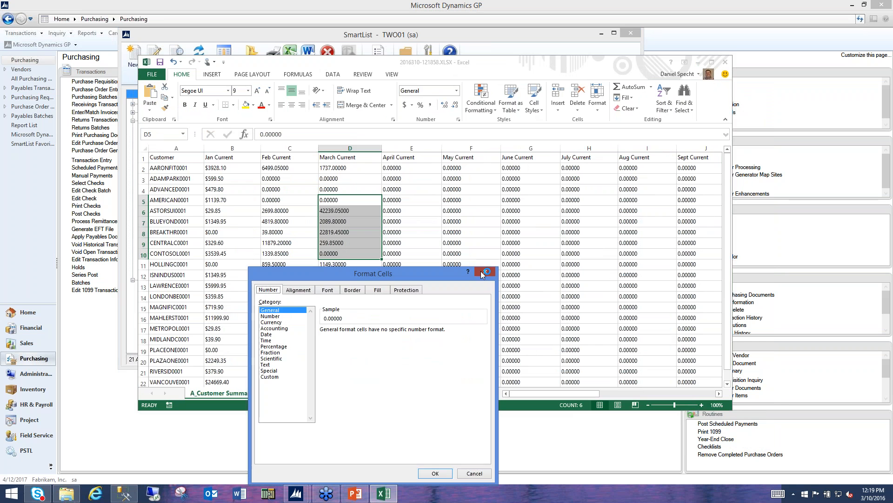
left_click(483, 274)
left_click(470, 254)
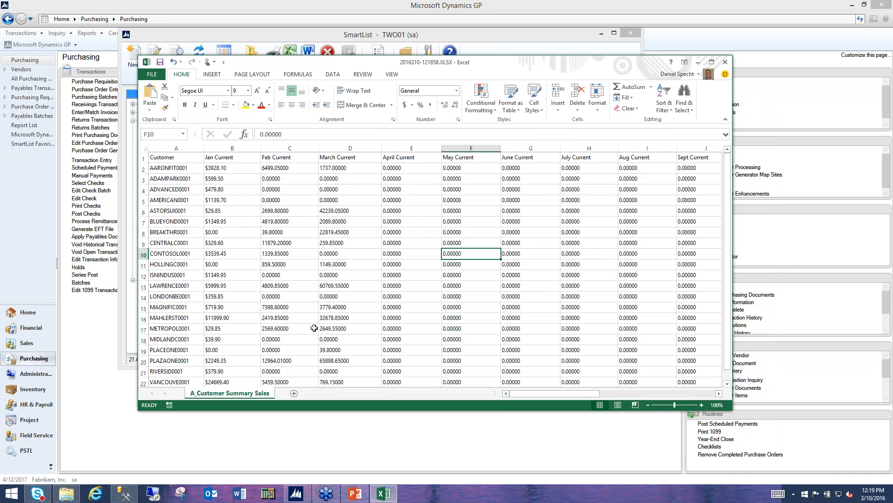
Format the whole Customer column of the exported worksheet as Text
left_click(177, 162)
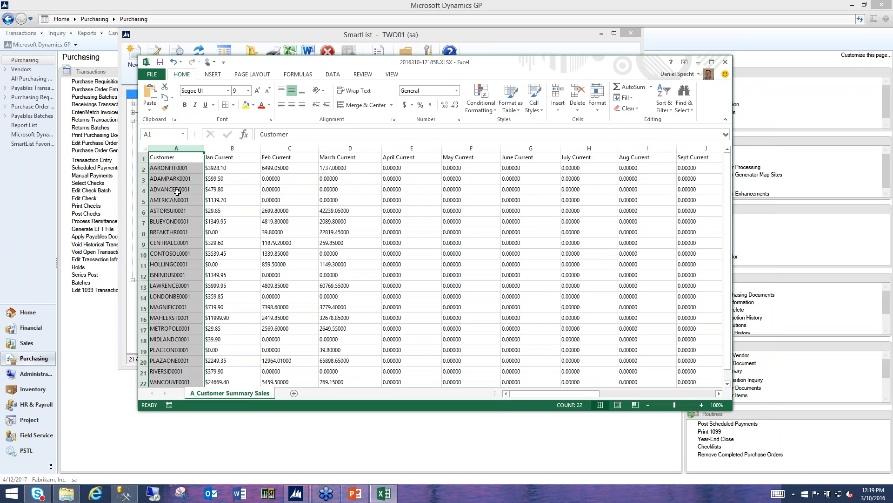
right_click(178, 193)
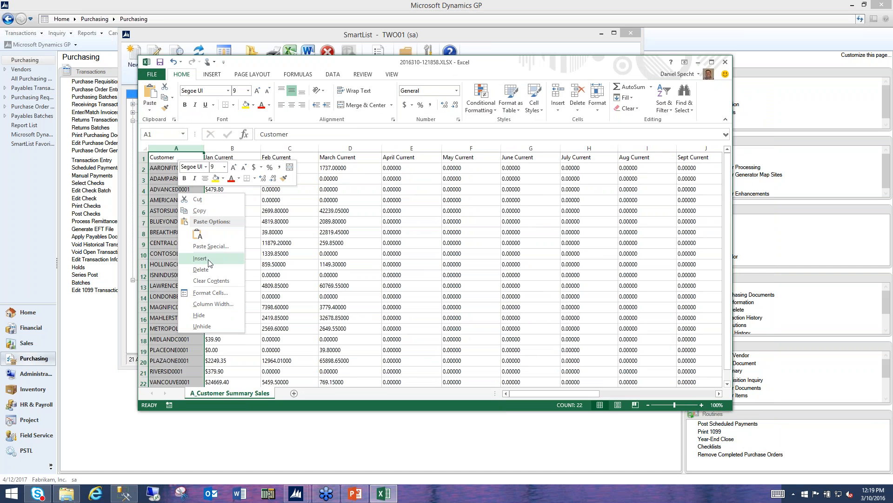
left_click(213, 293)
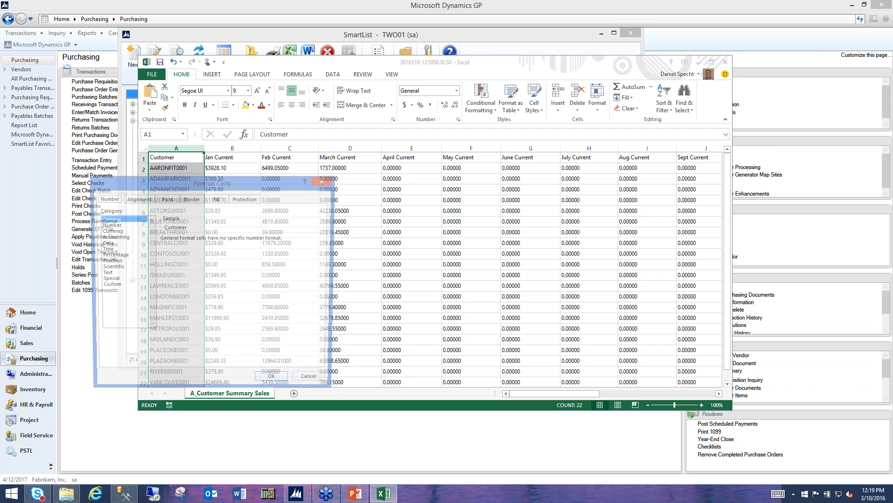
left_click(110, 269)
left_click(110, 273)
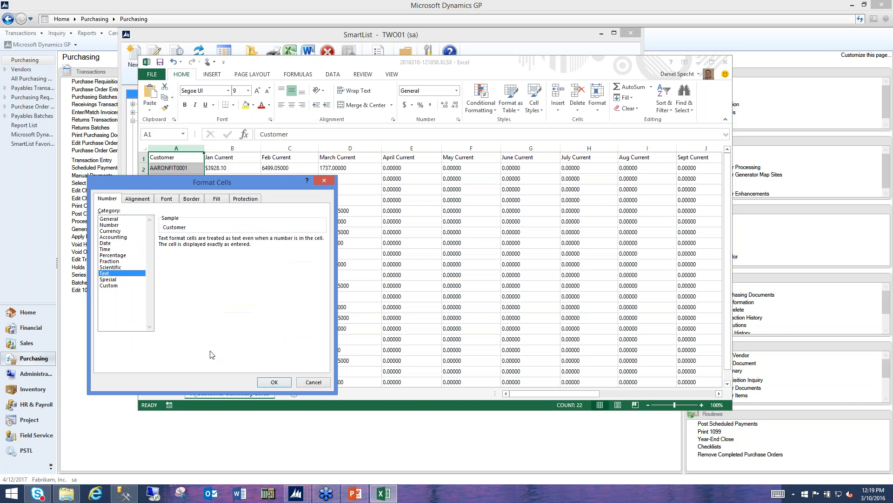
left_click(274, 382)
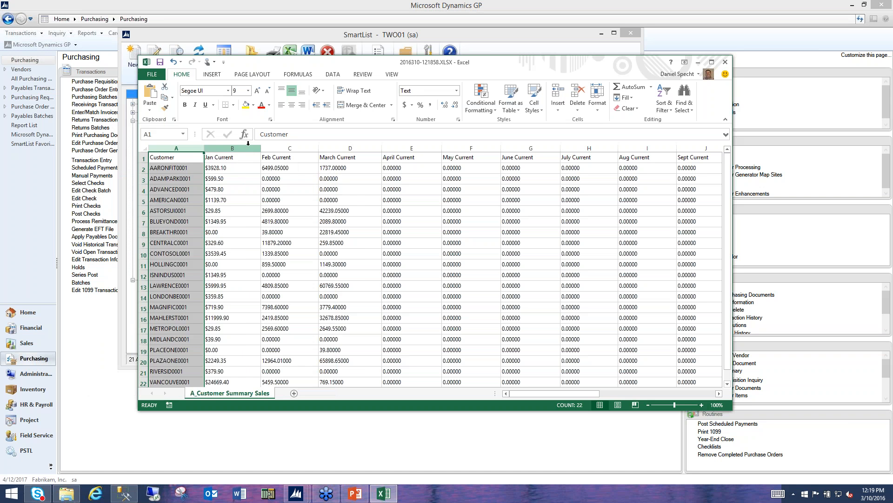
Format all month columns from Jan Current through Dec Last as Currency with the $ symbol and 2 decimal places
left_click(233, 148)
left_click_drag(232, 148, 665, 148)
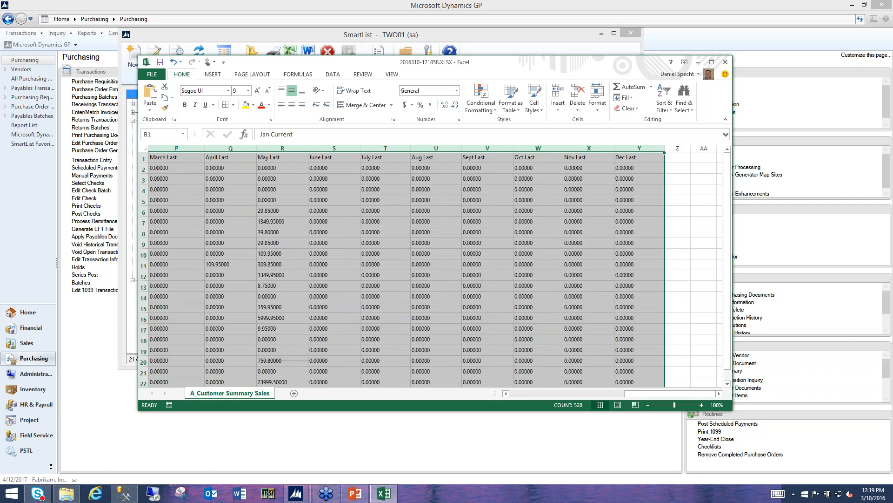
right_click(259, 219)
left_click(281, 321)
left_click(183, 263)
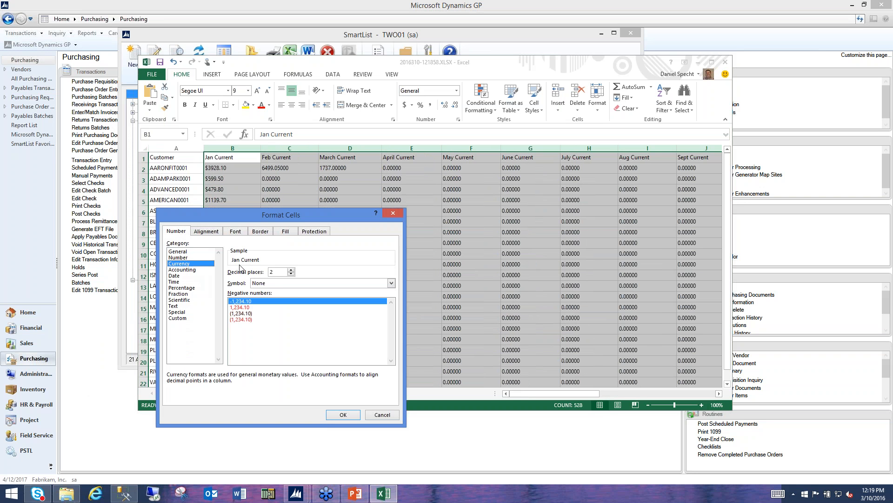
left_click(278, 285)
left_click(280, 295)
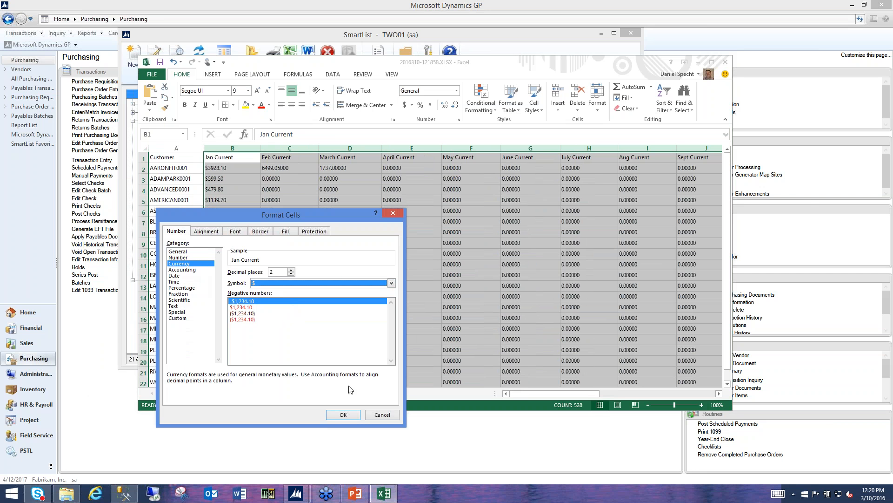
left_click(343, 415)
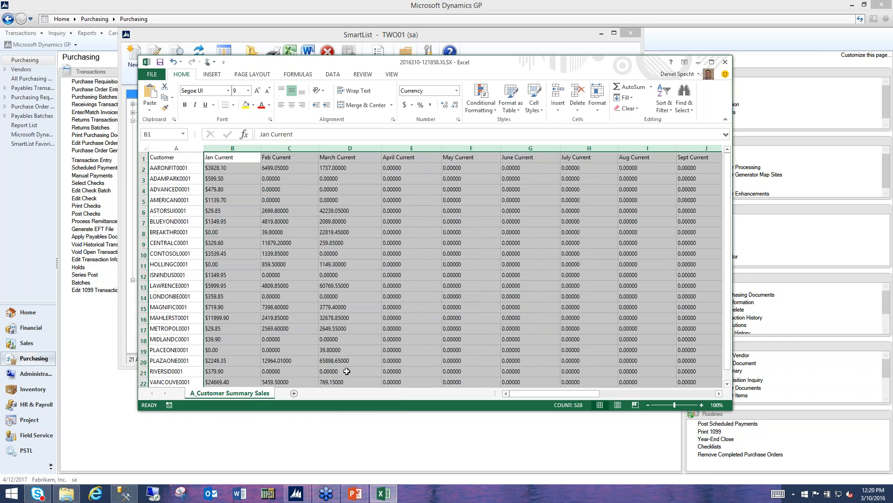
left_click(356, 274)
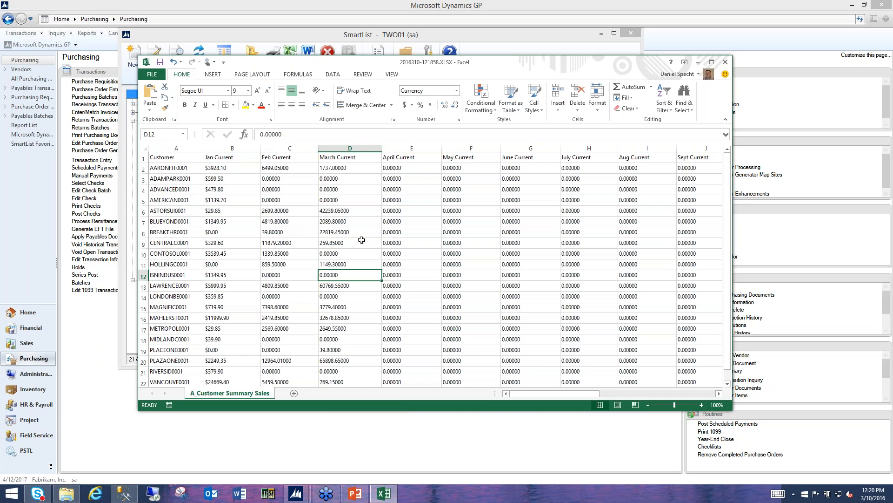
Clear the contents of the entire A_Customer Summary Sales worksheet while keeping its cell formatting
left_click(144, 147)
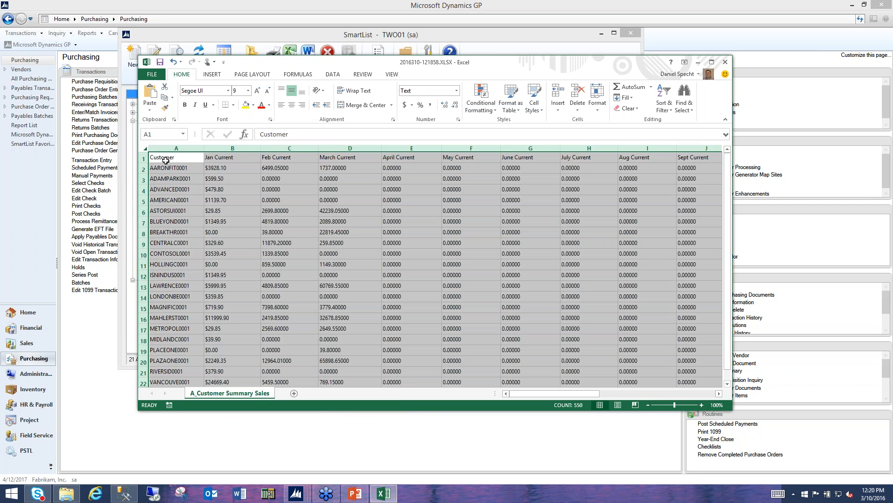
right_click(143, 147)
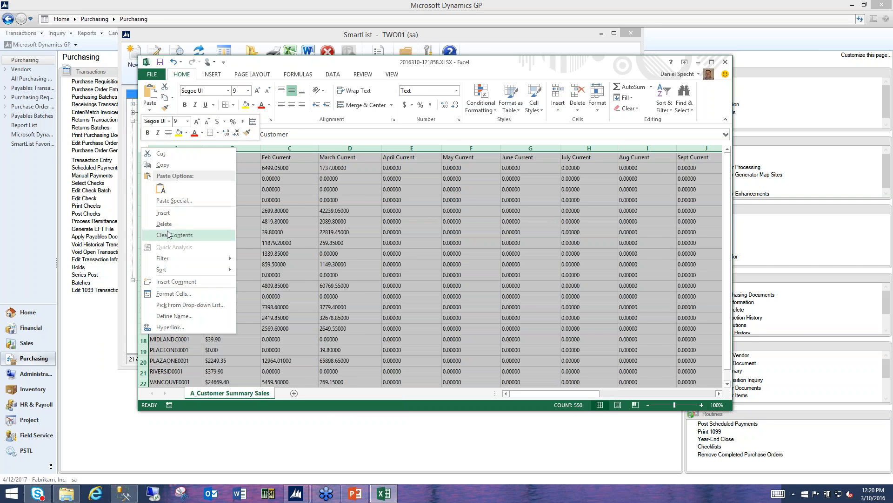
left_click(169, 234)
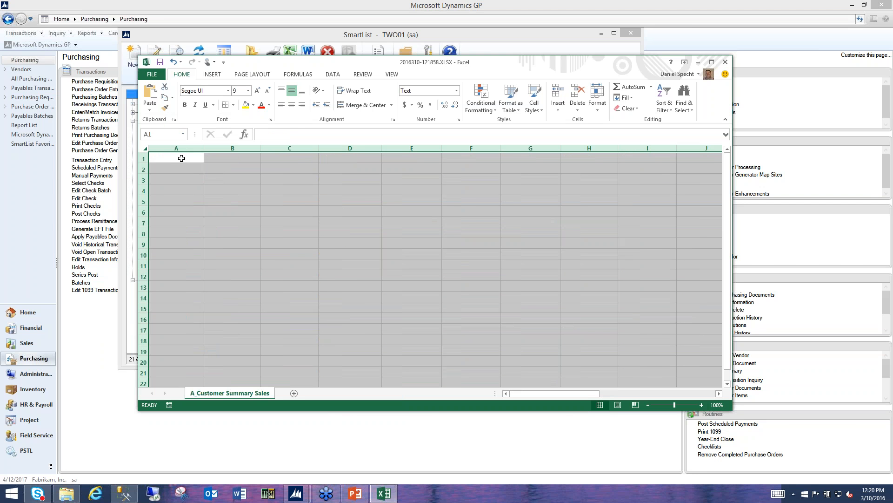
left_click(181, 159)
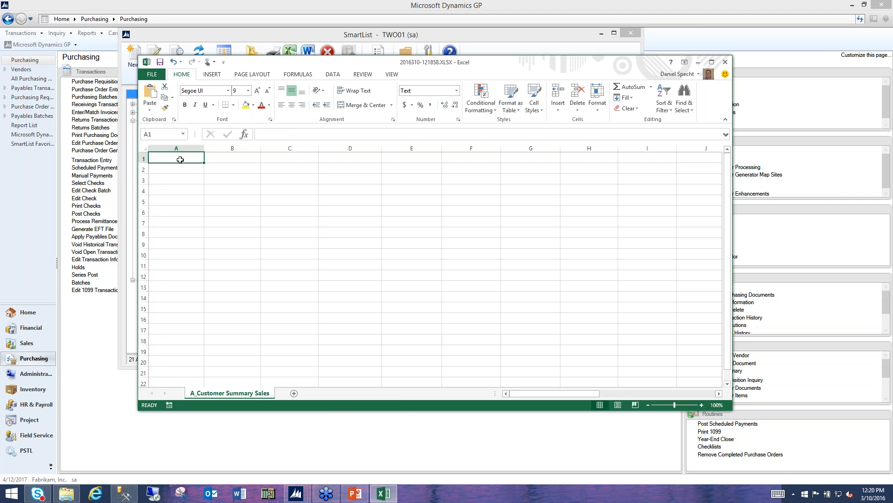
Save the emptied workbook to the Desktop as A Summary Sales Export Template and close it
left_click(151, 74)
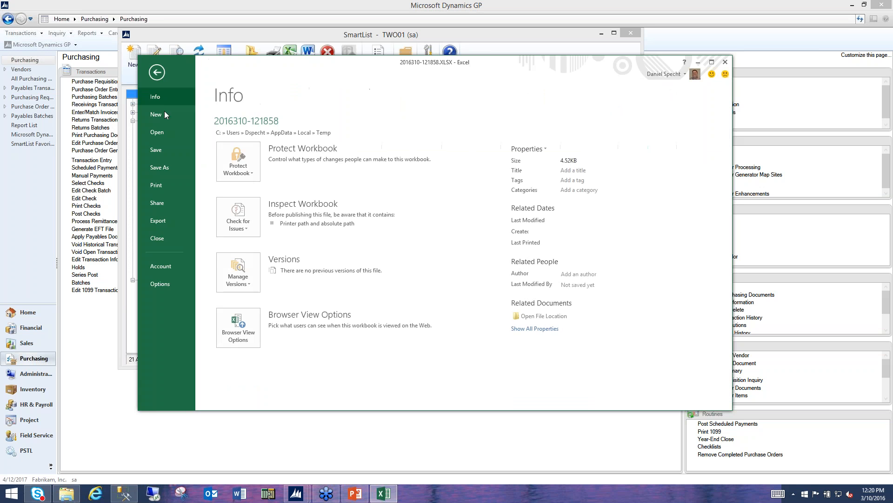
left_click(168, 169)
left_click(253, 239)
left_click(388, 154)
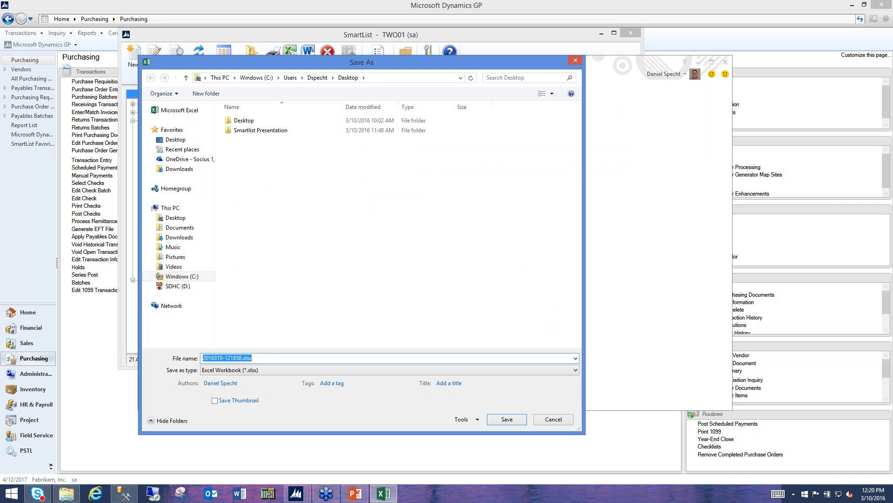
type("SummA")
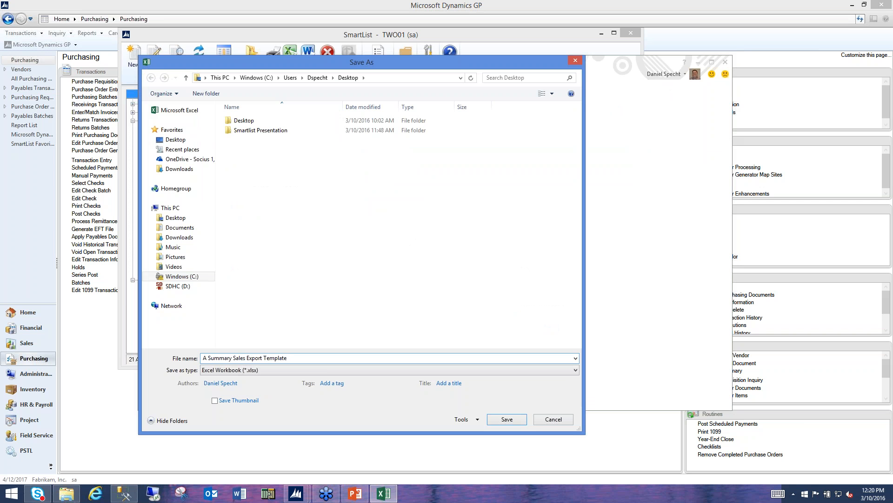
left_click(507, 419)
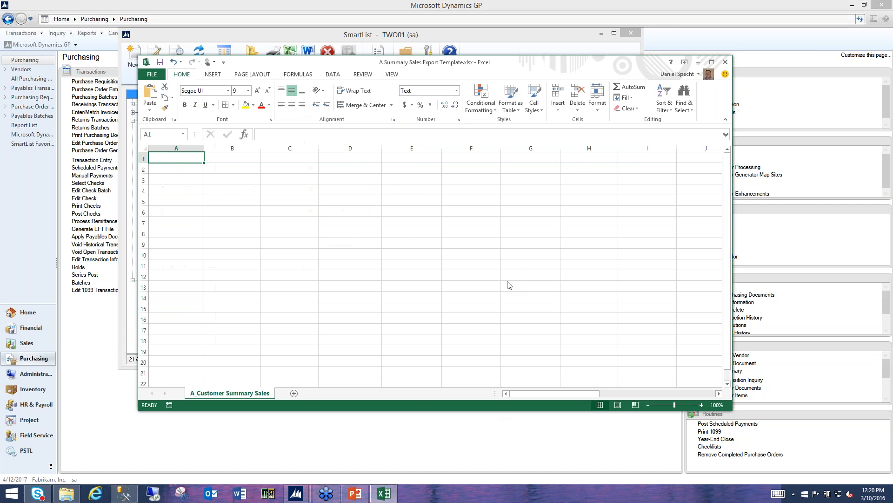
left_click(725, 62)
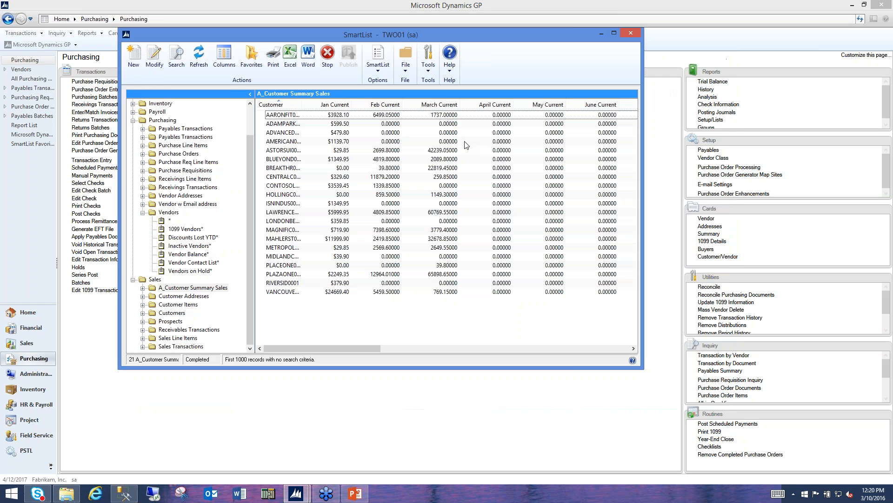
Set up a SmartList export solution named A Summary Sales with A Summary Sales Export Template.xlsx from the Desktop as its document
left_click(378, 58)
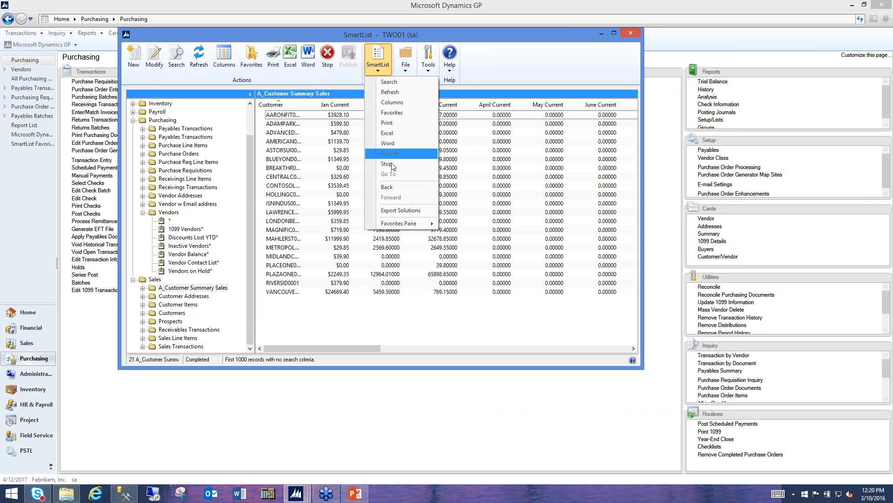
left_click(398, 212)
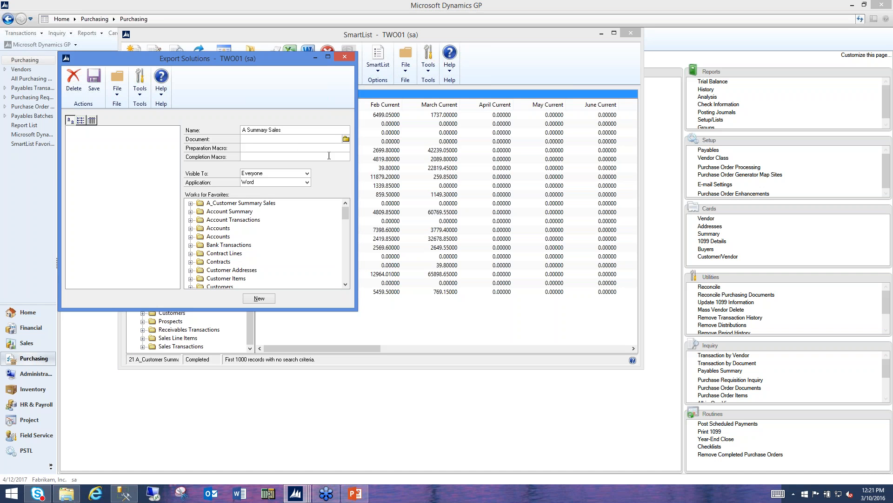
left_click(346, 139)
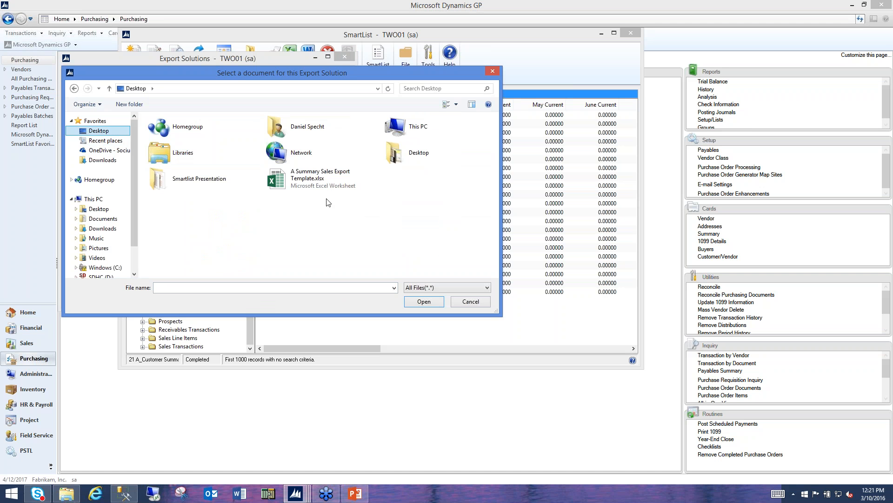
left_click(326, 179)
left_click(424, 301)
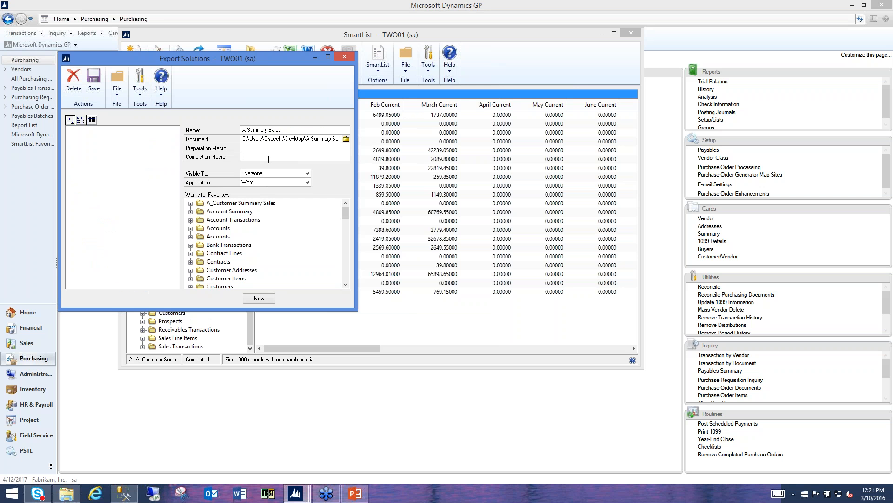
Set the export solution's application to Excel and keep it visible to Everyone
left_click(261, 183)
left_click(252, 195)
left_click(284, 174)
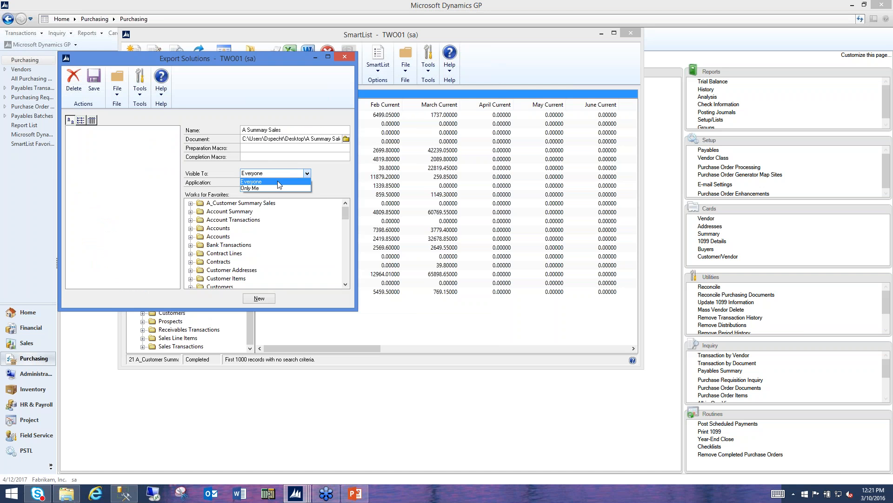
left_click(331, 183)
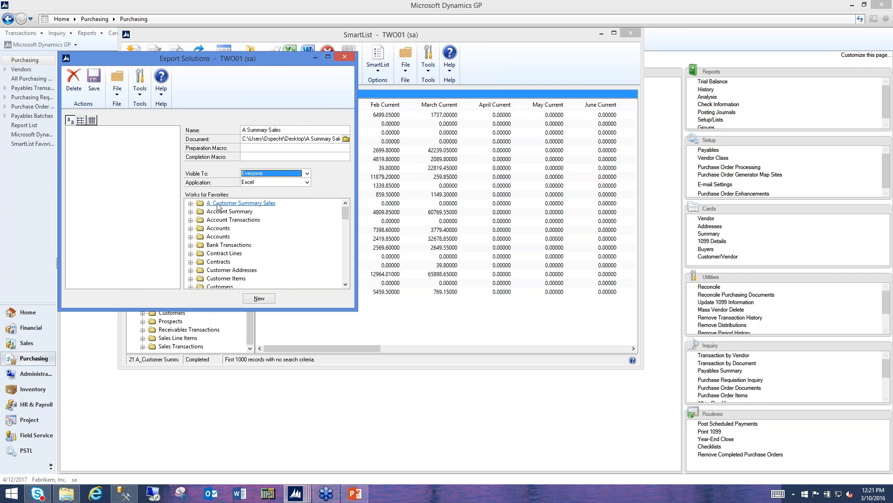
Assign the export solution to the * favorite under A_Customer Summary Sales, save it and close Export Solutions
left_click(190, 203)
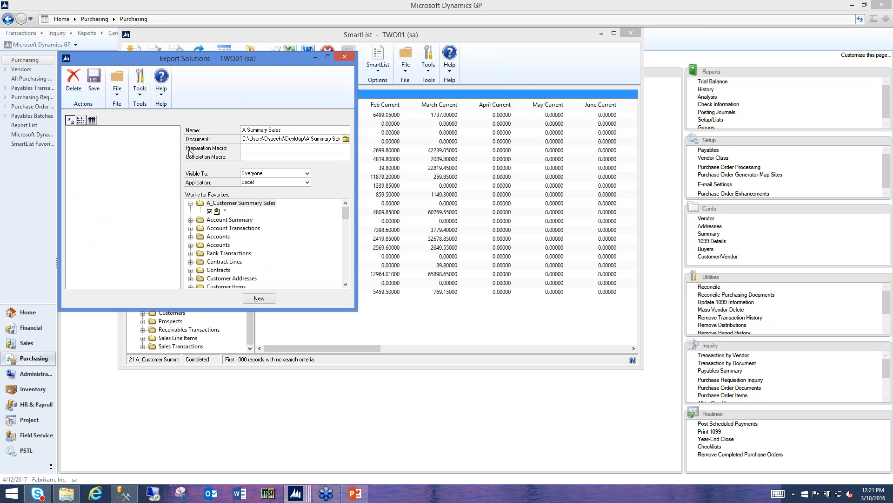
left_click(94, 81)
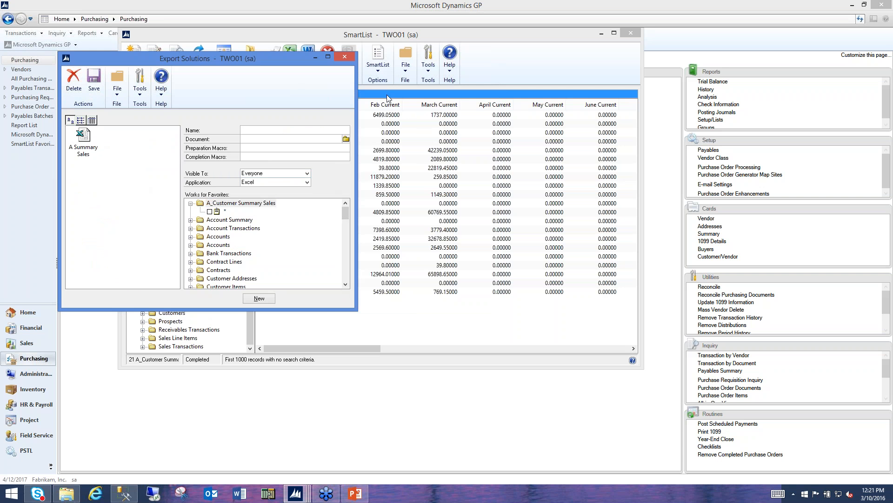
left_click(345, 57)
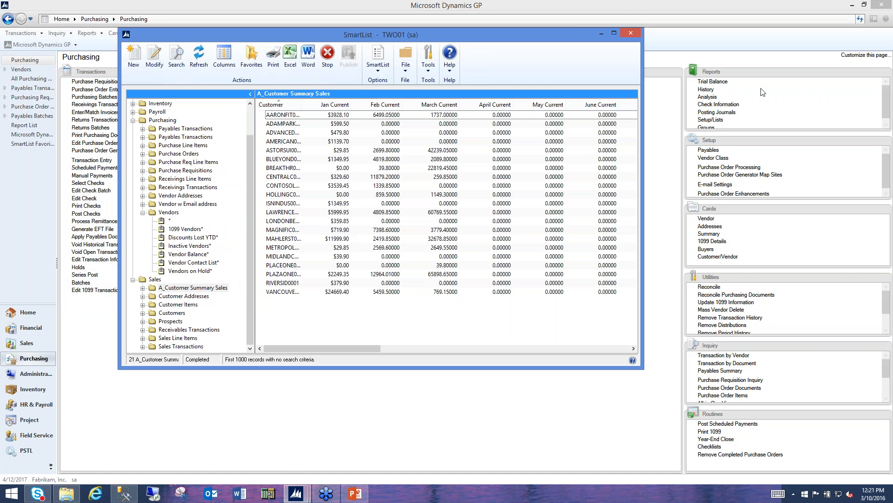
Close and reopen SmartList, and run the * favorite of A_Customer Summary Sales in the Sales series
left_click(630, 33)
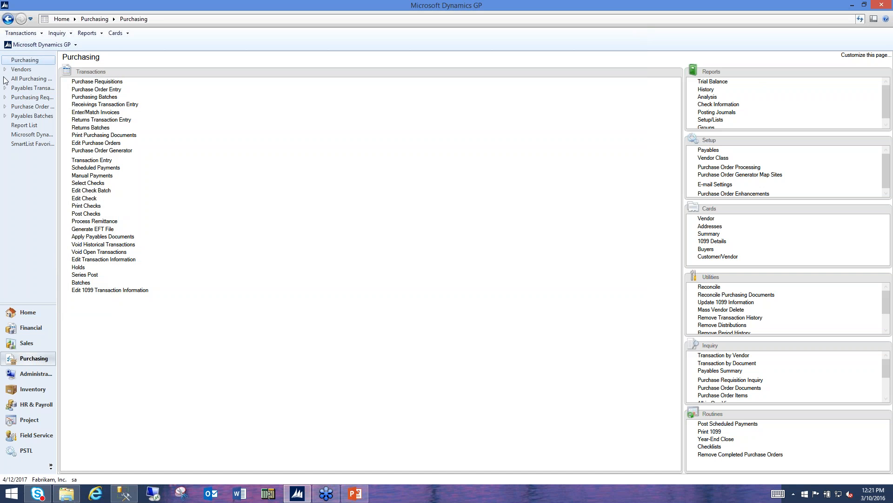
left_click(25, 46)
left_click(31, 112)
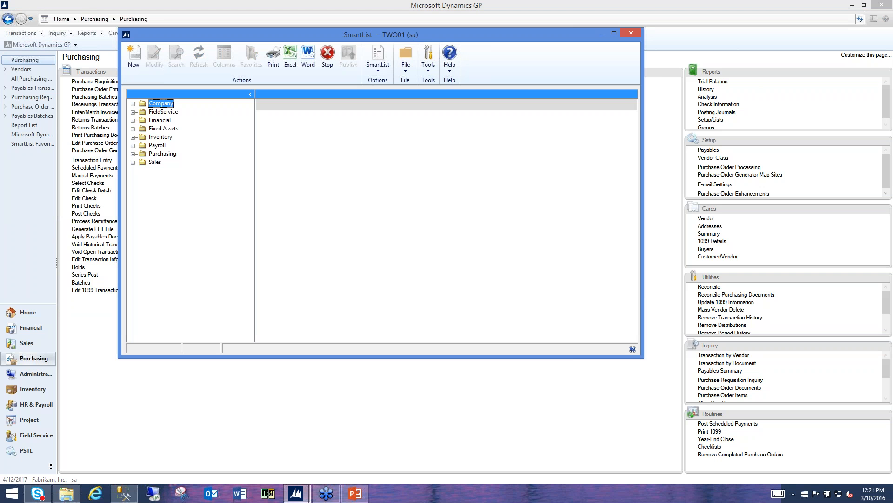
left_click(133, 162)
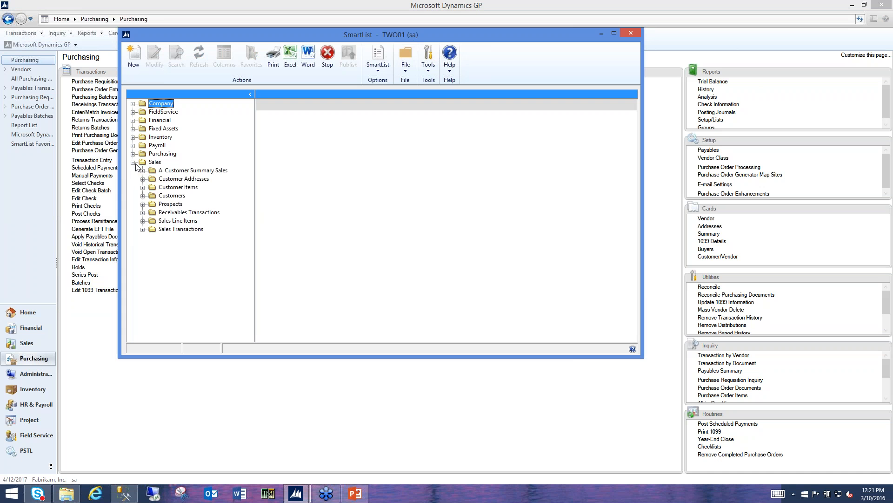
left_click(143, 170)
left_click(168, 179)
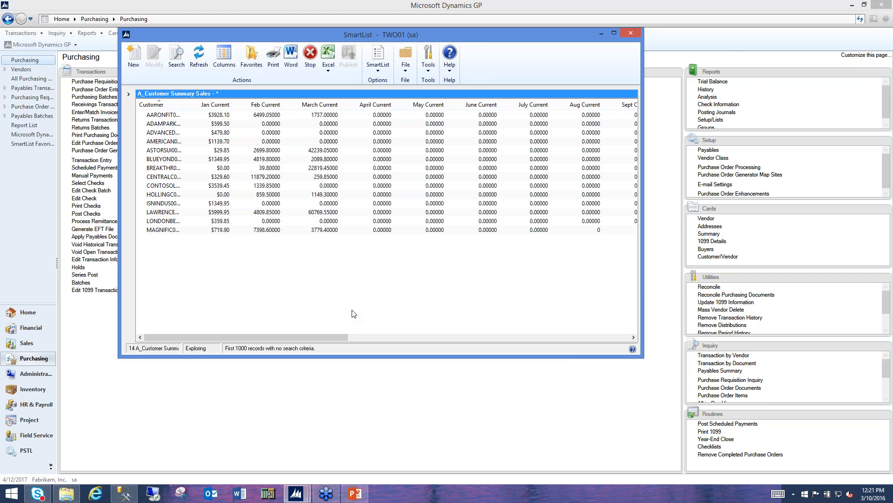
Export the list to Excel with the A Summary Sales export solution and bring up the resulting workbook
left_click(331, 72)
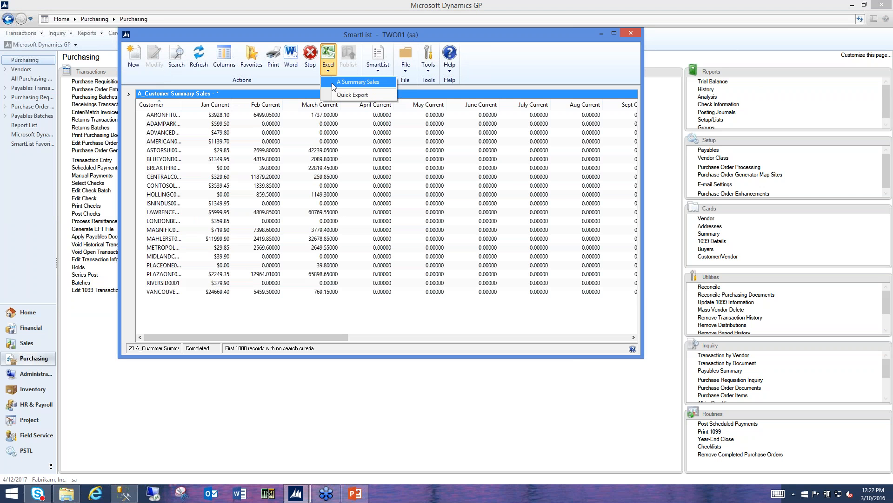
left_click(332, 84)
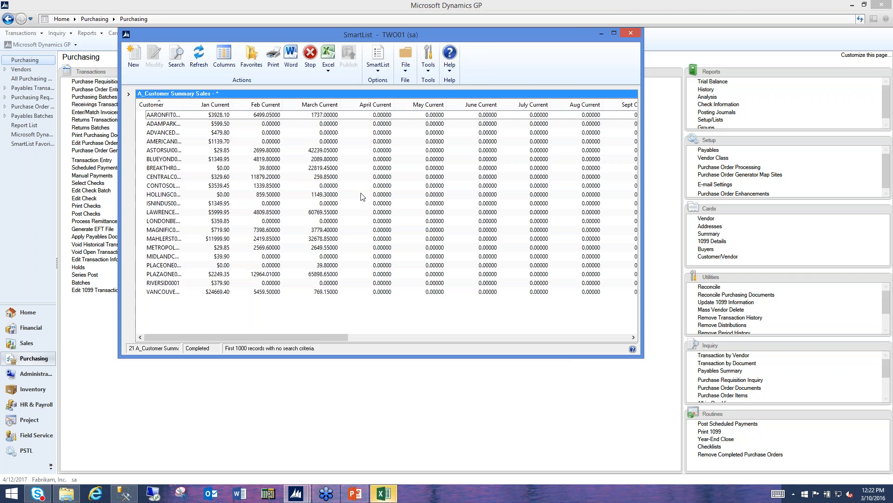
left_click(384, 494)
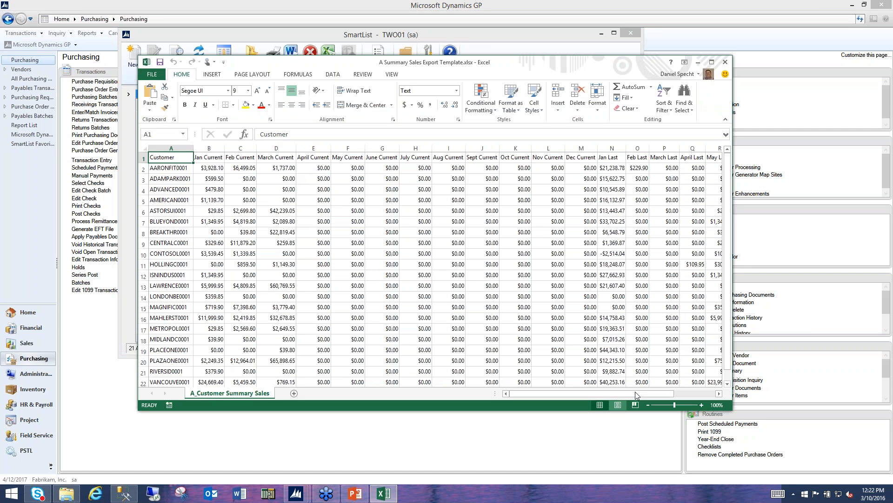
Review the remaining month columns of the exported workbook and close it
left_click_drag(653, 387, 693, 386)
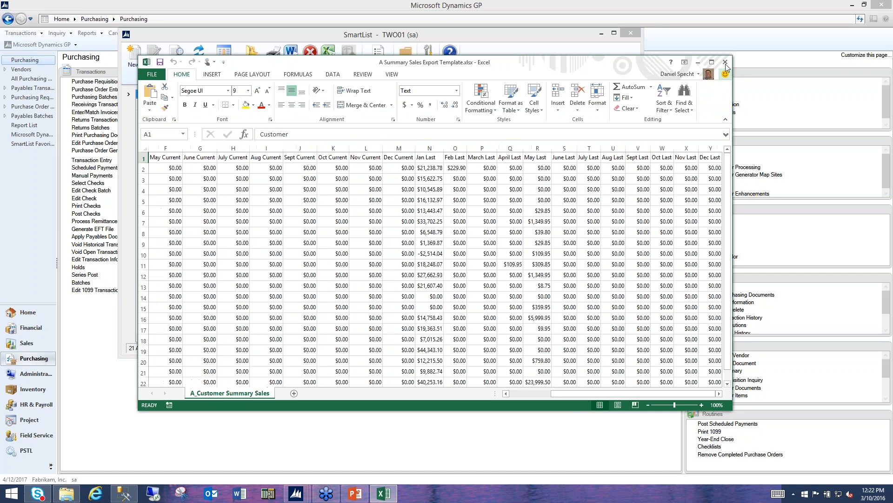
left_click(724, 65)
left_click(446, 259)
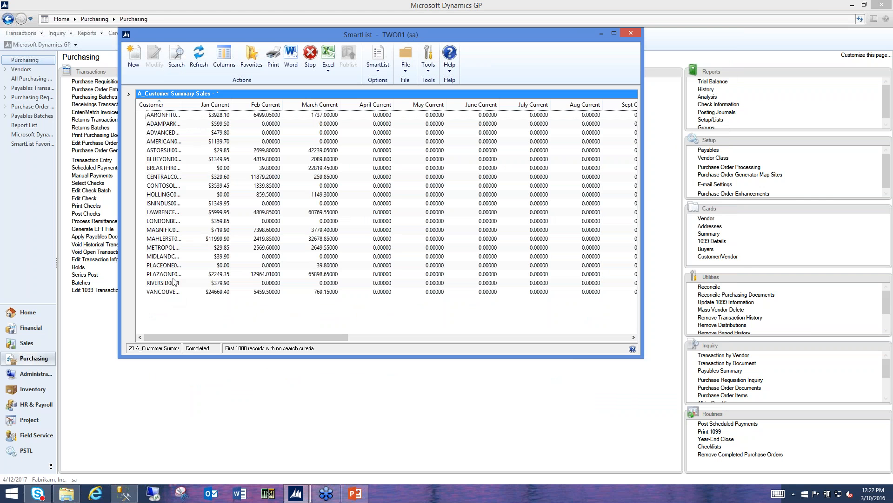
Define a search on A_Customer Summary Sales for April Current is greater than 1
left_click(172, 55)
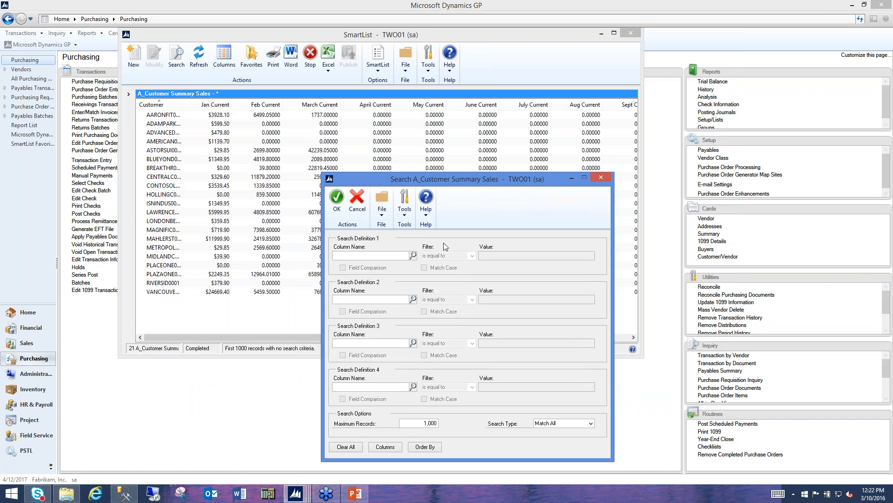
left_click(413, 255)
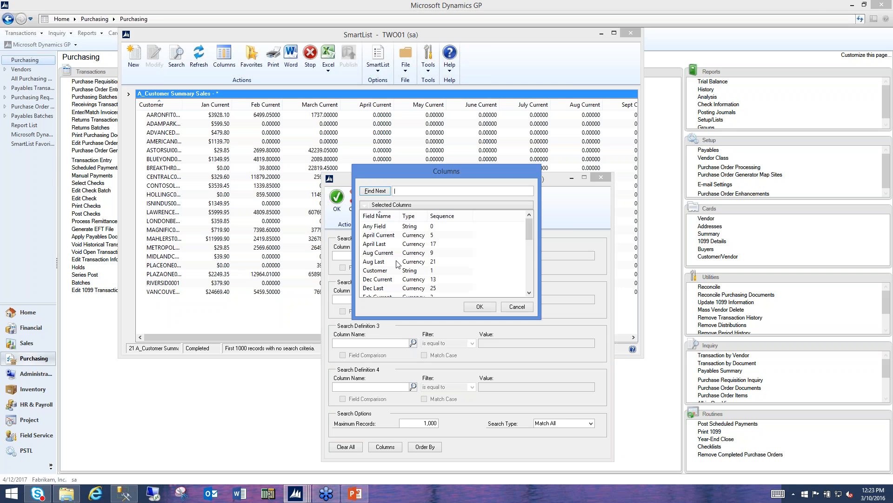
left_click(390, 236)
double_click(391, 236)
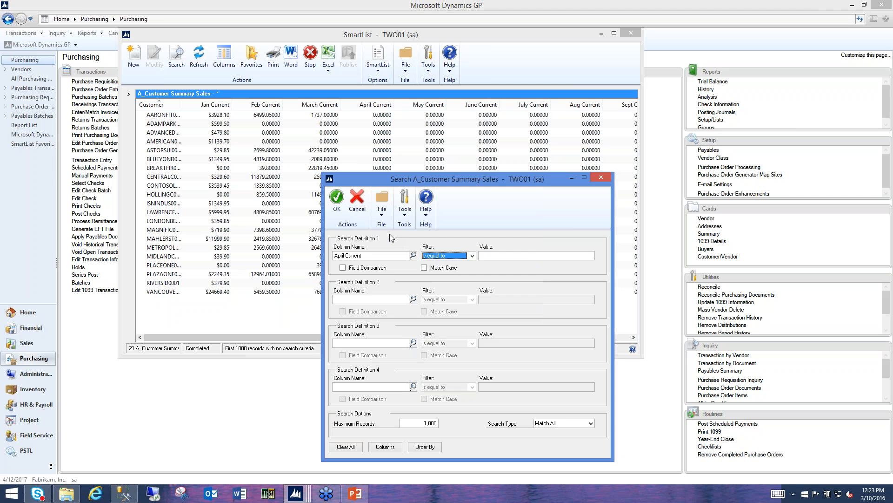
left_click(473, 256)
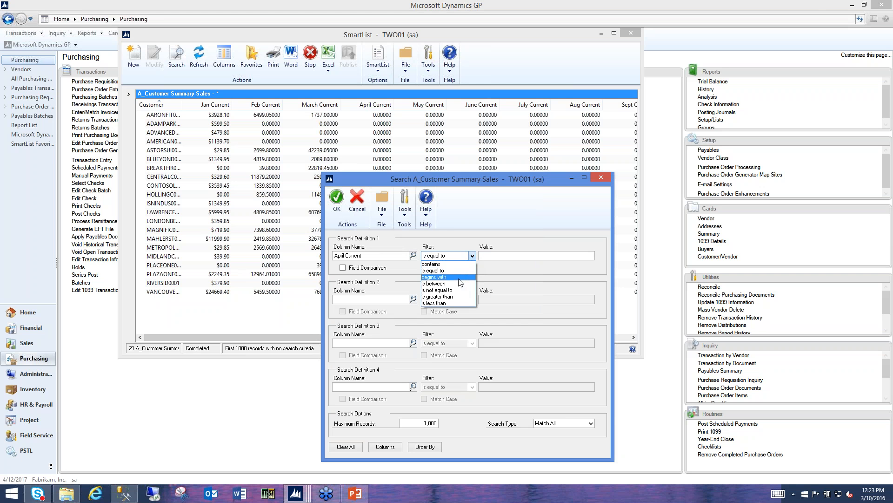
left_click(454, 291)
left_click(472, 256)
left_click(456, 299)
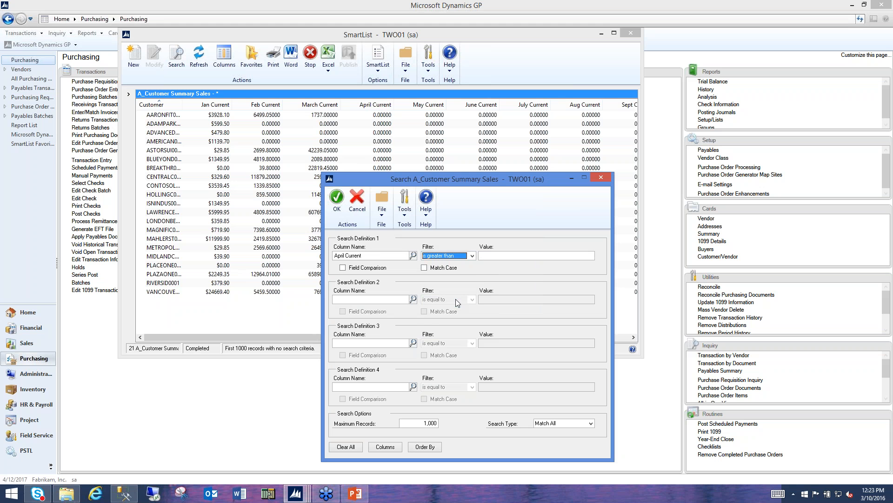
left_click(483, 255)
type("1")
left_click_drag(451, 180, 562, 138)
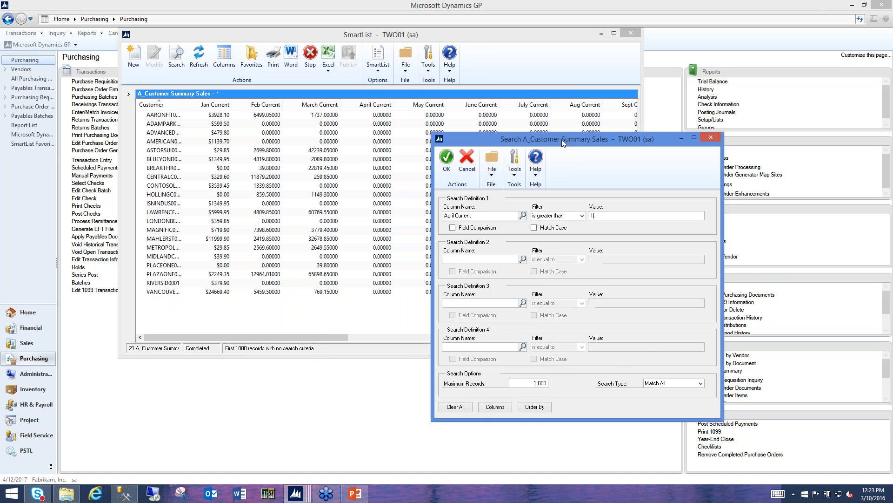
Change the search definition to Jan Current greater than 0 and run it on the list
left_click(523, 215)
left_click_drag(529, 231, 527, 237)
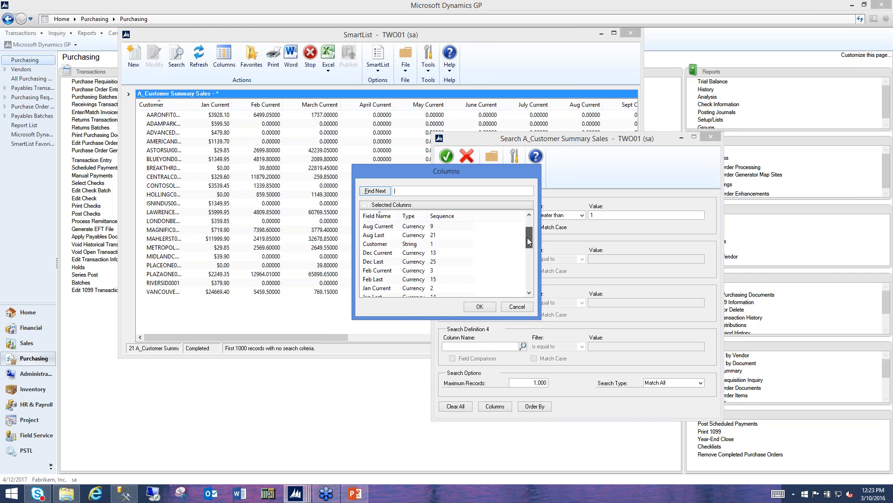
double_click(376, 288)
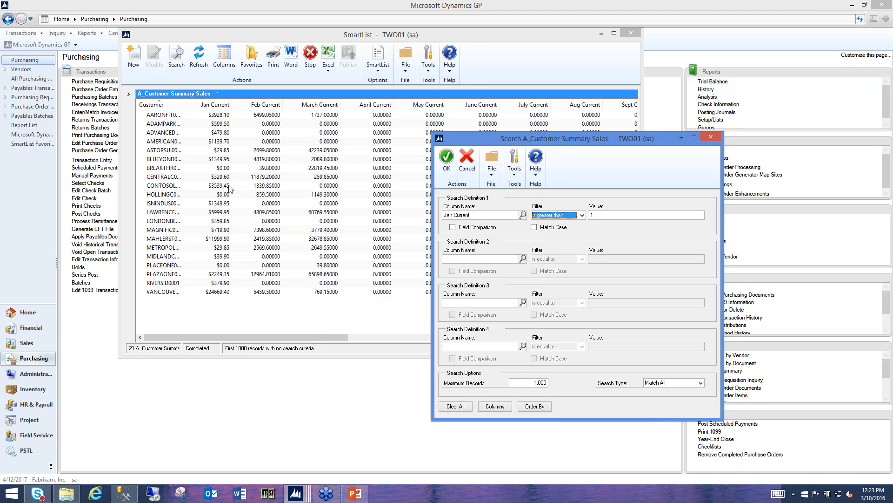
left_click(612, 217)
type("0")
left_click(445, 160)
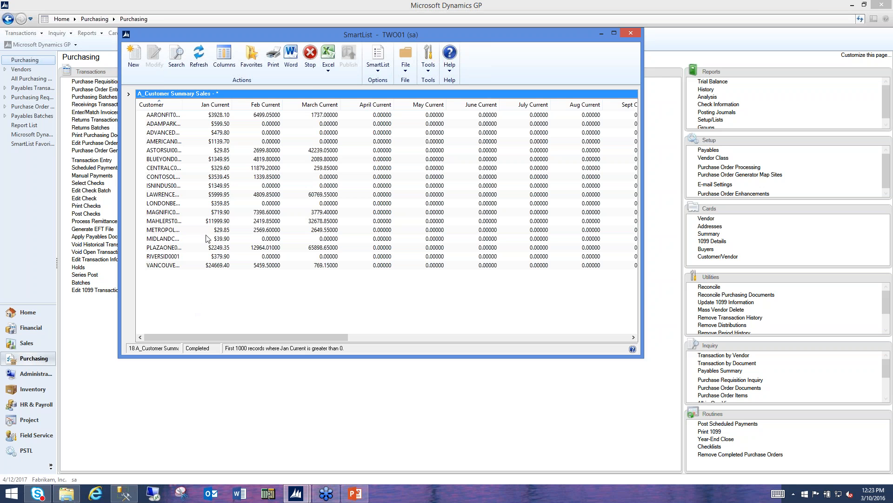
Save the filtered list as a favorite named Jan > 0, visible to System, and show it in the favorites pane
left_click(174, 54)
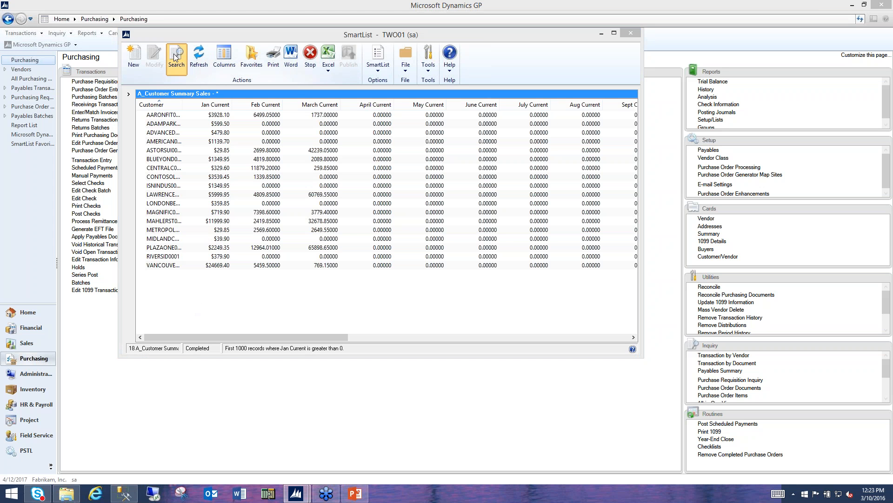
key("Return")
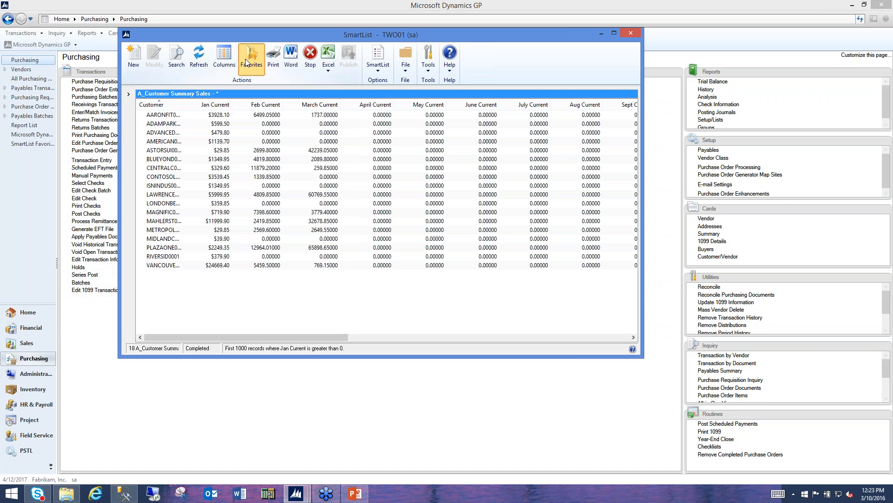
left_click(247, 59)
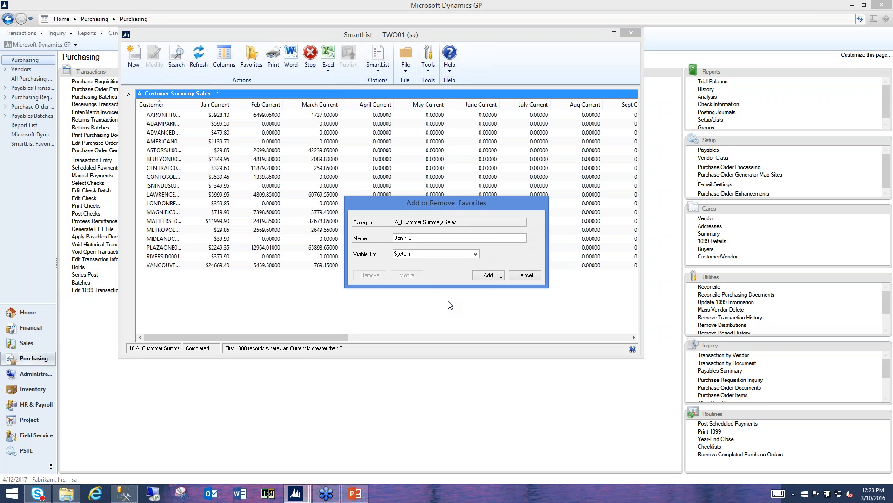
left_click(488, 277)
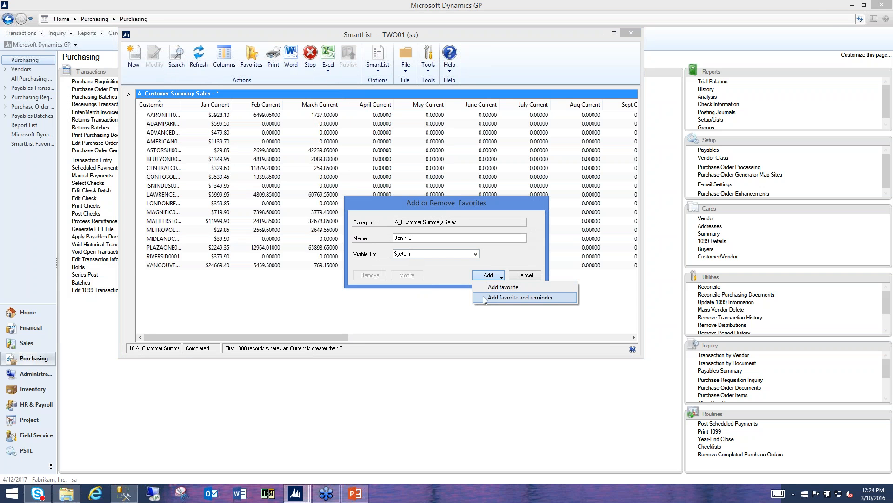
left_click(484, 286)
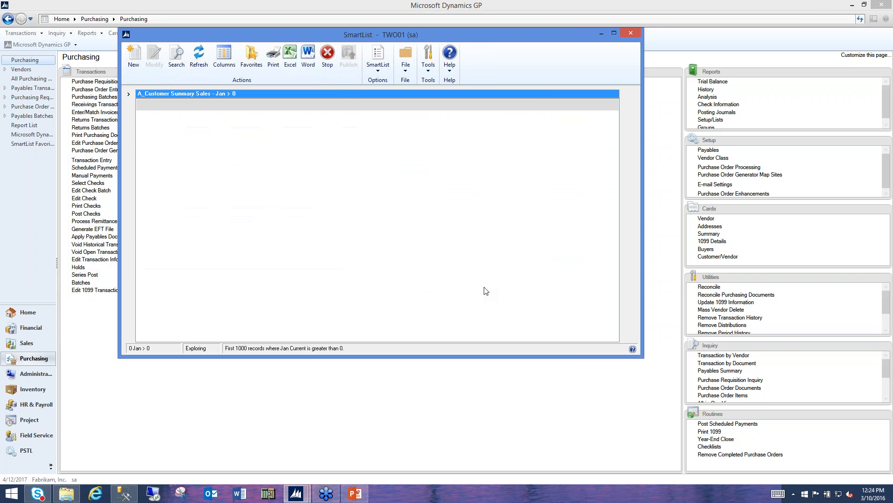
left_click(128, 94)
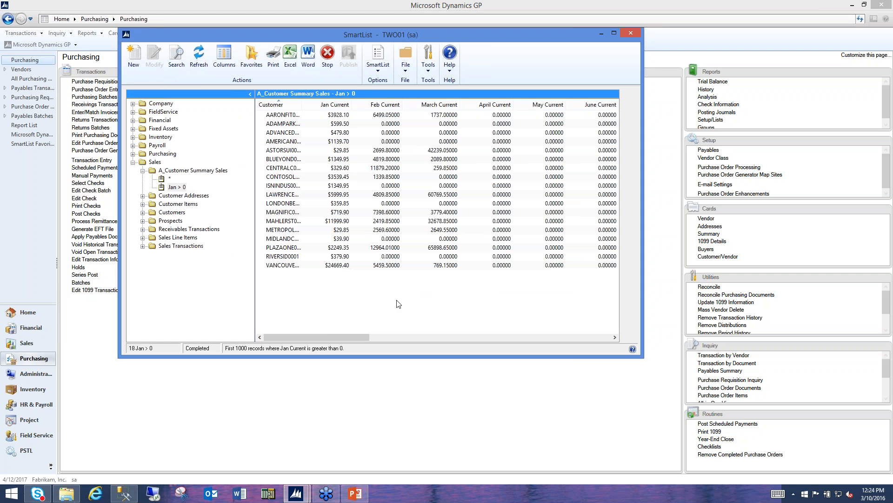
Check the visibility options available for the Jan > 0 favorite and leave its settings as they are
left_click(247, 45)
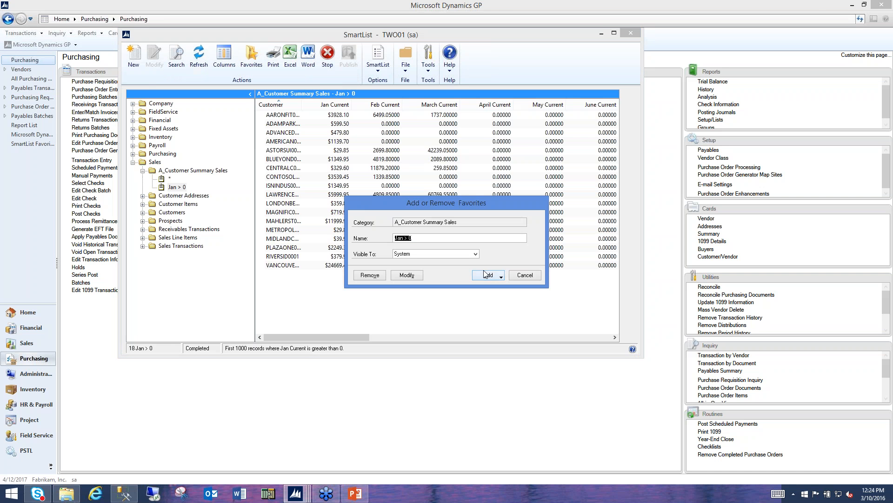
left_click(472, 255)
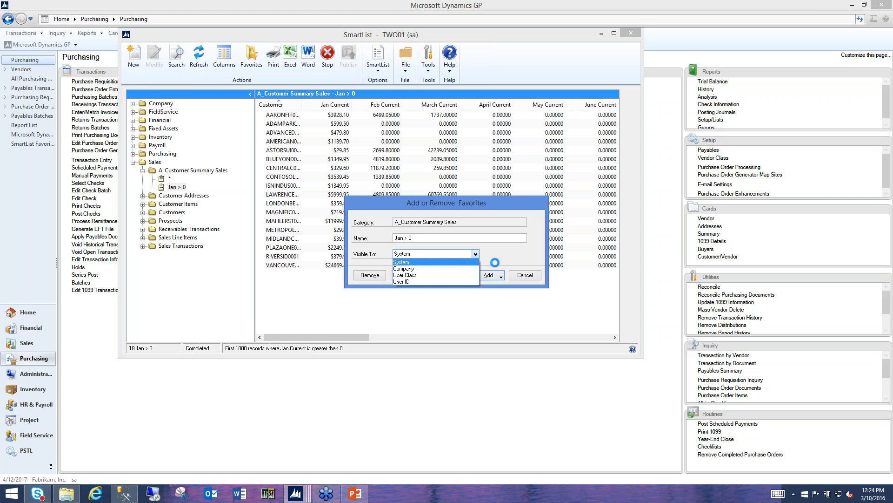
left_click(521, 255)
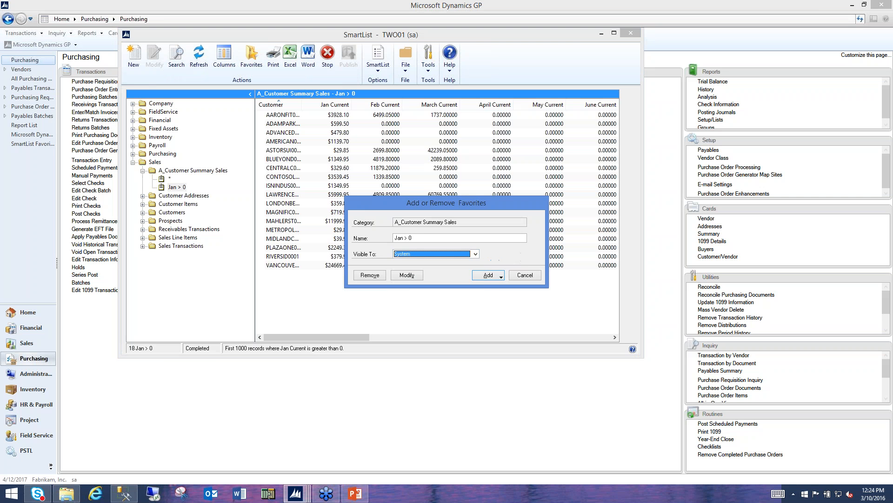
left_click(523, 275)
Examine the width and auto-hide options of the favorites pane, and collapse and re-expand the pane
left_click(181, 186)
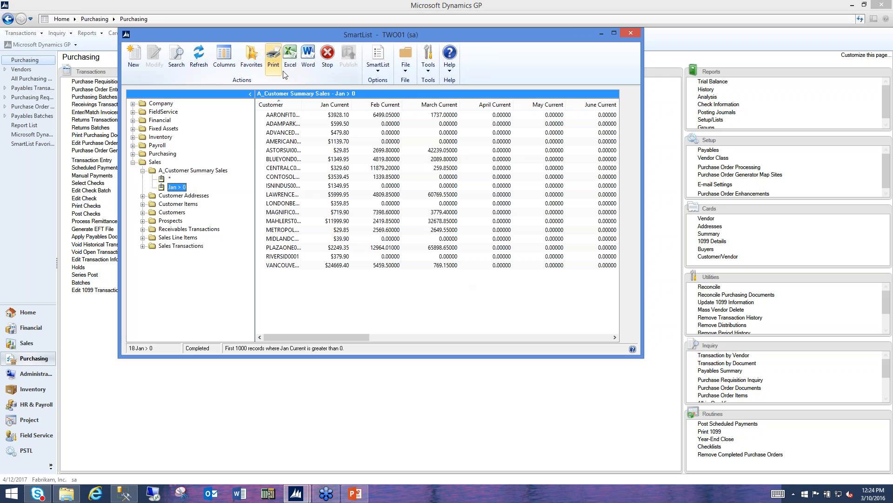
left_click(382, 68)
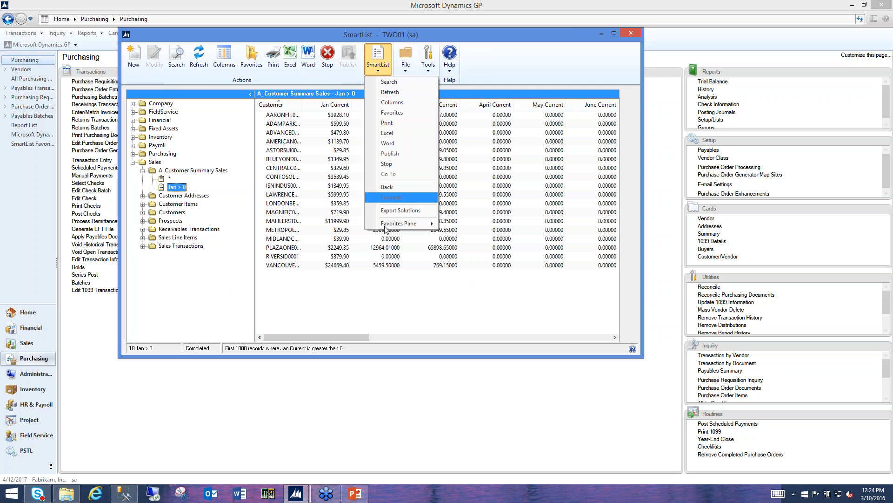
mouse_move(401, 224)
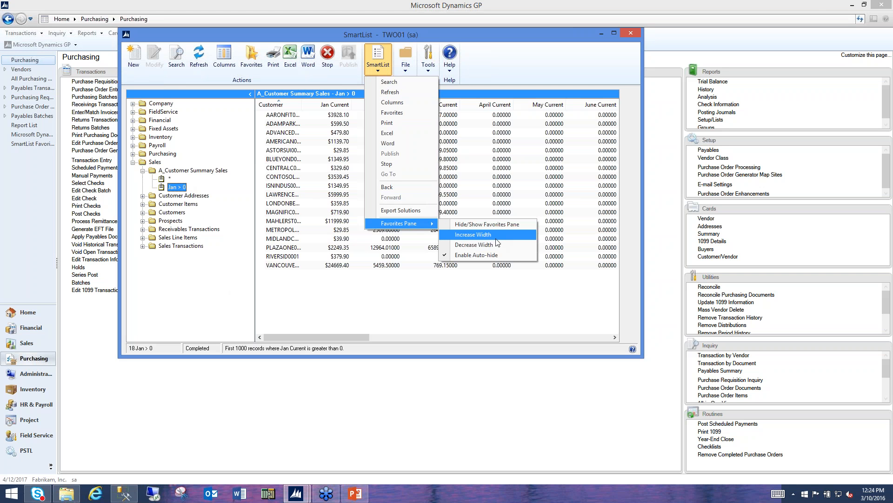
left_click(168, 303)
right_click(180, 287)
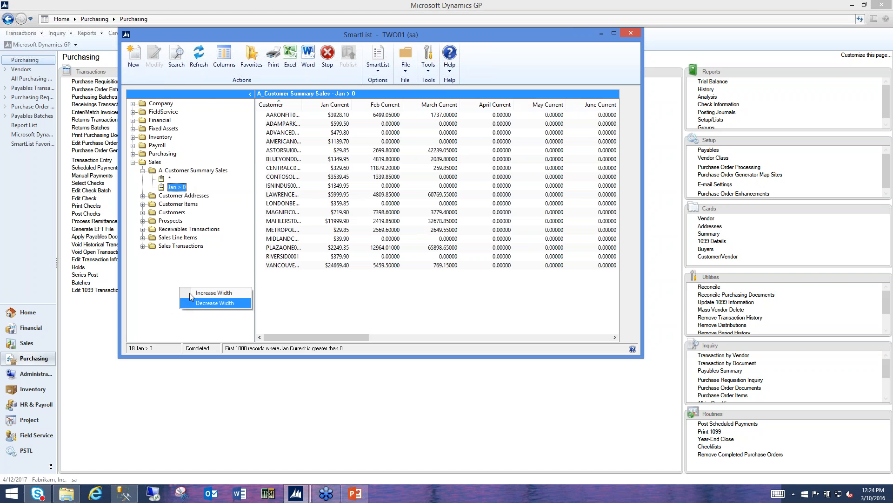
left_click(251, 94)
left_click(251, 94)
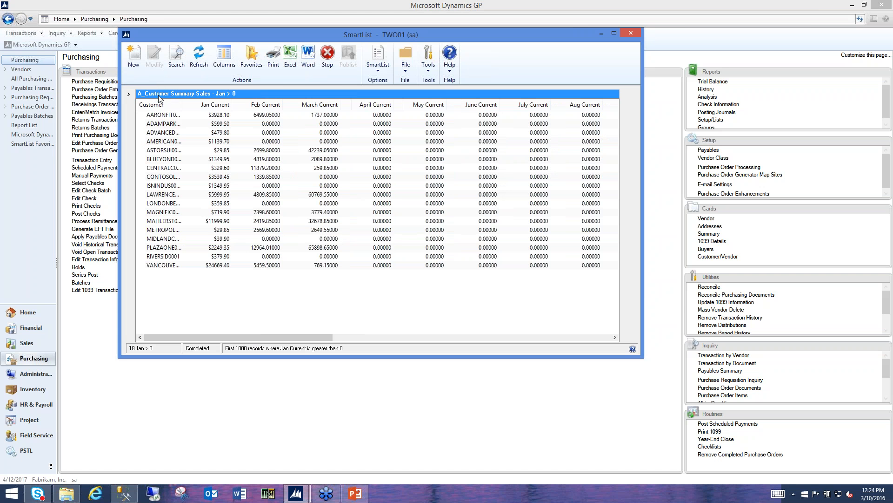
left_click(130, 96)
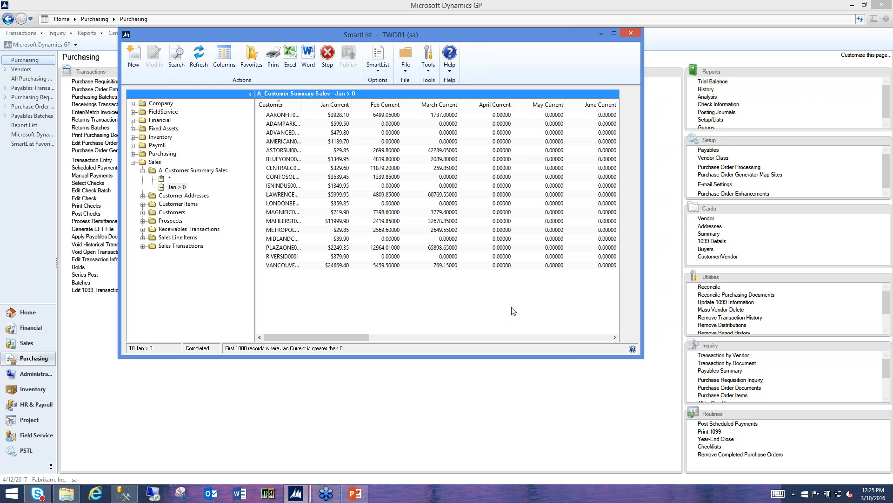
Close SmartList and open Security Task Setup from the Administration system setup
left_click(631, 33)
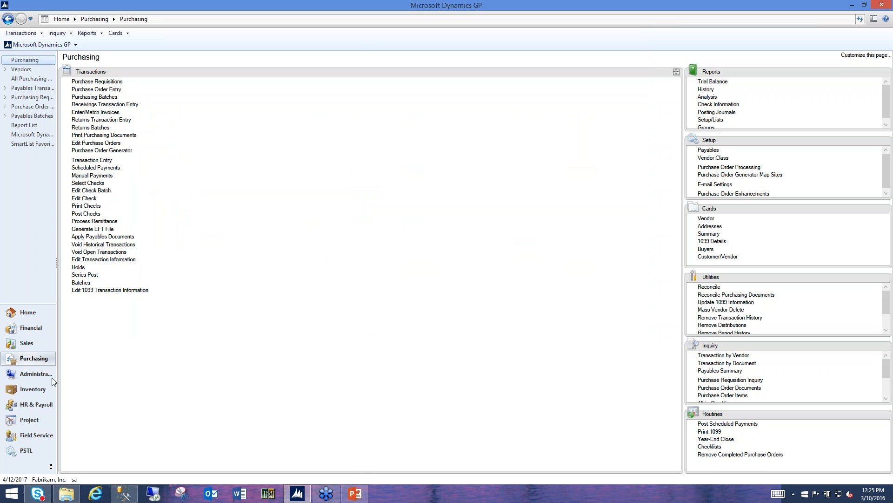
left_click(36, 376)
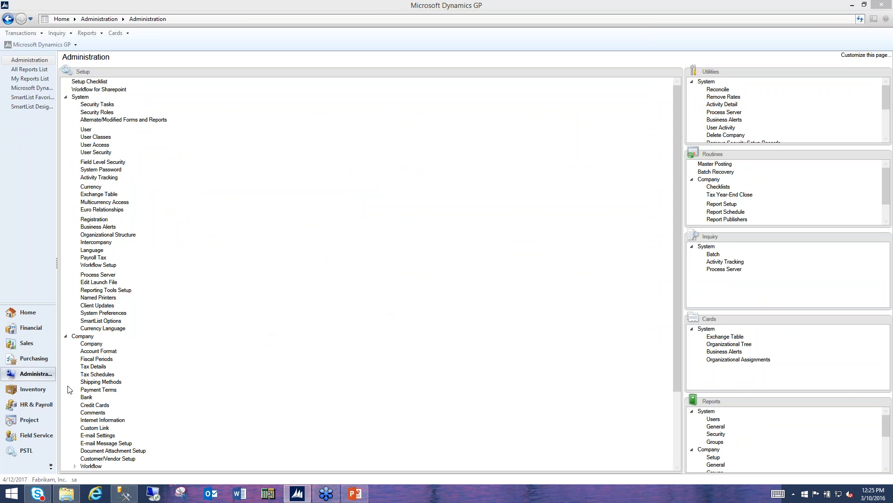
left_click(27, 374)
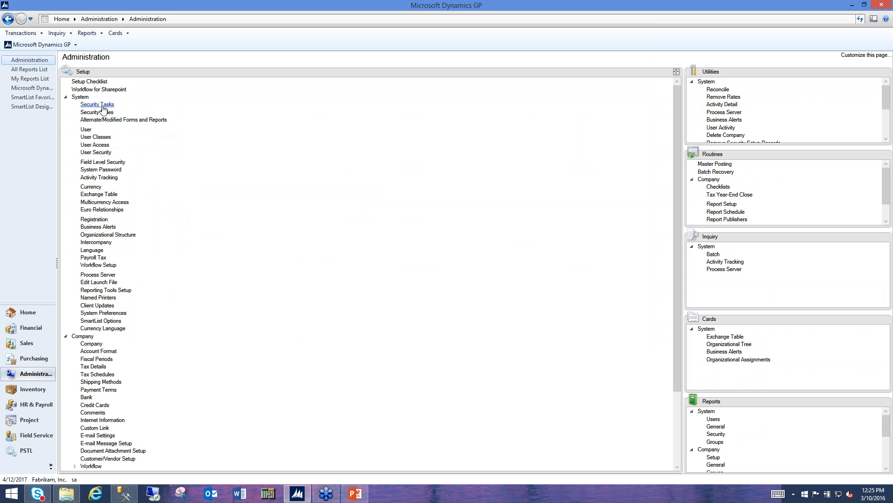
left_click(101, 105)
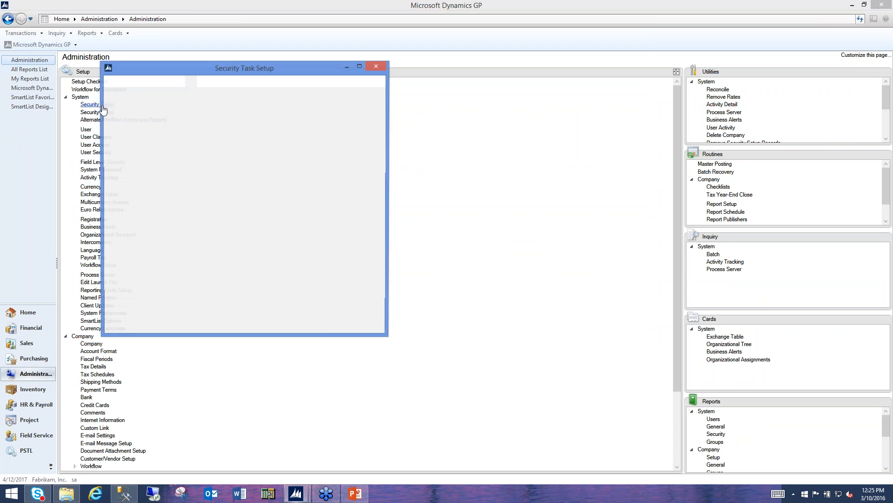
left_click_drag(241, 69, 353, 60)
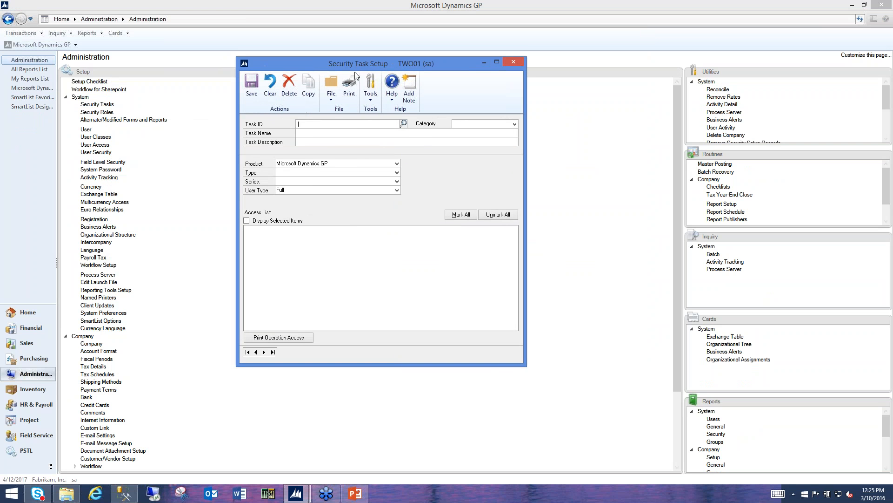
Browse the existing security tasks in the lookup and enter SLD TASK as the ID of a new task
left_click(403, 124)
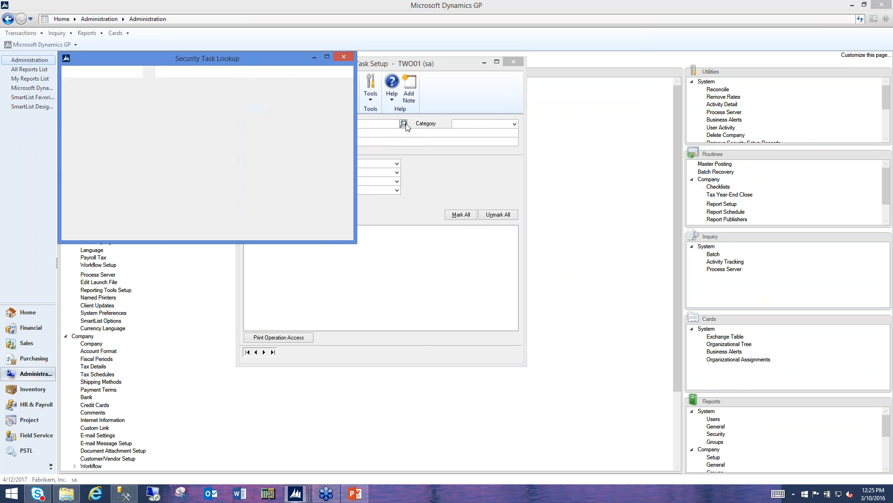
left_click_drag(342, 158, 348, 203)
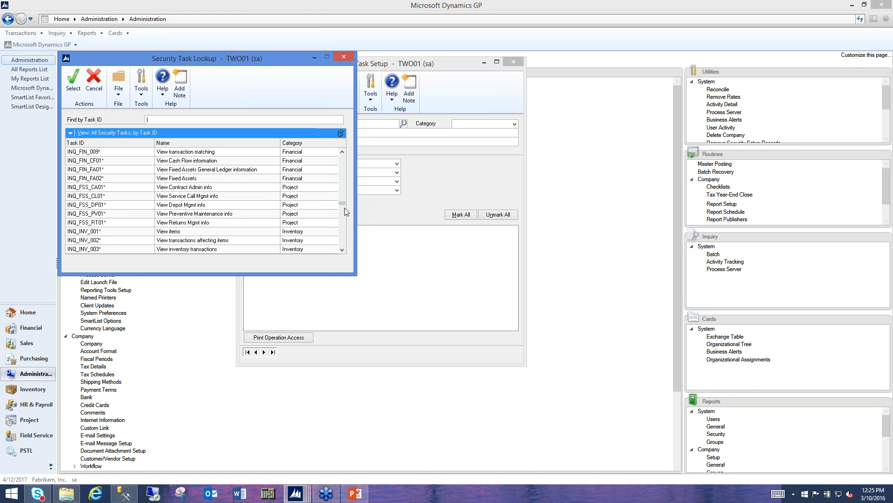
left_click(345, 57)
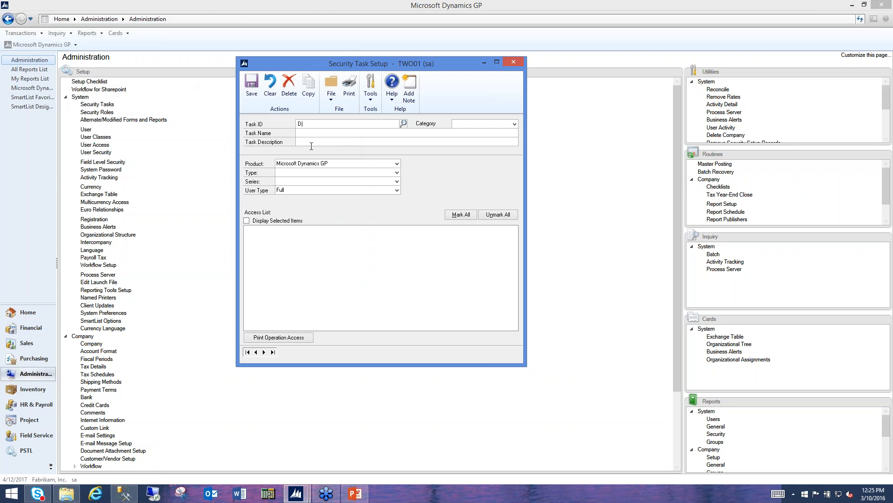
type("SLD TASK")
key("Tab")
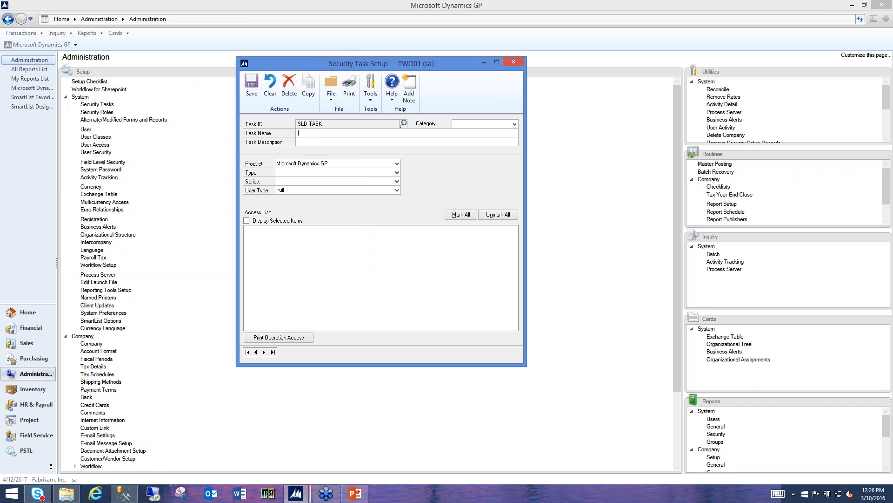
Give the SLD TASK security task the name and description View Custom Smartlists and assign it to the Company category
type("View Custom Smartlist")
left_click(514, 124)
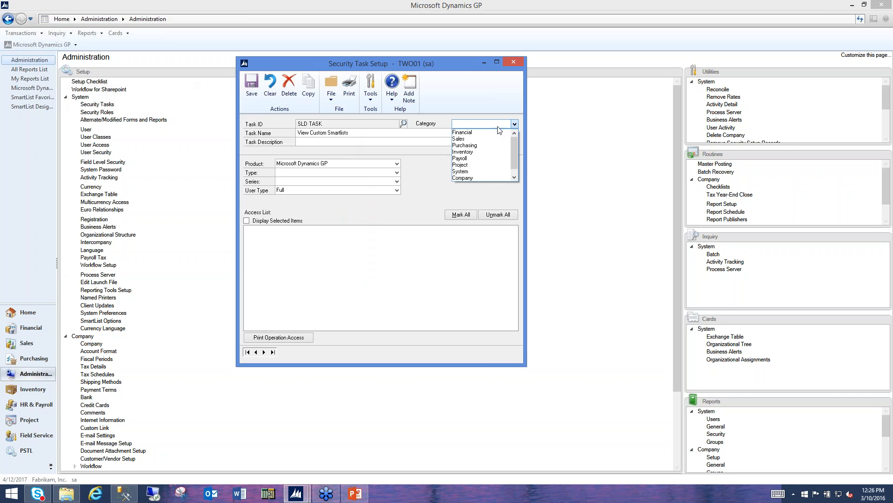
left_click(476, 177)
double_click(367, 135)
key("ctrl+c")
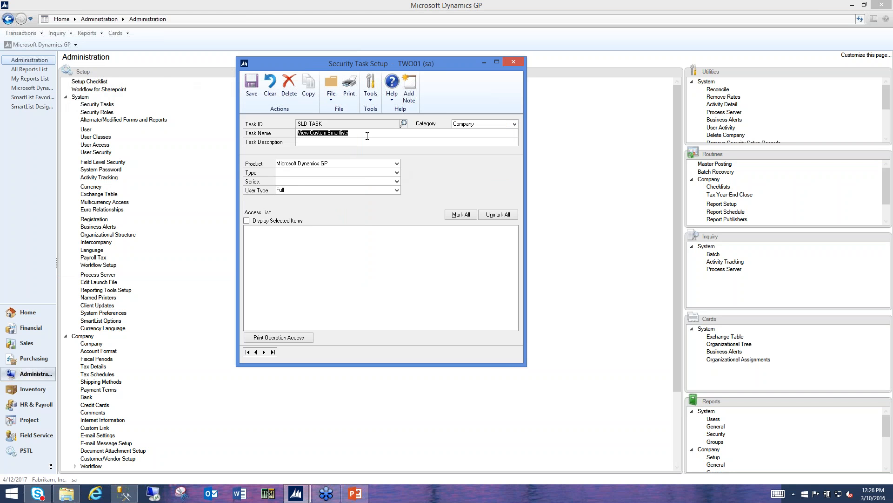
left_click(359, 144)
key("ctrl+v")
Set the task's product to SmartList, its type to SmartList Object and its series to SmartList Objects
left_click(349, 164)
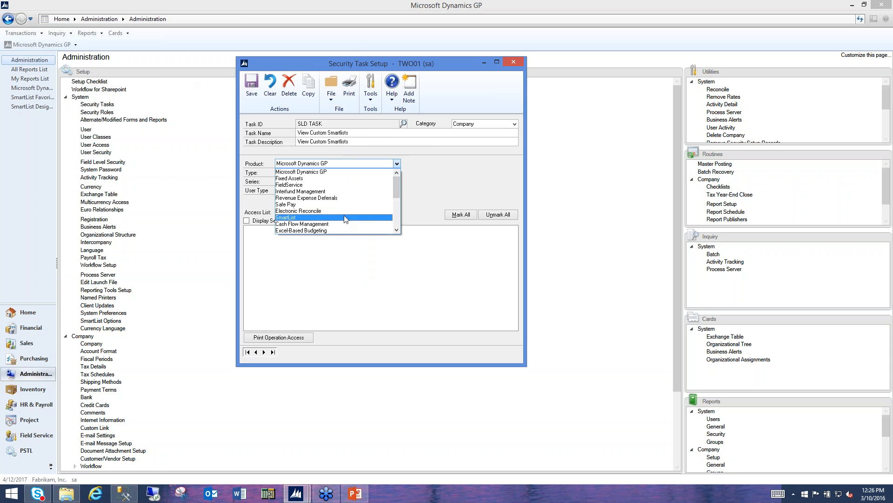
left_click(345, 218)
left_click(384, 174)
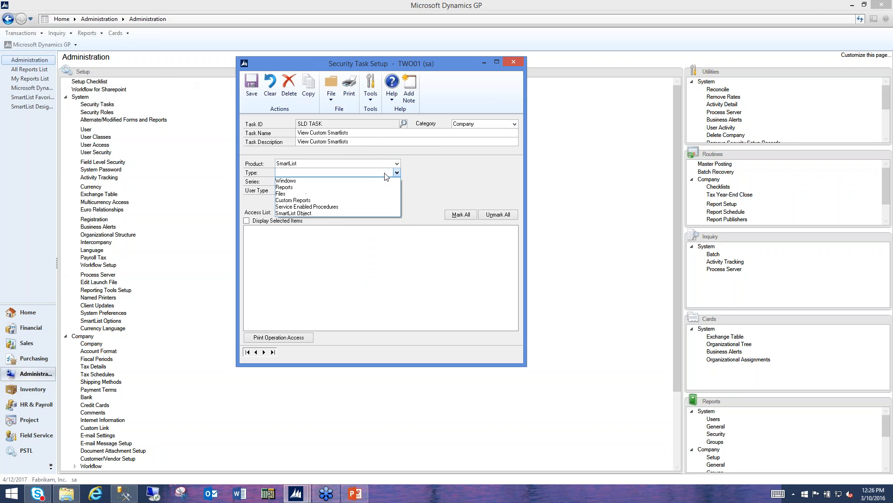
left_click(358, 213)
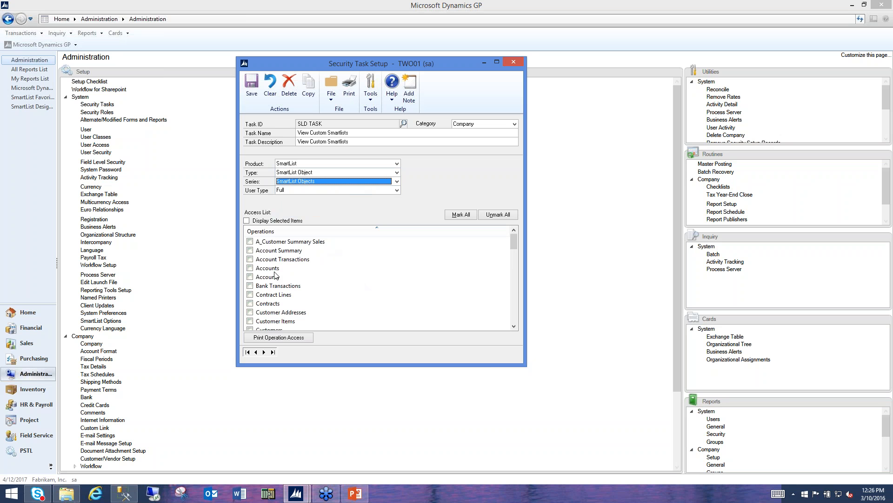
Mark A_Customer Summary Sales and an object further down the access list, then save the task and close its setup
left_click(250, 242)
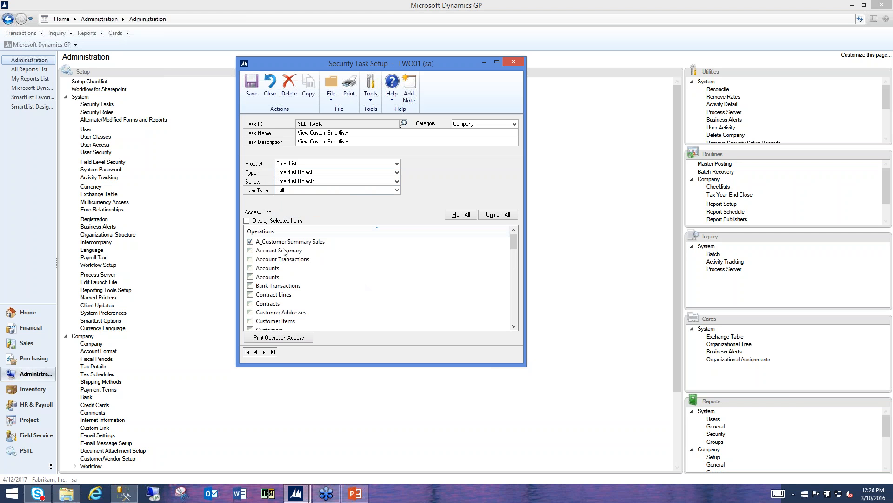
left_click_drag(514, 241, 515, 318)
left_click(250, 304)
left_click_drag(514, 313, 520, 228)
left_click(258, 95)
left_click(513, 61)
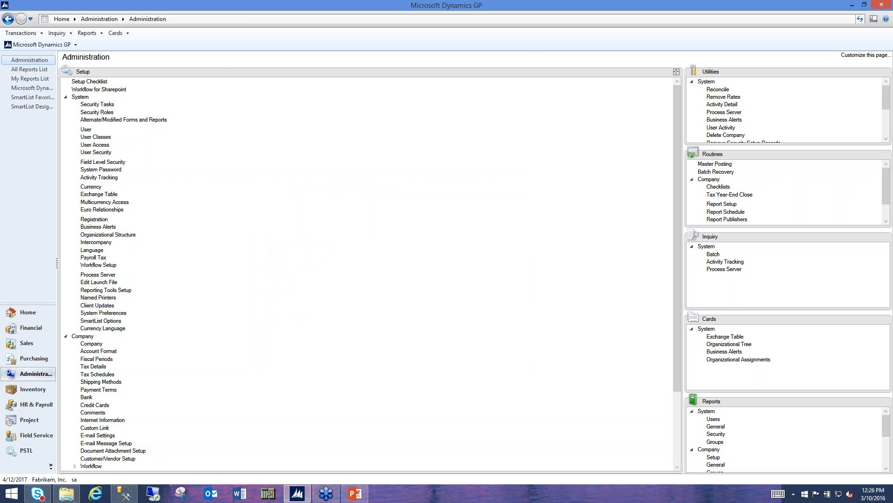
Open Security Role Setup, view the BOOKKEEPER* role and the list of available roles, and close the windows
left_click(97, 113)
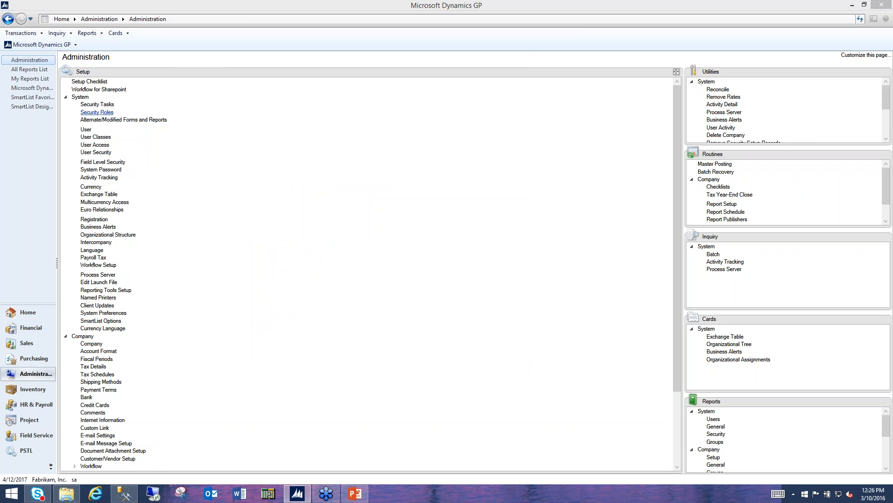
left_click(225, 120)
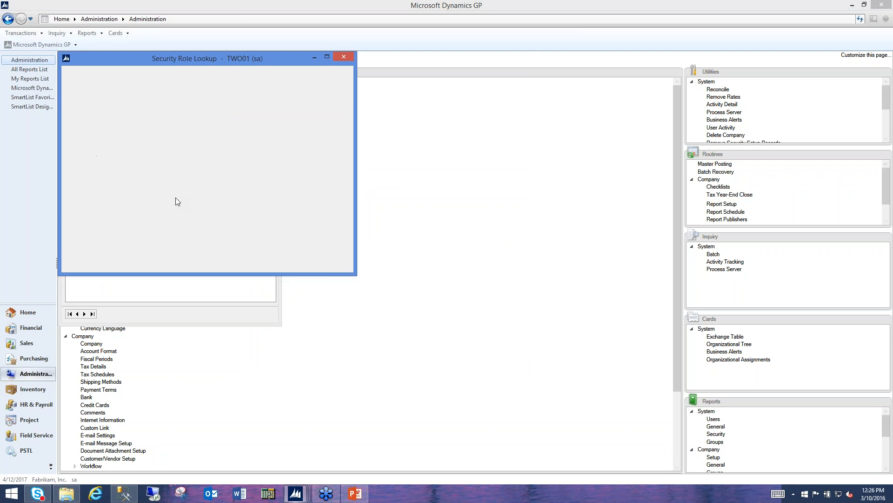
double_click(176, 201)
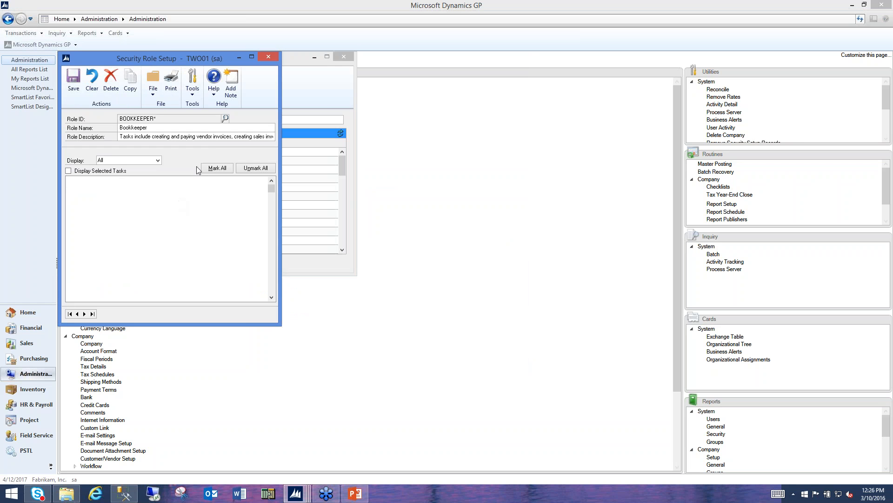
left_click(225, 119)
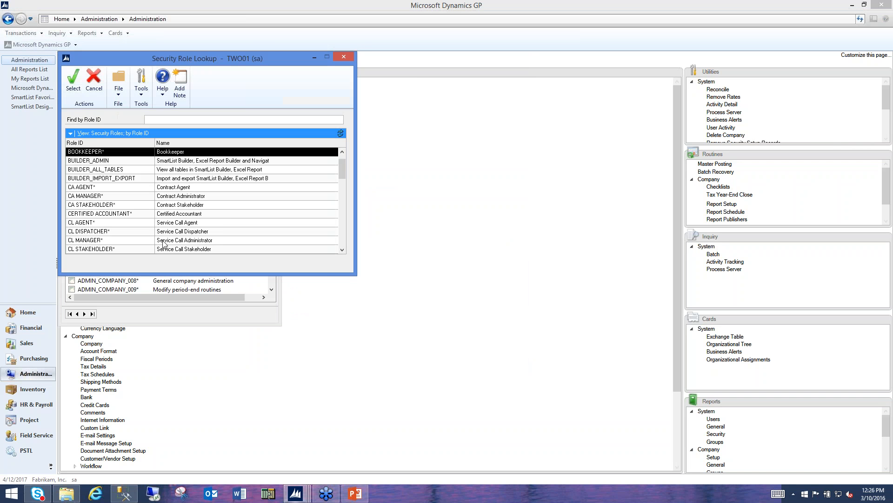
left_click(348, 58)
left_click(269, 56)
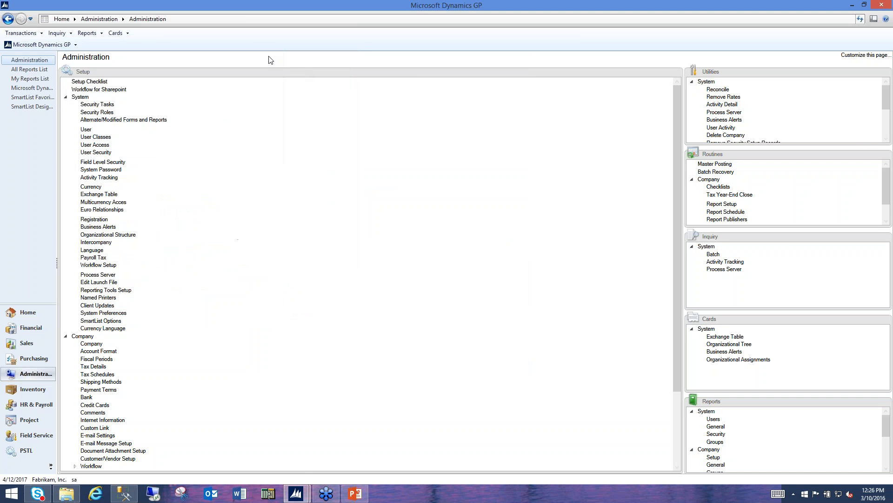
Open User Security Setup, review the security roles for user DYNSA in Fabrikam, Inc., and close the window
left_click(95, 152)
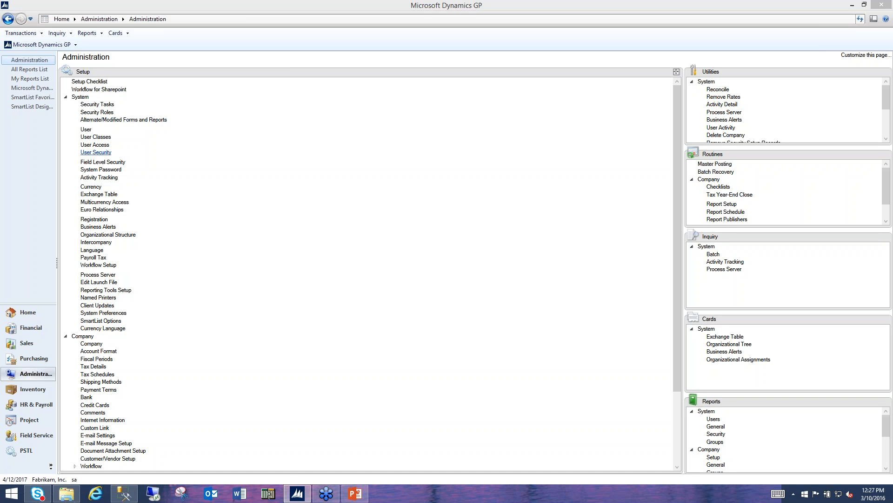
left_click(173, 119)
double_click(104, 204)
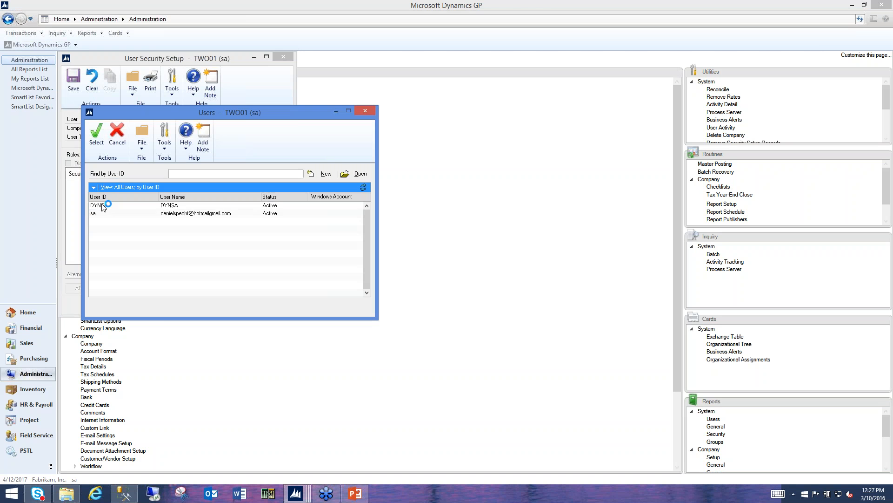
left_click(211, 127)
left_click(209, 136)
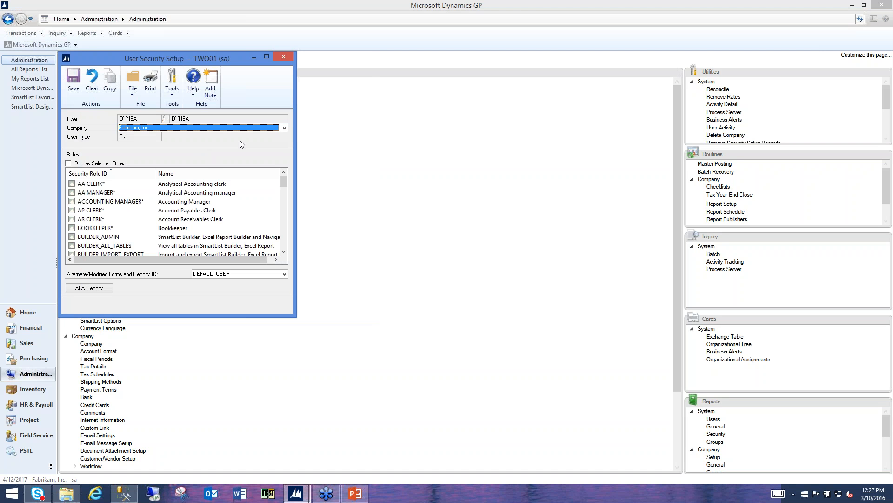
left_click(284, 56)
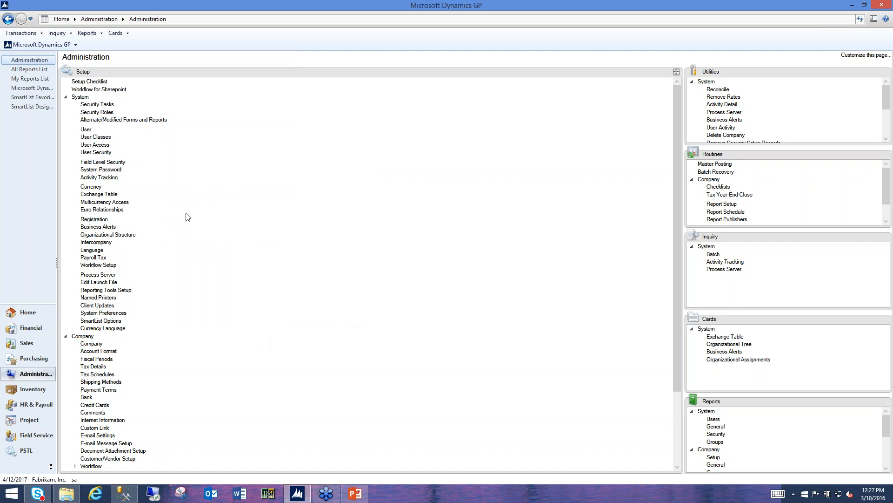
Find the Customization Maintenance command among the Customize tools
left_click(58, 45)
mouse_move(89, 92)
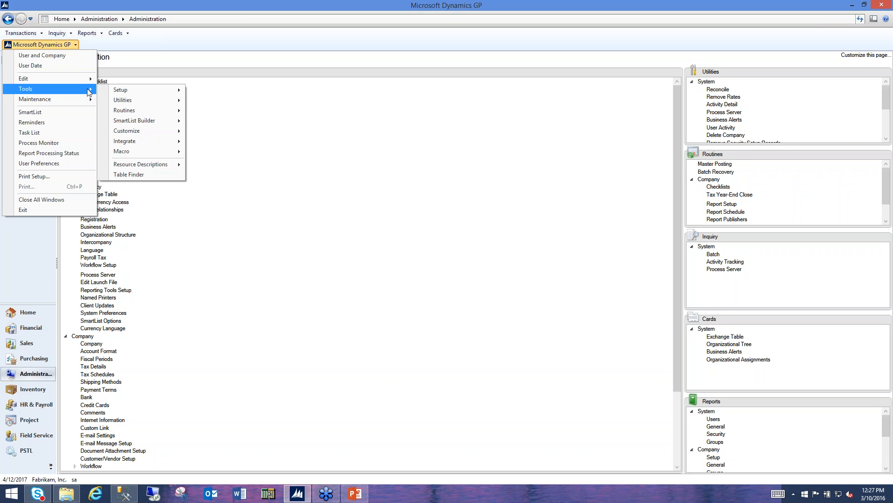
mouse_move(154, 122)
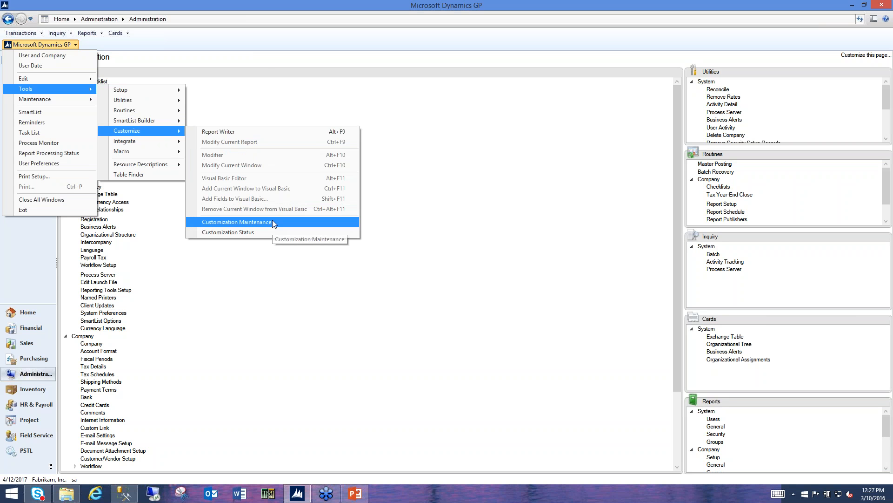
Enable the disabled SmartList Builder product in Customization Status and close the window
left_click(267, 231)
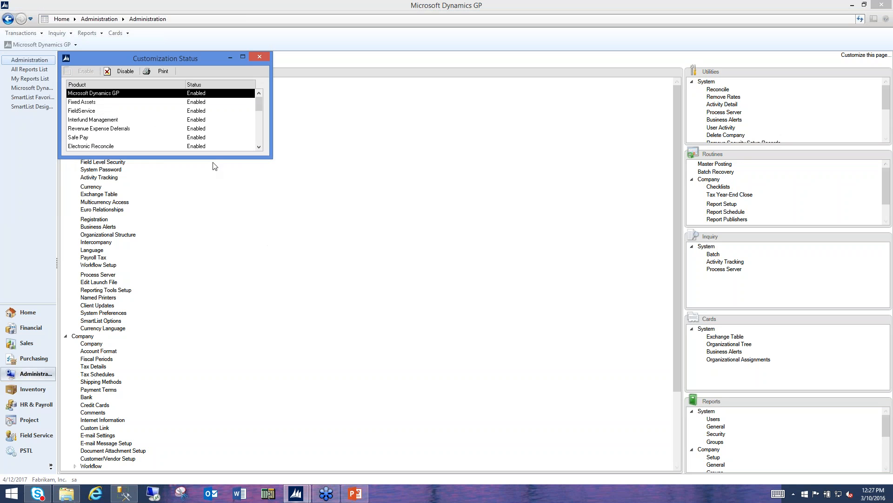
left_click_drag(218, 159, 219, 362)
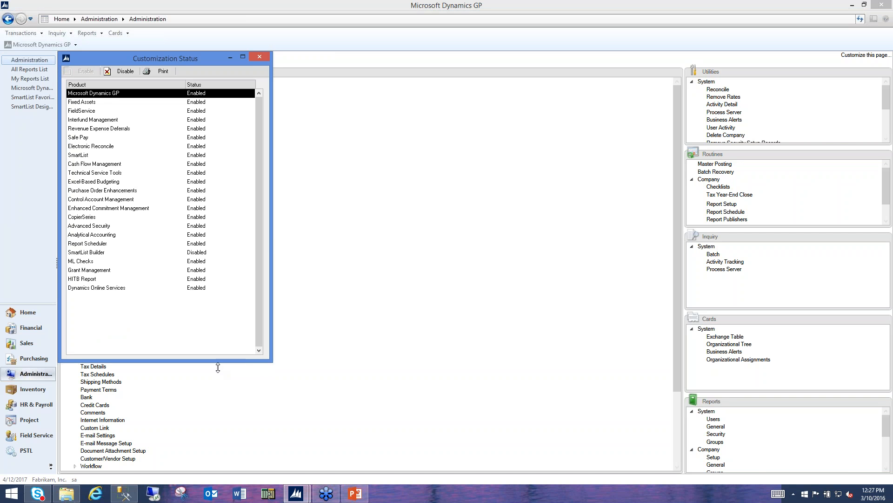
left_click(101, 252)
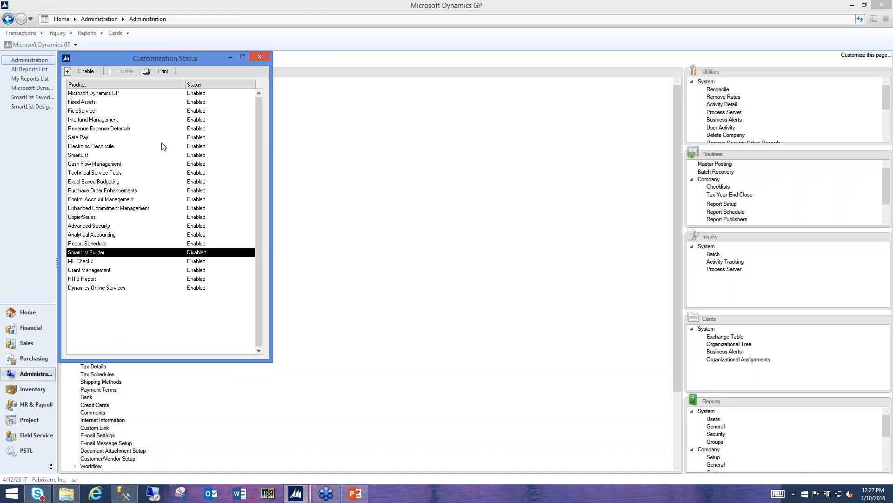
left_click(84, 72)
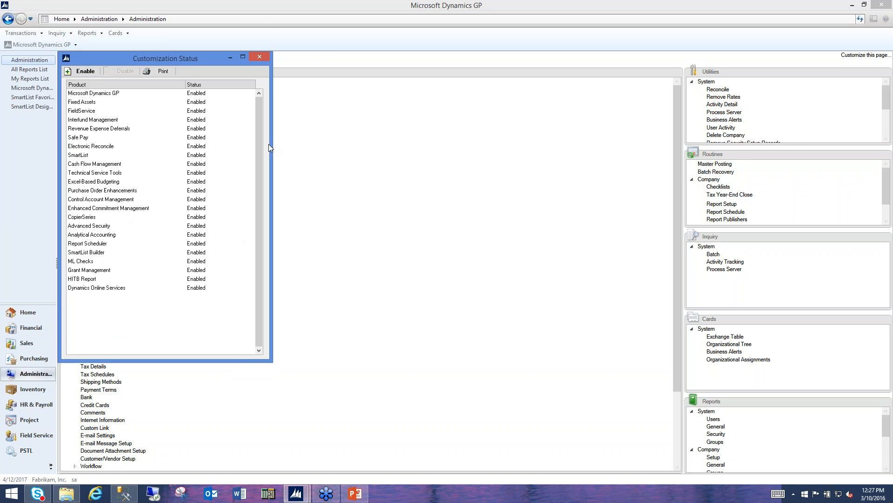
left_click(259, 57)
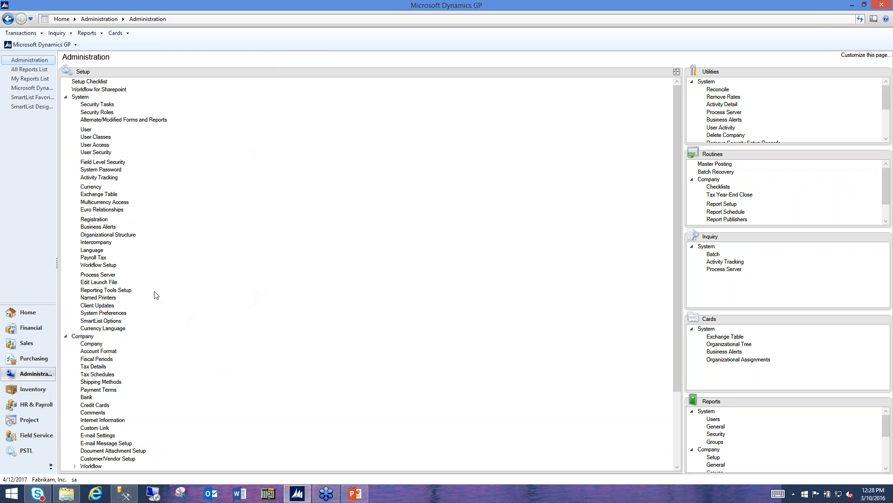
Open SmartList Builder and load the existing Vendors SmartList
left_click(57, 45)
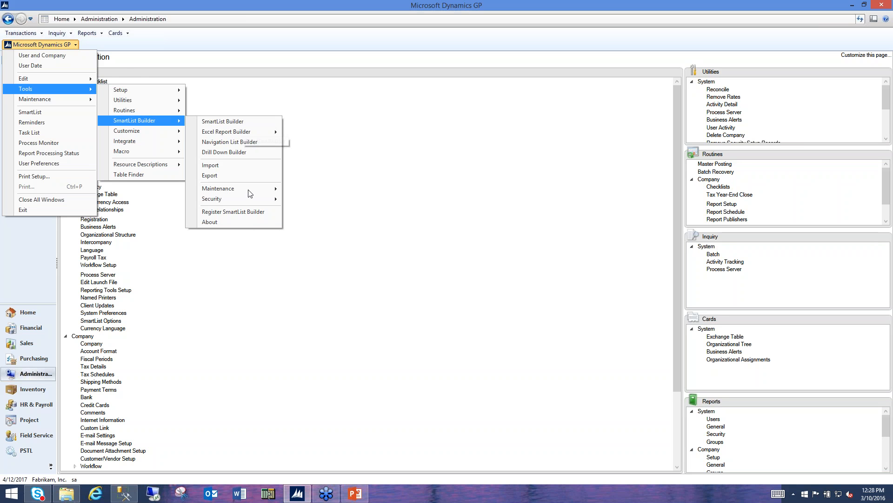
left_click(241, 122)
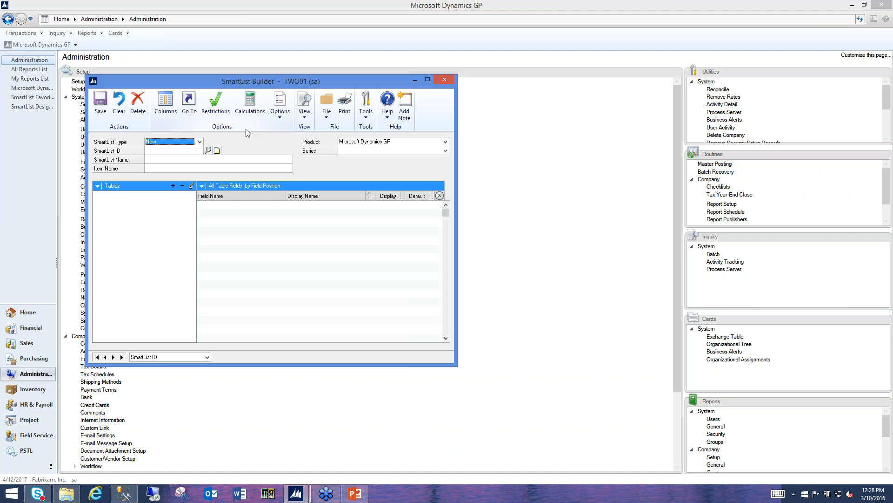
left_click(199, 142)
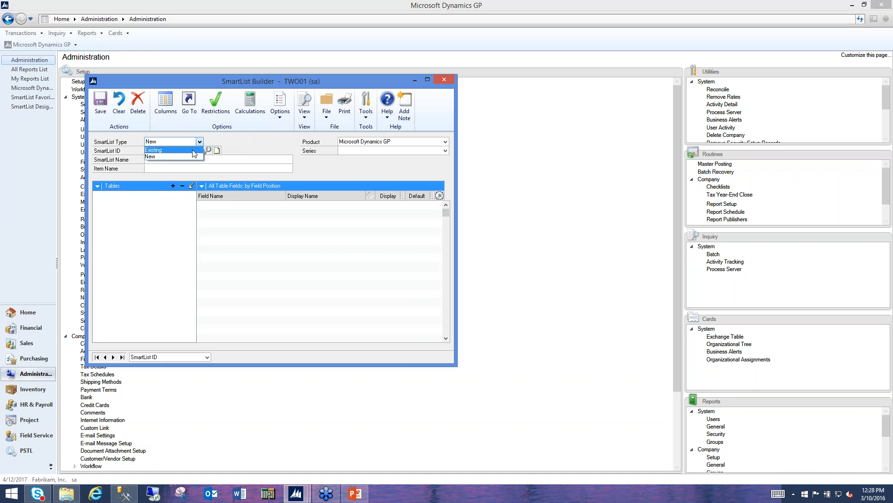
left_click(192, 149)
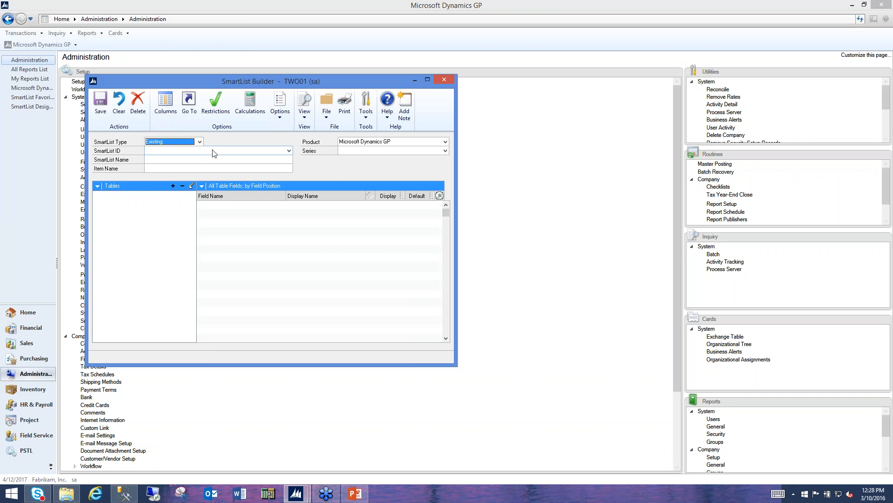
left_click(214, 150)
left_click_drag(292, 170, 291, 225)
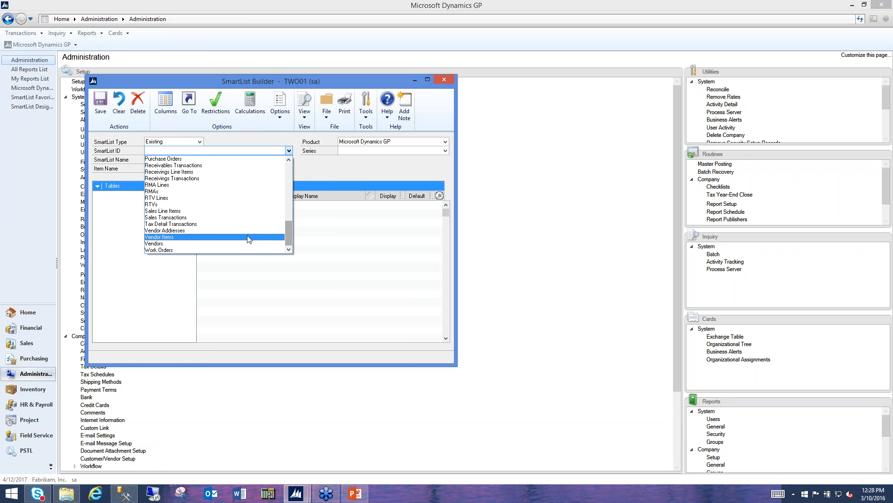
left_click(195, 244)
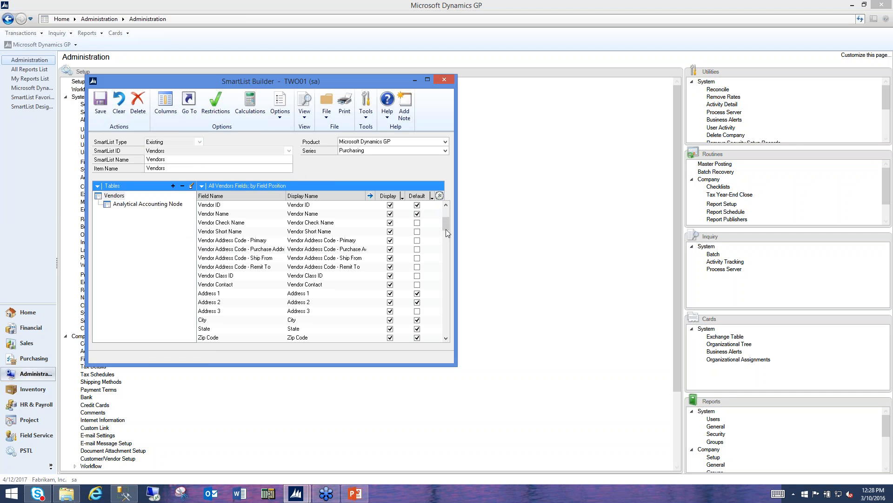
Review the fields of the Vendors SmartList and clear the form for a new SmartList
left_click_drag(446, 264, 445, 328)
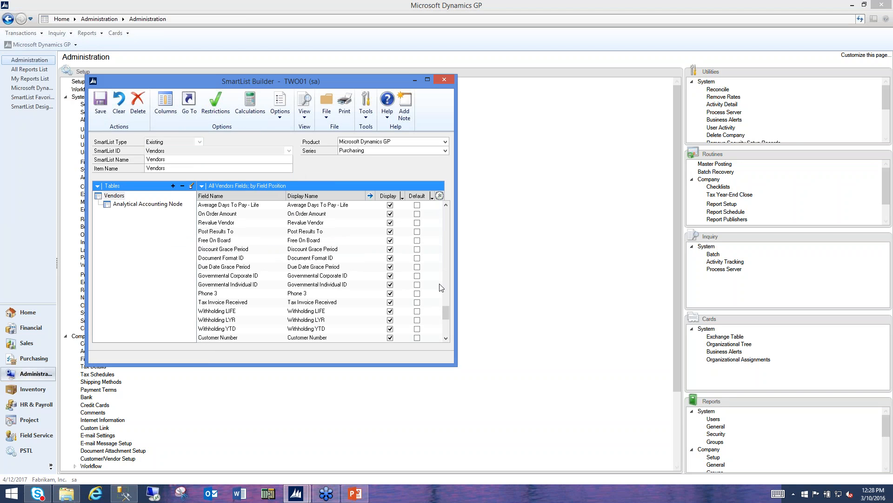
left_click(447, 205)
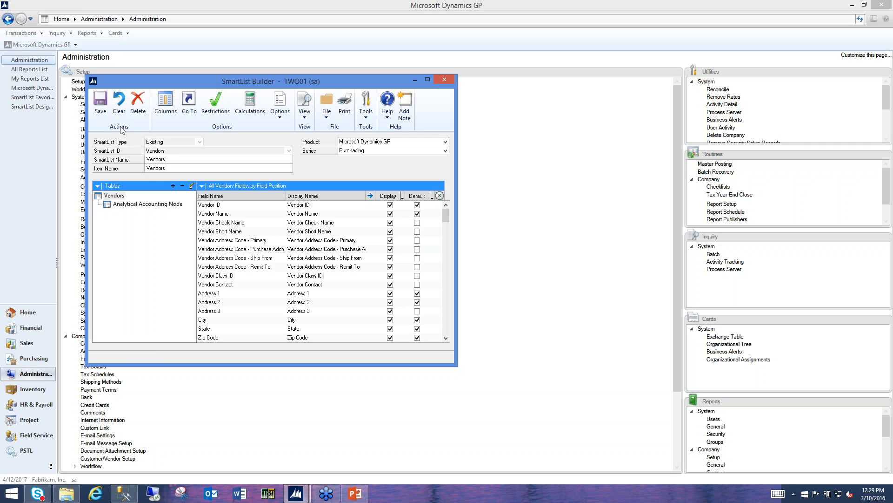
left_click(123, 111)
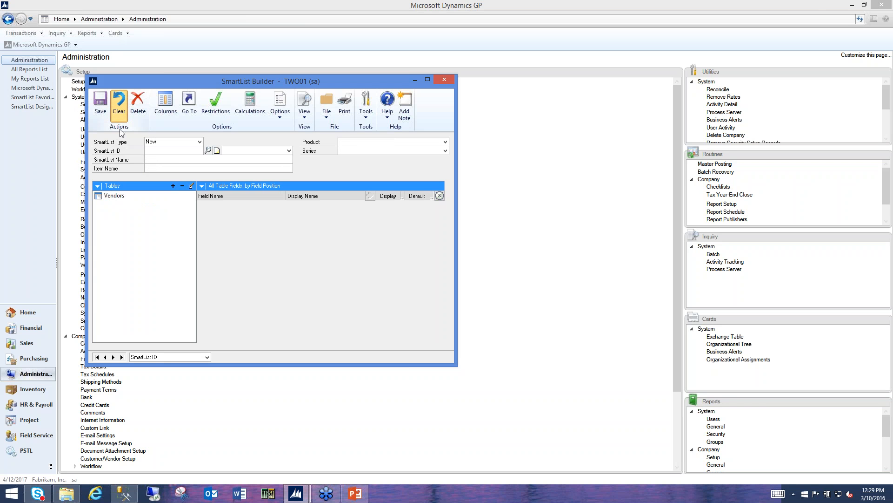
left_click(182, 152)
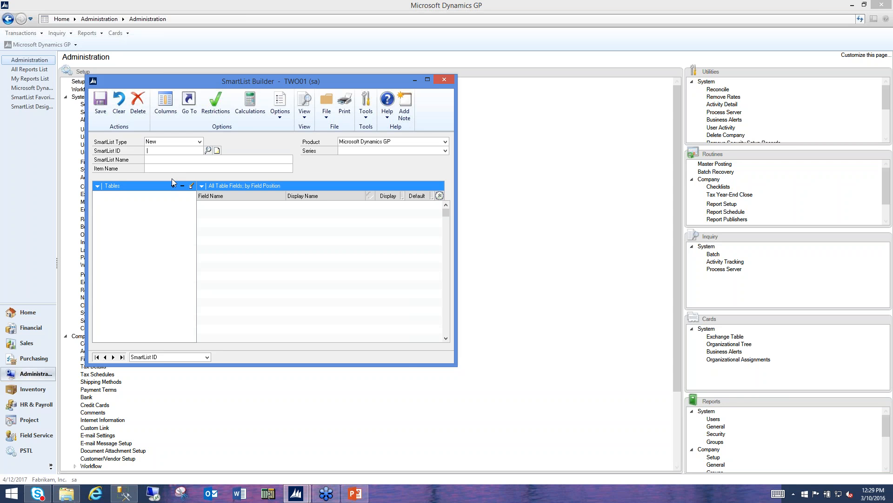
Open the Payables Transaction Entry window from the Purchasing area and move it clear of the transactions list
left_click(619, 245)
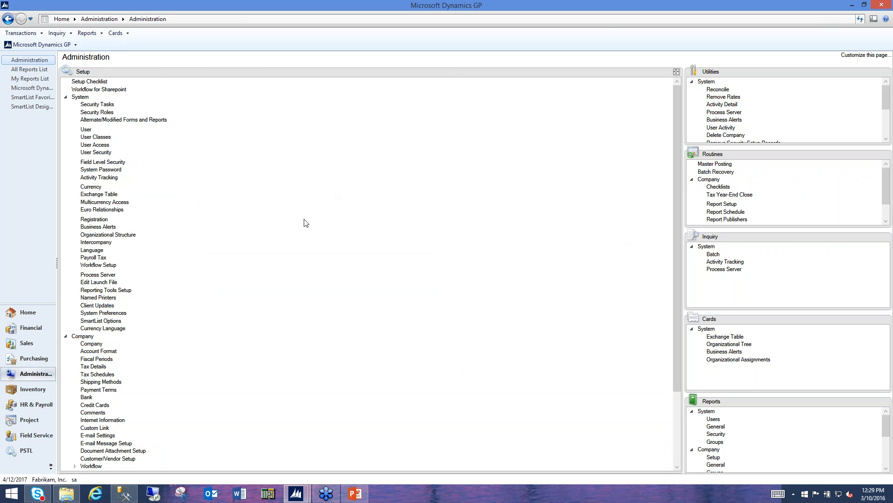
left_click(37, 361)
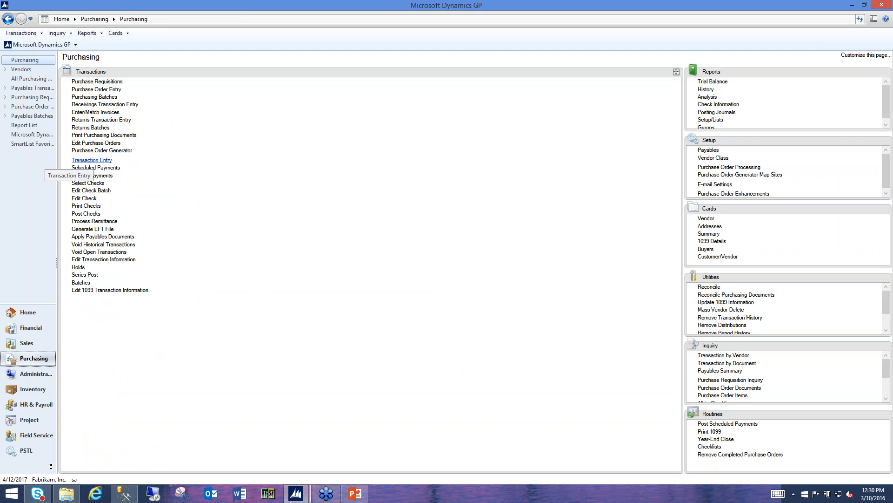
left_click(91, 161)
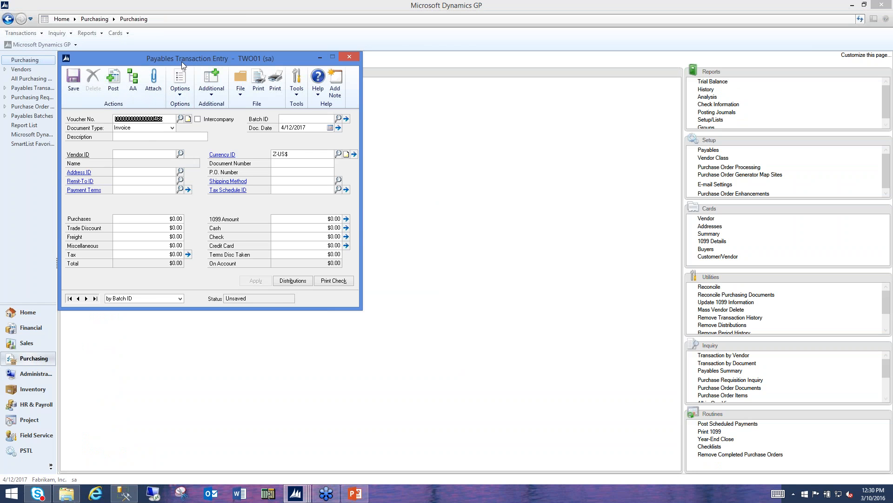
left_click_drag(186, 61, 339, 80)
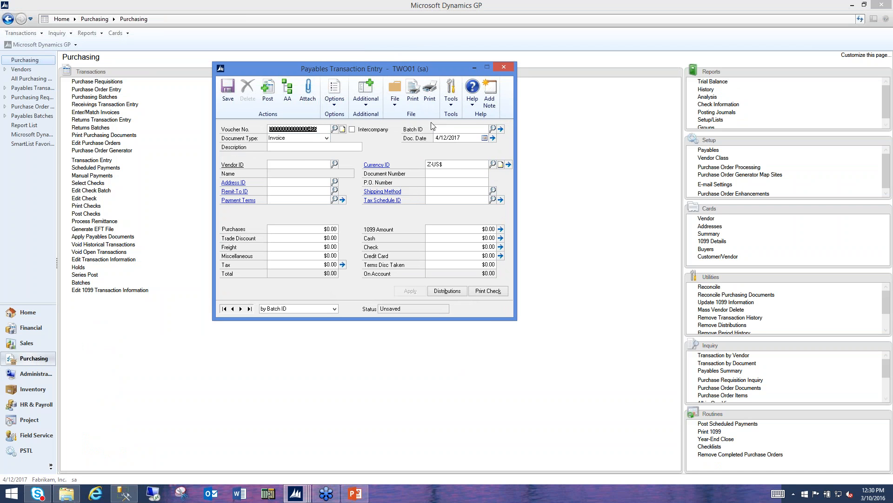
Launch Table Finder for the Payables Transaction Entry window and look up the table behind the Voucher Number - WORK field
left_click(449, 94)
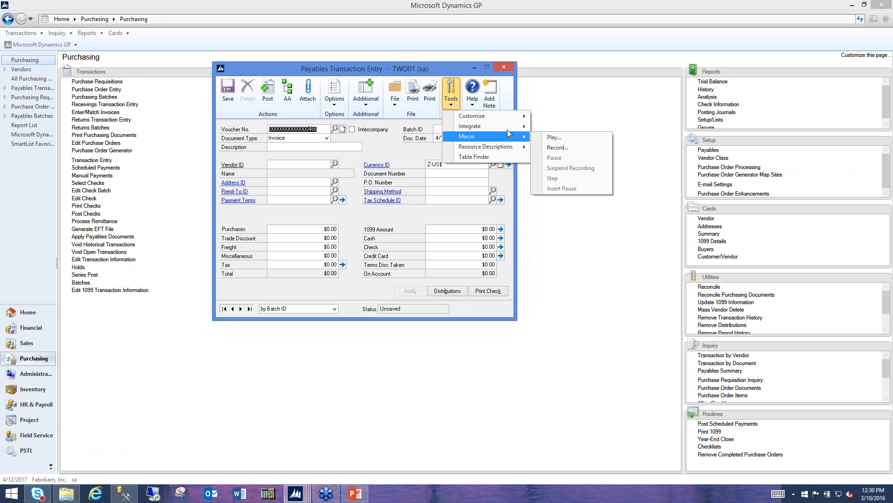
left_click(482, 157)
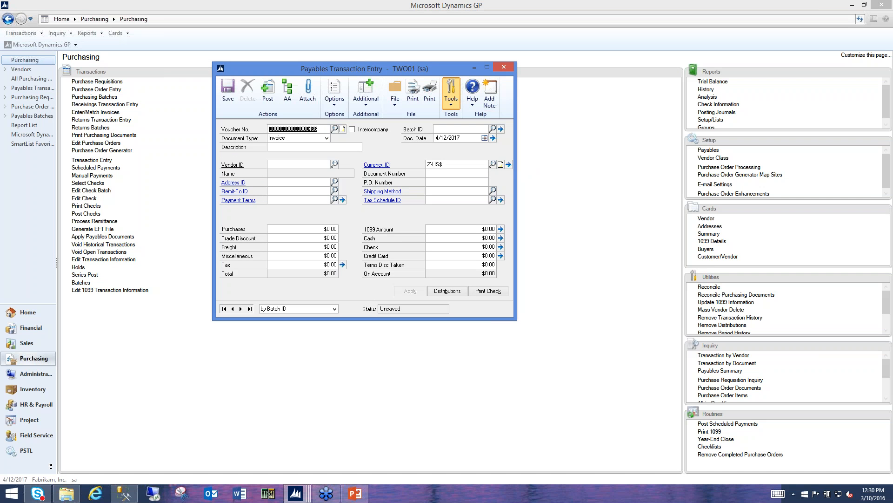
left_click_drag(324, 94, 462, 36)
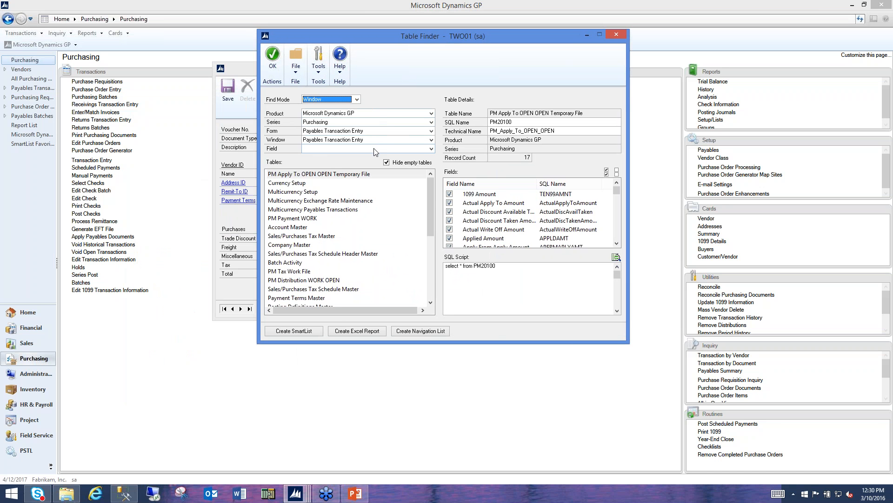
mouse_move(432, 192)
left_mouse_down()
mouse_move(432, 286)
mouse_move(432, 233)
mouse_move(446, 190)
left_mouse_up()
left_click_drag(490, 38, 559, 44)
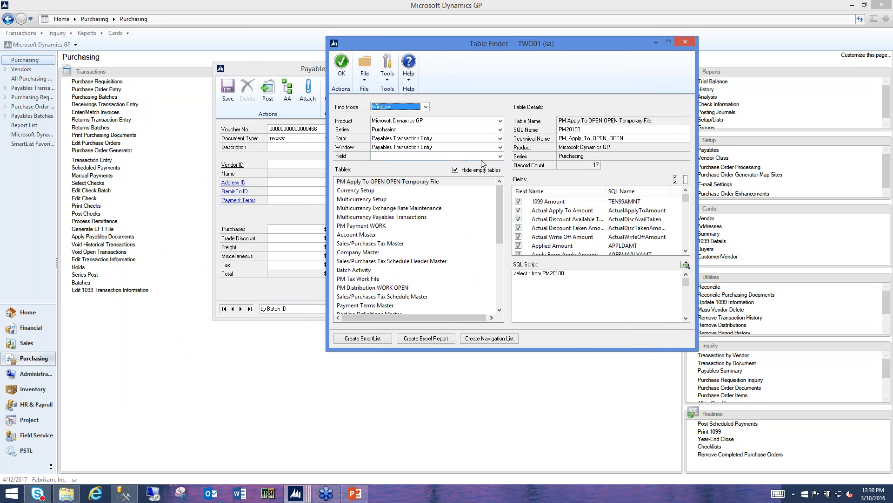
left_click(500, 157)
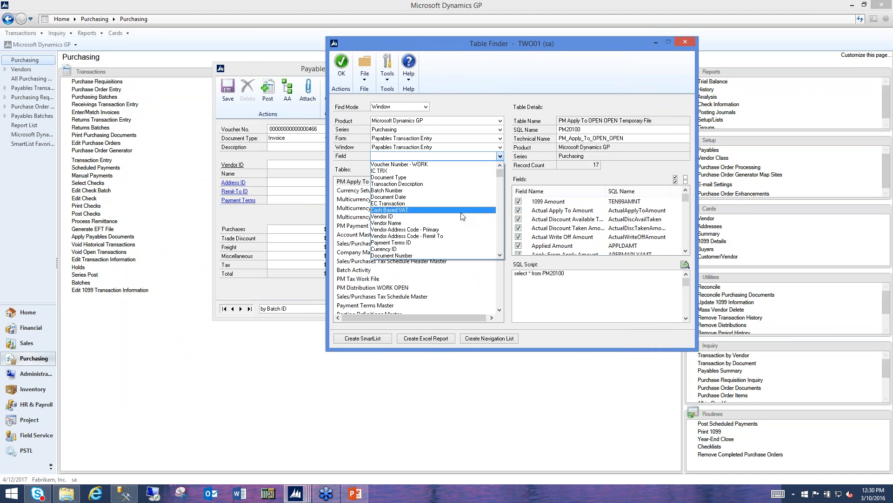
left_click(469, 163)
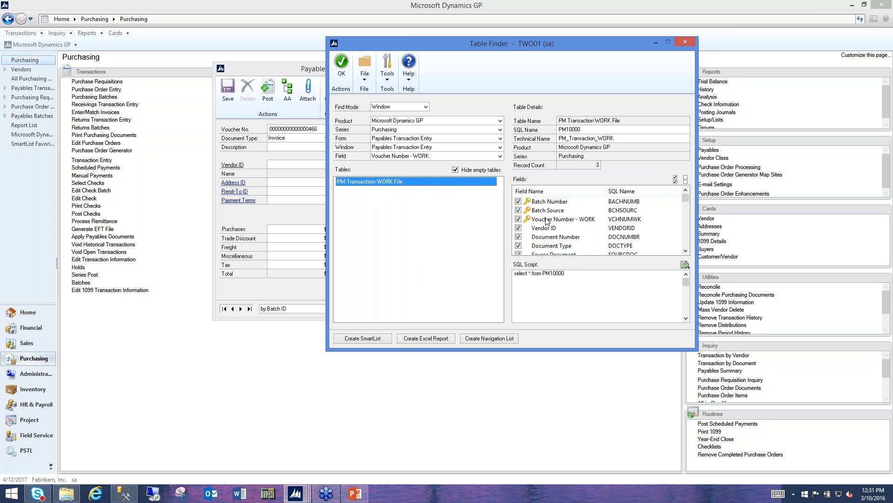
Preview the PM10000 table's records with the SQL script, and close Table Finder and Payables Transaction Entry
left_click(573, 275)
left_click(573, 275)
key("shift+Left")
key("shift+Left")
key("Home")
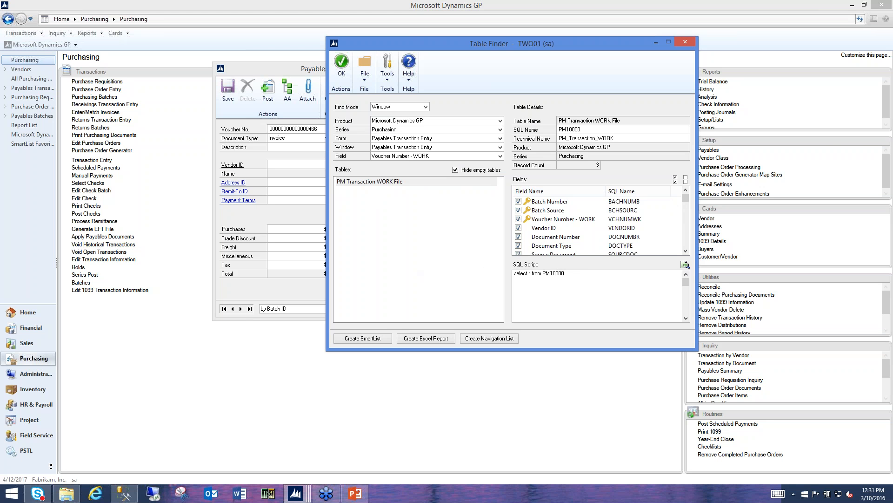
double_click(549, 273)
key("Home")
left_click(685, 264)
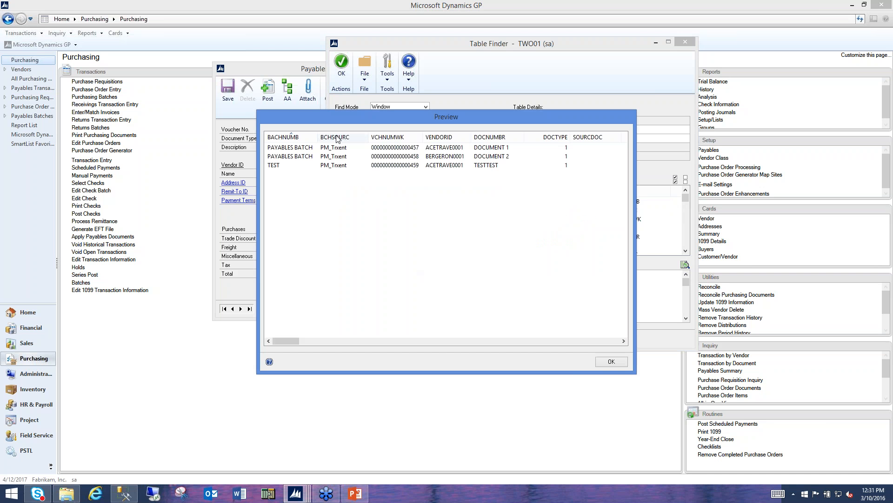
left_click(333, 165)
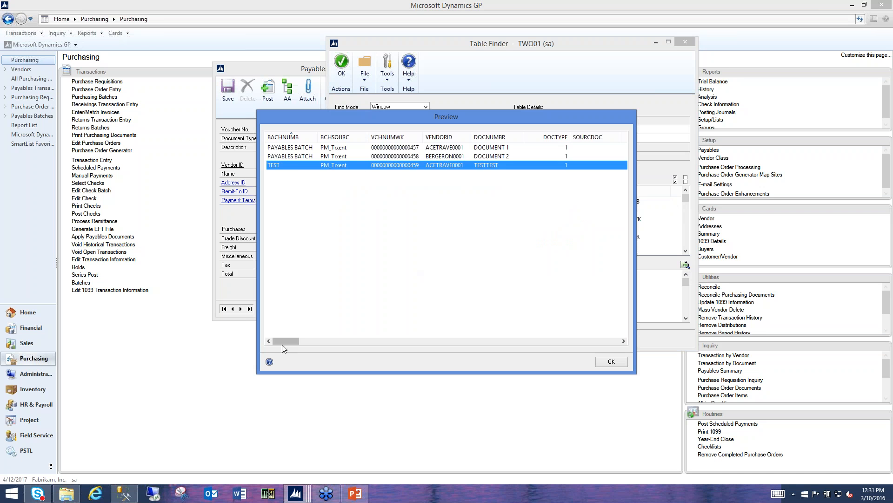
left_click_drag(289, 341, 607, 363)
left_click(608, 362)
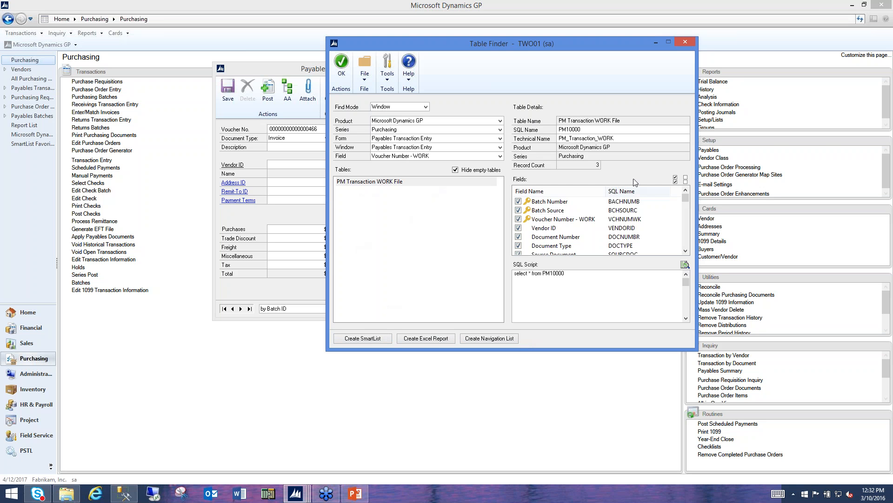
left_click(686, 42)
key("alt+F4")
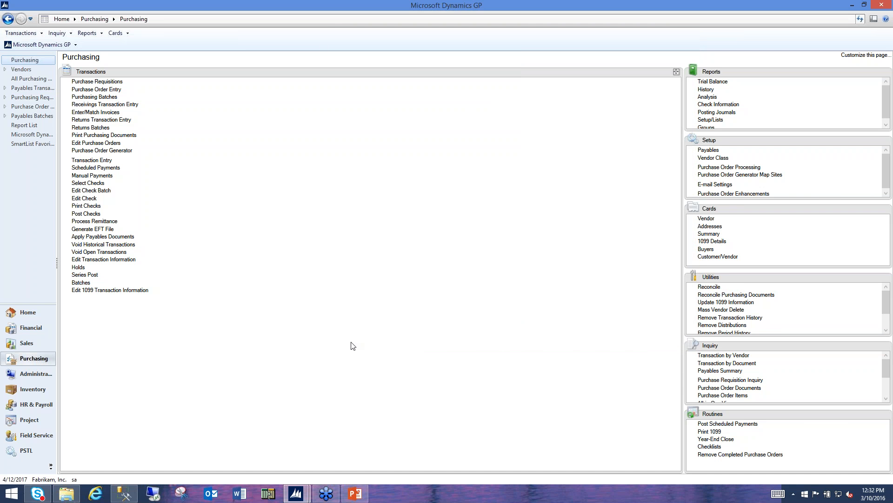
Set up the new SmartList with ID A PM TRX, name A Payables Transaction and series Purchasing, and move the SmartList Builder window aside
mouse_move(296, 493)
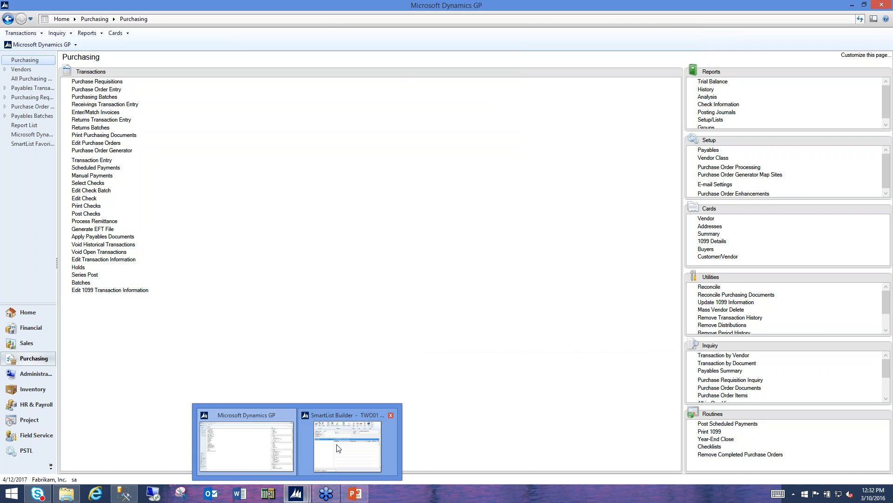
mouse_move(338, 449)
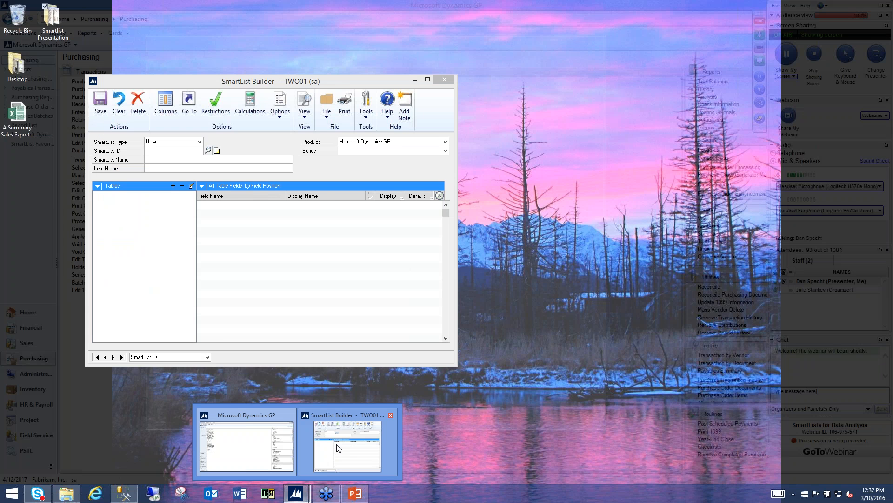
left_click(338, 448)
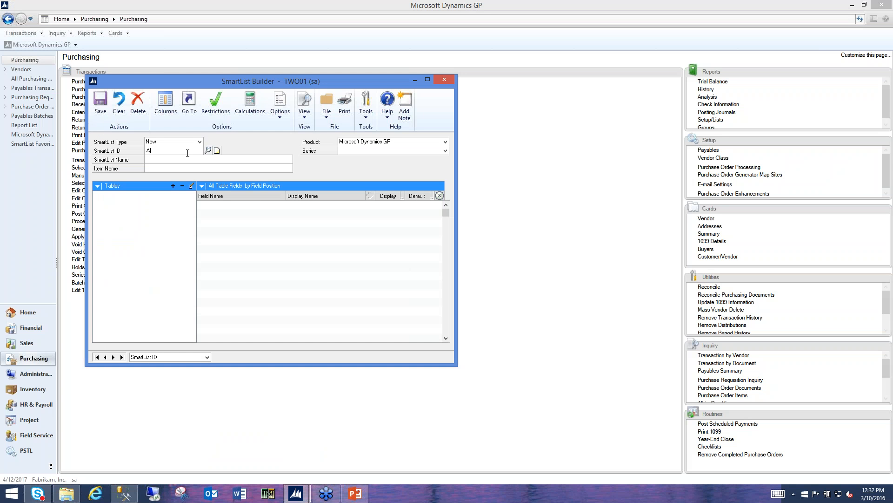
key("Tab")
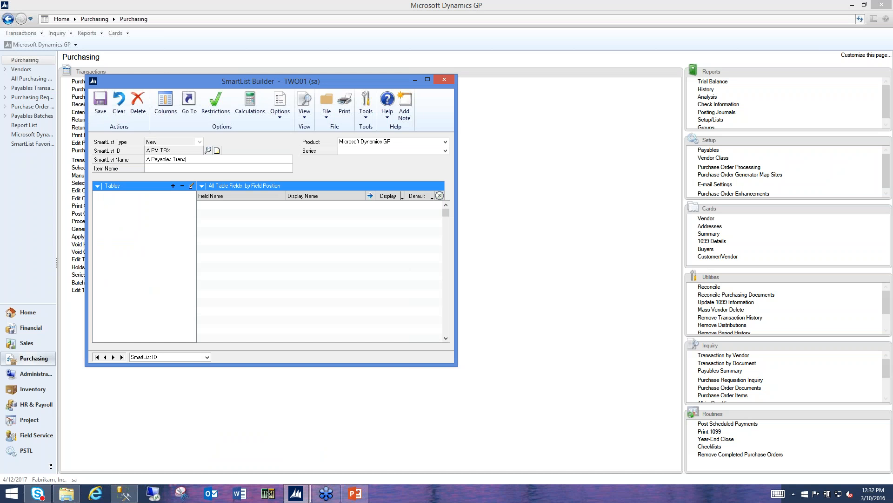
key("Tab")
left_click(363, 151)
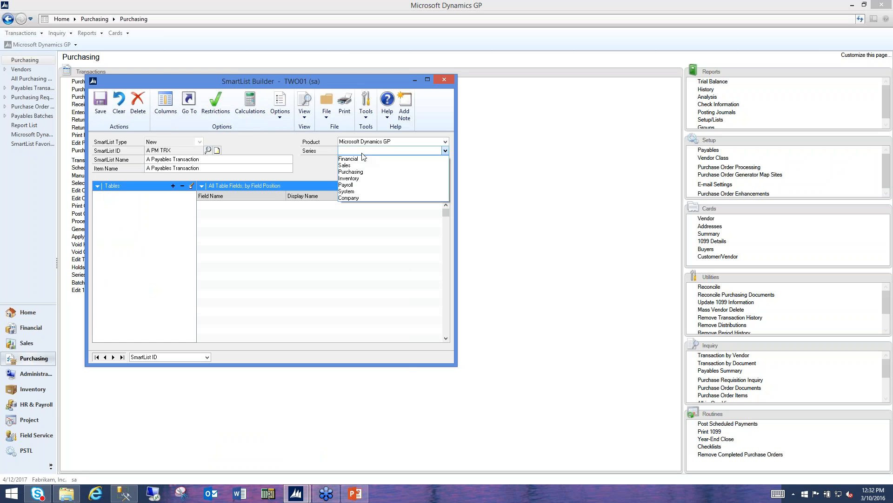
left_click(357, 171)
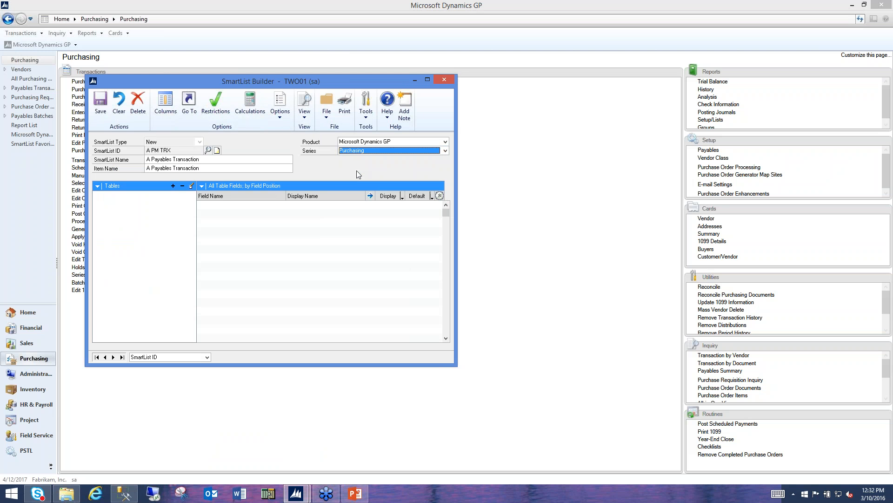
left_click(150, 217)
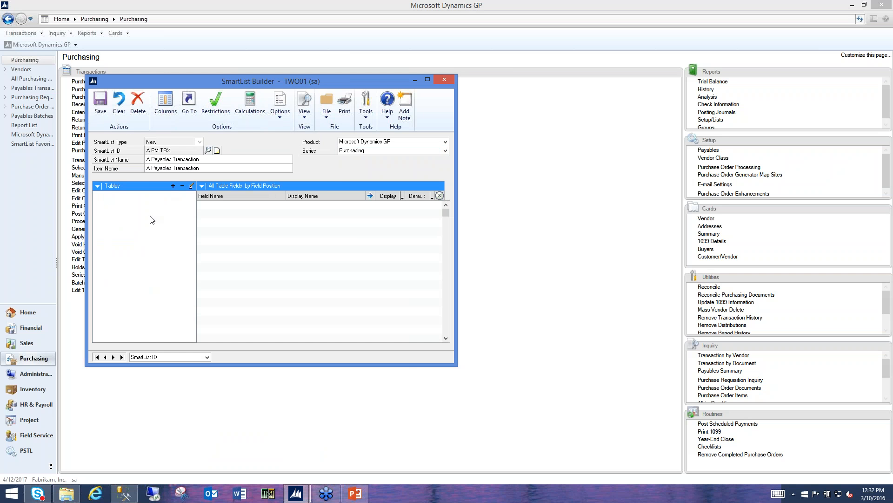
left_click_drag(296, 80, 413, 57)
left_click(291, 163)
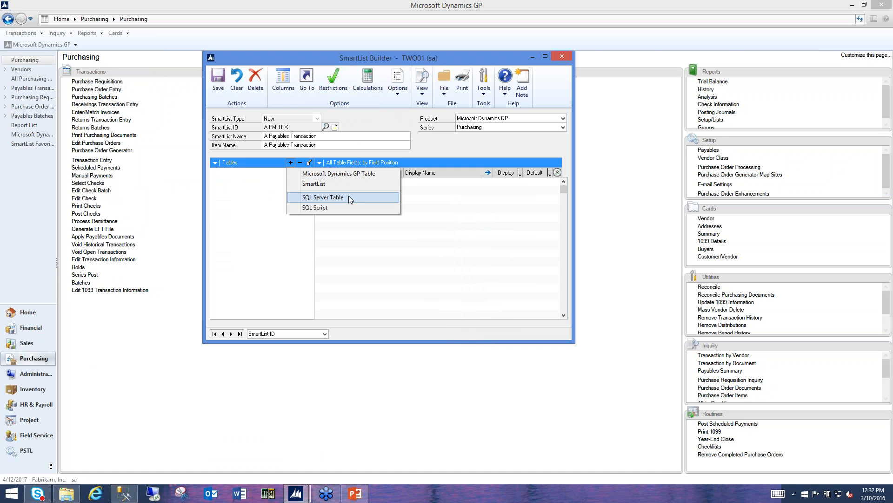
left_click(324, 209)
type("select * from PM10000")
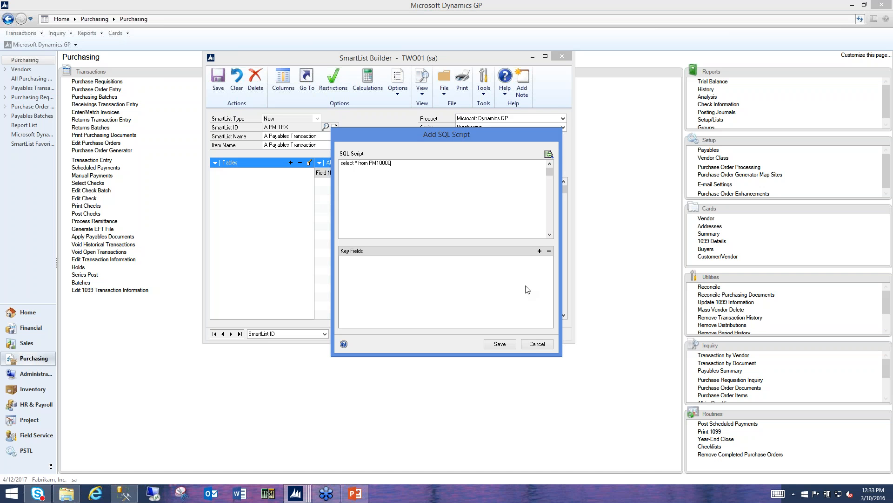
left_click(531, 343)
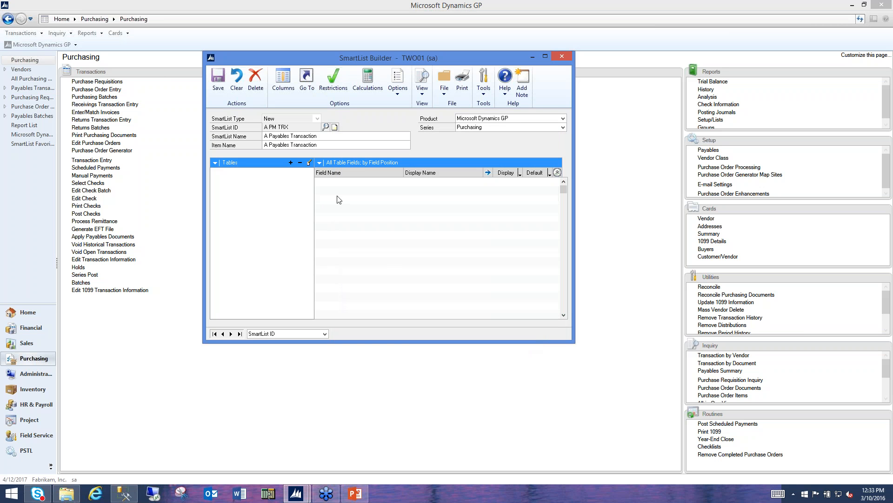
Add the Microsoft Dynamics GP table PM Transaction OPEN File from the Purchasing series to the SmartList
left_click(290, 162)
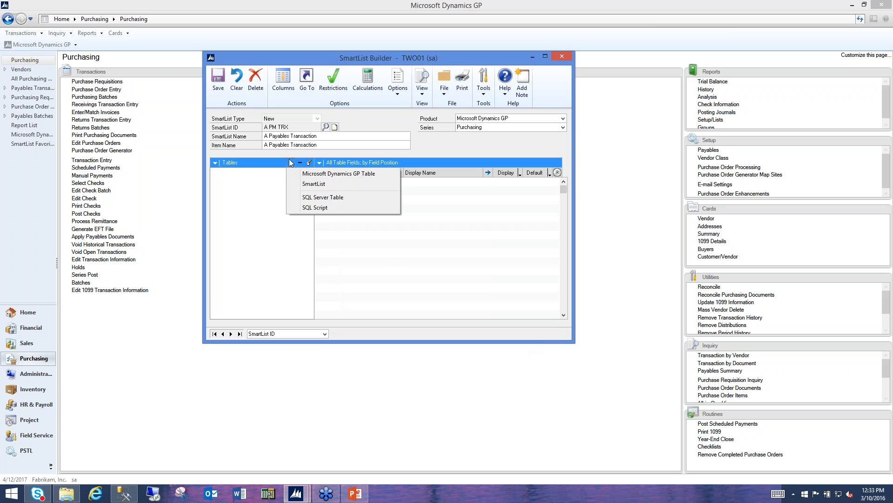
left_click(339, 173)
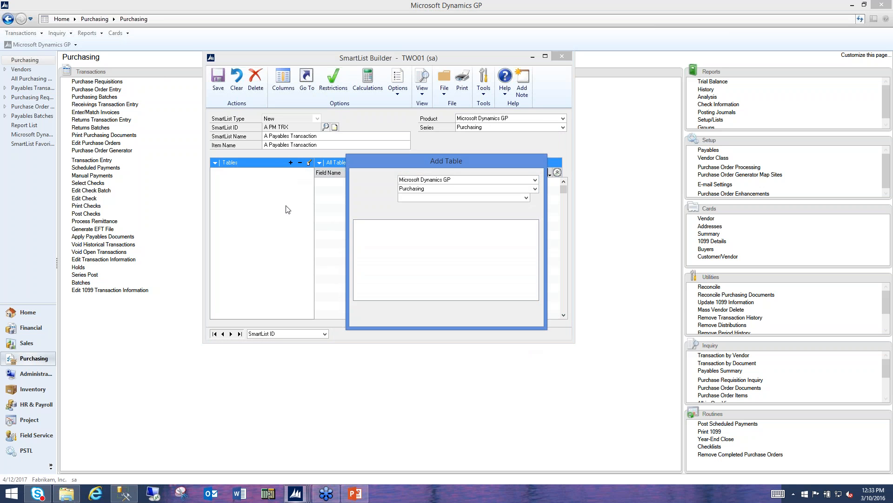
left_click(429, 199)
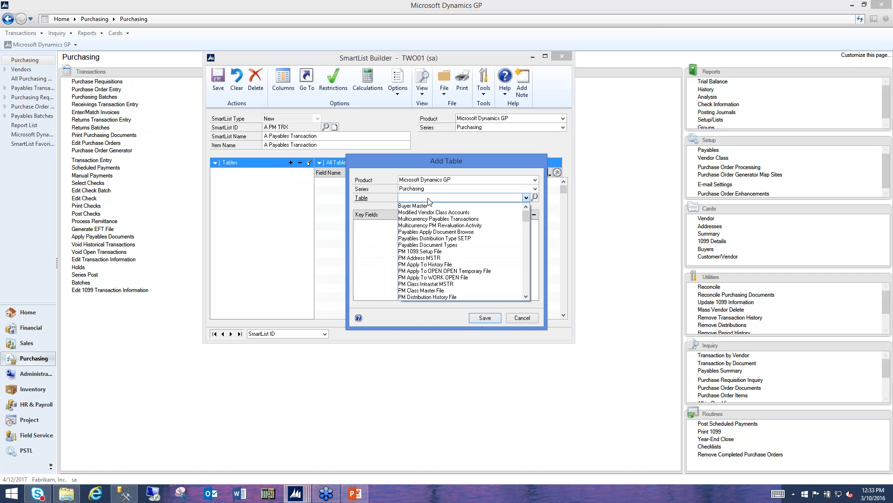
left_click(526, 297)
left_click_drag(526, 297, 526, 296)
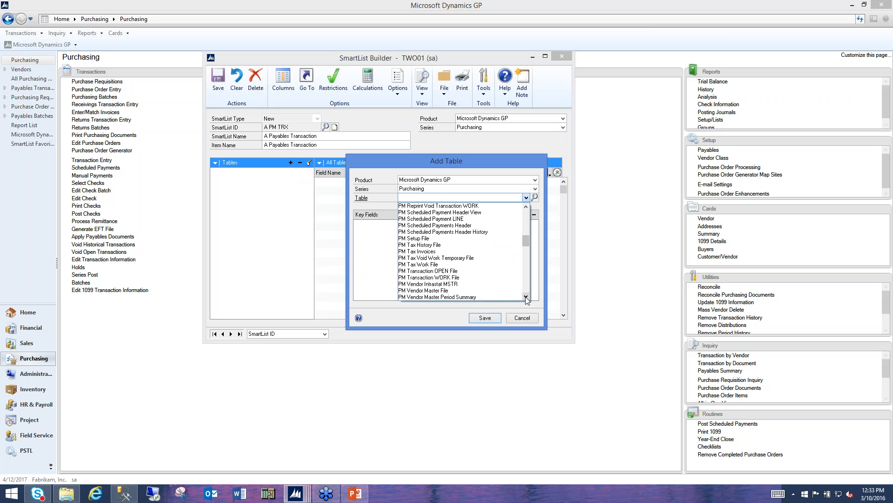
left_click(429, 271)
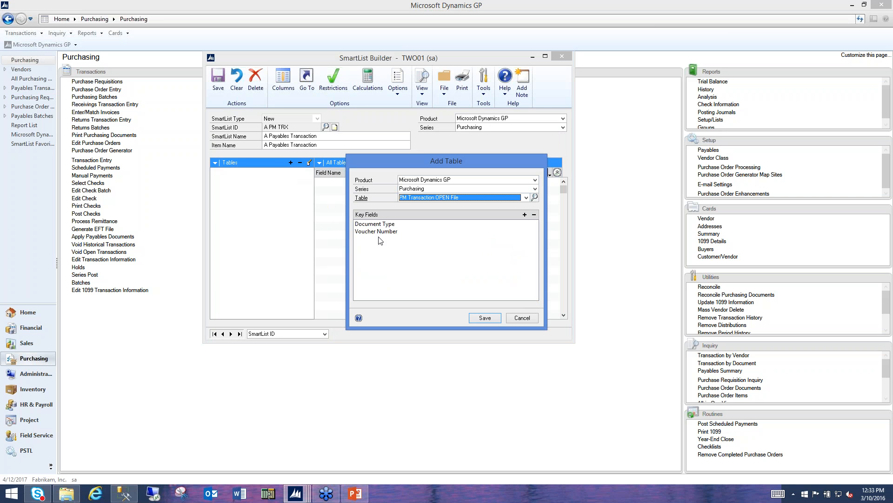
left_click(483, 319)
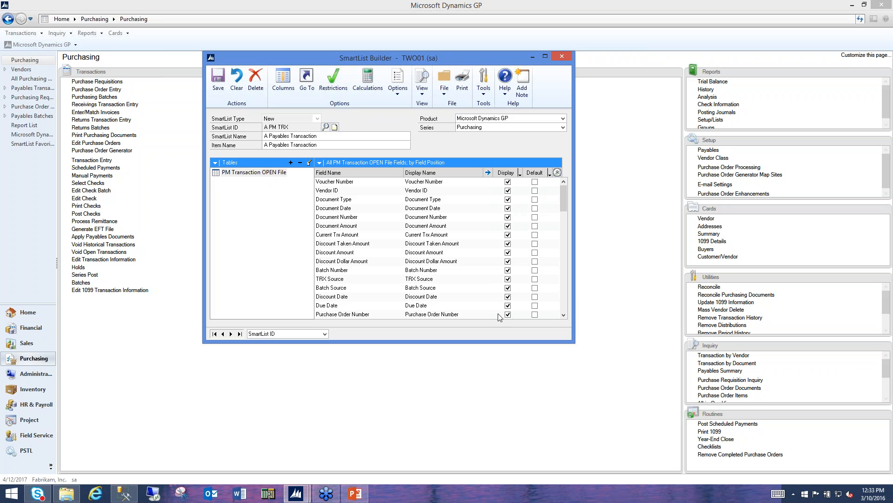
Unmark all display fields except Vendor ID, Document Type, Document Date, Document Number, Document Amount, Current Trx Amount, Discount Amount and Batch Number
left_click_drag(564, 211, 558, 310)
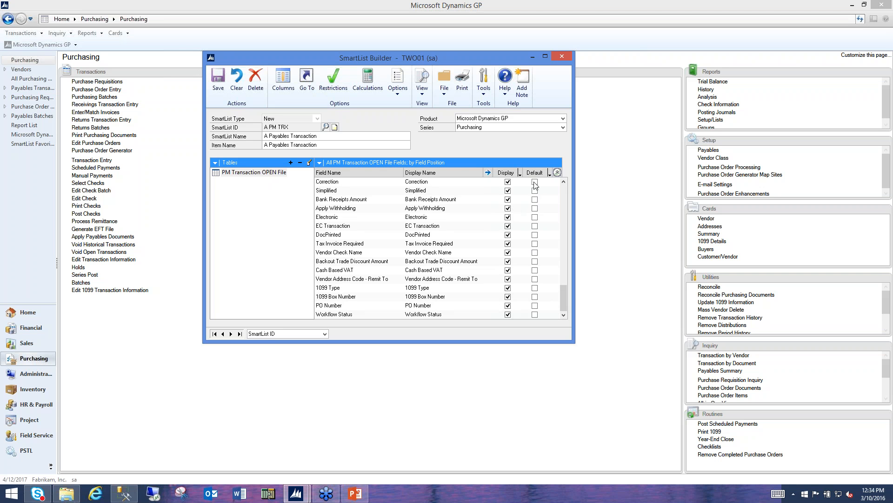
left_click_drag(563, 300, 561, 212)
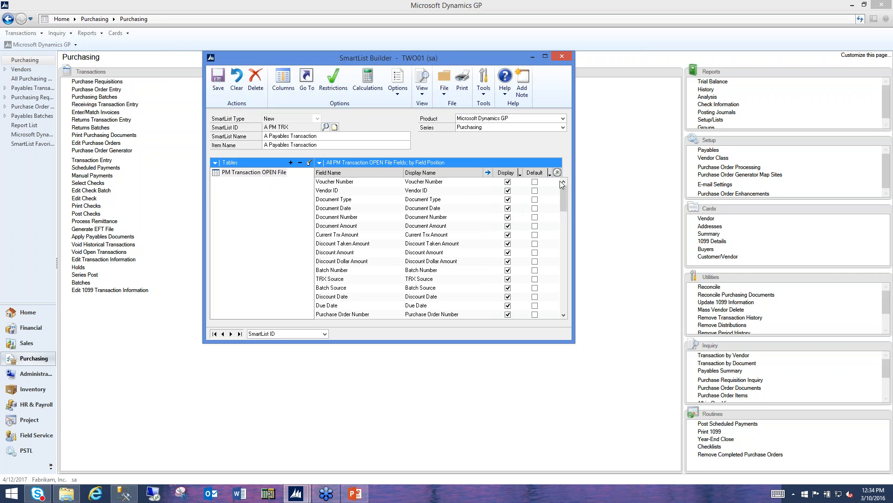
left_click(520, 173)
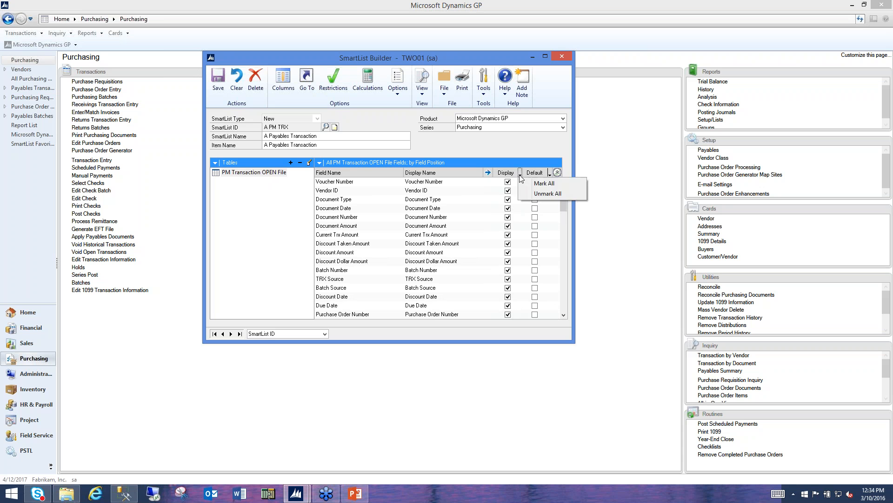
left_click(535, 194)
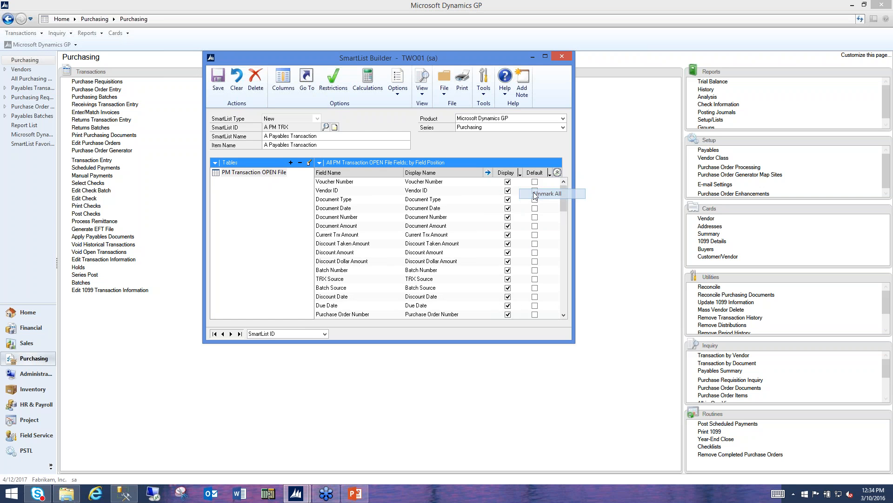
left_click(508, 190)
left_click(508, 199)
left_click(508, 208)
left_click(507, 217)
left_click(508, 225)
left_click(508, 235)
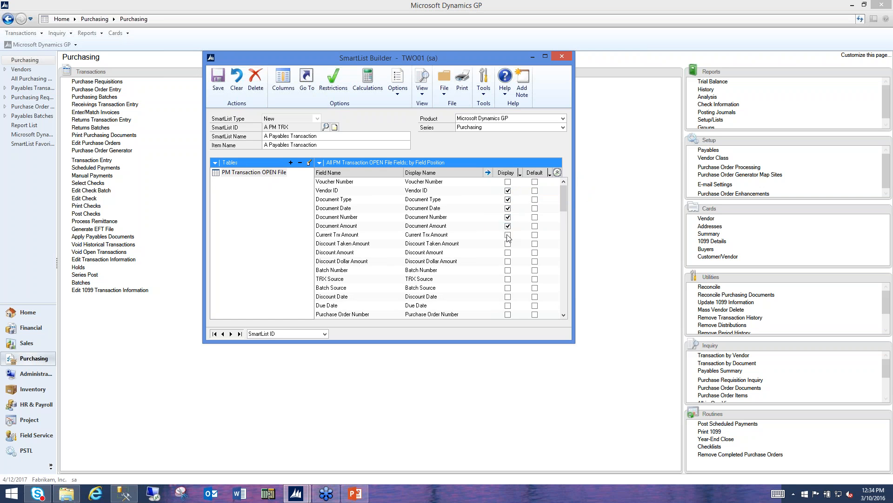
left_click(509, 271)
left_click(508, 252)
Make Vendor ID, Document Type, Date, Number and Amount, and Current Trx Amount default columns, save the SmartList and close the builder
left_click(535, 199)
left_click(535, 191)
left_click(535, 210)
left_click(535, 218)
left_click(535, 226)
left_click(536, 235)
left_click(223, 88)
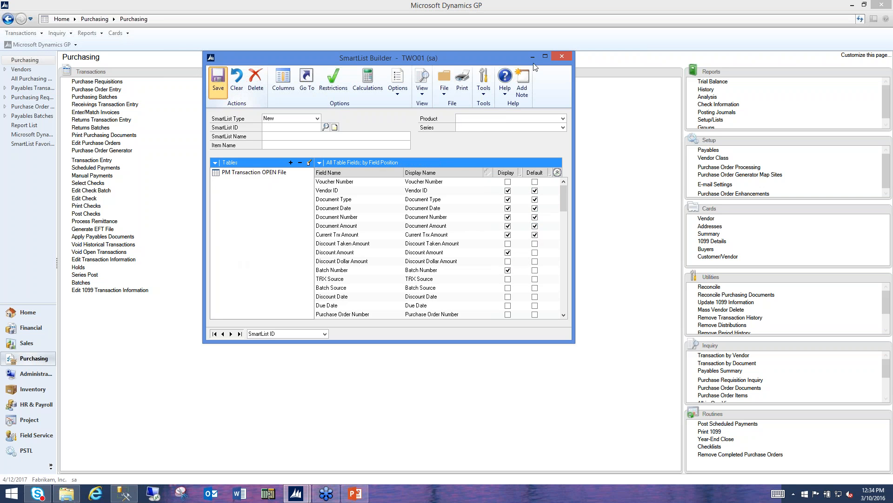
left_click(561, 56)
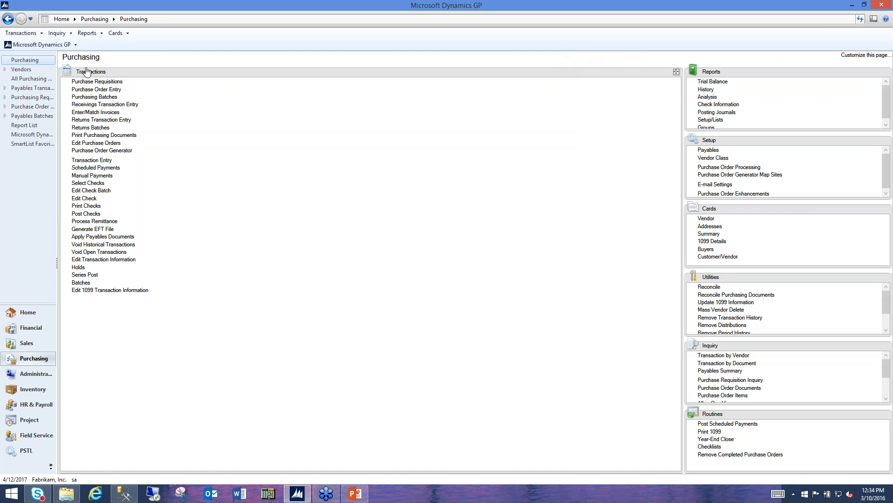
Open SmartList, accept the detected builder changes, and review the records of the A Payables Transaction list under Purchasing
left_click(42, 44)
left_click(57, 108)
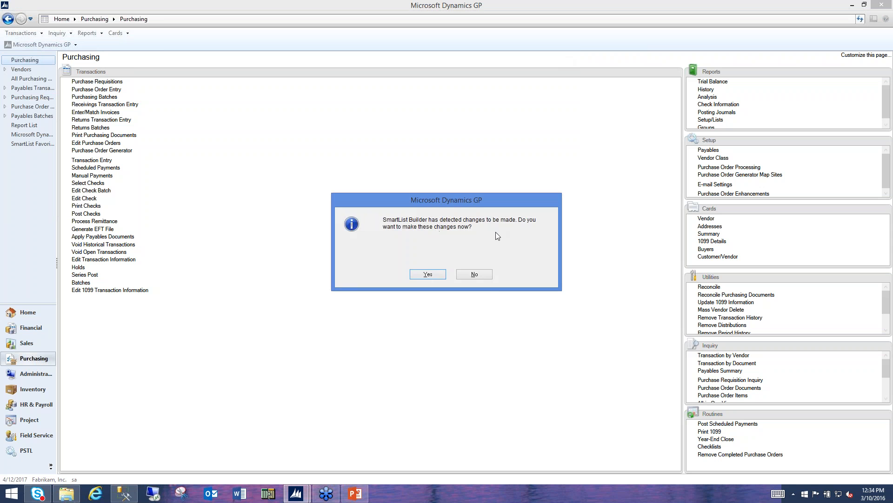
left_click(430, 273)
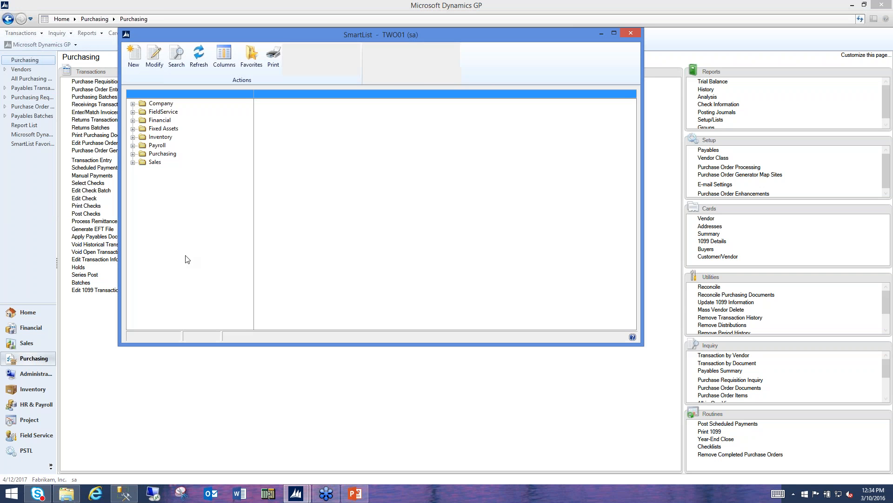
left_click(133, 153)
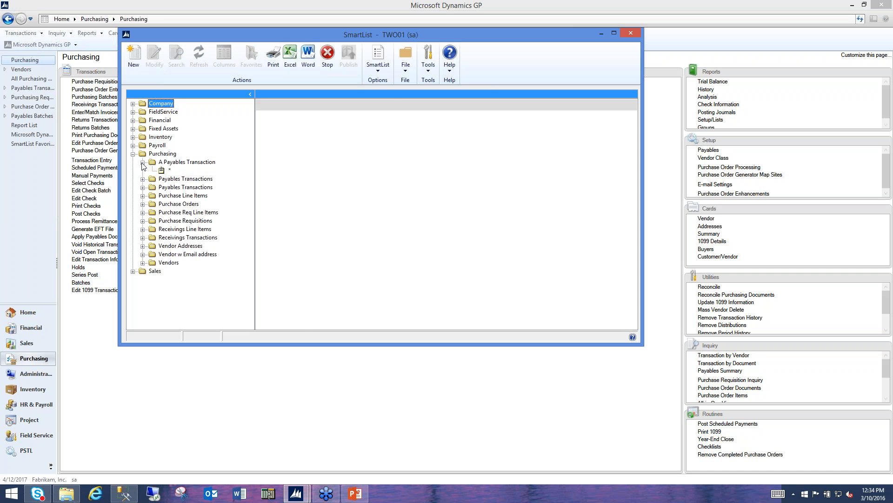
left_click(170, 162)
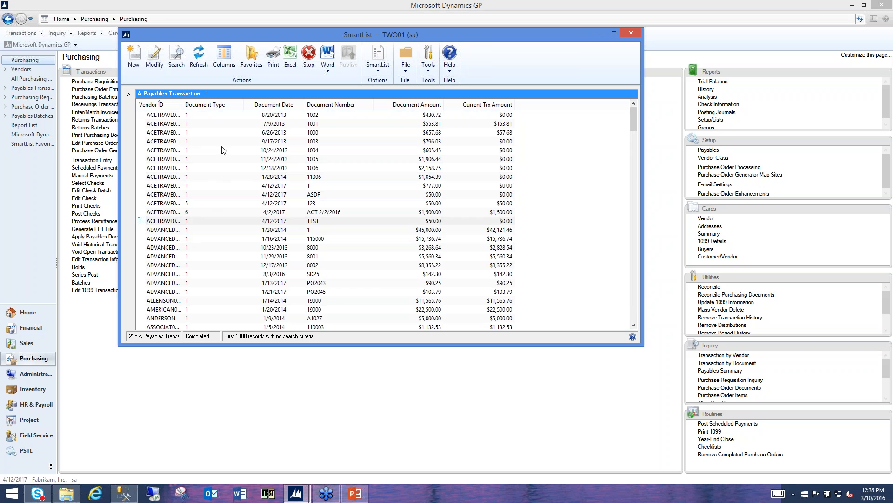
left_click(217, 248)
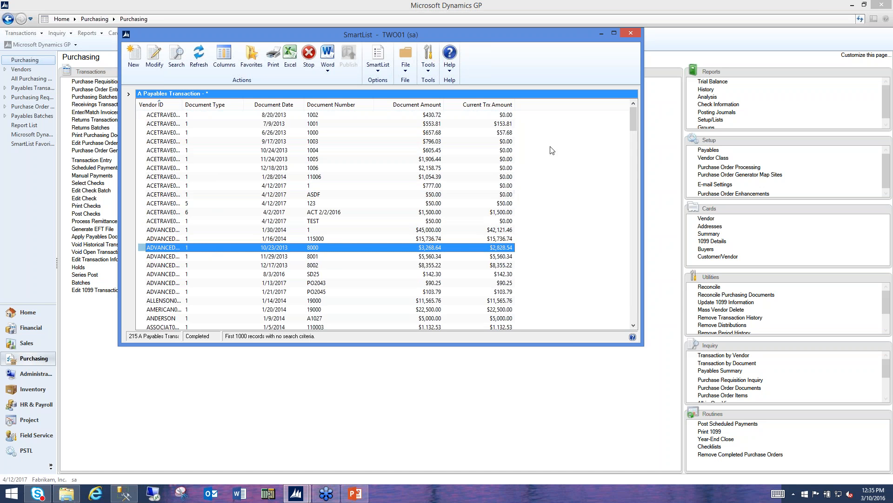
mouse_move(637, 117)
left_mouse_down()
mouse_move(636, 293)
mouse_move(677, 141)
mouse_move(218, 313)
left_mouse_up()
Open the A Payables Transaction SmartList for modification and bring up the field options of Document Type
left_click(148, 56)
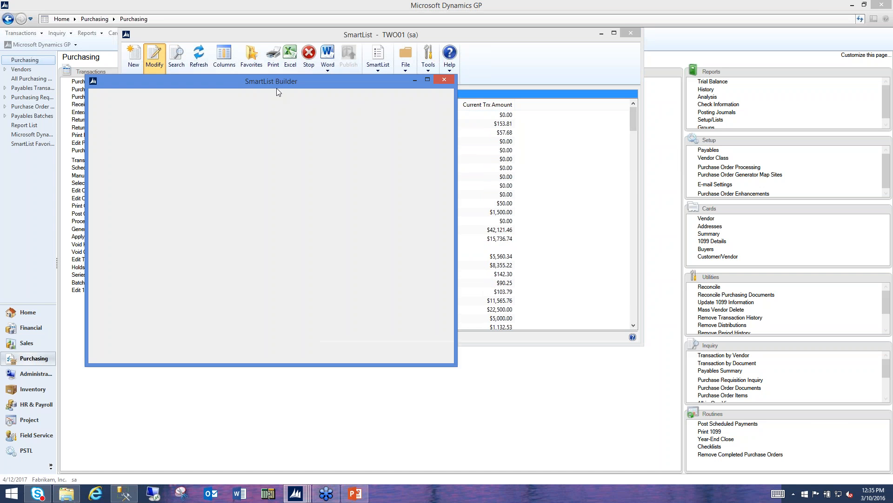
left_click_drag(290, 83, 387, 99)
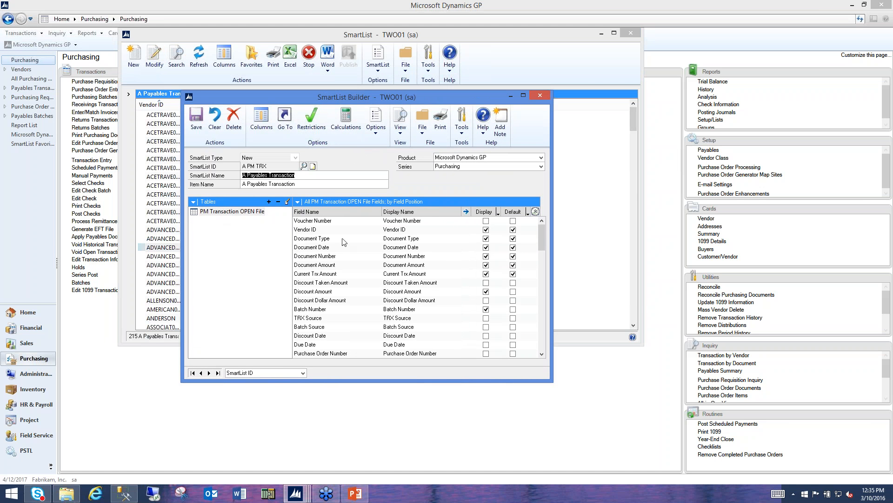
left_click(409, 239)
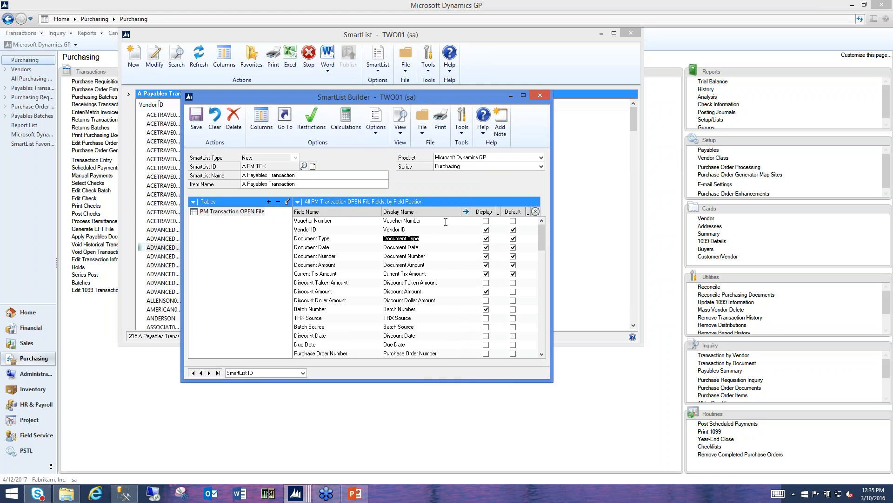
left_click(466, 213)
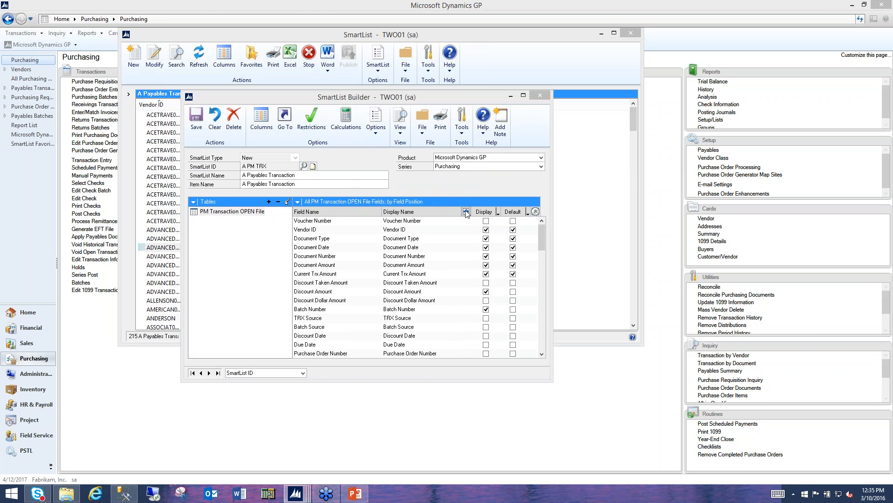
left_click_drag(434, 160, 551, 148)
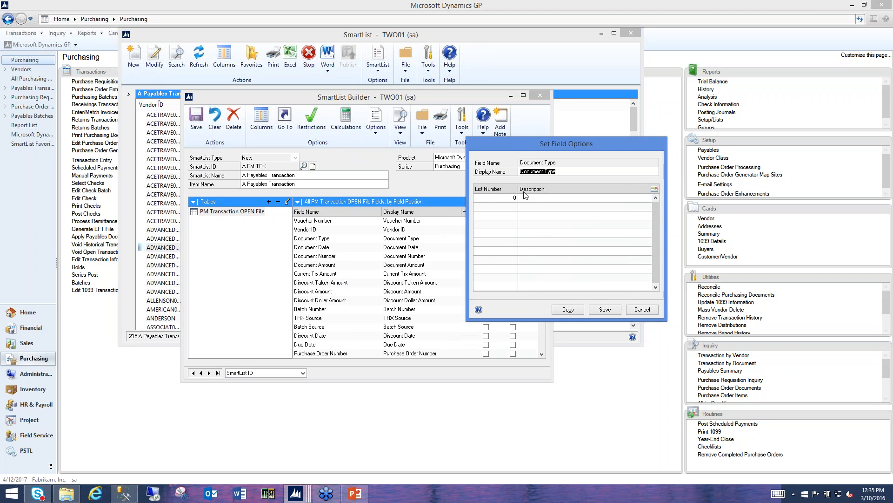
Describe Document Type values 1 as Invoice, 2 as Finance Charge, 4 as Return, 5 as Credit Memo and 6 as Payment, and save them
left_click(535, 197)
type("Invoic")
type("2")
type("harger")
key("Tab")
type("3")
type("Return")
type("5")
key("Tab")
type("Credit Memo")
type("6")
type("Payment")
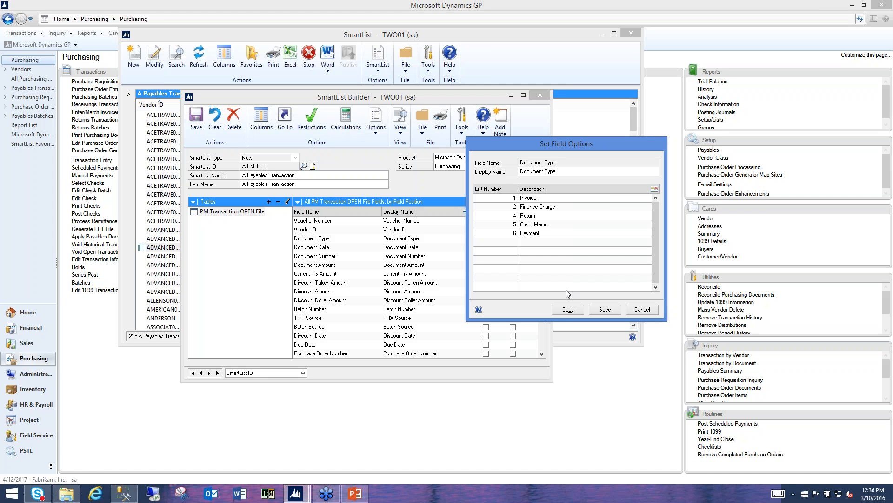
left_click(605, 309)
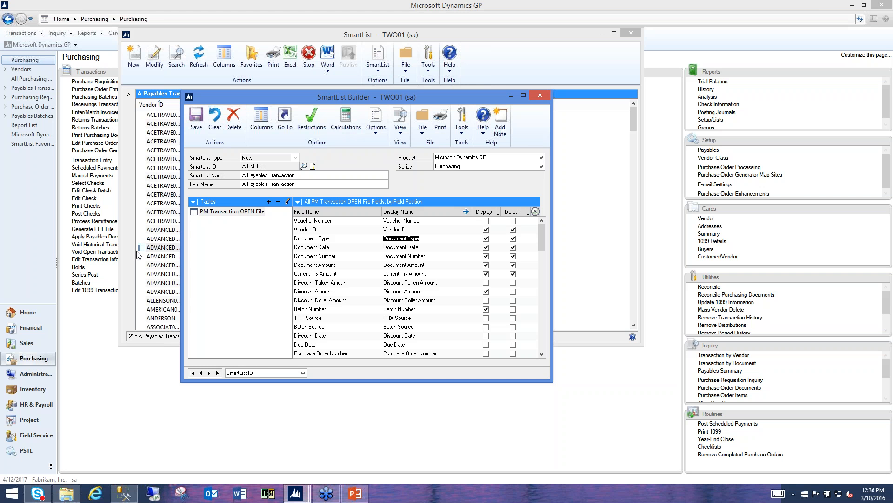
Preview the SmartList's data, then recheck the descriptions in the Document Type field options
left_click(376, 132)
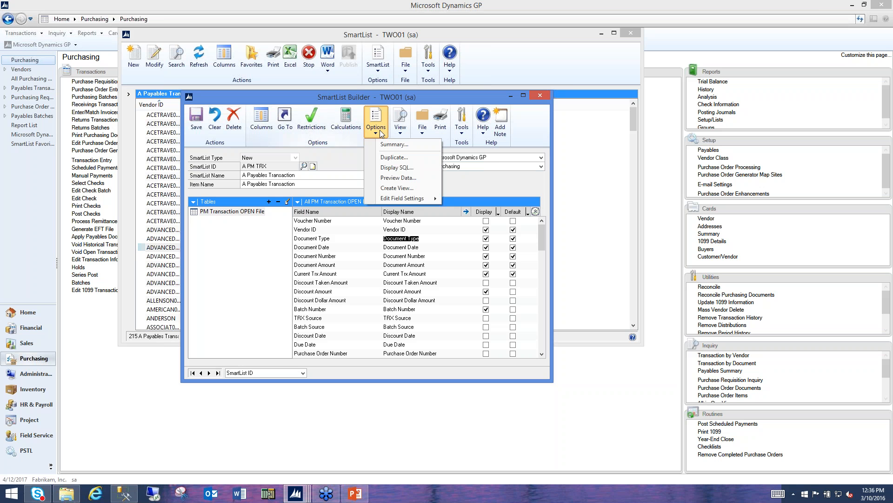
left_click(399, 179)
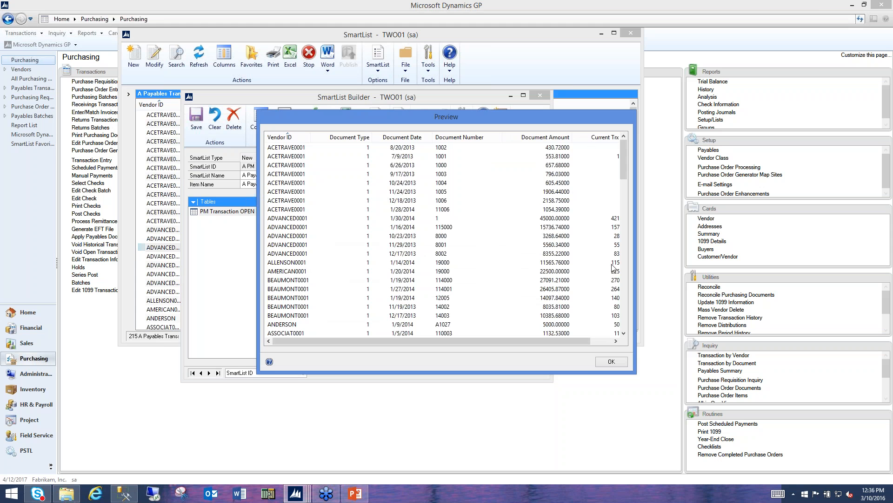
left_click(609, 362)
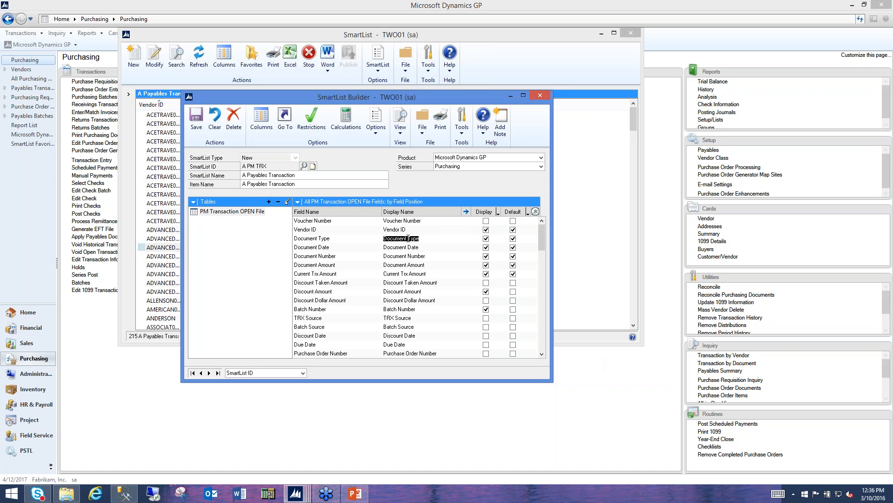
left_click(467, 211)
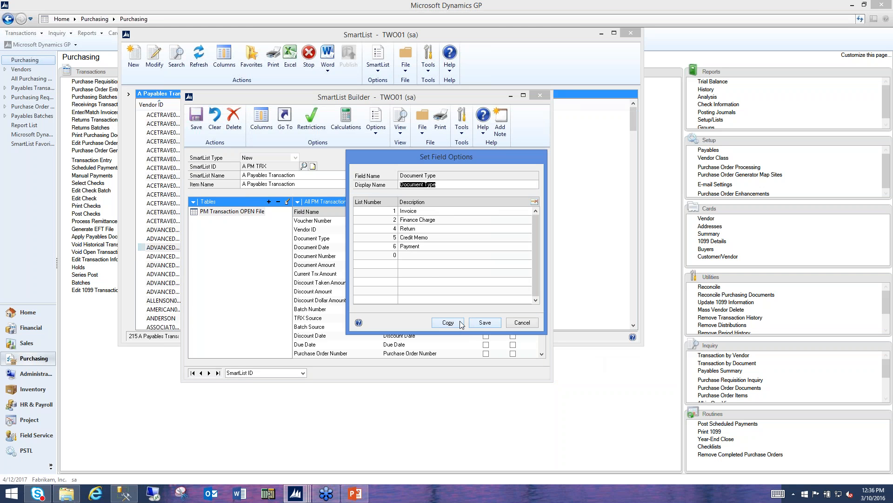
left_click(484, 322)
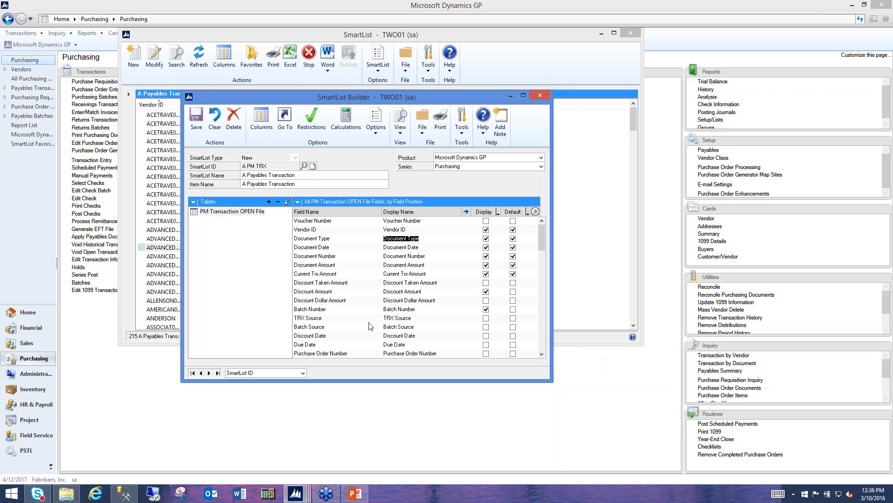
Save the SmartList and check the Credit Memo and Payment records in the refreshed A Payables Transaction list
left_click(197, 124)
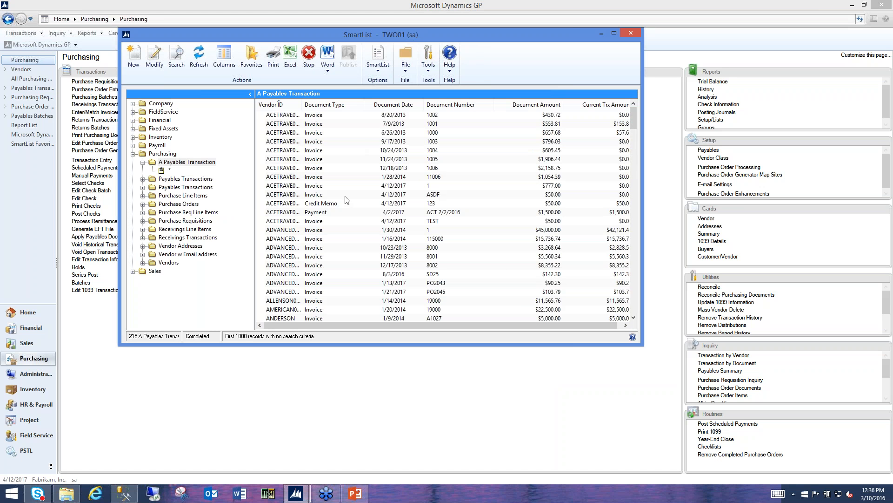
left_click(334, 205)
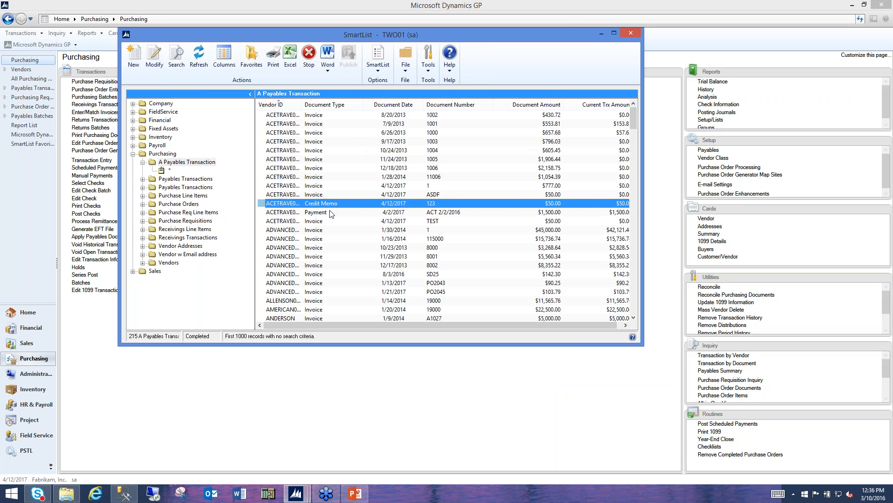
left_click(330, 213)
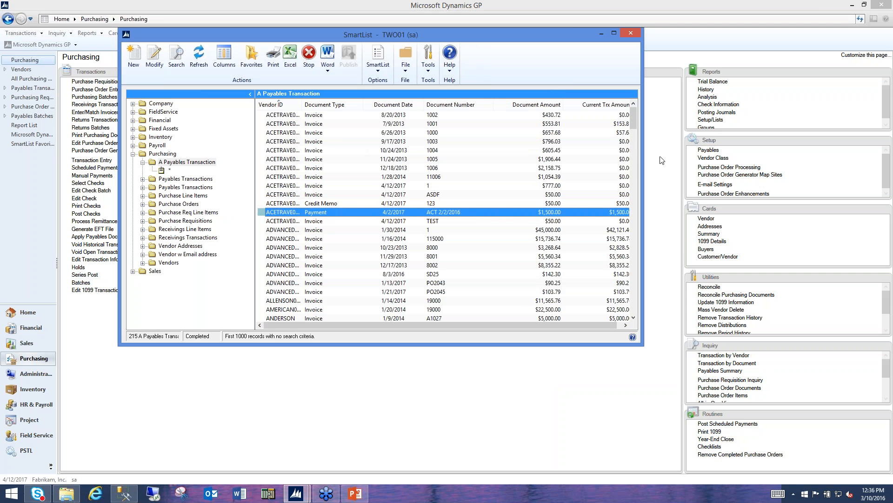
mouse_move(631, 121)
left_mouse_down()
mouse_move(629, 198)
mouse_move(631, 122)
left_mouse_up()
Reopen A Payables Transaction for modification and describe PM Transaction OPEN File as All PM Trx in its matched tables setup
left_click(187, 161)
left_click(155, 59)
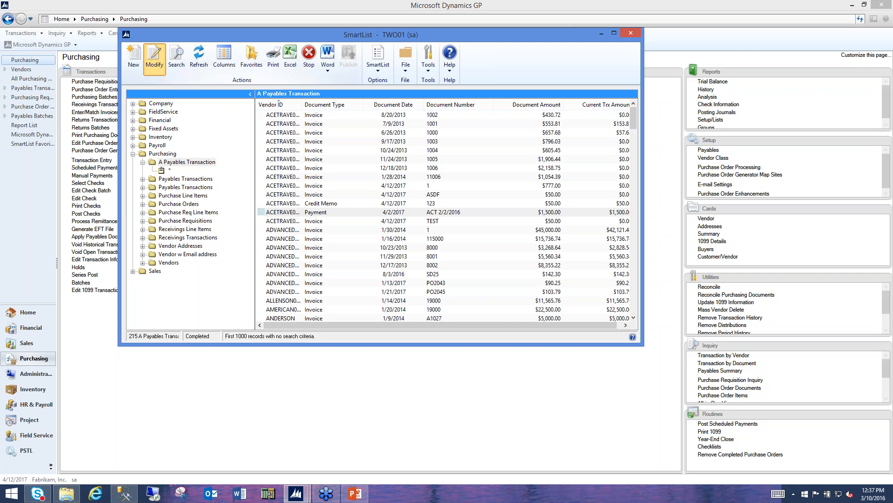
left_click_drag(247, 88, 402, 85)
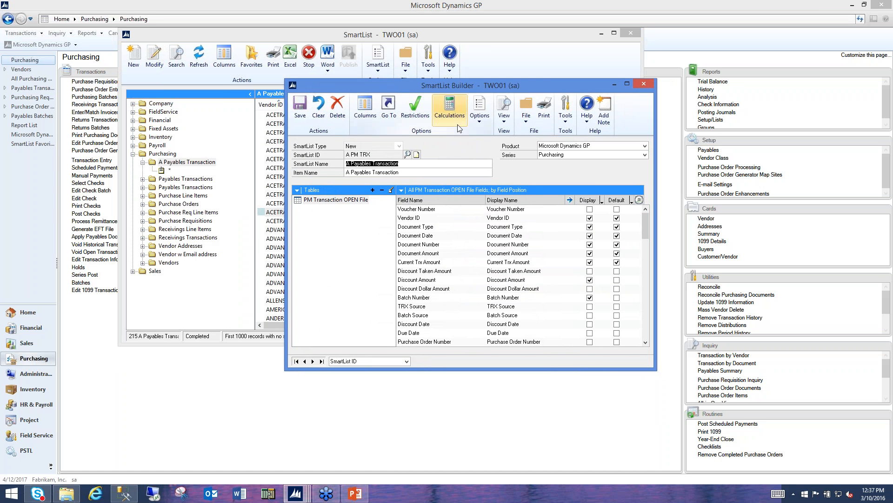
left_click(323, 198)
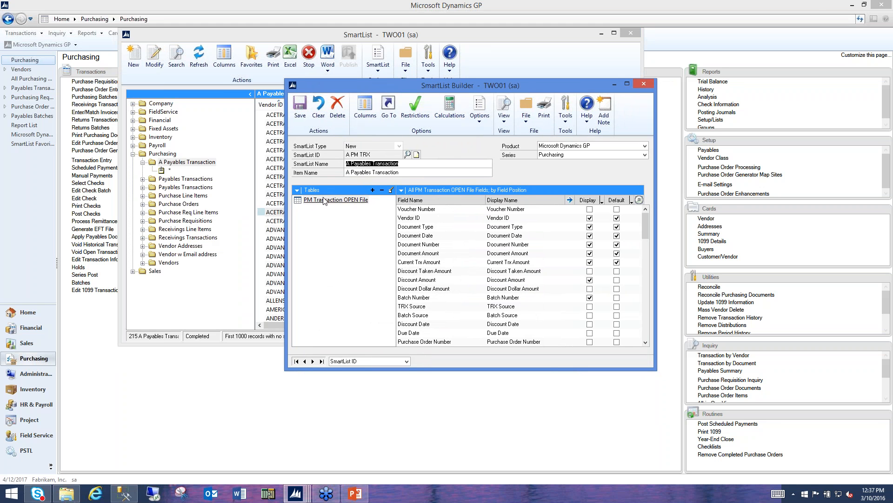
left_click(391, 190)
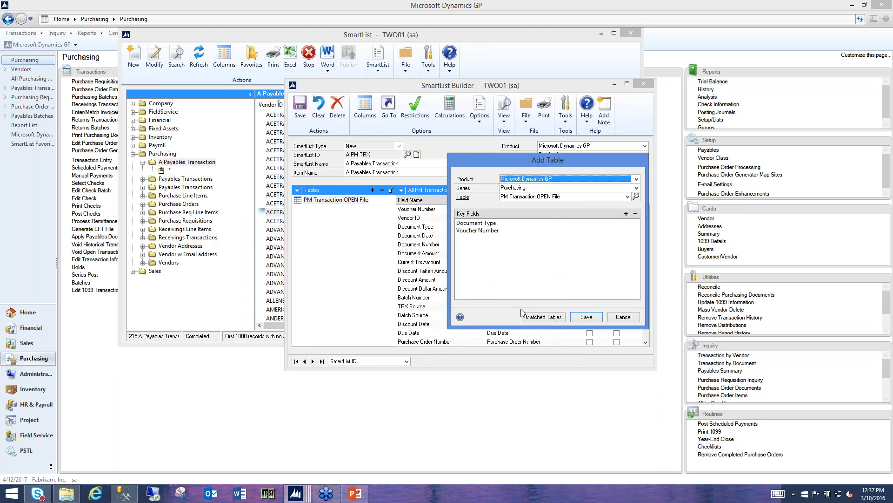
left_click(549, 317)
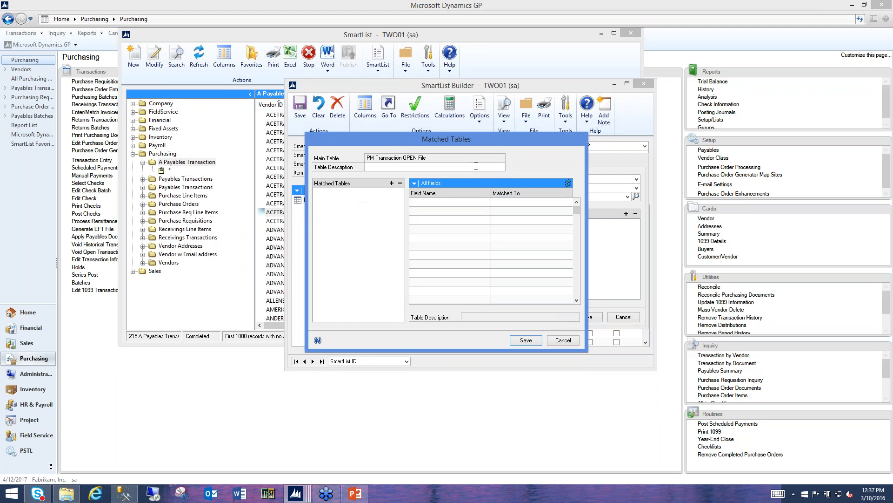
left_click(383, 166)
type("All PM Trx")
Add PM Paid Transaction History File from the Microsoft Dynamics GP Purchasing series as a matched table
left_click(392, 183)
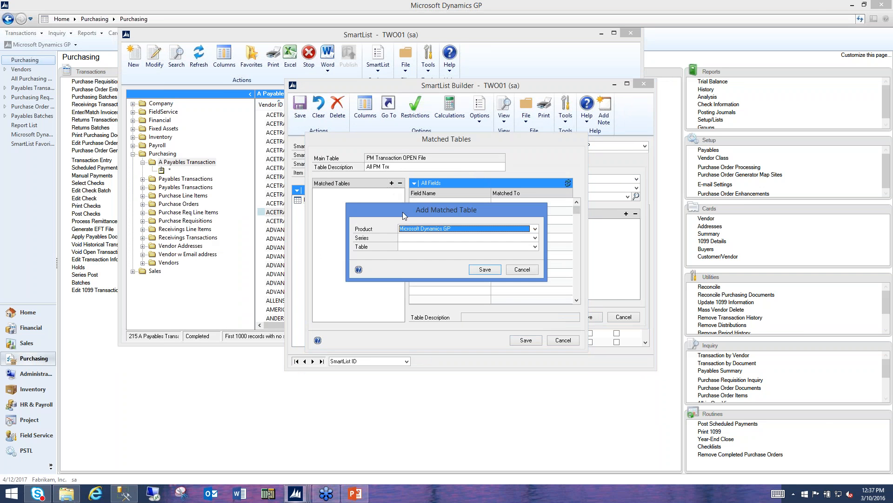
left_click(456, 238)
left_click(447, 266)
left_click(535, 247)
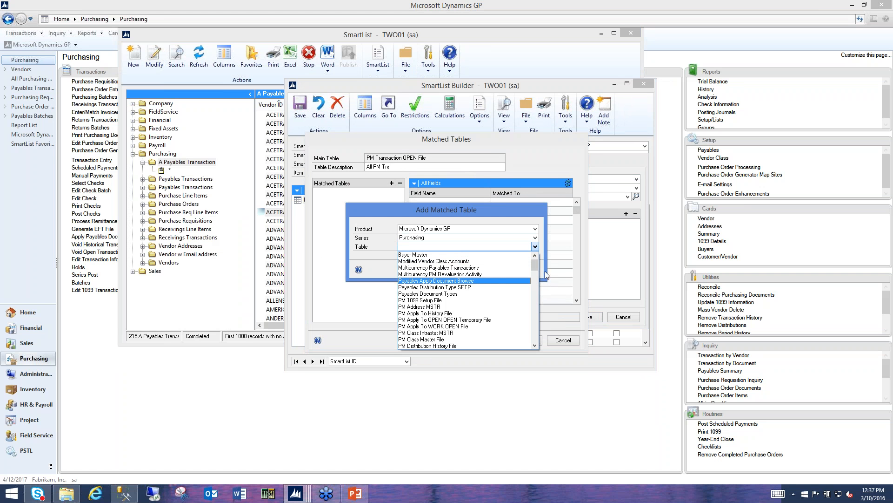
left_click_drag(535, 264, 531, 284)
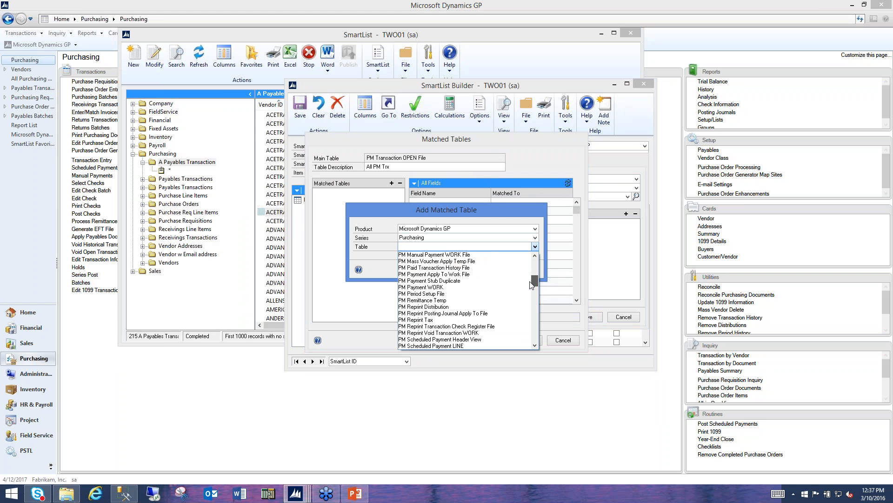
left_click(496, 268)
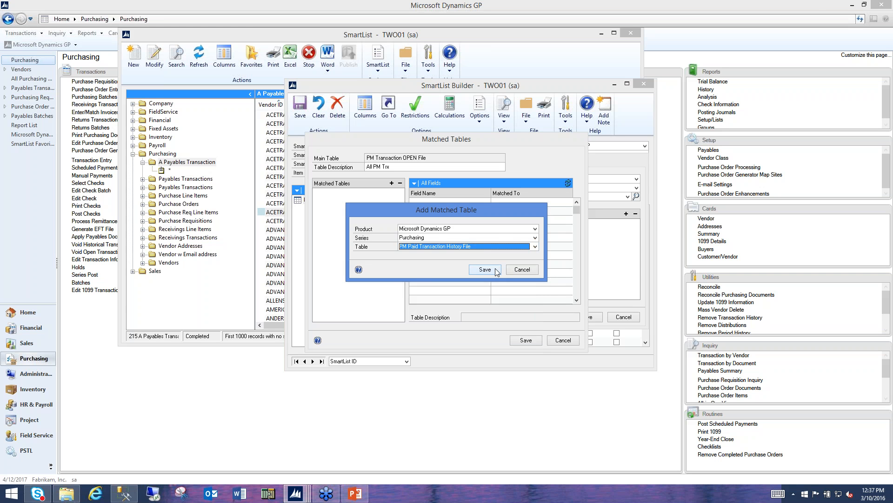
left_click(484, 269)
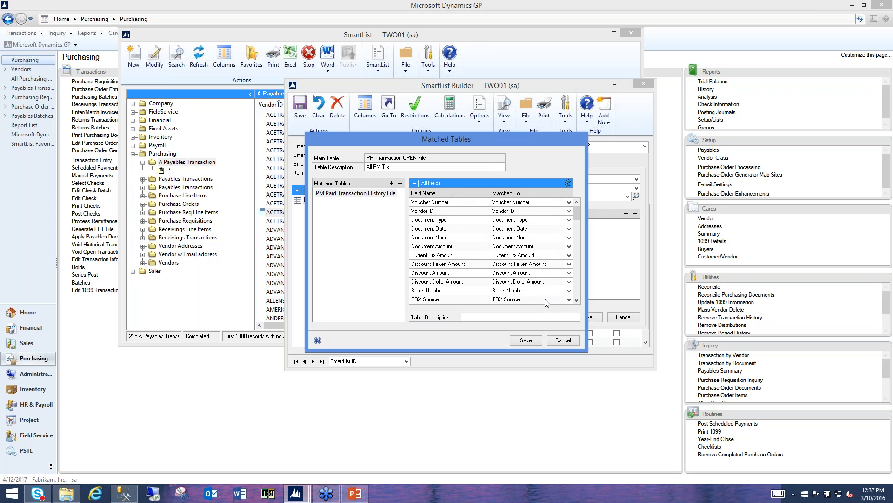
Check the field matches of the history table, describe it as All PM Trx, and save the matched tables
left_click(563, 202)
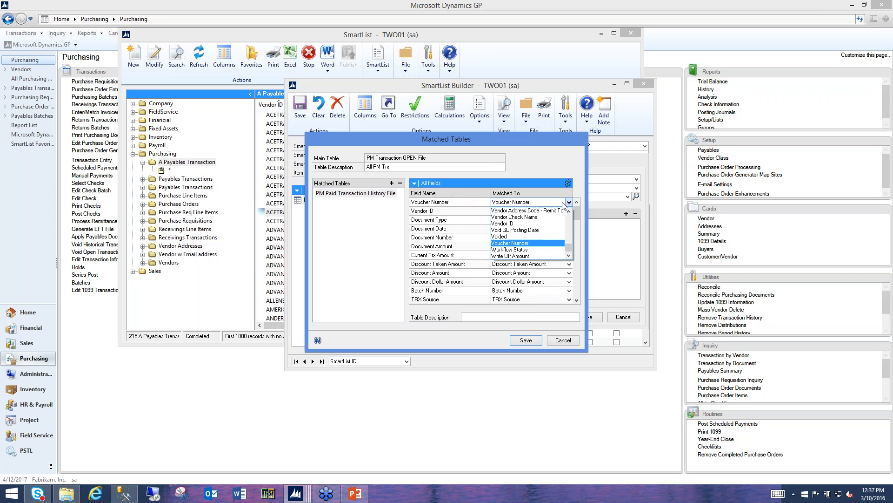
left_click(563, 203)
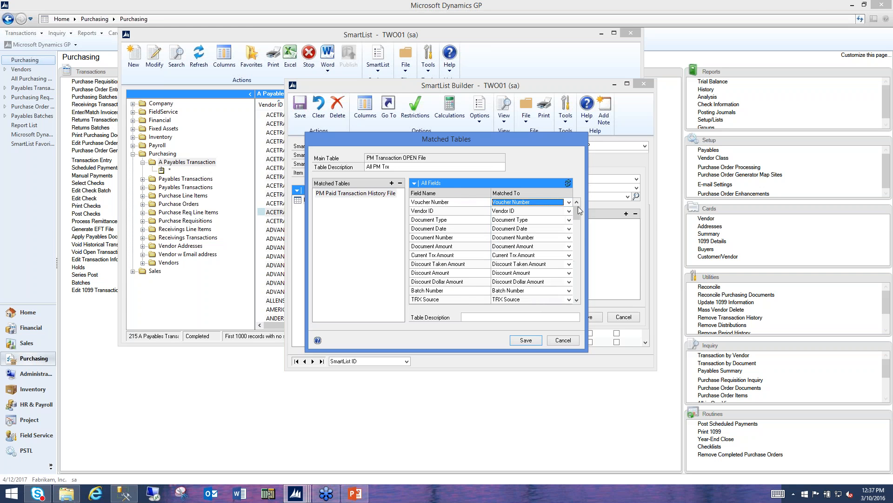
scroll(572, 249, "down", 5)
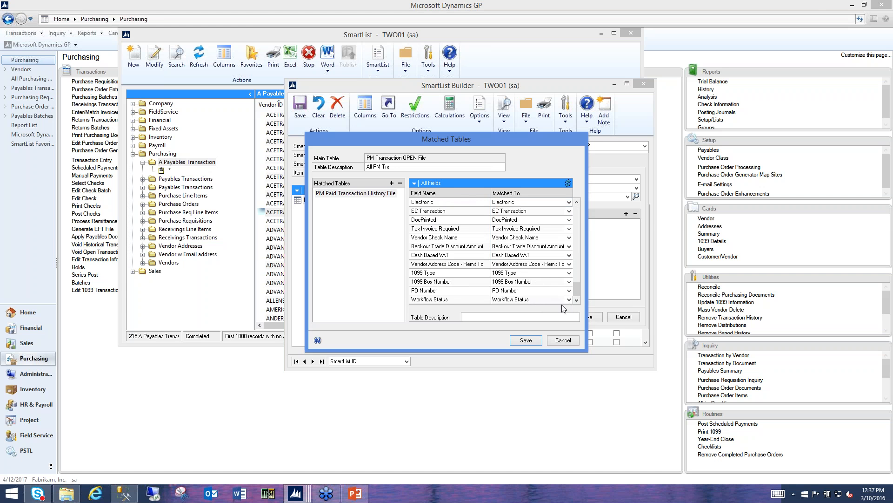
left_click(509, 315)
type("All PM Trx")
left_click(519, 341)
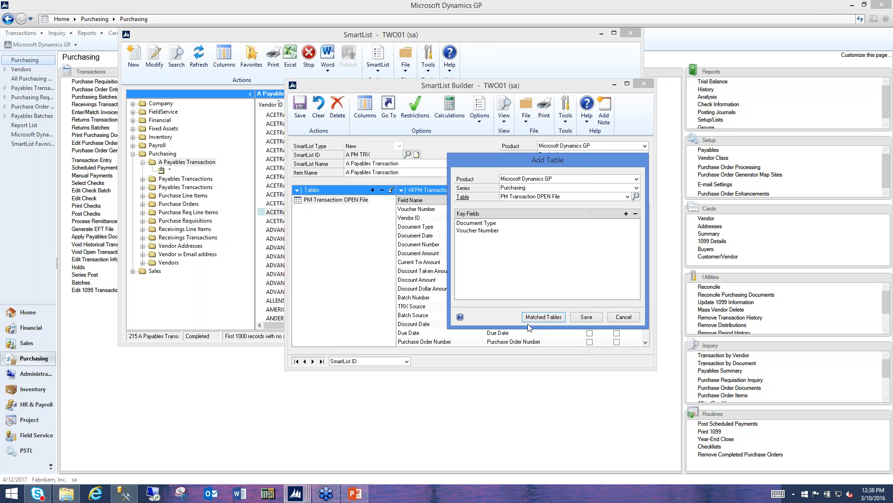
Save the PM Transaction OPEN File table and the SmartList, and review the refreshed list
left_click(586, 317)
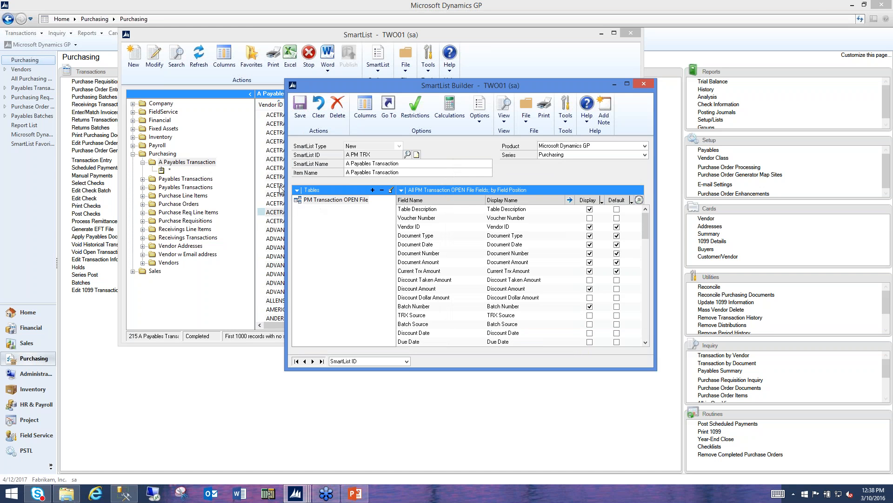
left_click(300, 103)
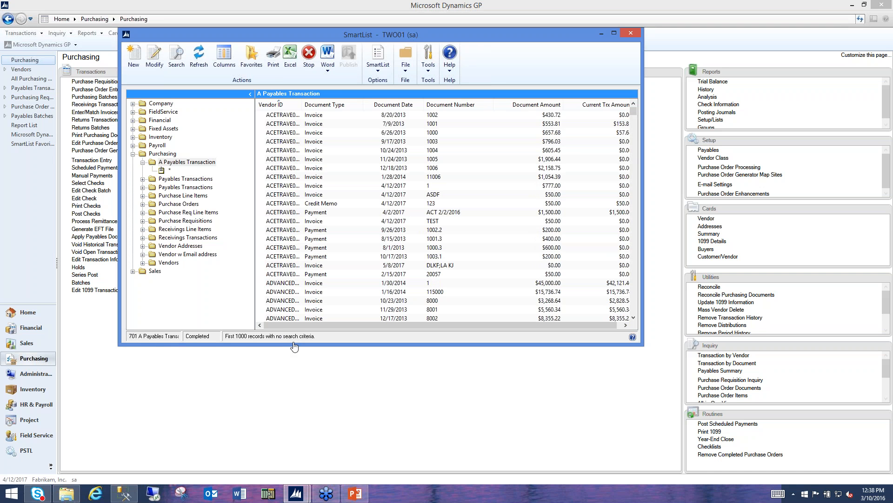
mouse_move(356, 326)
left_mouse_down()
mouse_move(418, 316)
mouse_move(343, 317)
left_mouse_up()
Reopen the A Payables Transaction SmartList for modification and start adding an Open Form Go To
left_click(154, 58)
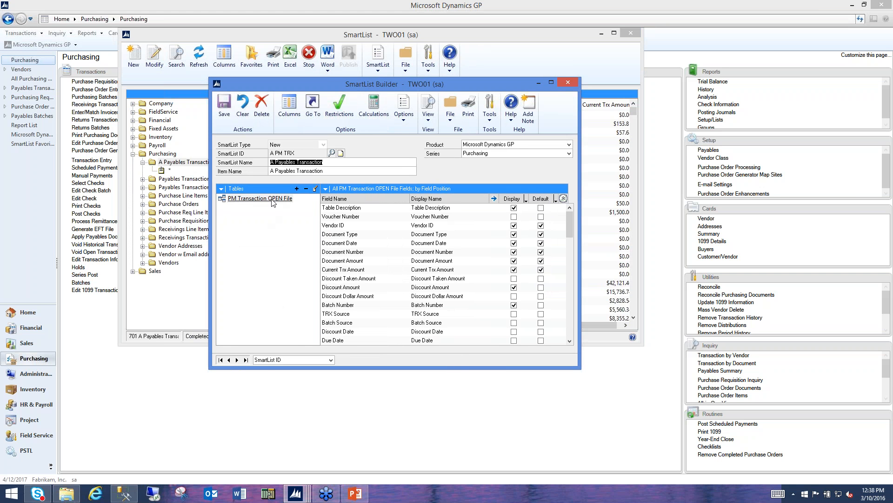
left_click(272, 199)
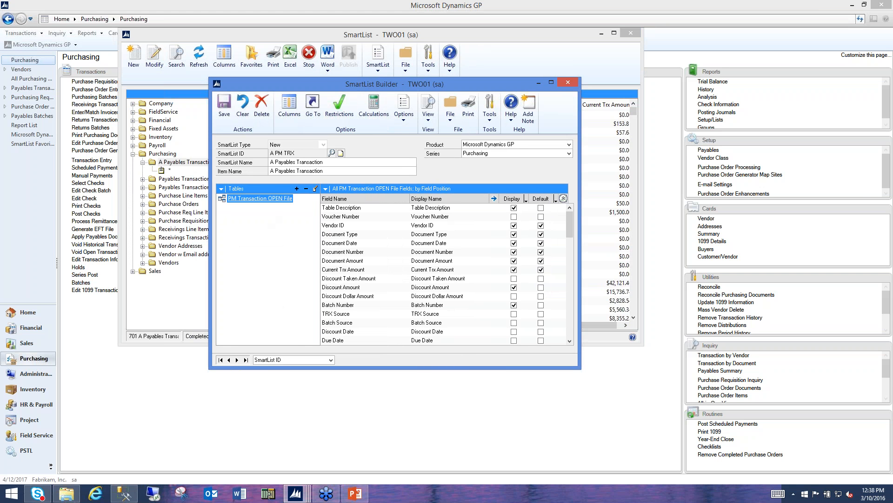
left_click(313, 112)
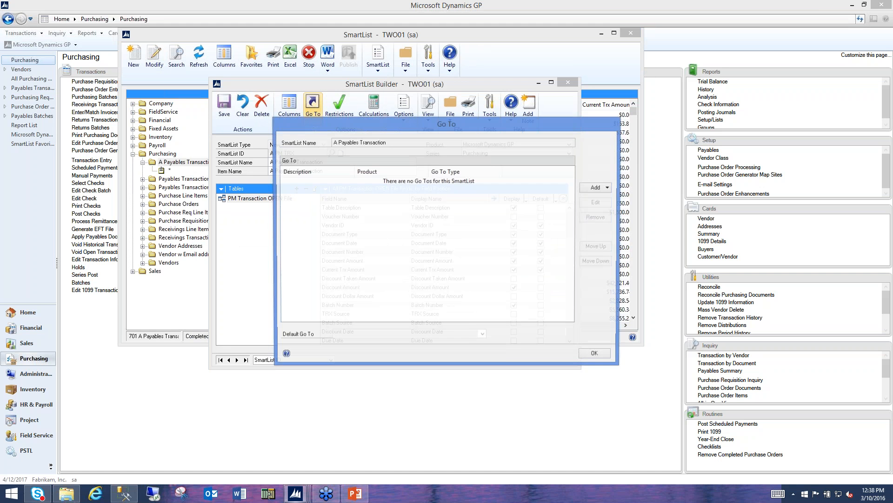
left_click(606, 190)
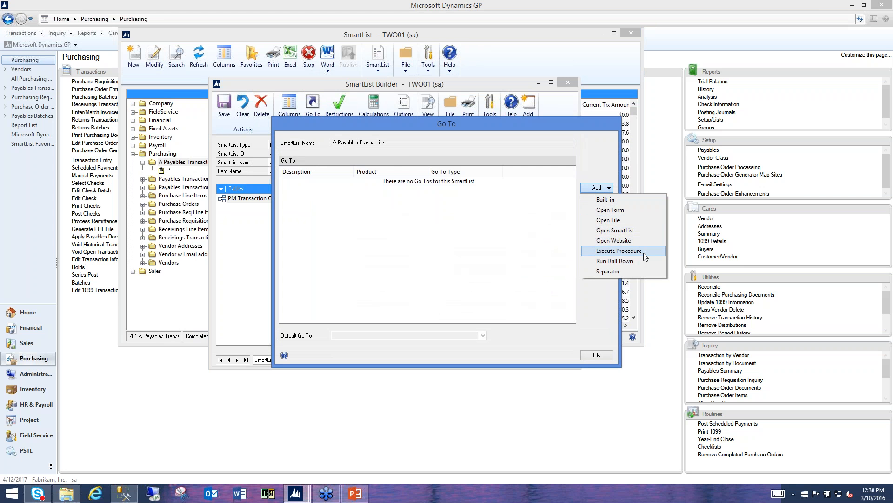
left_click(635, 212)
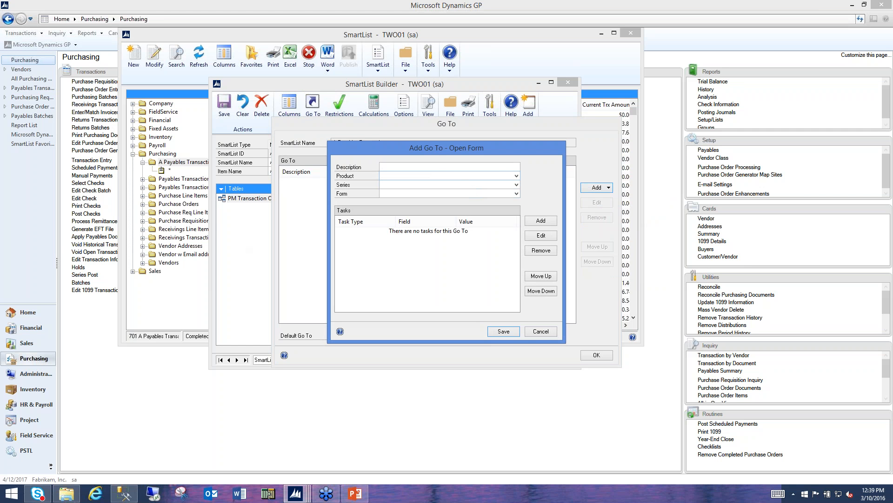
Describe the Go To as Vendor Maintenance and target the Vendor Maintenance form in the Microsoft Dynamics GP Purchasing series
type("endor Maintenanc")
key("Tab")
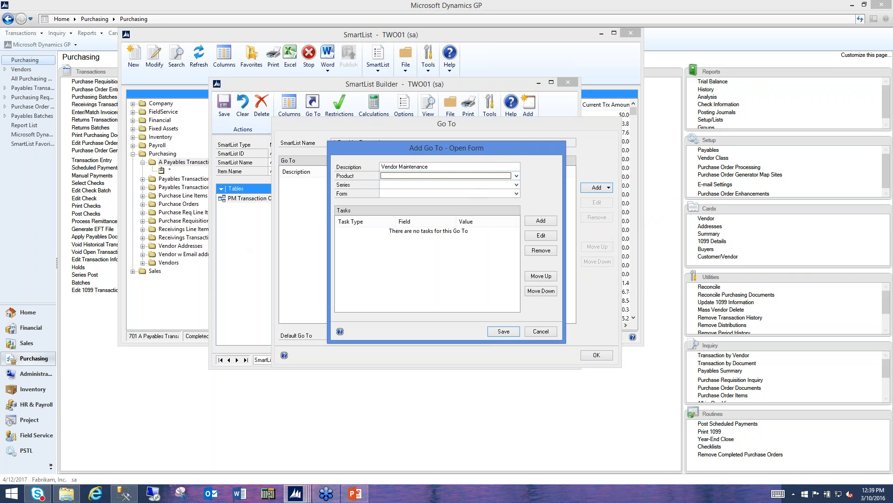
left_click(440, 176)
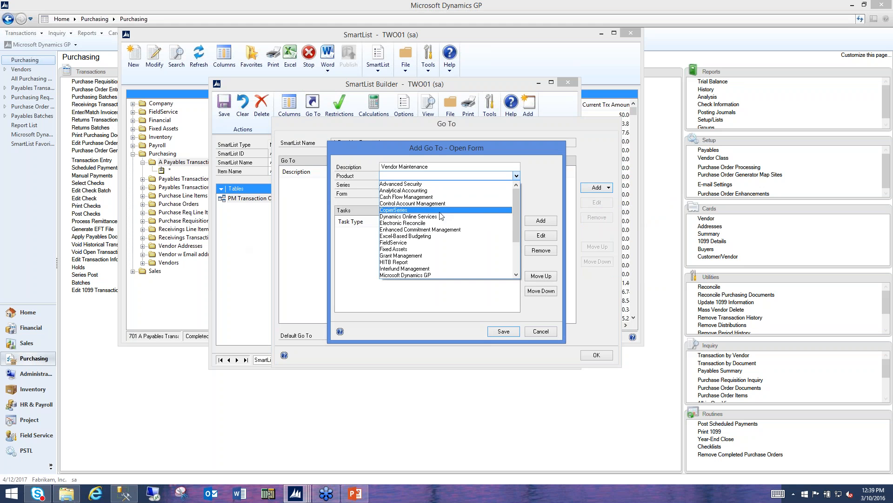
left_click_drag(517, 214, 517, 231)
left_click(418, 242)
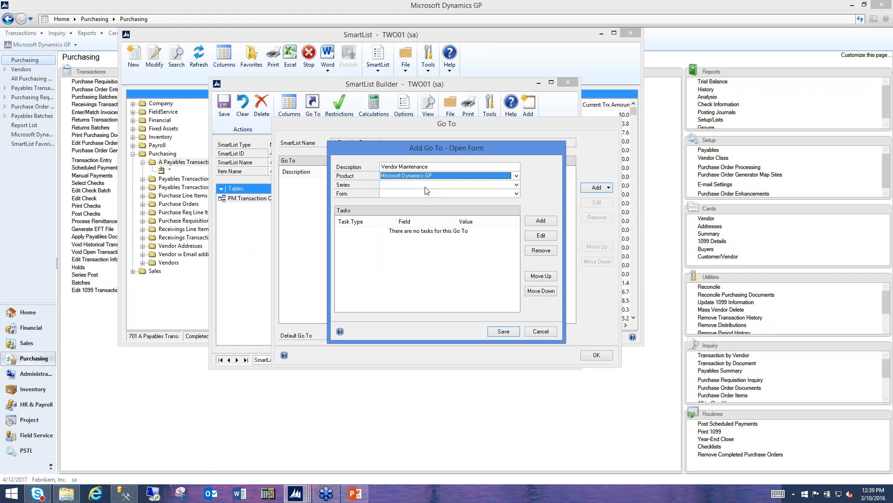
left_click(442, 184)
left_click(421, 207)
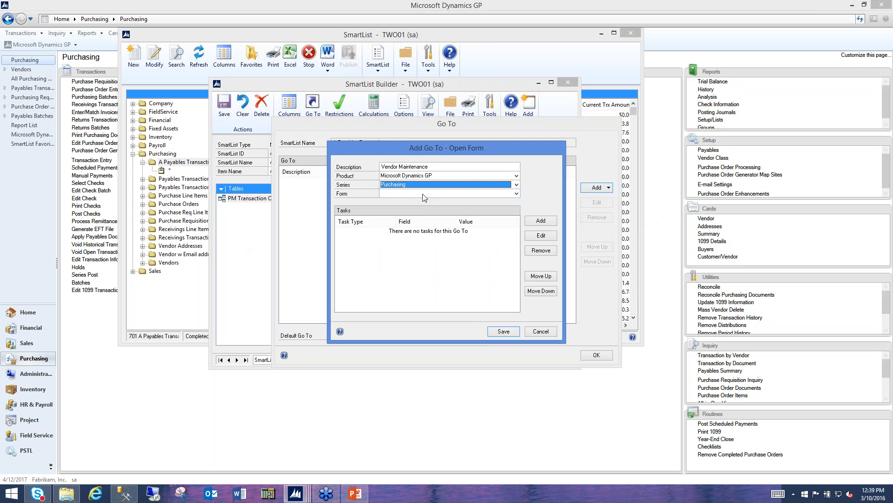
left_click(423, 194)
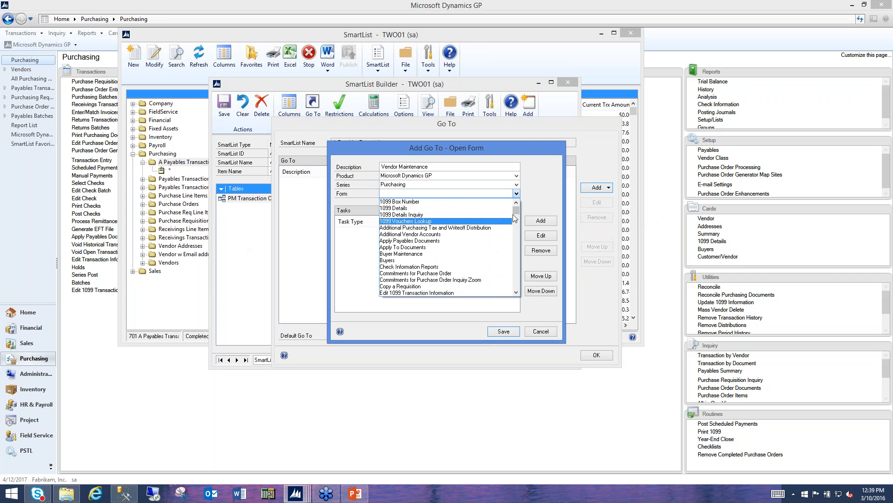
left_click_drag(518, 209, 512, 285)
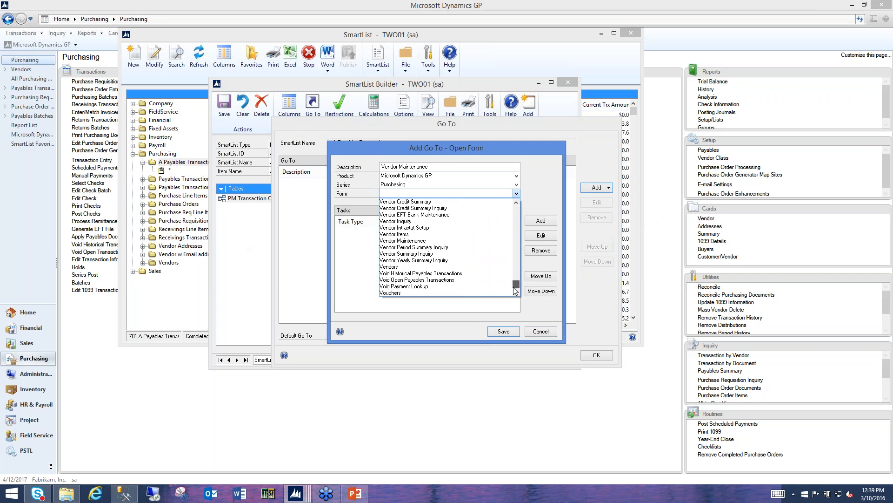
left_click(449, 241)
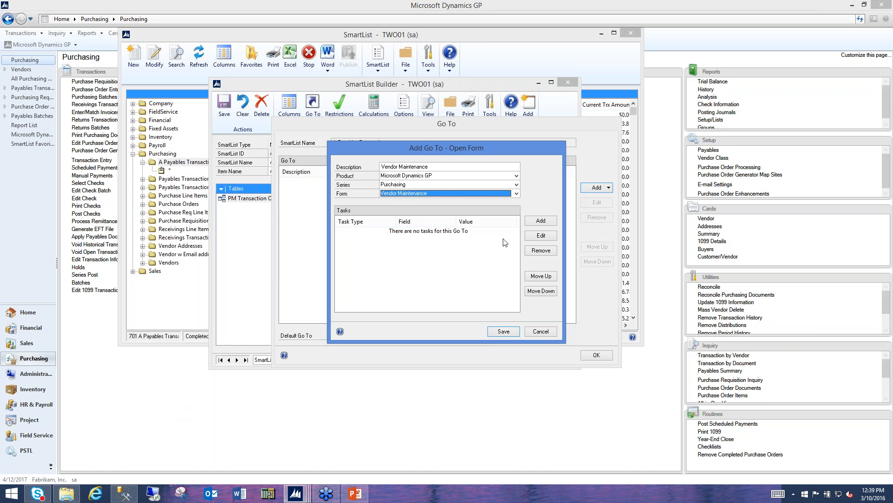
Add a task that sets the form's Vendor ID from PM Transaction OPEN File's Vendor ID and runs the field script
left_click(541, 220)
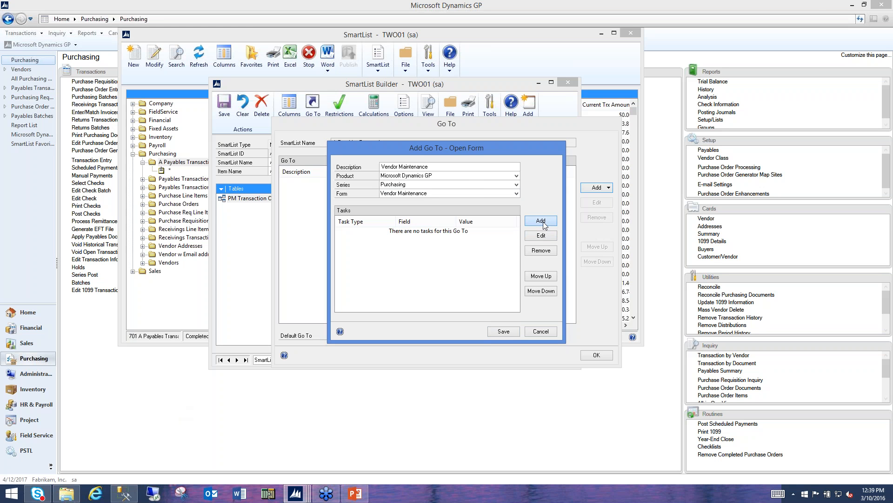
left_click(490, 211)
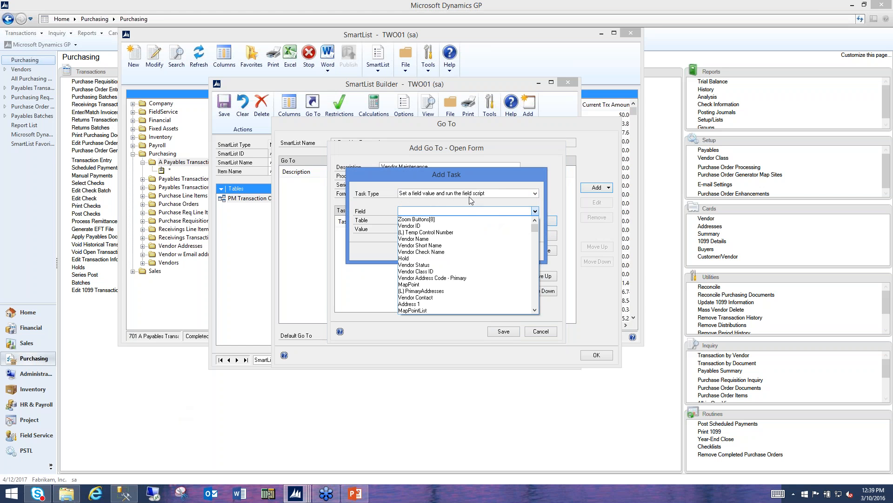
left_click(462, 226)
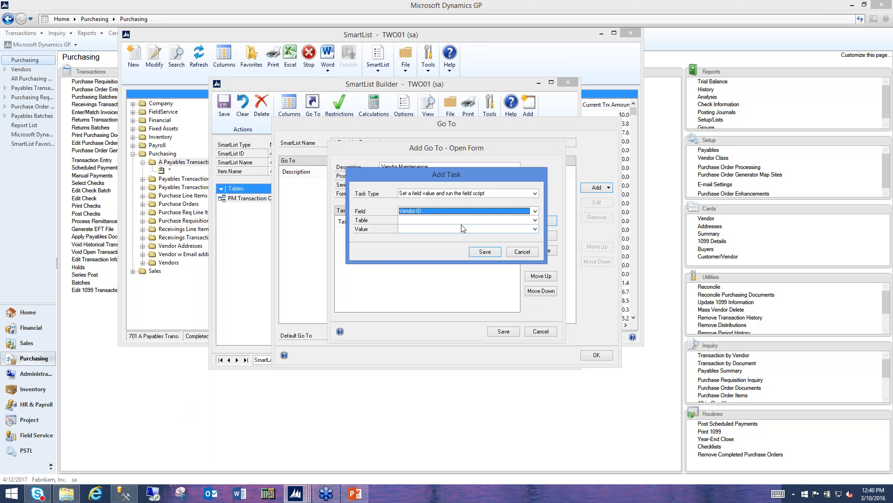
left_click(461, 220)
left_click(460, 228)
left_click(460, 228)
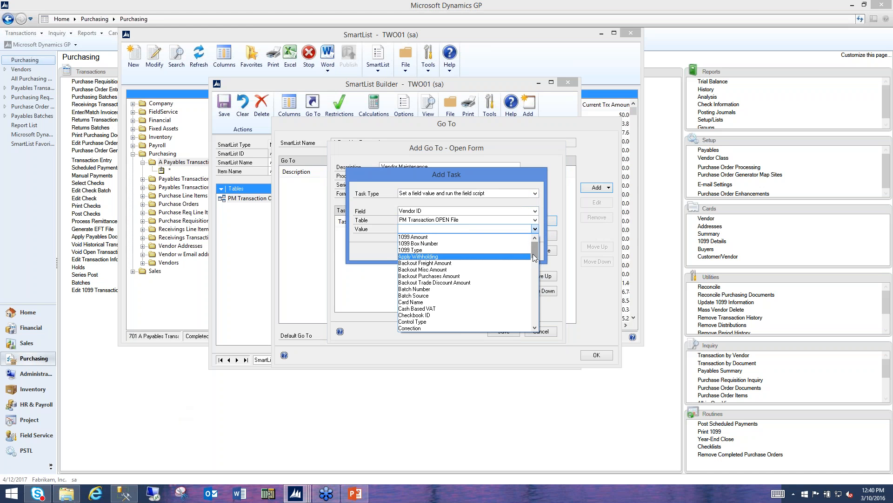
left_click_drag(535, 257, 520, 321)
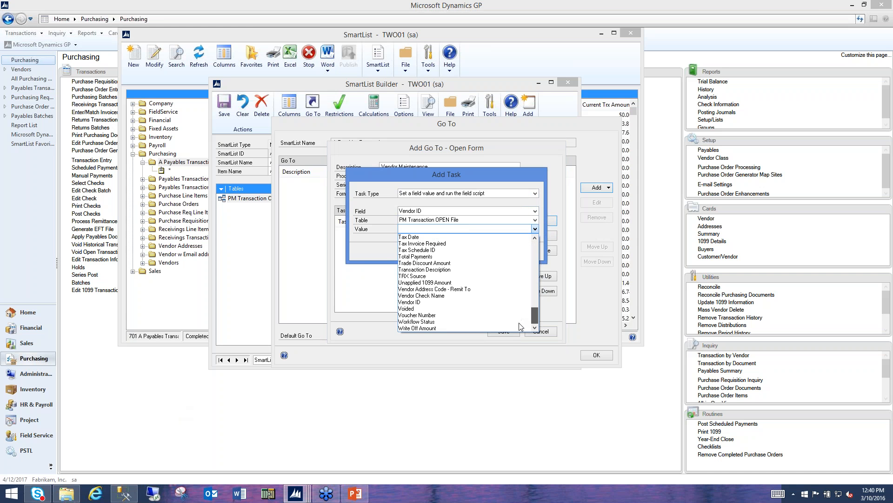
left_click(488, 302)
left_click(484, 251)
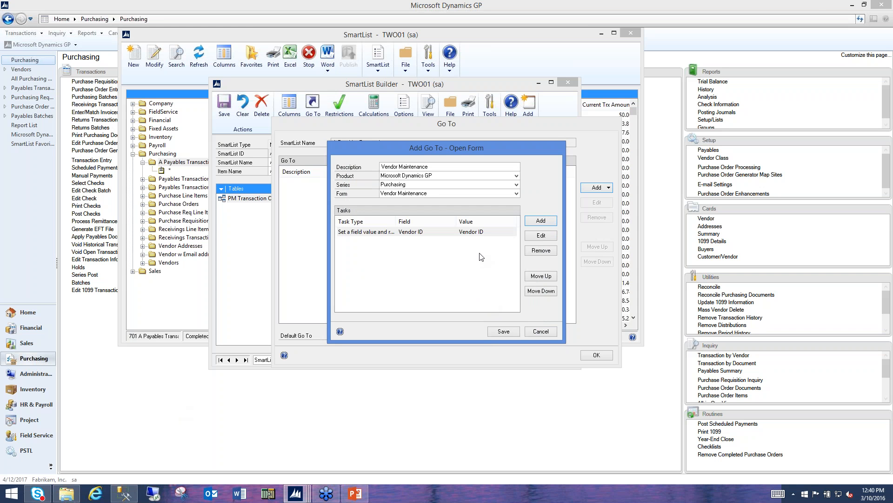
Add a second Go To task of type Run a field script for the Vendor ID field
left_click(540, 220)
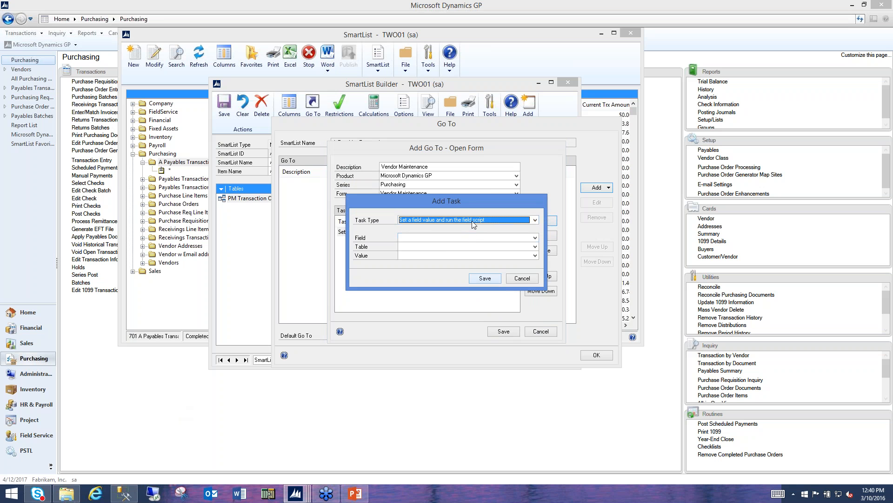
left_click(465, 220)
left_click(462, 235)
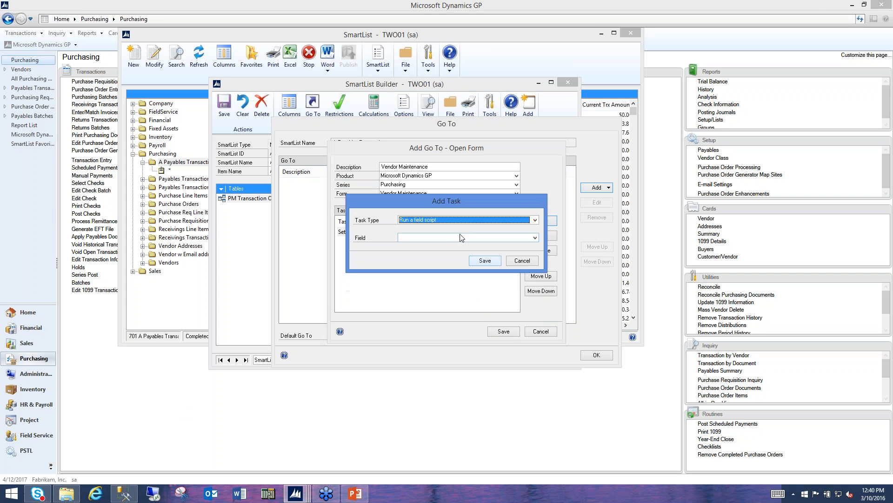
left_click(463, 238)
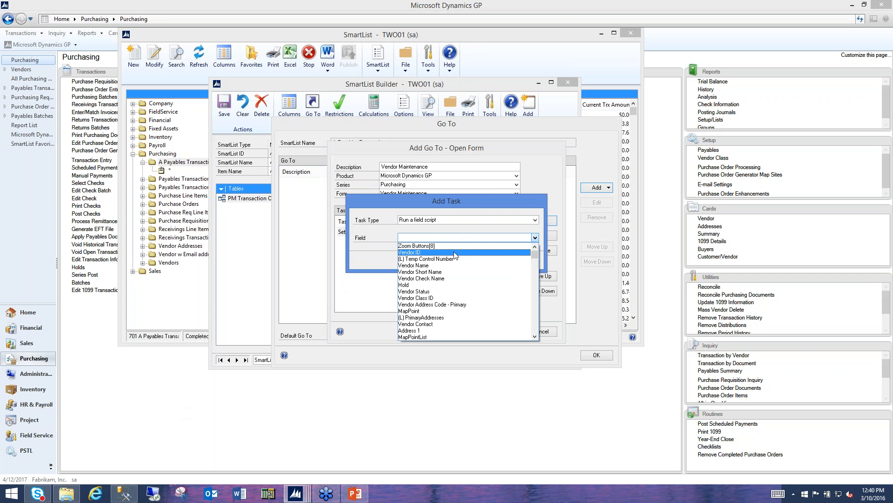
left_click(455, 253)
left_click(481, 262)
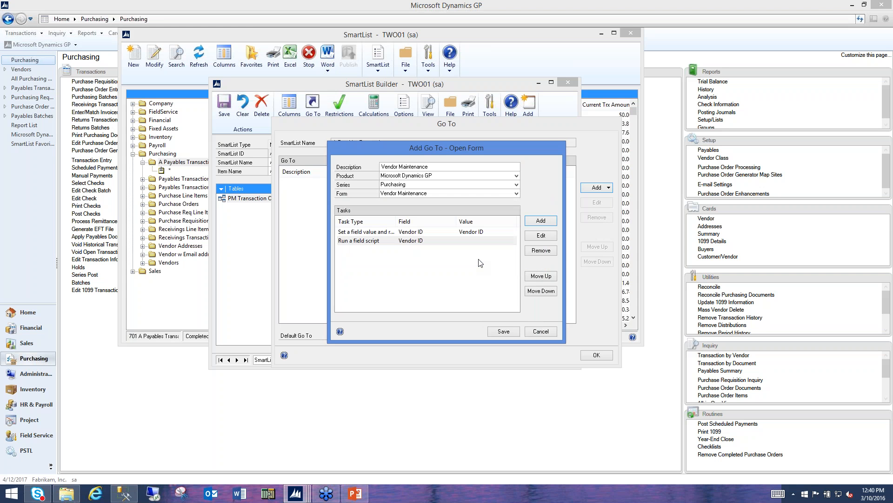
Save the Go To, make Vendor Maintenance the default Go To, and save the SmartList
left_click(501, 331)
left_click(474, 335)
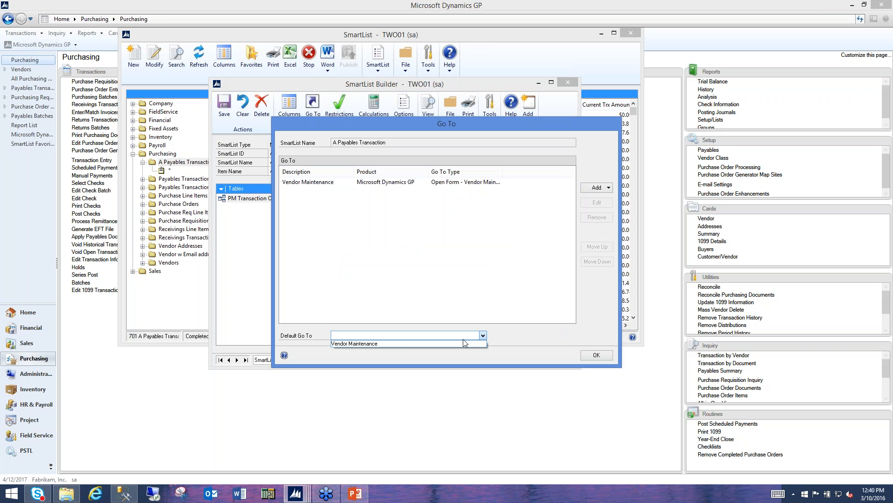
left_click(460, 343)
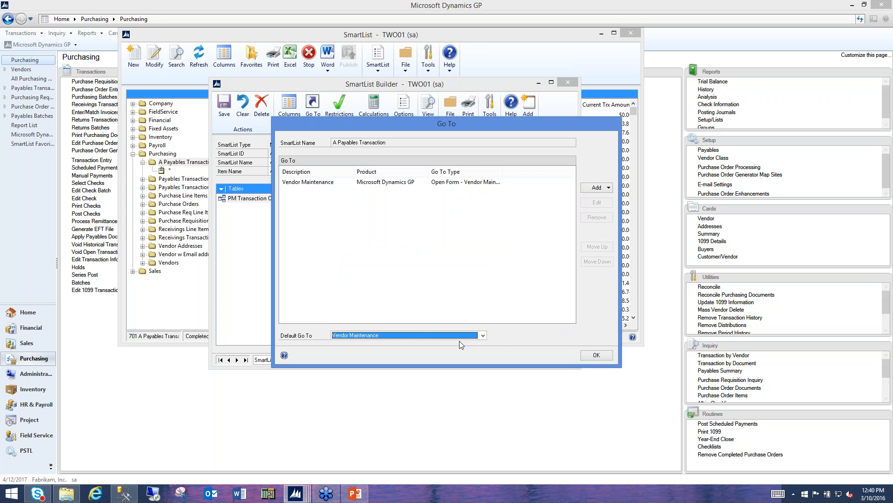
left_click(597, 354)
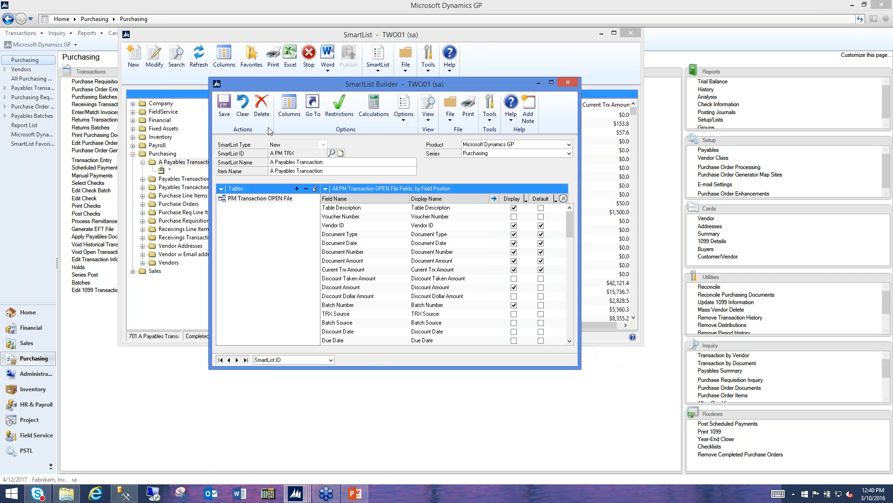
left_click(225, 107)
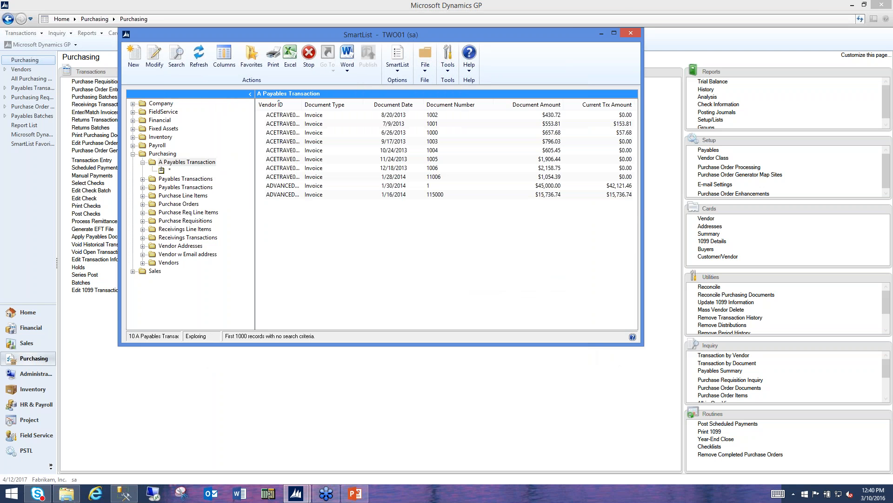
Test the default Go To on invoice 1006, inspect the vendor record it opens, and close that record
left_click(354, 170)
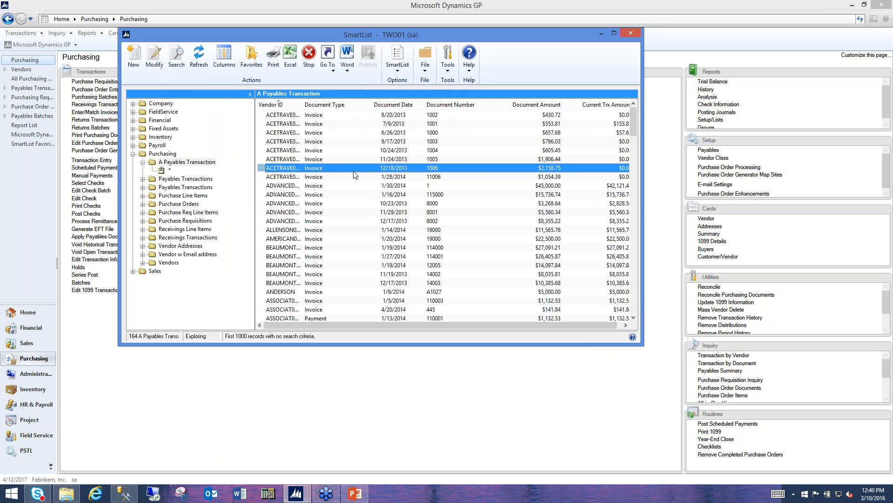
double_click(353, 169)
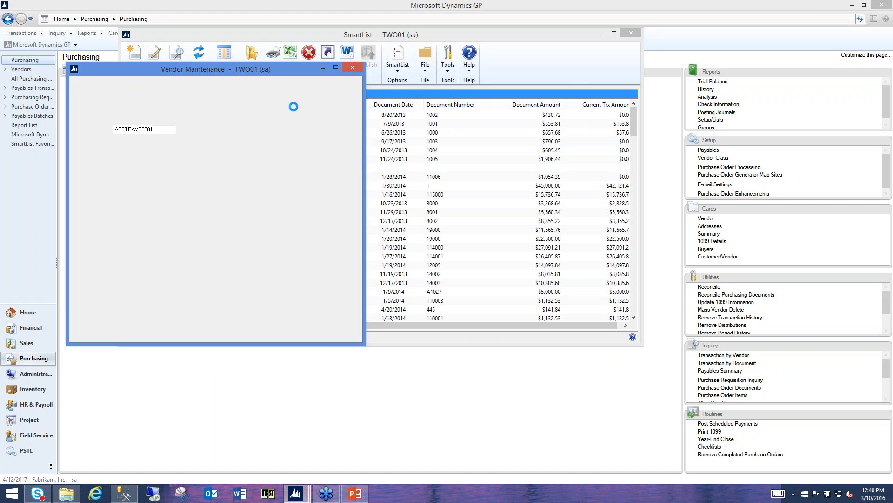
left_click_drag(274, 68, 535, 154)
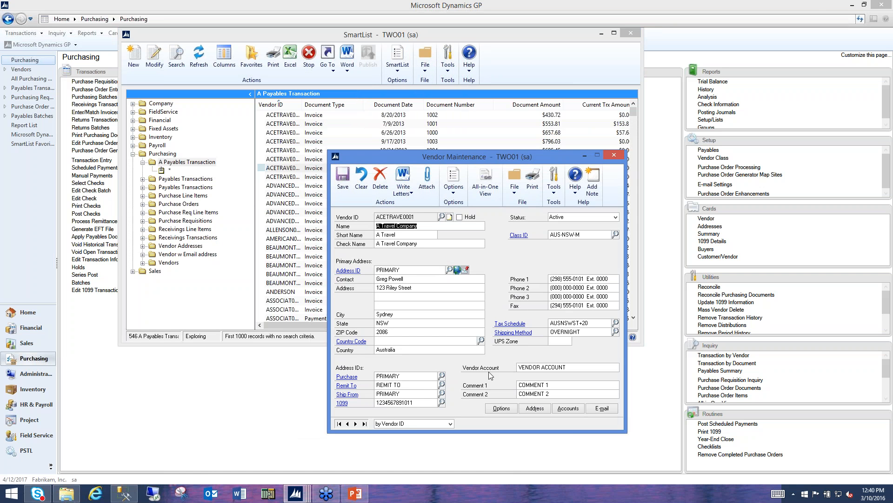
left_click(614, 156)
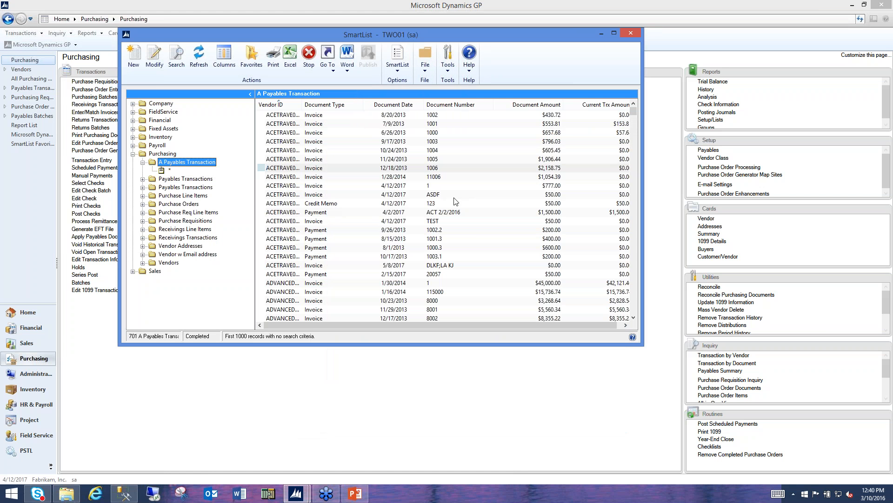
Reopen the A Payables Transaction SmartList for modification and open its default column ordering
left_click(161, 64)
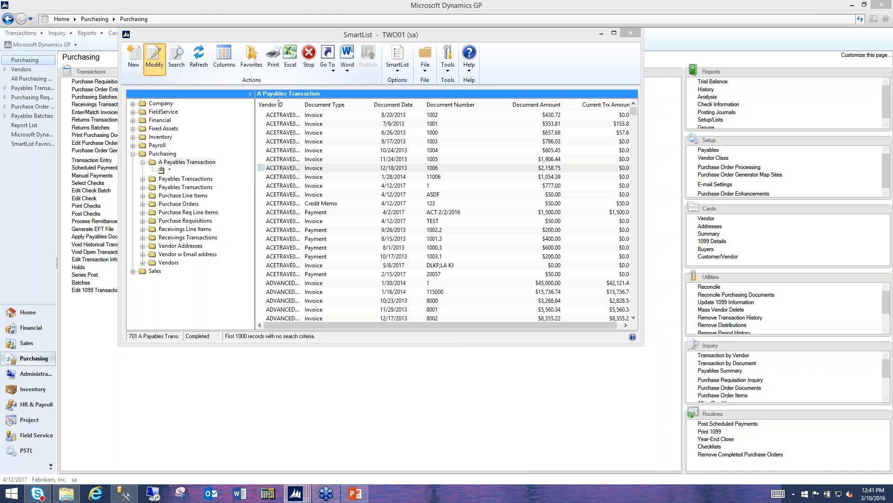
left_click_drag(177, 81, 326, 95)
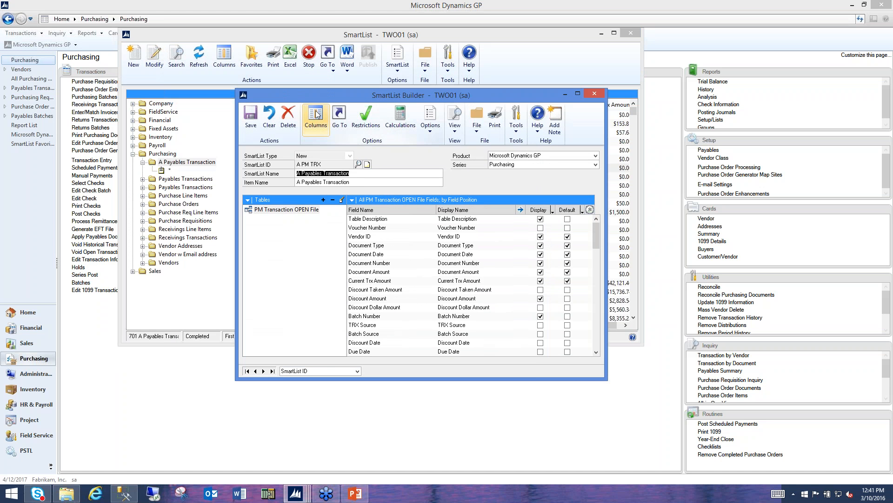
left_click(316, 114)
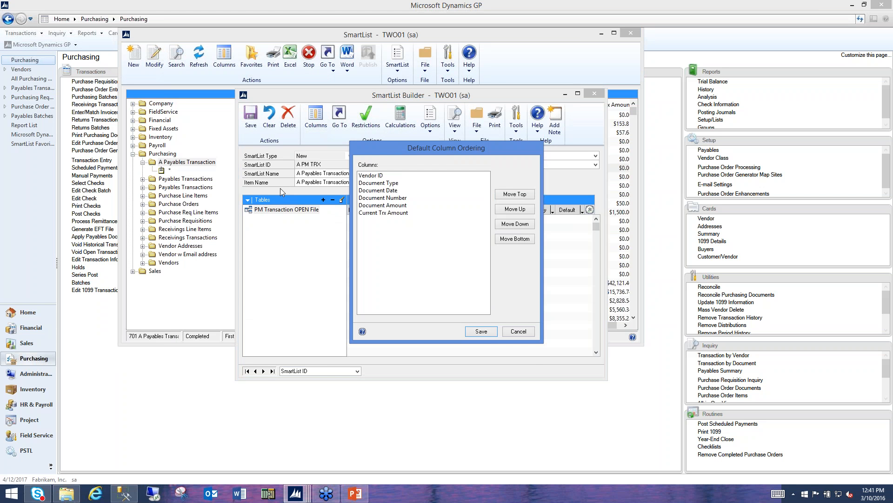
Move Document Type to the top of the default columns, return it below Vendor ID, and save the ordering
left_click(385, 183)
left_click(508, 200)
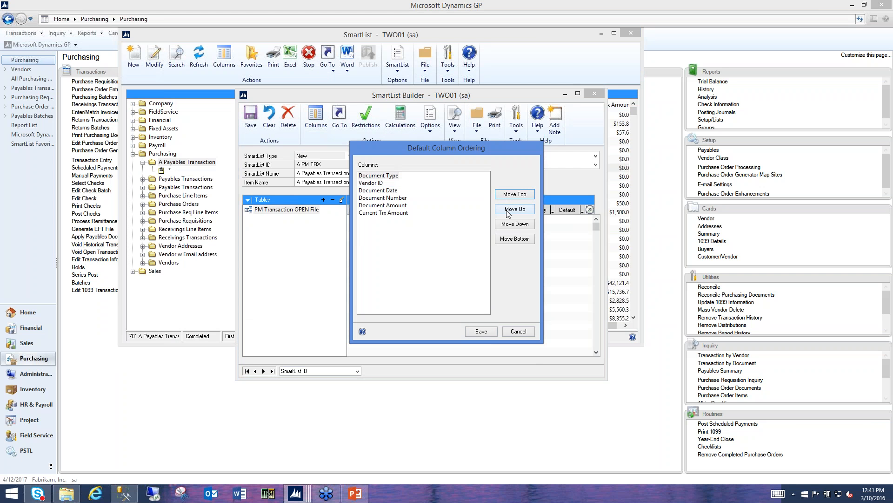
left_click(508, 212)
left_click(510, 226)
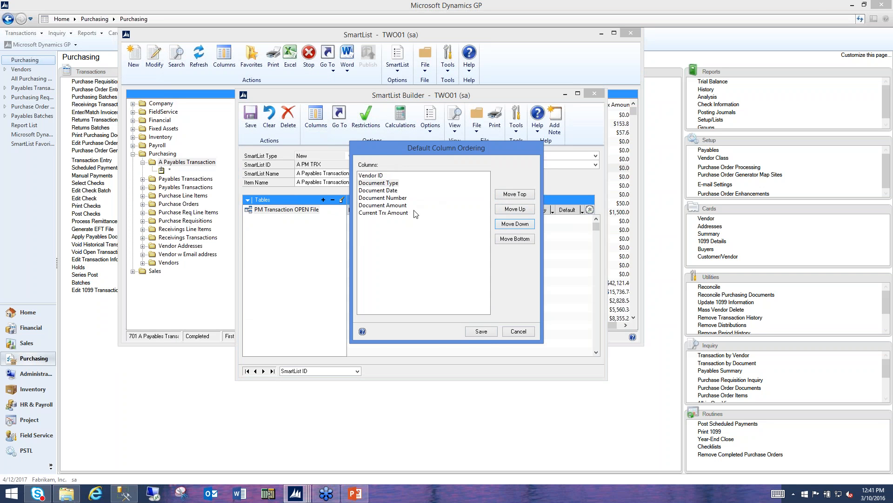
left_click(481, 331)
Examine the operators available for a new restriction, including "is equal to one of list", and discard the restriction
left_click(372, 117)
left_click_drag(403, 122, 364, 183)
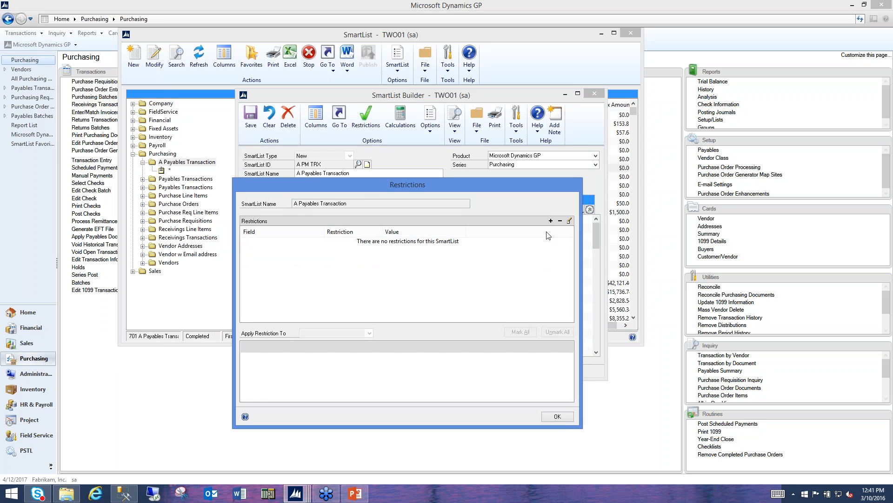
left_click(551, 221)
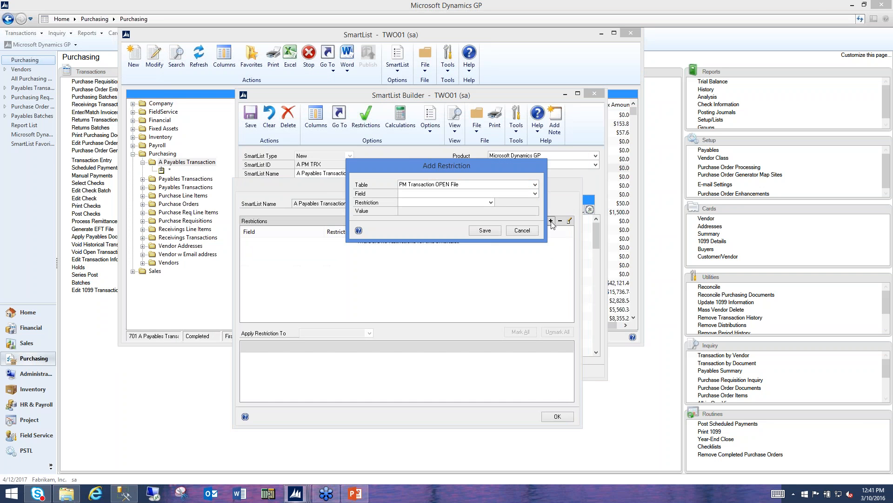
left_click(490, 202)
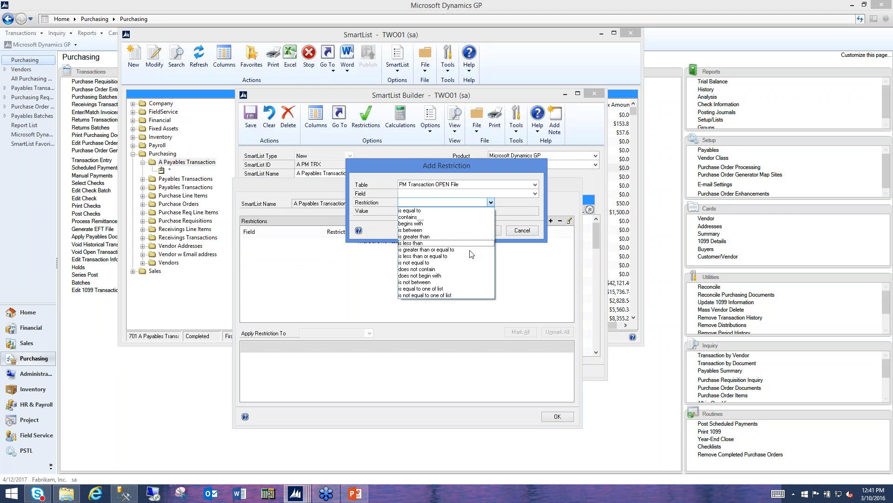
left_click(441, 289)
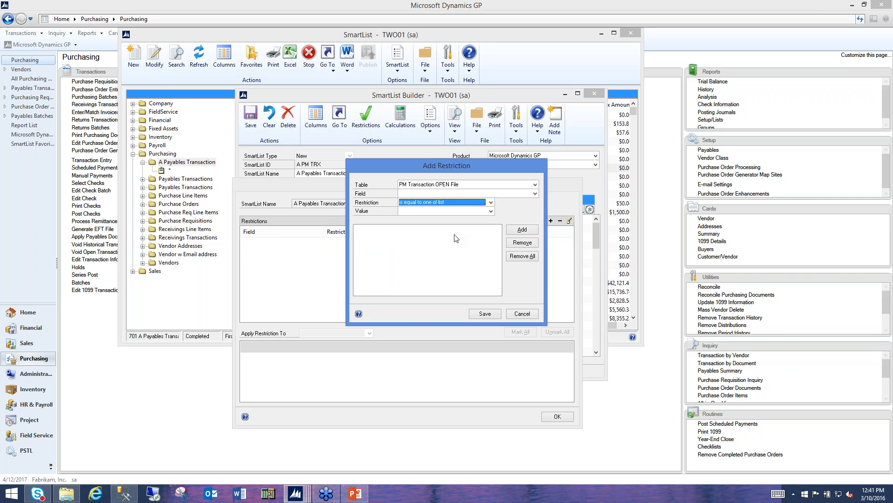
left_click(490, 211)
left_click(513, 208)
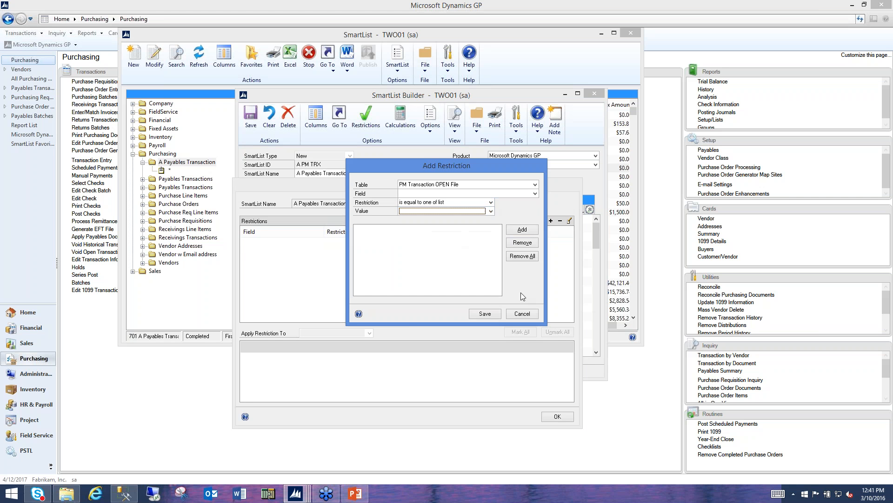
left_click(517, 314)
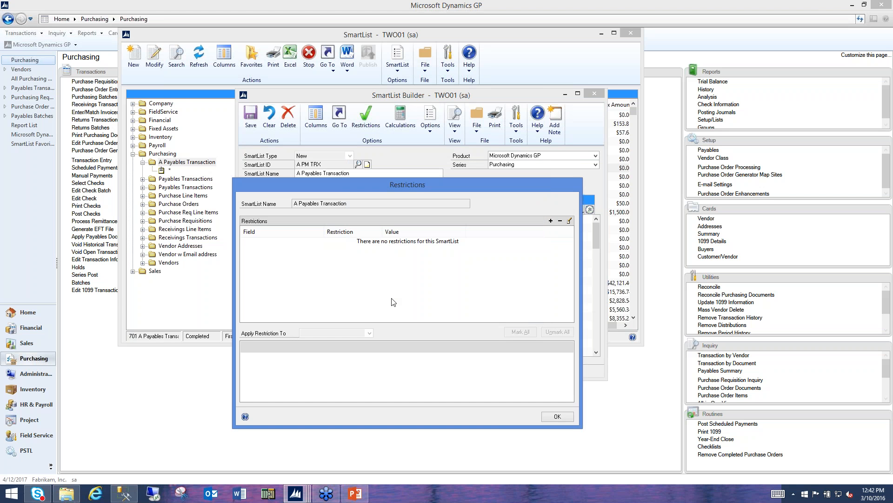
left_click(557, 417)
Add a calculated field named Amount Paid with the Currency field type
left_click(401, 119)
left_click_drag(400, 120, 320, 159)
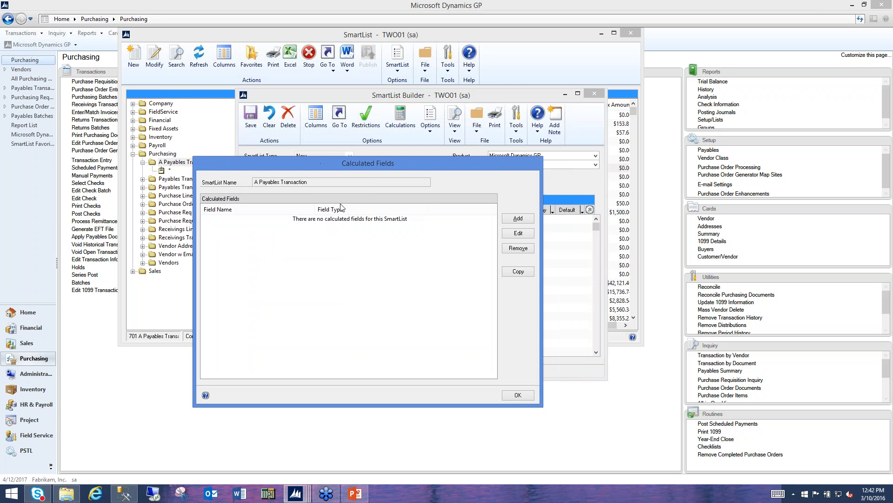
left_click(512, 220)
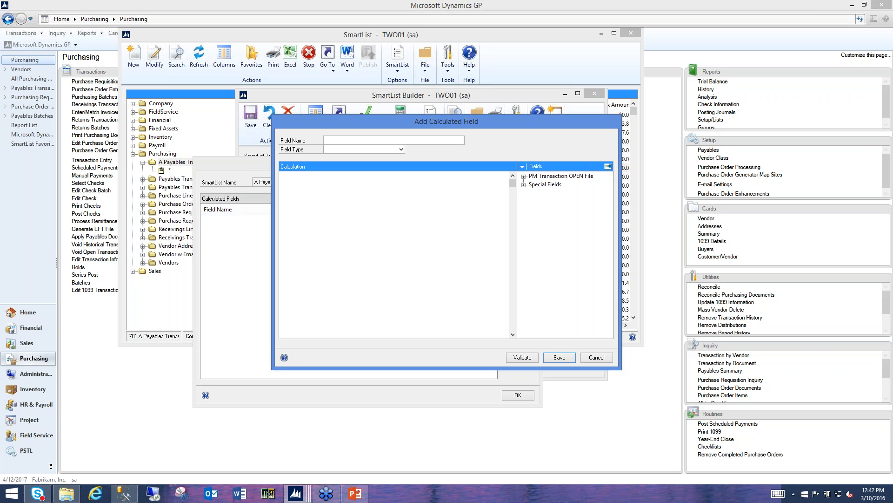
type("ount P")
left_click(401, 150)
left_click(391, 158)
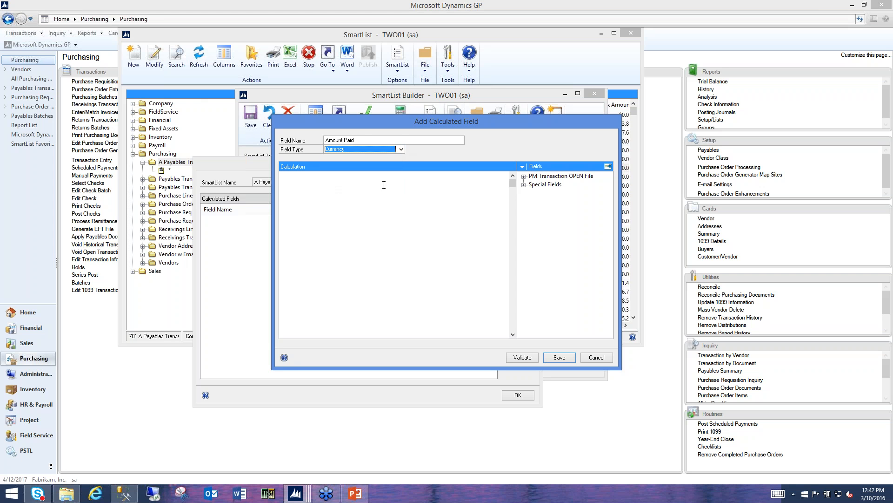
Browse the special fields, PM Transaction OPEN File fields, and string and system functions available for the calculation
left_click(376, 206)
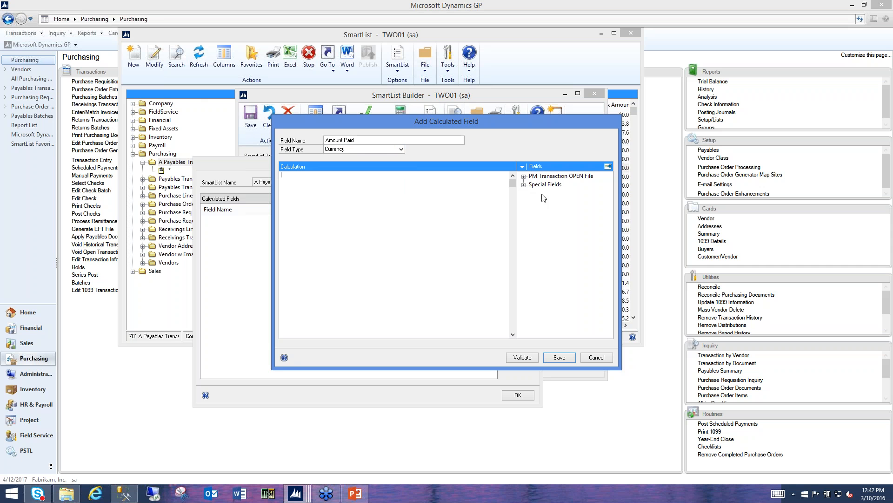
left_click(524, 184)
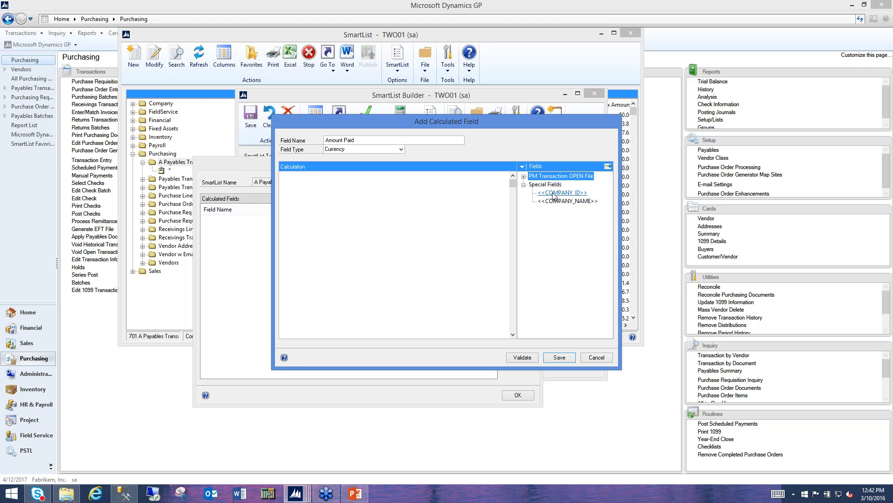
left_click(523, 176)
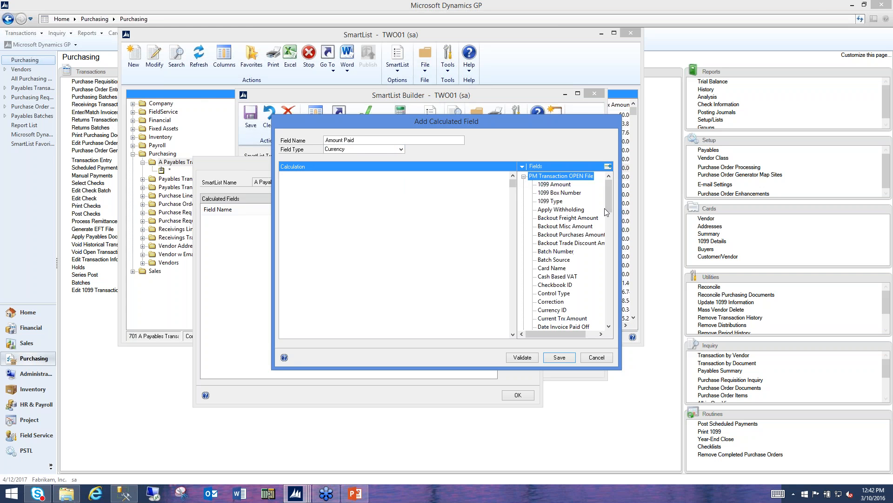
scroll(601, 191, "down", 5)
scroll(600, 191, "up", 5)
left_click(522, 166)
left_click(544, 187)
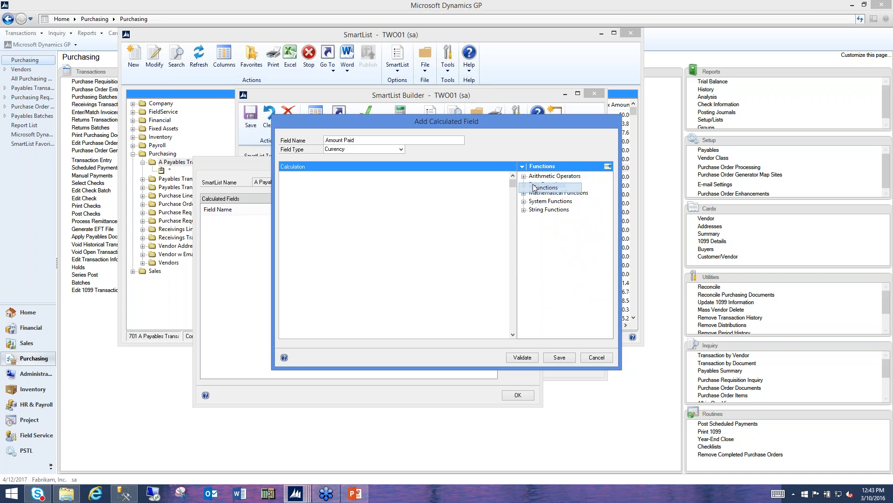
left_click(524, 210)
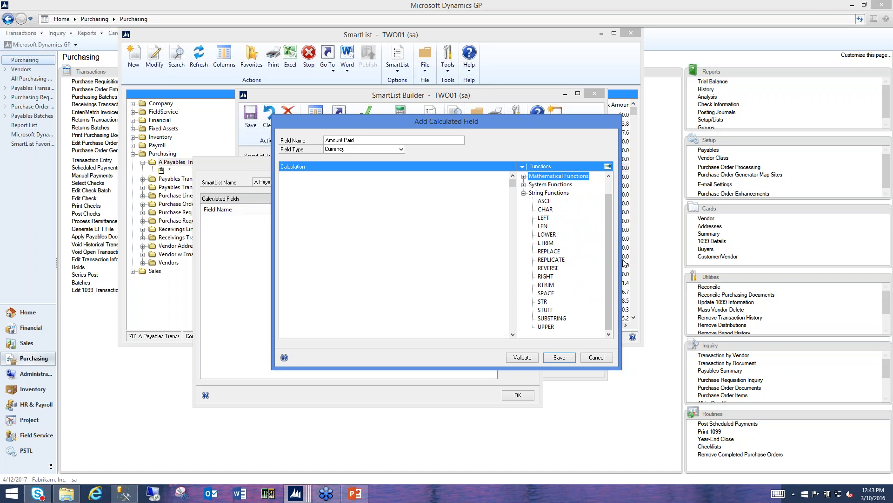
left_click(524, 184)
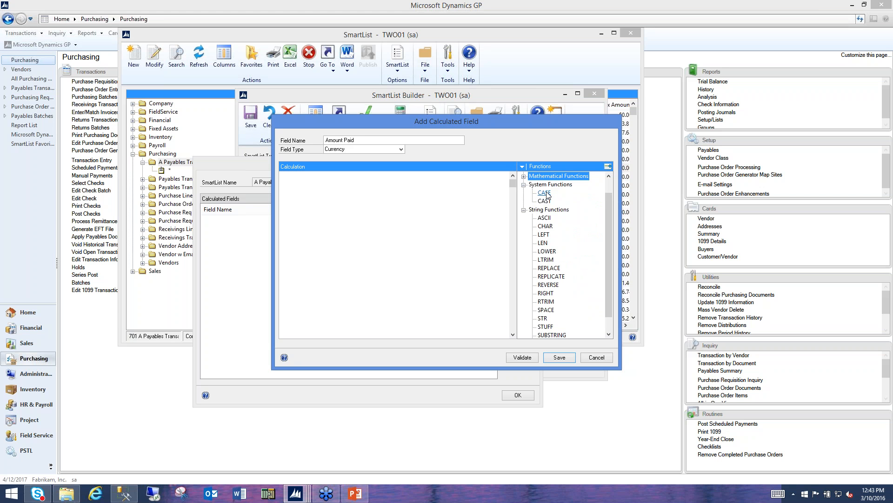
Try the CASE function template in the Amount Paid calculation and clear the expression
left_click(545, 193)
double_click(545, 193)
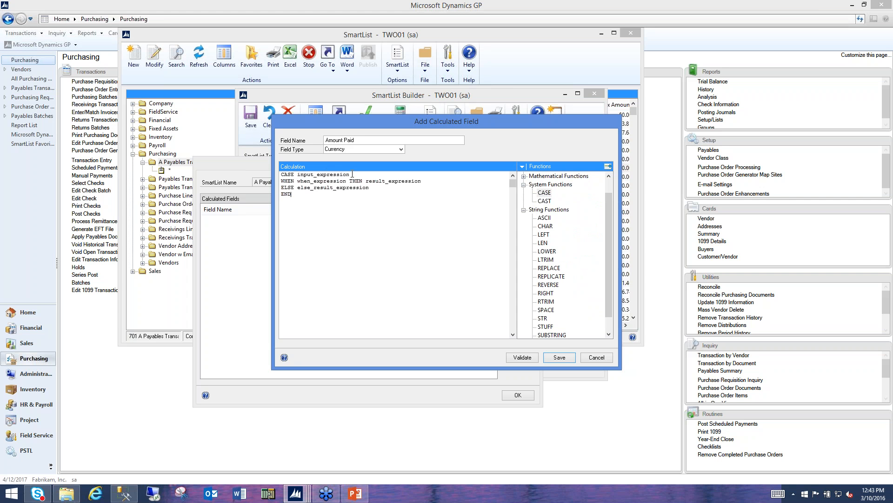
left_click_drag(304, 175, 411, 184)
left_click_drag(307, 187, 348, 191)
left_click(376, 196)
left_click_drag(292, 195, 276, 162)
key("Delete")
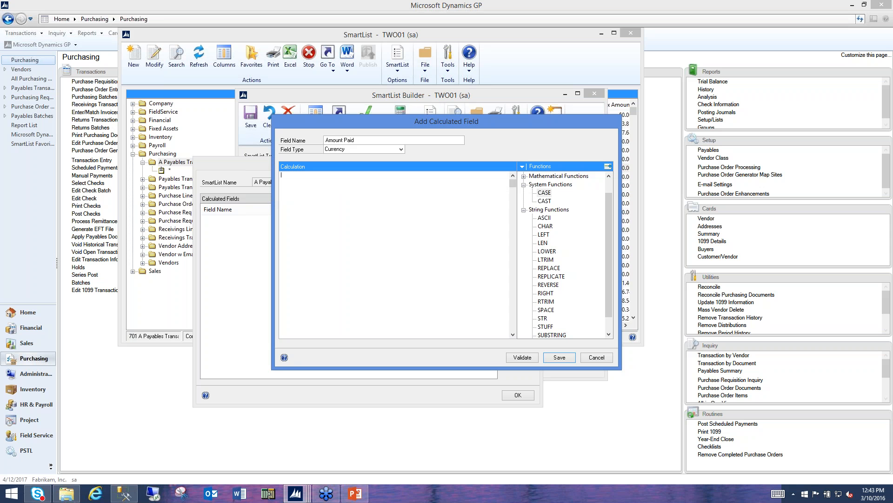
Try adding Discount Amount from the PM Transaction OPEN File to the calculation, and erase it
left_click(523, 166)
left_click(540, 177)
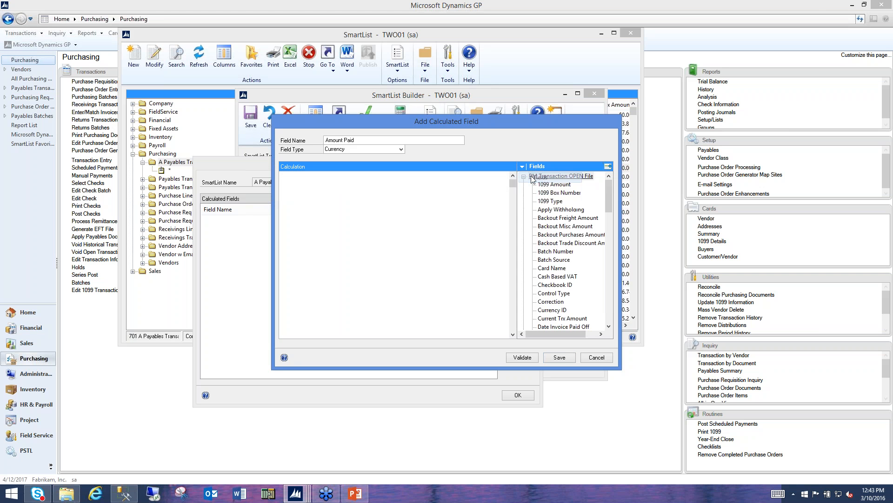
left_click_drag(608, 199, 613, 230)
double_click(566, 186)
left_click_drag(391, 175, 352, 175)
key("BackSpace")
key("BackSpace")
key("BackSpace")
key("BackSpace")
key("BackSpace")
key("BackSpace")
key("BackSpace")
key("BackSpace")
key("BackSpace")
key("BackSpace")
key("BackSpace")
key("BackSpace")
key("BackSpace")
key("BackSpace")
key("BackSpace")
key("BackSpace")
key("BackSpace")
key("BackSpace")
key("BackSpace")
key("BackSpace")
key("BackSpace")
key("BackSpace")
key("BackSpace")
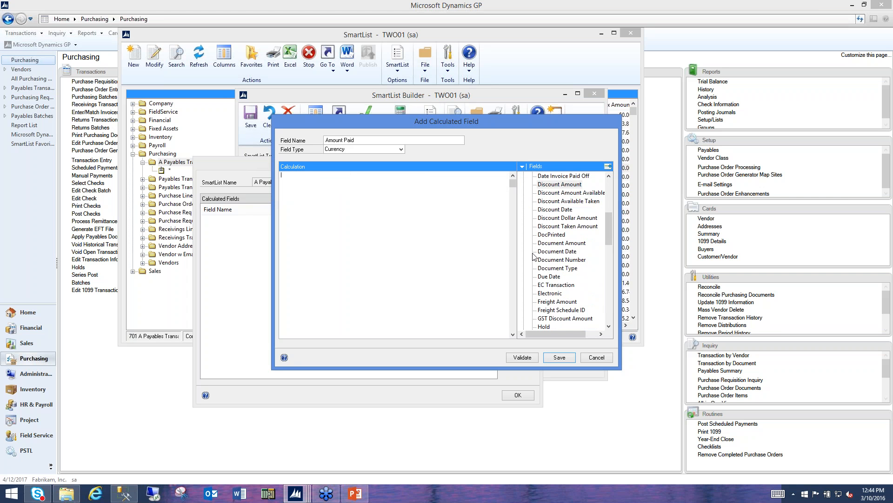
Build the Amount Paid calculation as the PM Transaction OPEN File's Document Amount minus its Current Trx Amount
double_click(562, 243)
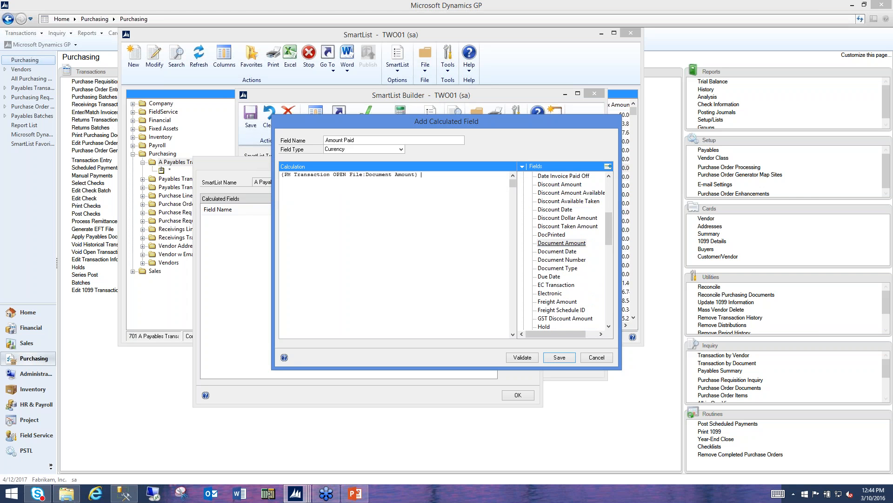
left_click(523, 166)
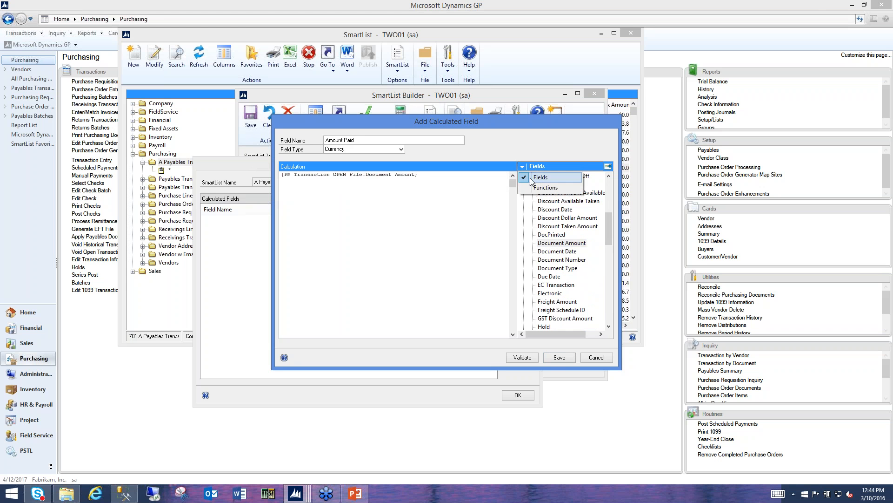
left_click(539, 188)
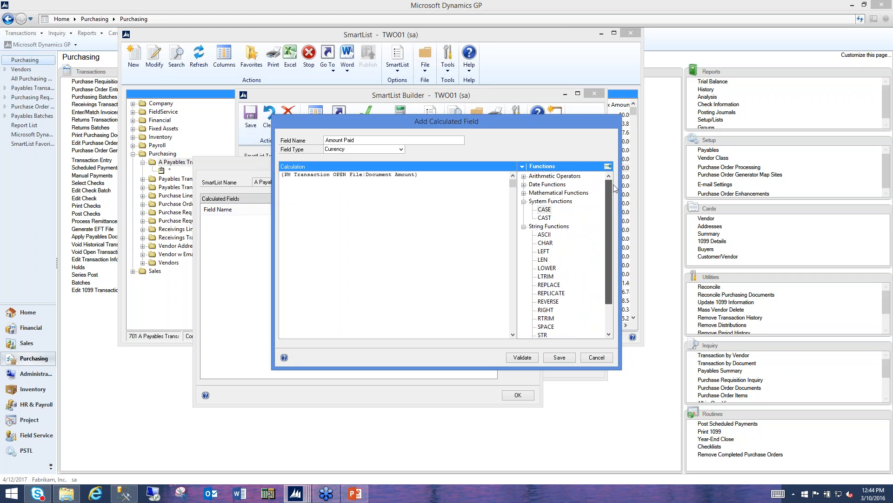
left_click(523, 177)
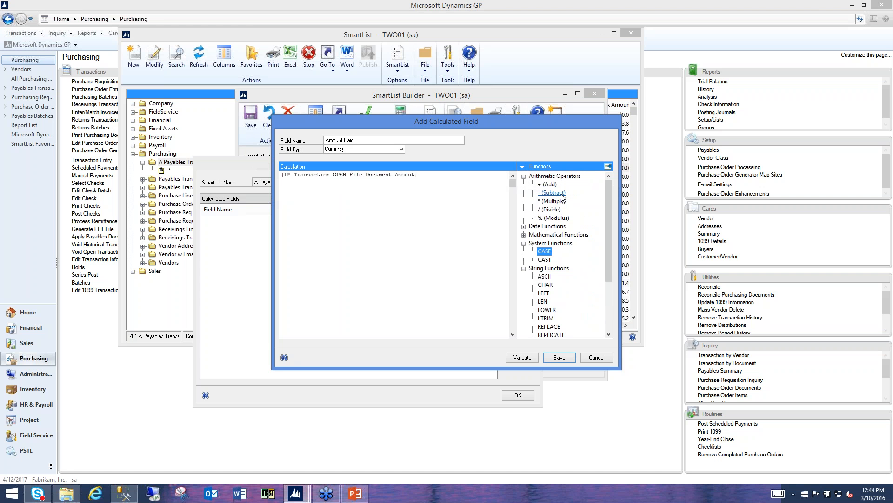
double_click(553, 192)
left_click(526, 168)
left_click(531, 177)
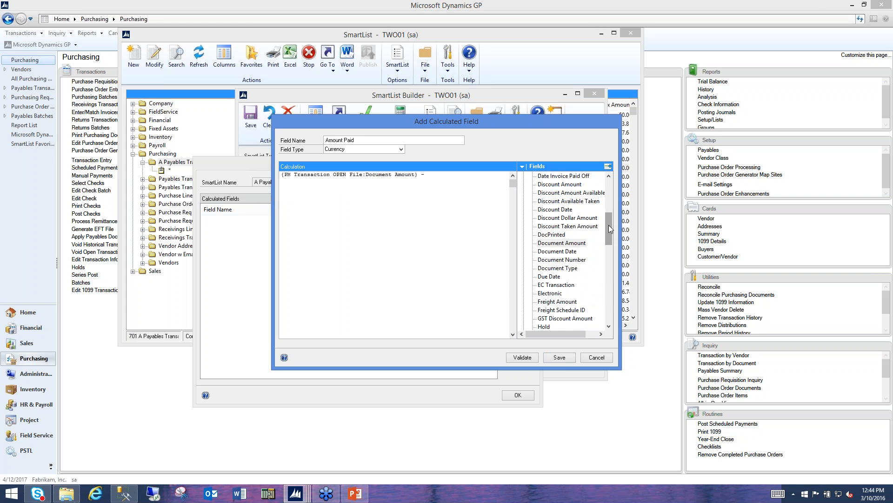
left_click_drag(610, 228, 611, 217)
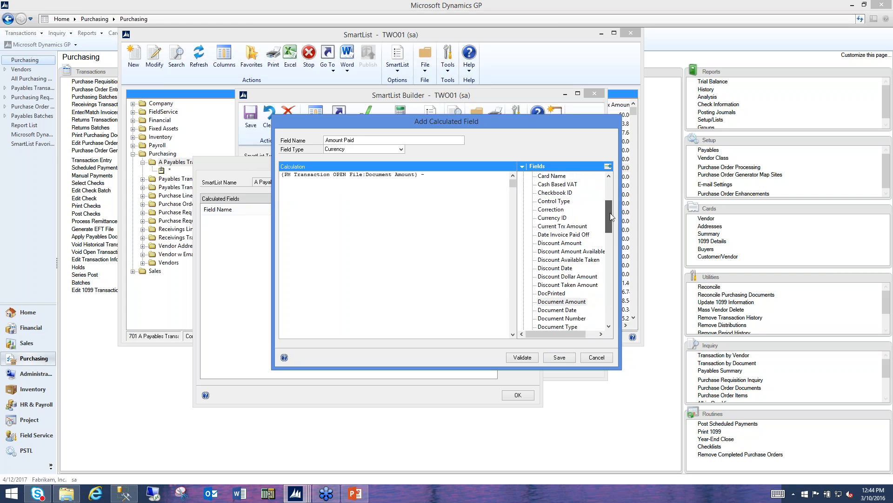
double_click(562, 226)
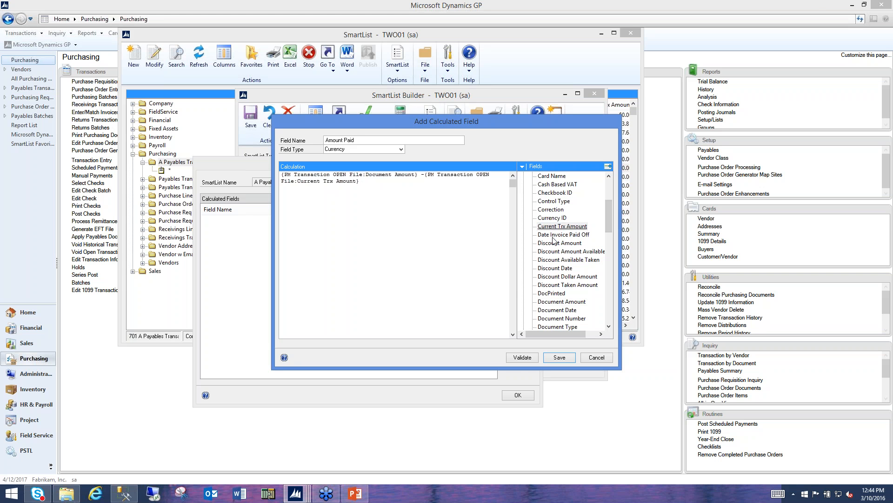
Validate and save the Amount Paid calculated field, and close the list of calculated fields
left_click(524, 357)
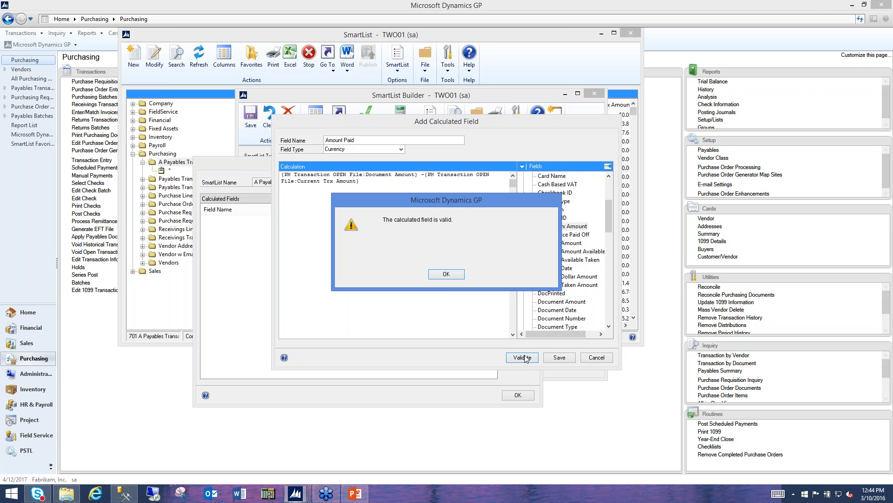
left_click(448, 271)
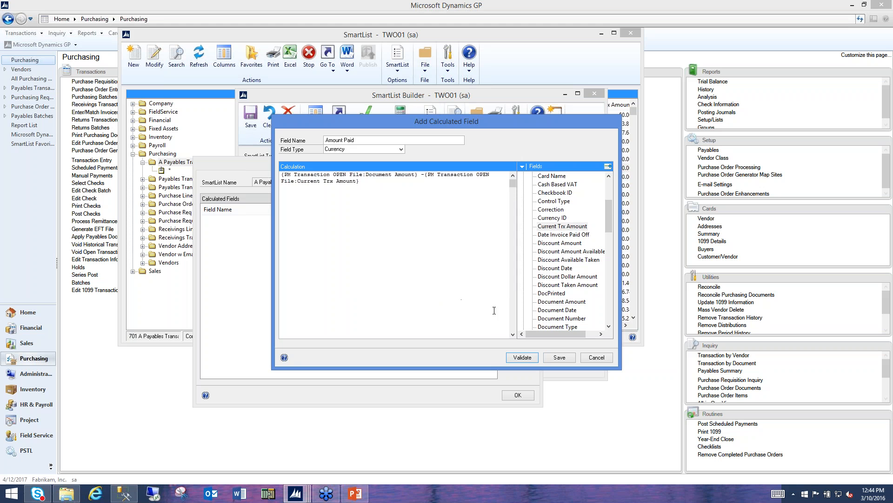
left_click(558, 357)
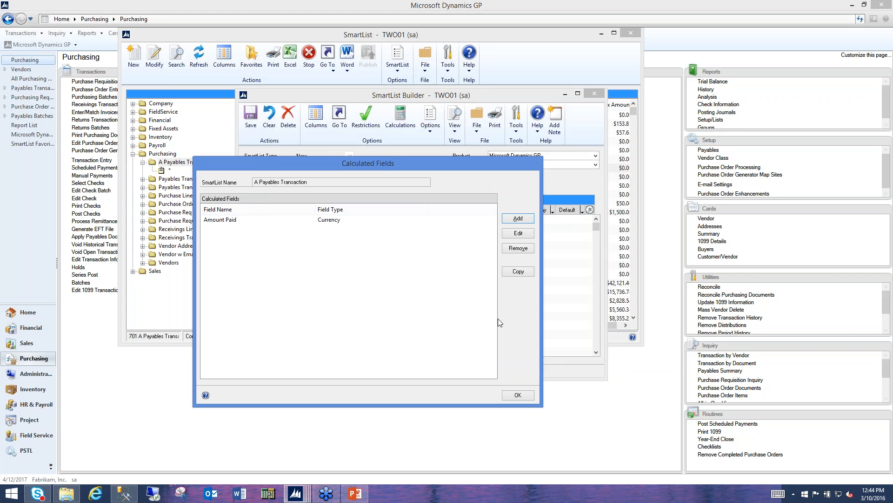
left_click(512, 397)
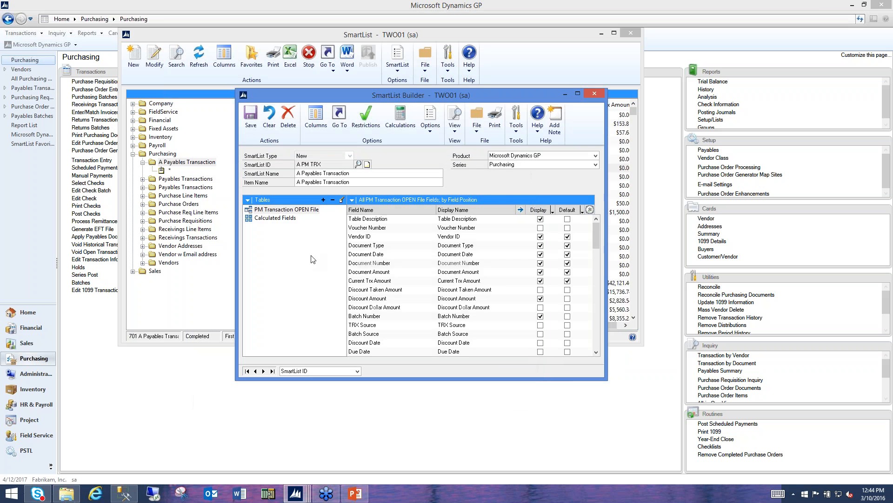
Make the Amount Paid calculated field a default column and save the SmartList
left_click(275, 219)
left_click(567, 219)
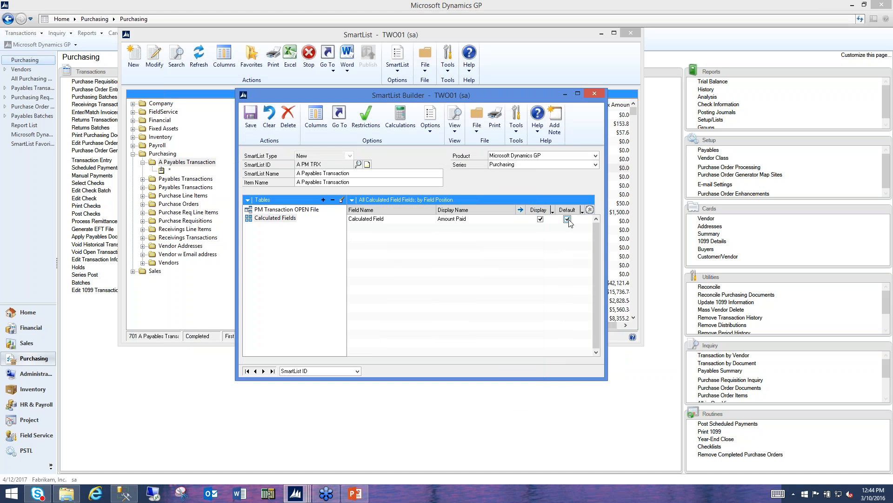
left_click(292, 210)
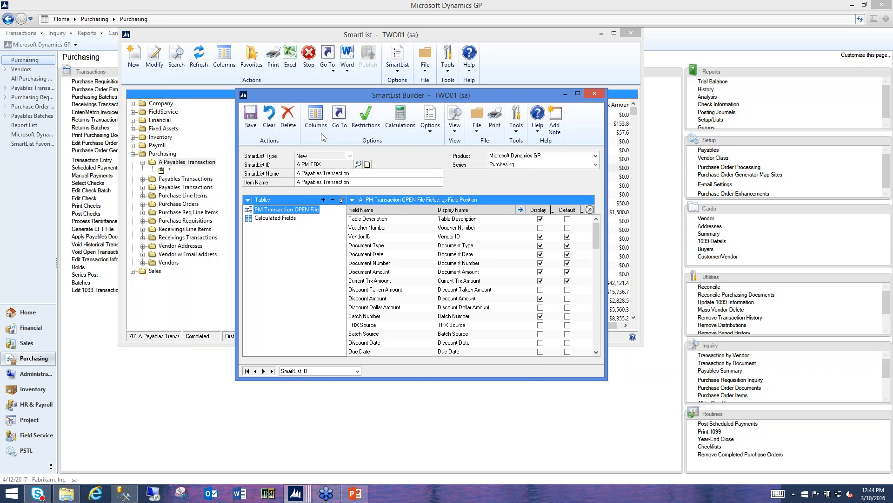
left_click(250, 119)
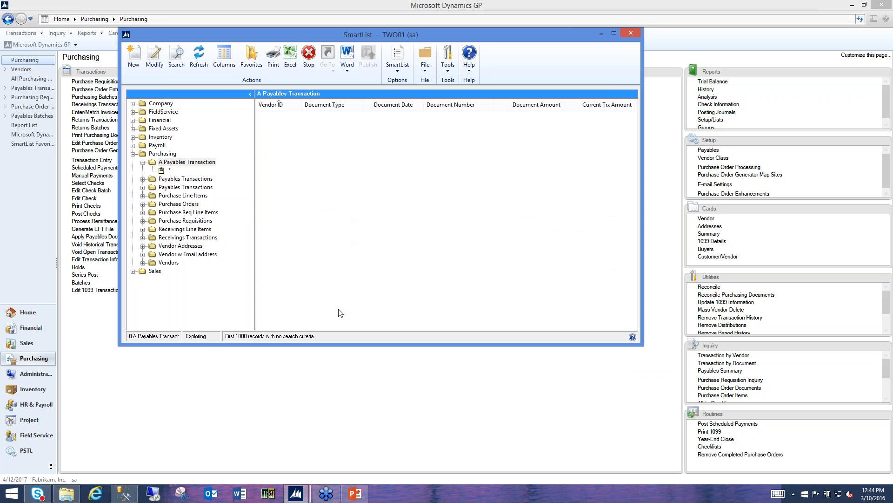
Check the Amount Paid column in the SmartList results, and reopen the A Payables Transaction SmartList for modification
left_click_drag(334, 322, 405, 321)
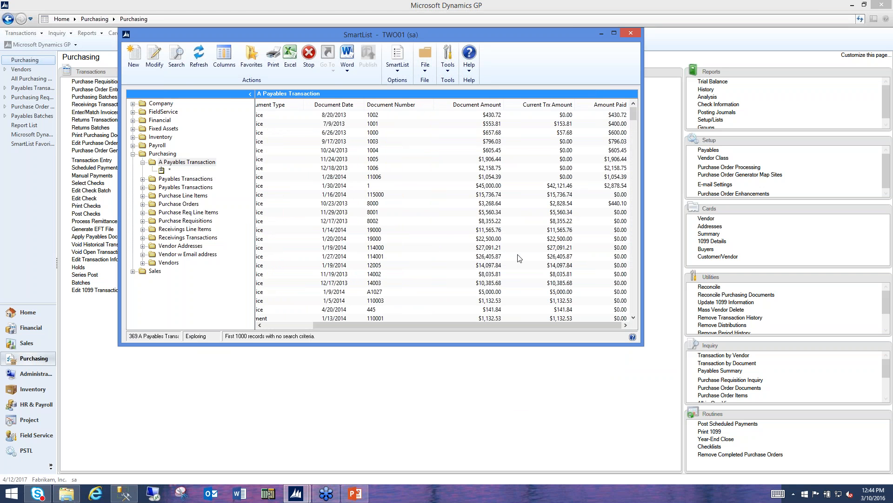
left_click(157, 59)
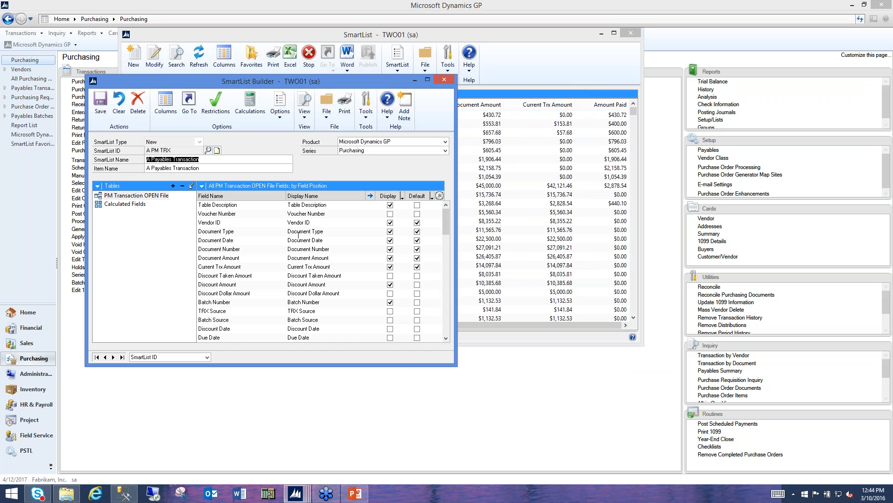
Review the Document Amount field's display, decimal places and negative values options, and close them without saving
left_click_drag(325, 82, 438, 83)
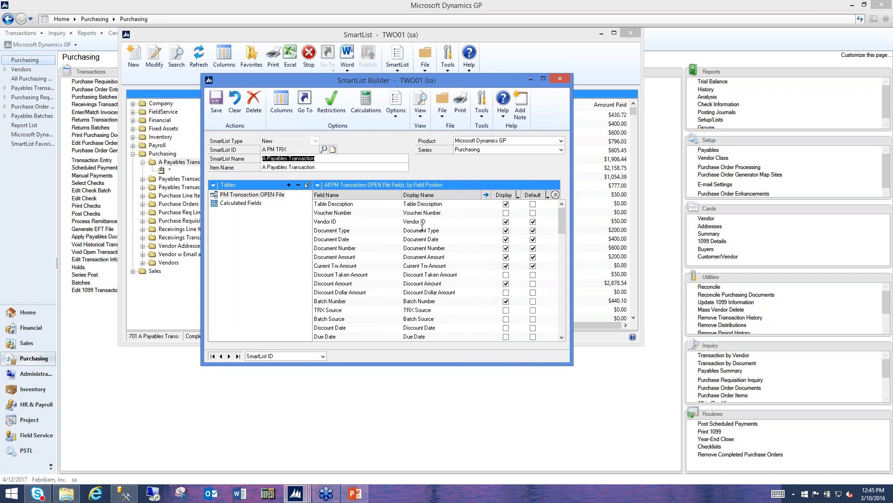
left_click(450, 257)
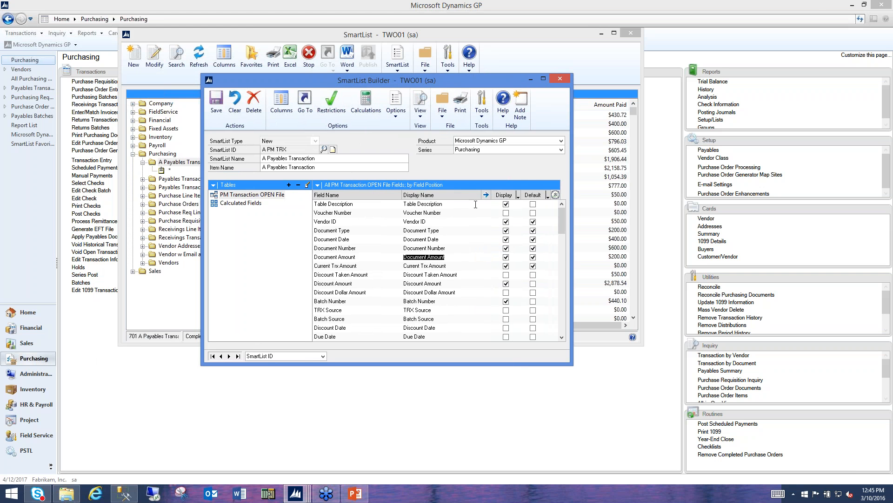
left_click(485, 196)
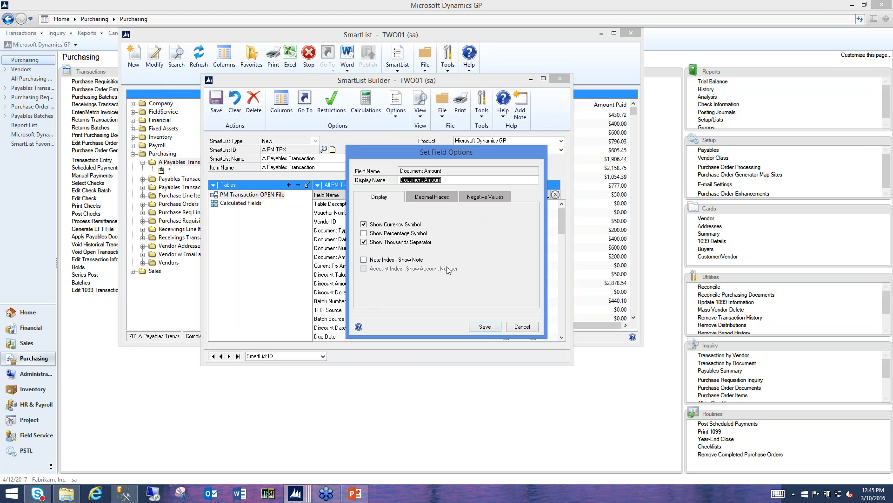
left_click(437, 197)
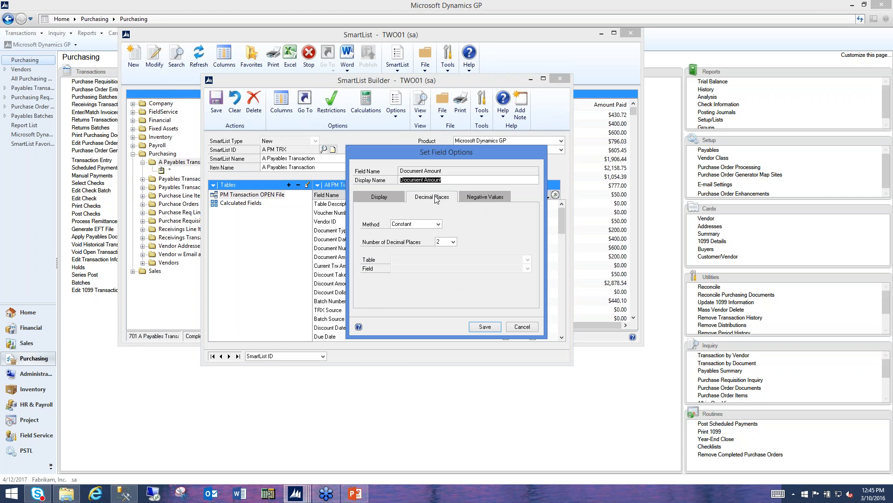
left_click(479, 199)
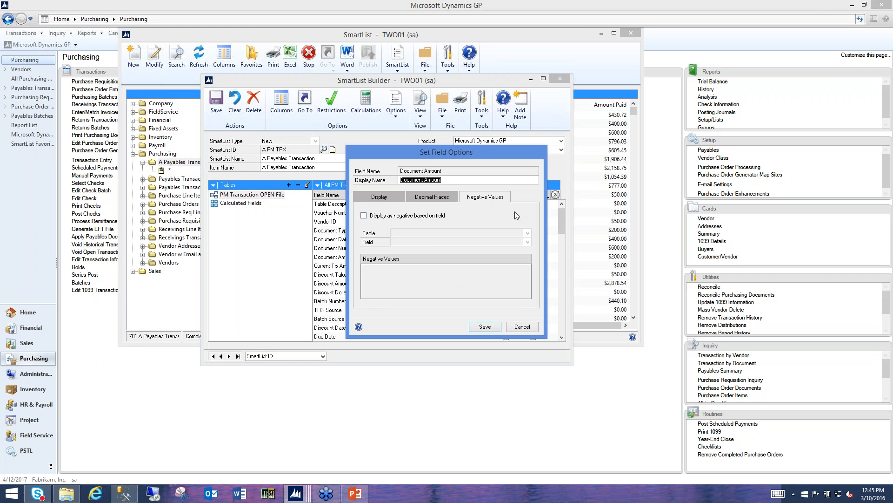
left_click(523, 327)
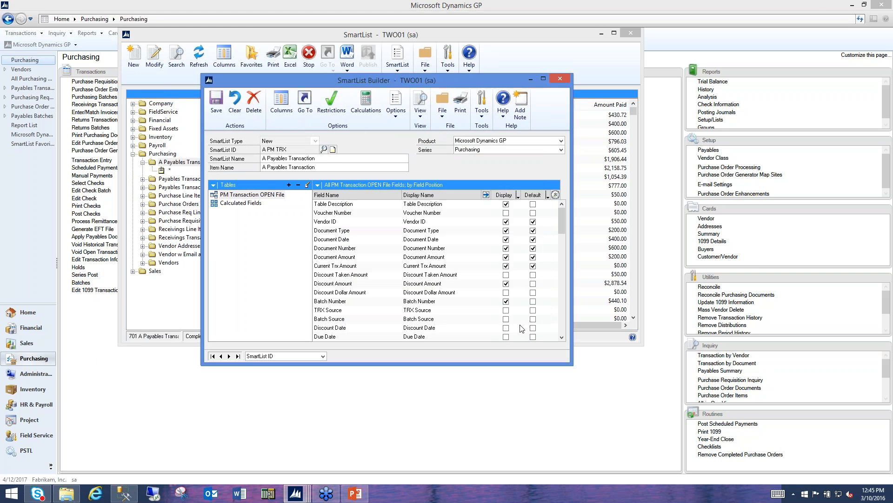
Review the string format choices available for the TRX Source field, and close its field options without saving
left_click(436, 302)
left_click(434, 309)
left_click(486, 194)
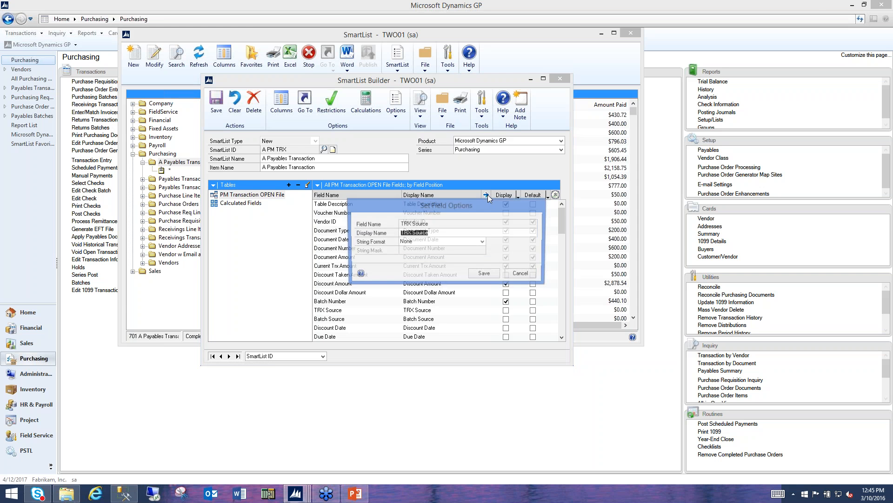
left_click(483, 241)
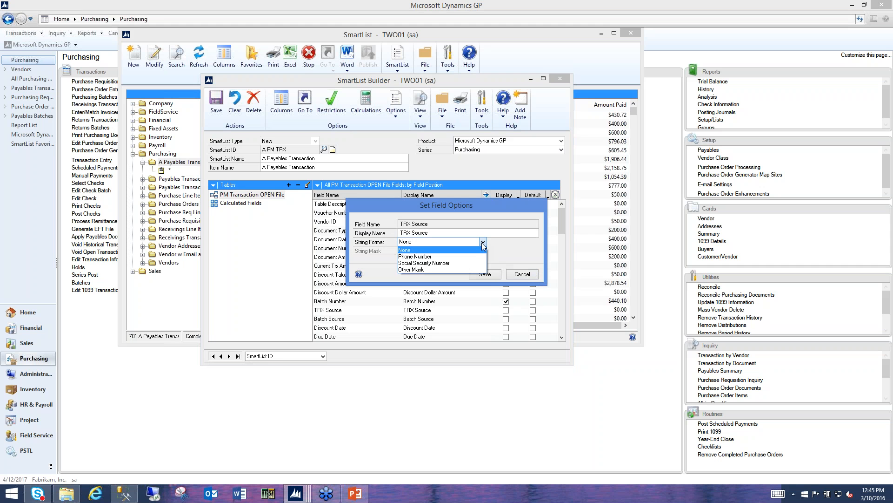
left_click(512, 249)
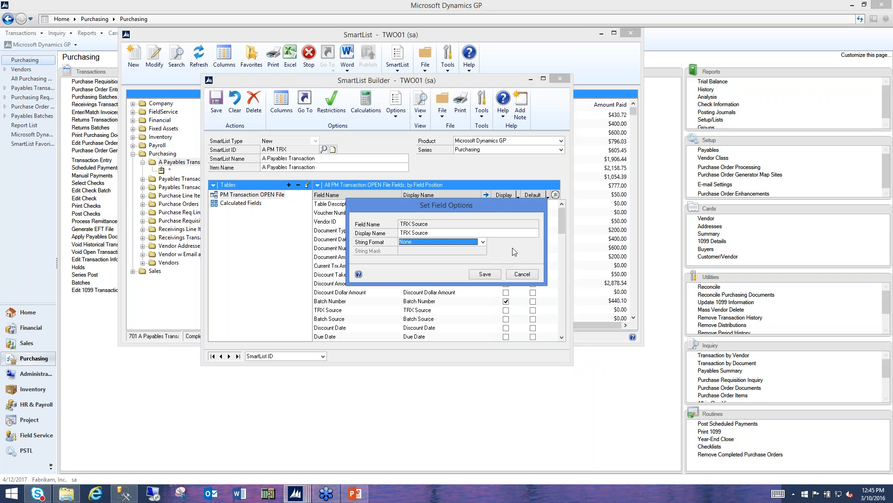
left_click(508, 275)
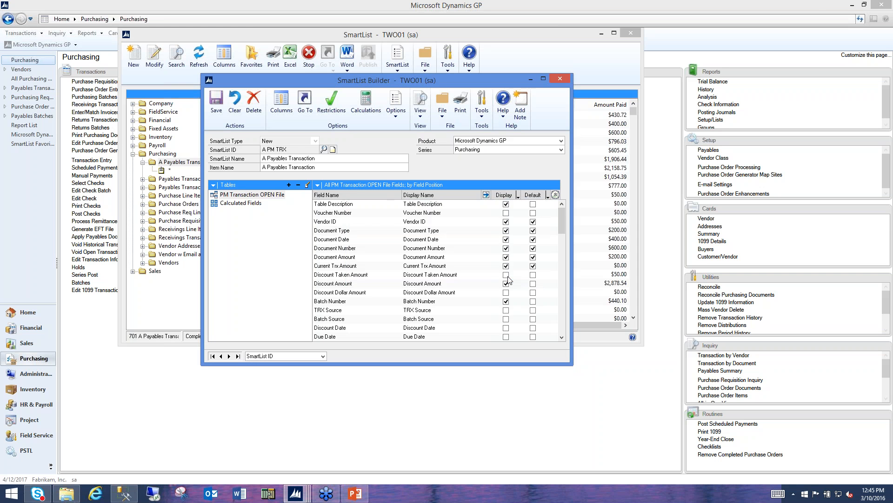
Examine the SmartList's SQL statement with fields, calculated fields and restrictions included, and close it
left_click(395, 103)
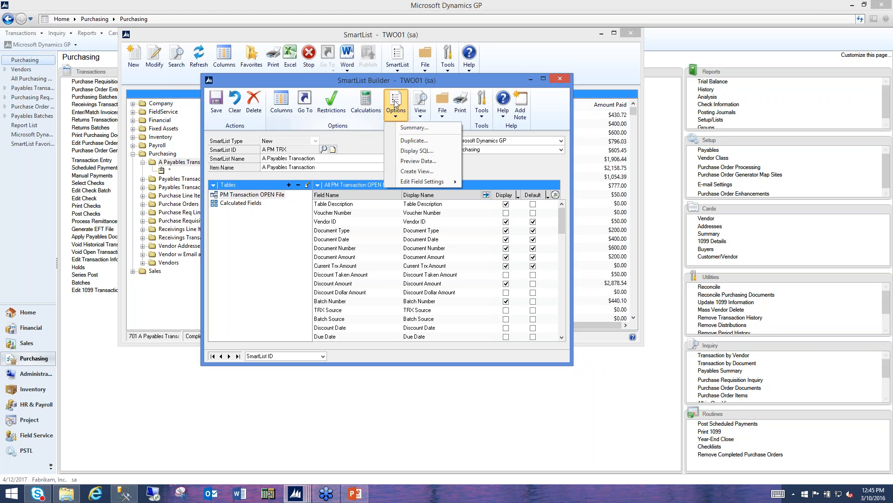
left_click(409, 151)
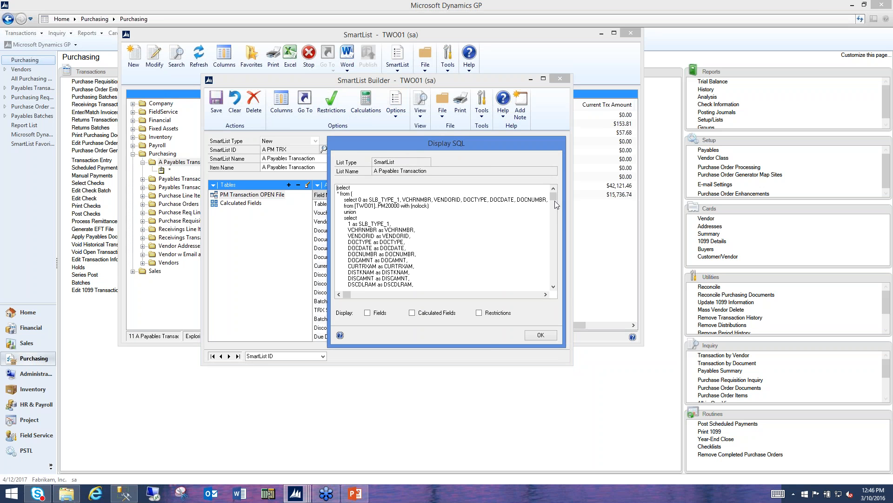
left_click_drag(554, 200, 556, 279)
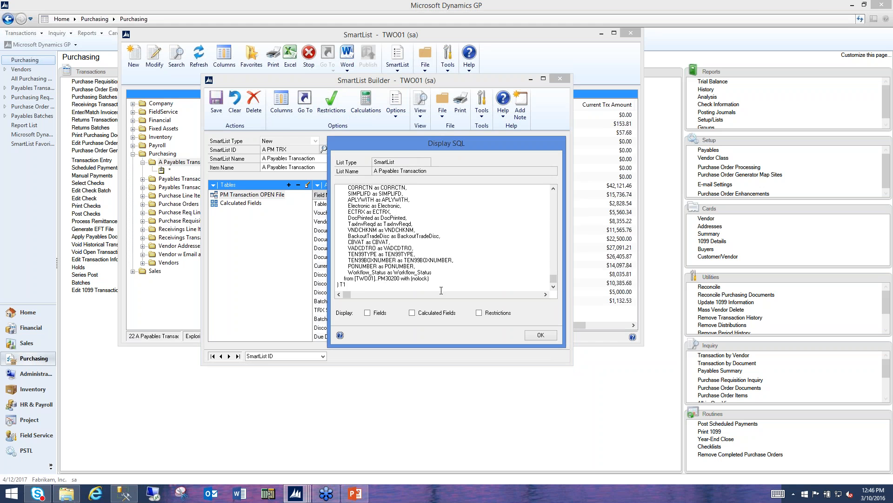
left_click(367, 313)
left_click(411, 313)
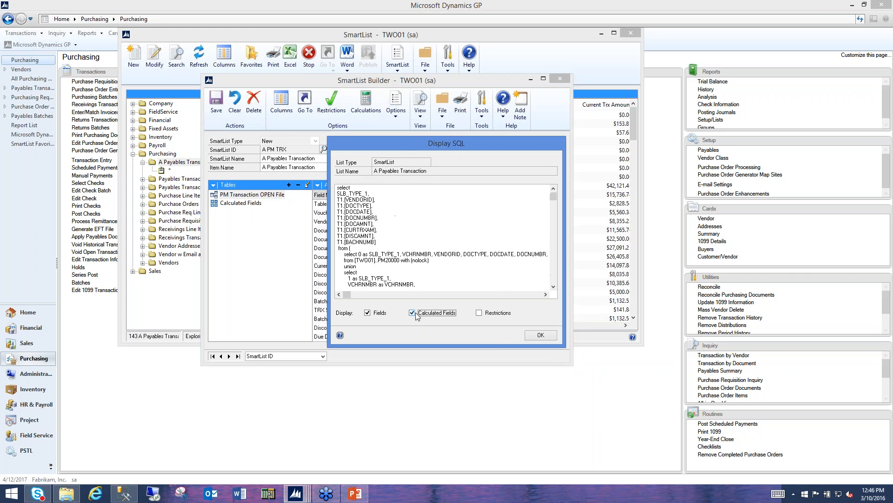
left_click(479, 313)
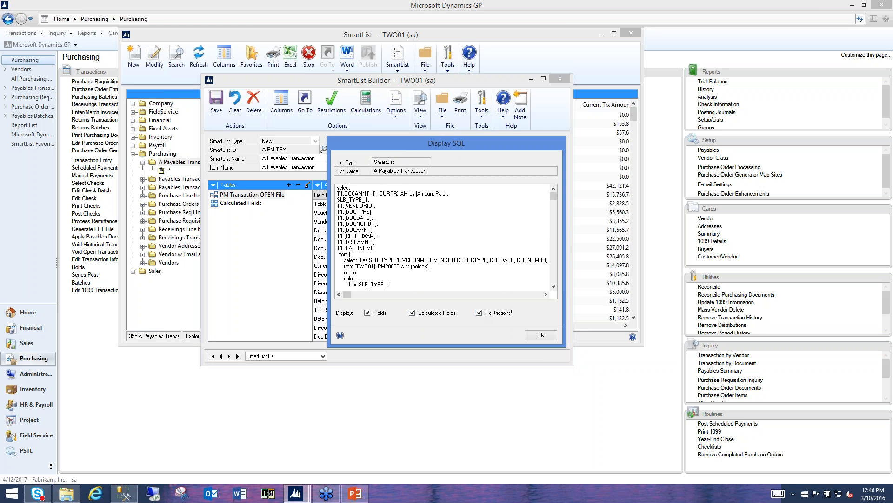
left_click_drag(553, 196, 557, 169)
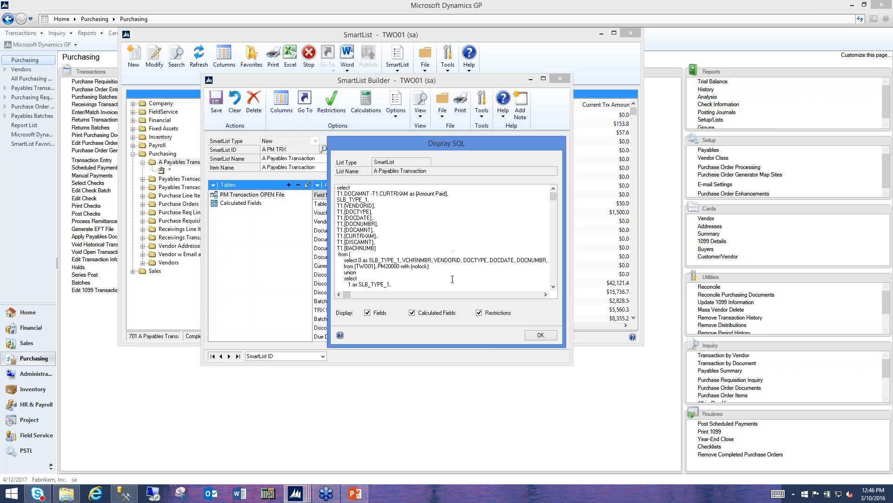
left_click(540, 339)
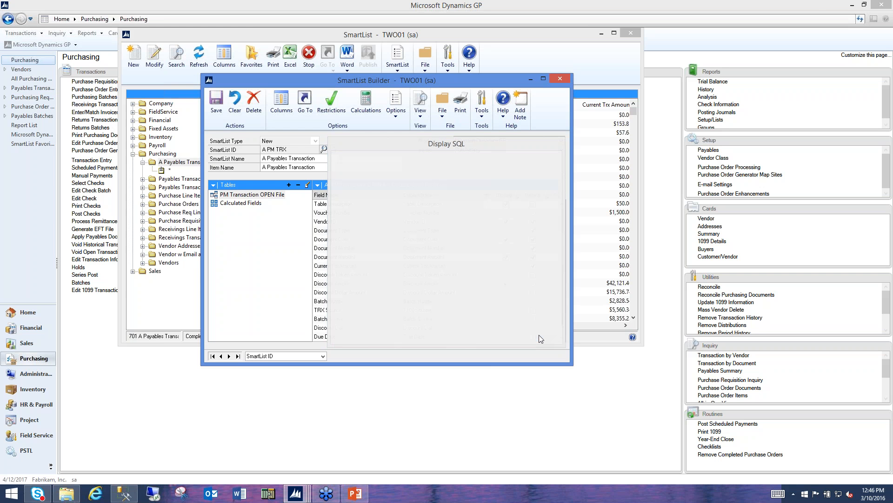
Preview the SmartList's data across all its columns, and close the preview
left_click(400, 102)
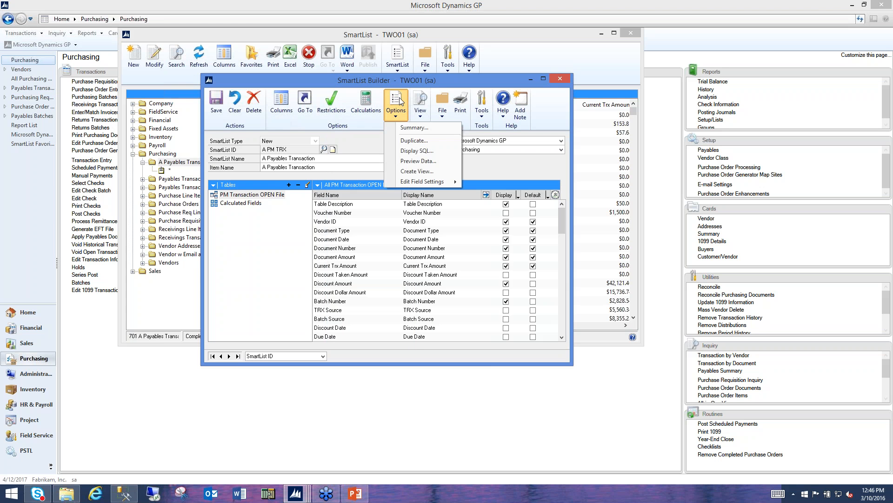
left_click(433, 160)
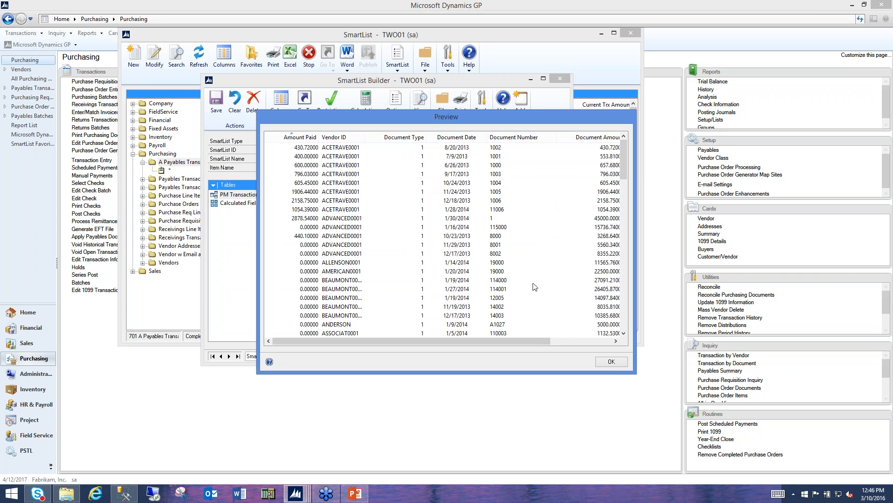
left_click_drag(550, 339, 610, 340)
left_click(610, 362)
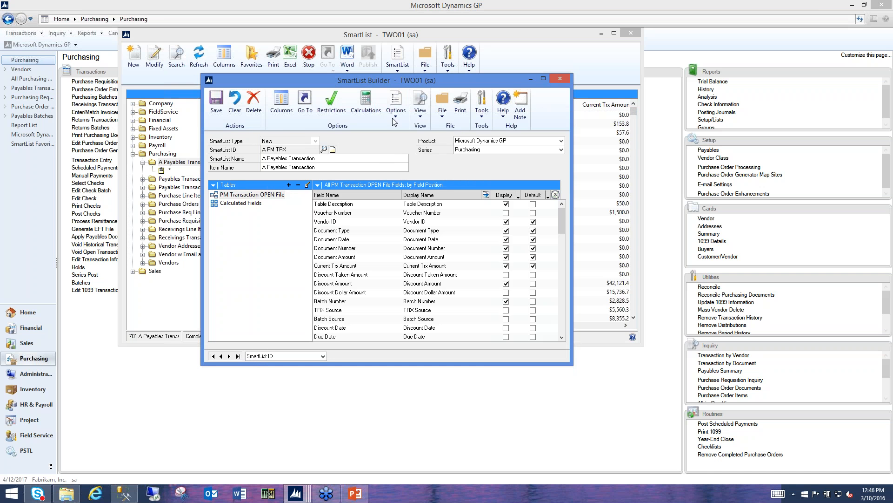
Review the options for creating a SQL view from the SmartList, including all company databases, and exit without creating it
left_click(393, 99)
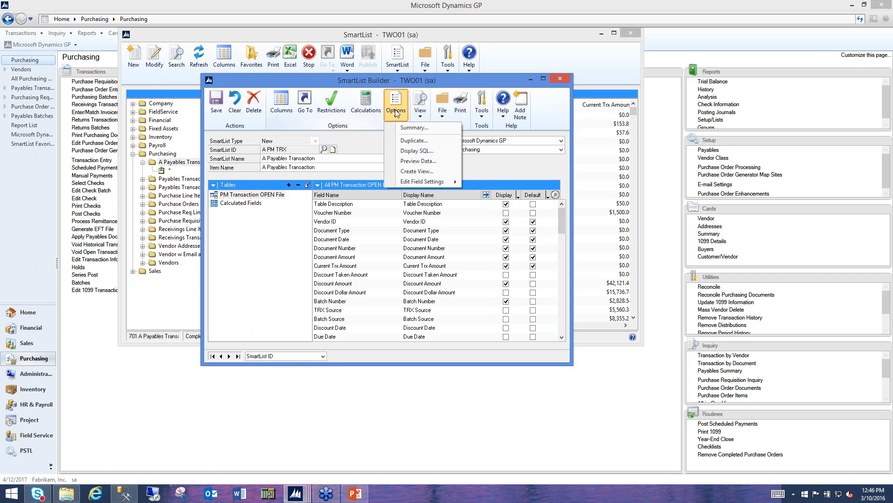
left_click(393, 171)
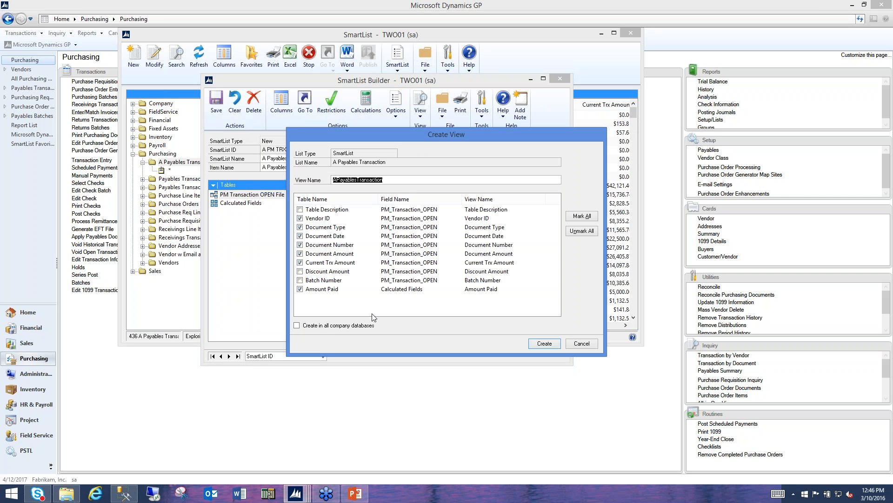
left_click(296, 325)
left_click(297, 326)
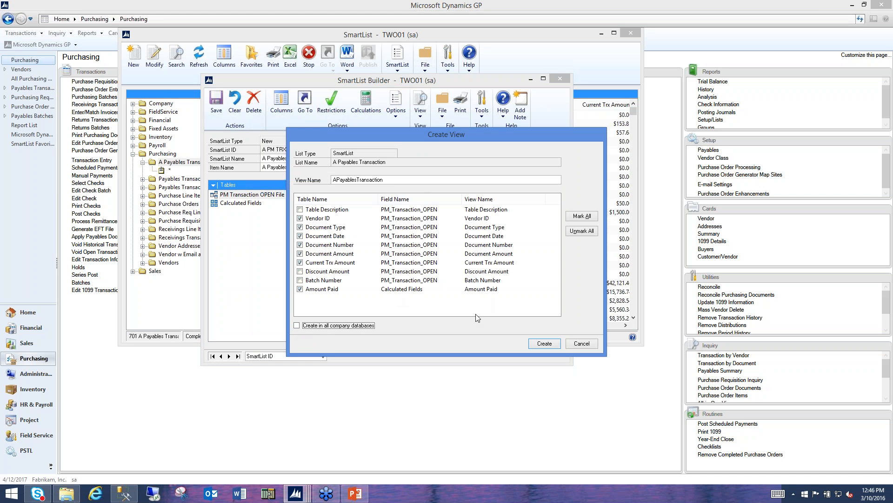
left_click(585, 346)
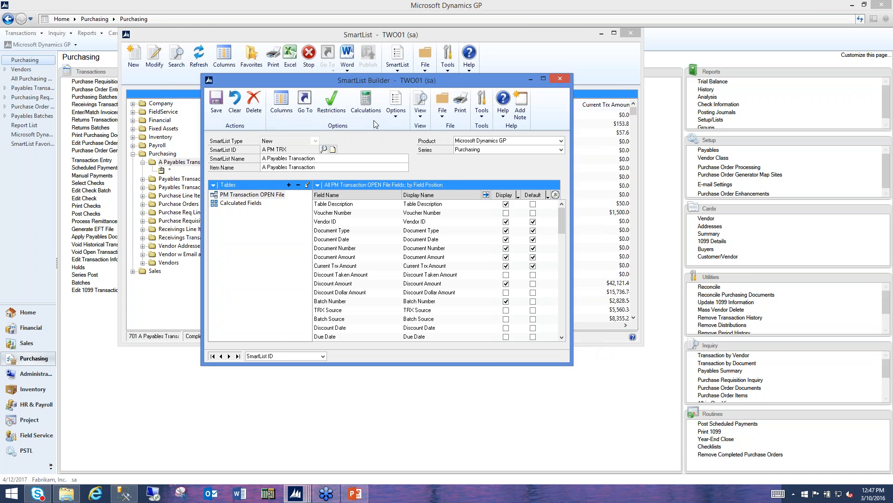
Look over the field types whose settings can be edited in bulk, such as currency, date, integer and string fields
left_click(396, 103)
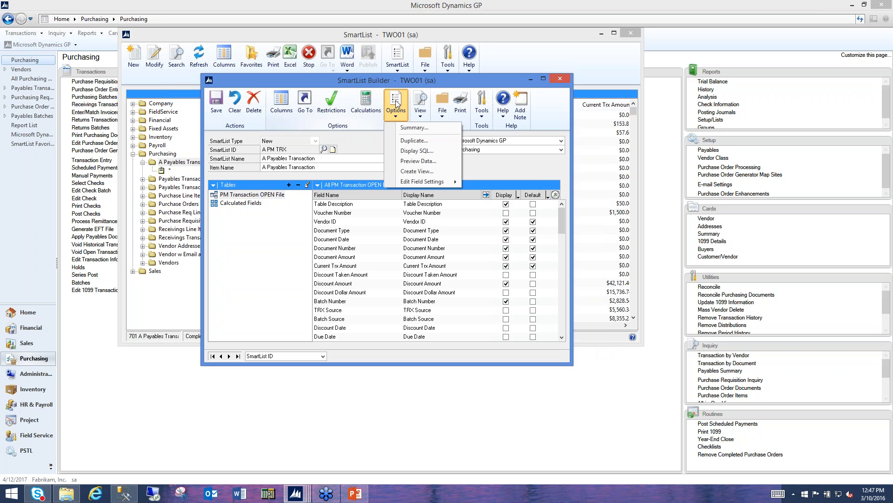
mouse_move(399, 182)
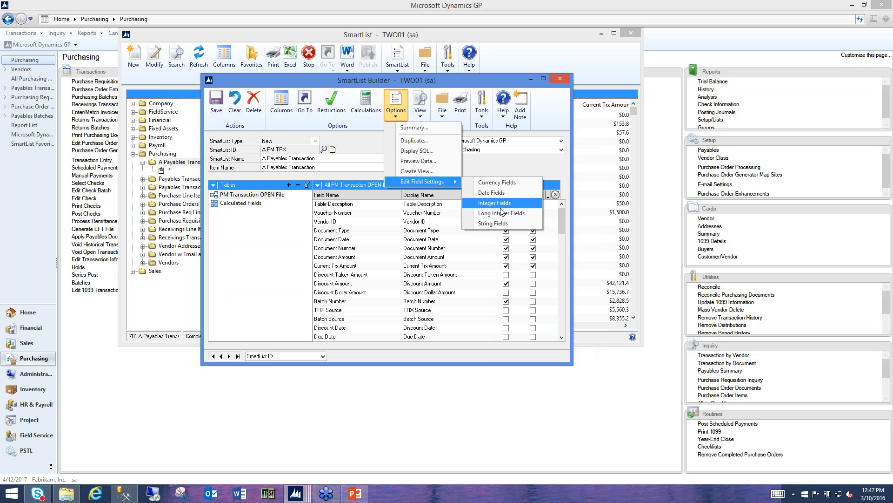
left_click(501, 163)
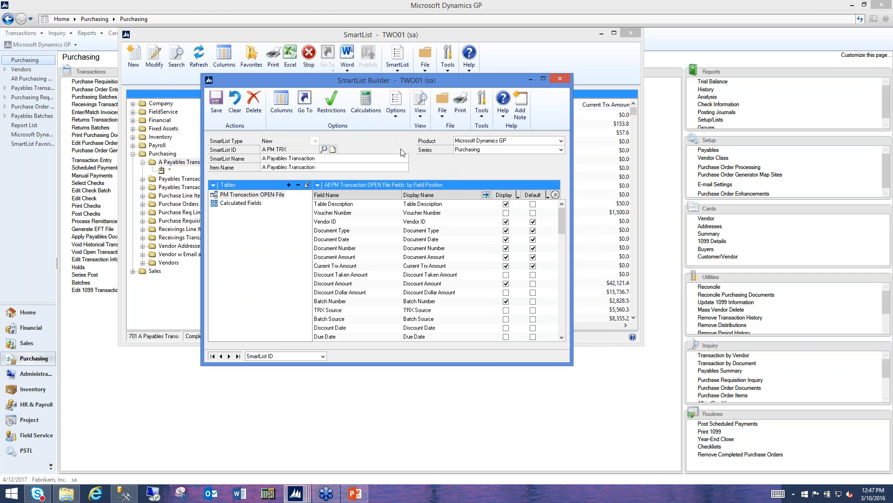
Turn the A Payables Transaction list into a Summary SmartList in its summary options
left_click(396, 101)
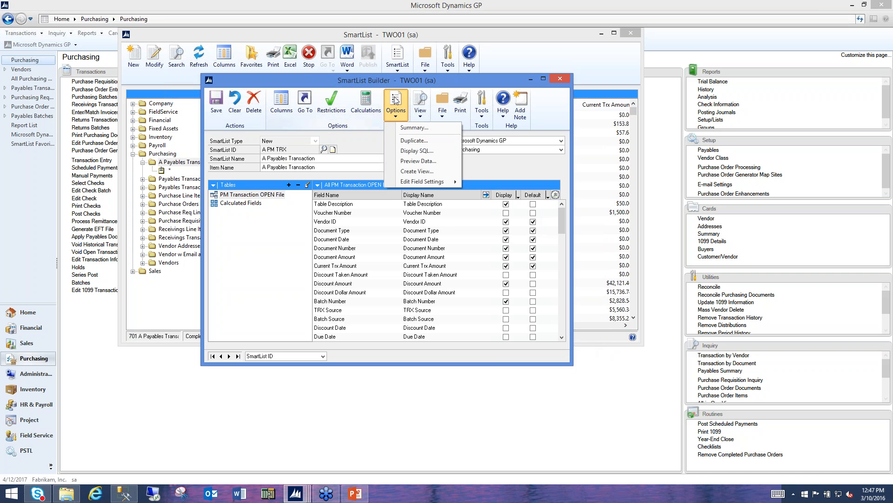
left_click(403, 129)
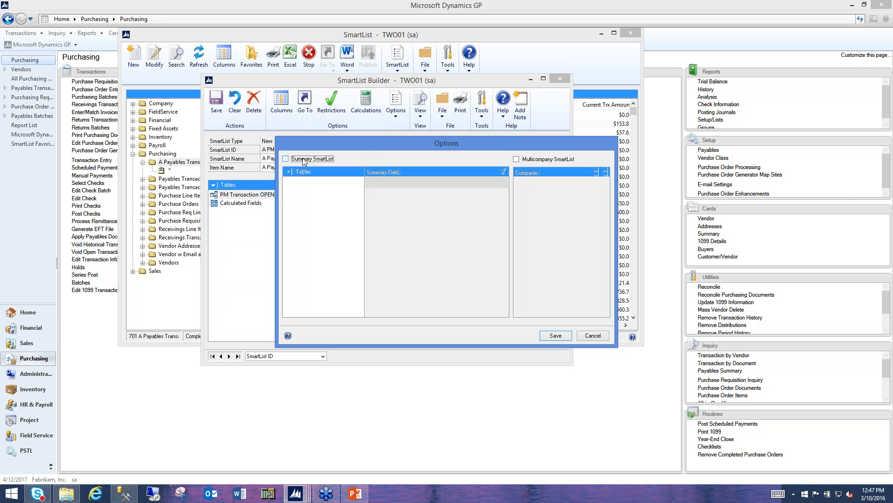
left_click(304, 159)
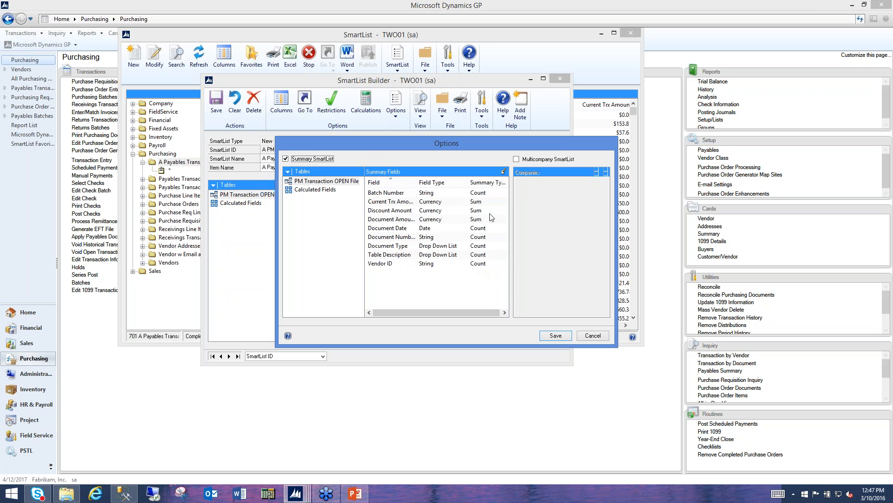
Set the Vendor ID field's summary method to Group By, and show the summary settings of the Calculated Fields
left_click(453, 266)
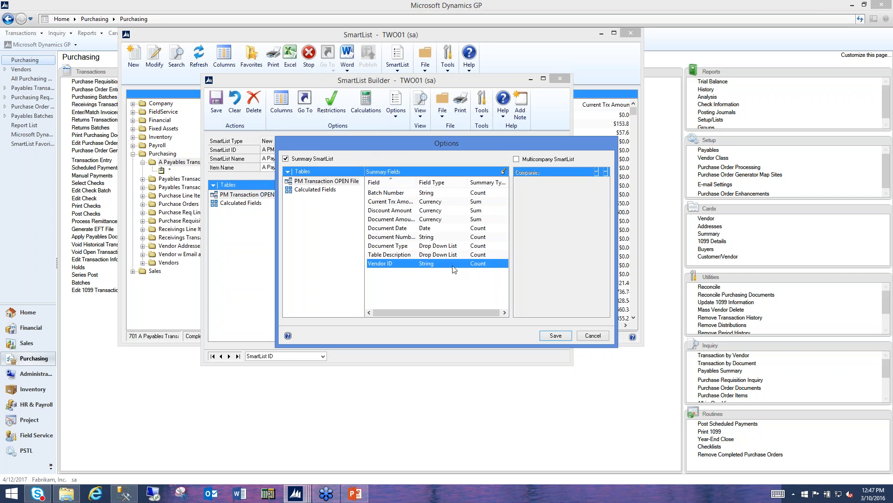
double_click(401, 264)
left_click(454, 242)
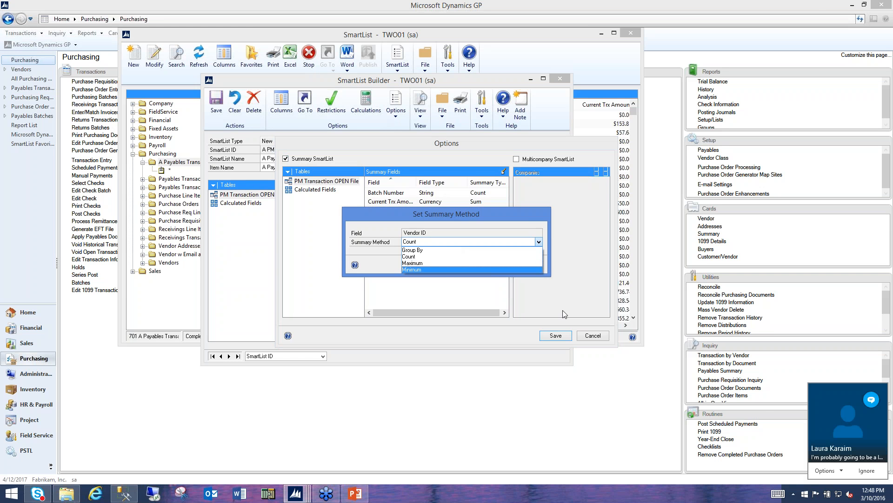
left_click(867, 471)
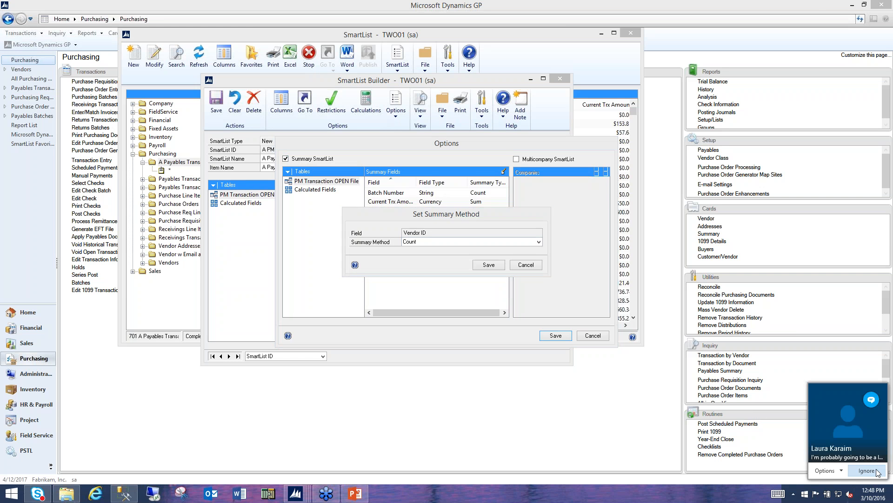
left_click(454, 242)
left_click(459, 250)
left_click(487, 268)
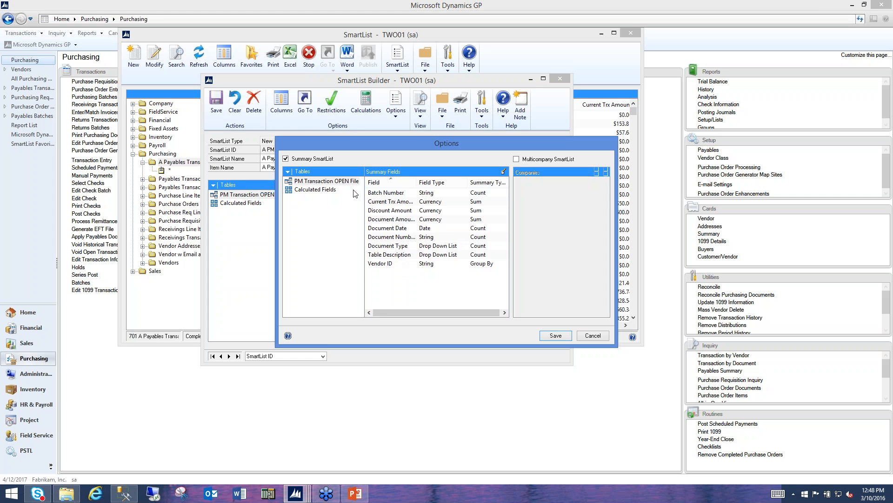
left_click(307, 189)
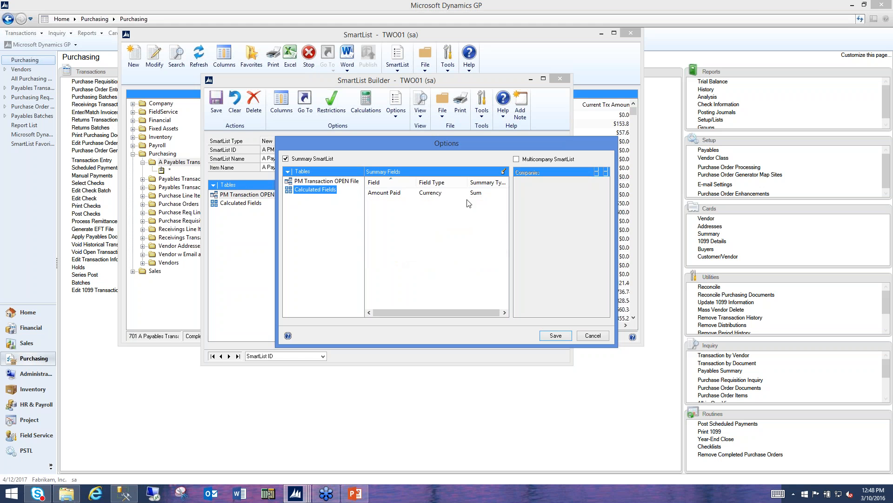
Save the summary options and the A Payables Transaction SmartList, and widen the Vendor ID column in its refreshed results
left_click(561, 338)
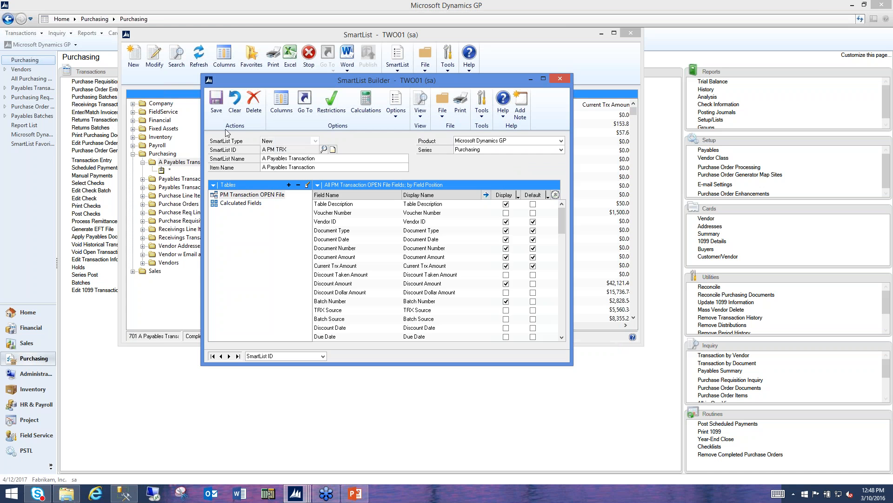
left_click(217, 102)
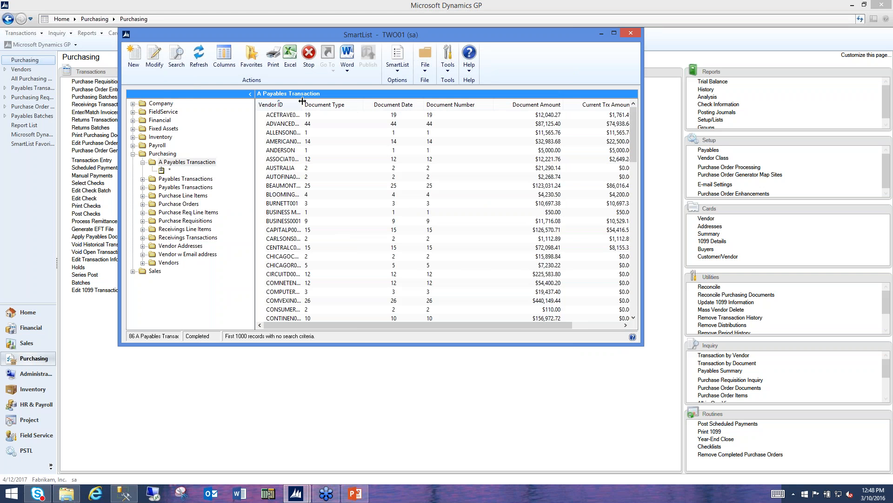
left_click_drag(303, 101, 335, 102)
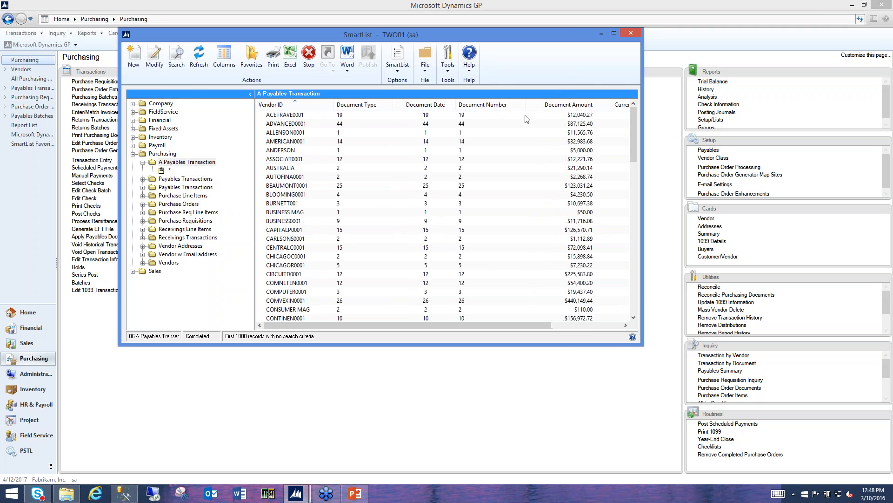
left_click(571, 116)
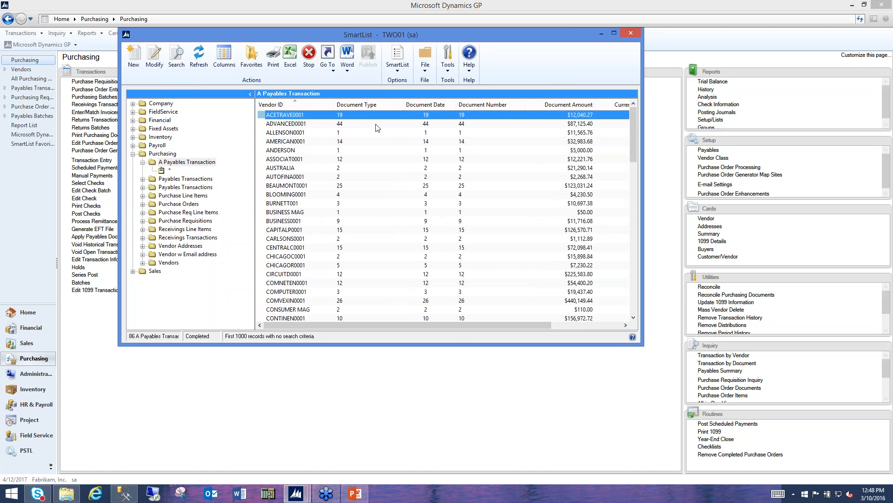
mouse_move(384, 324)
left_mouse_down()
mouse_move(478, 331)
mouse_move(370, 326)
left_mouse_up()
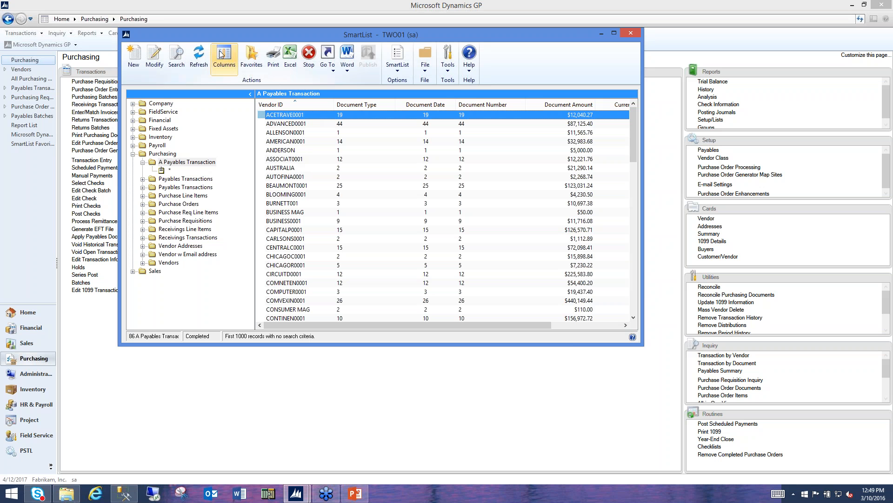
Try to switch the SmartList from summary to multicompany for Fabrikam, Inc. and Z-Fabfrikam, and leave the options without saving
left_click(154, 59)
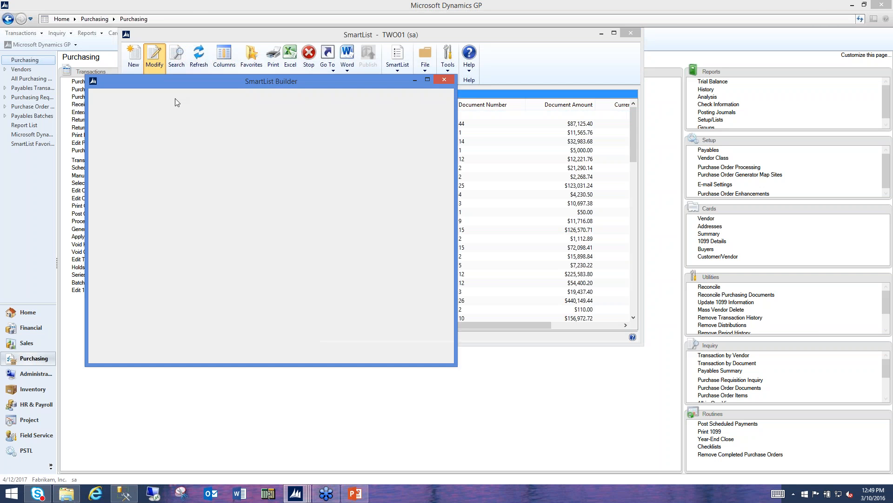
left_click(281, 103)
left_click(286, 128)
left_click(286, 158)
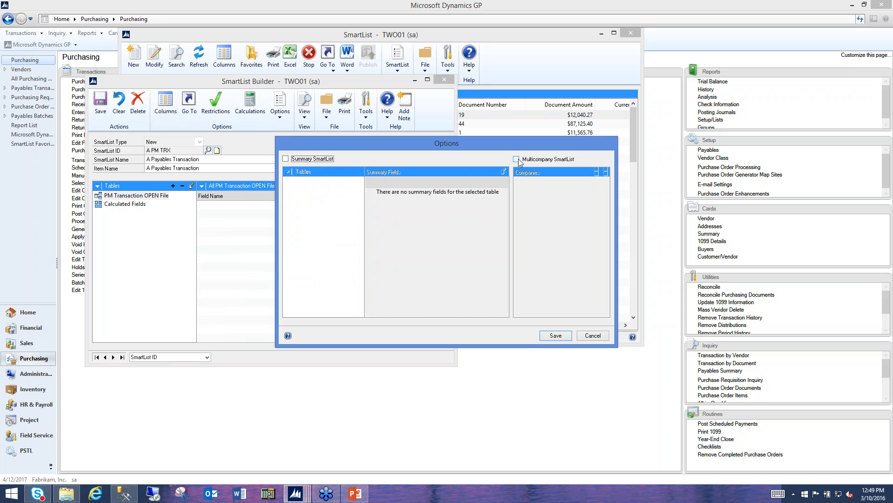
left_click(516, 159)
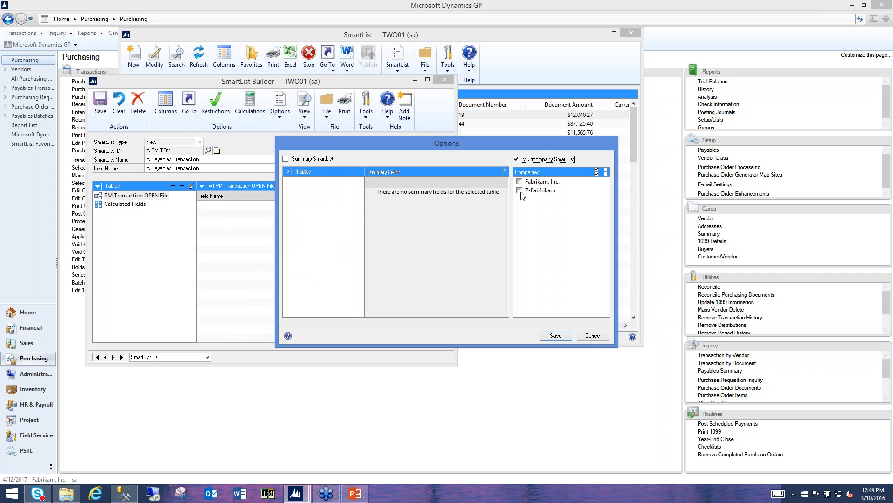
left_click(520, 182)
left_click(522, 192)
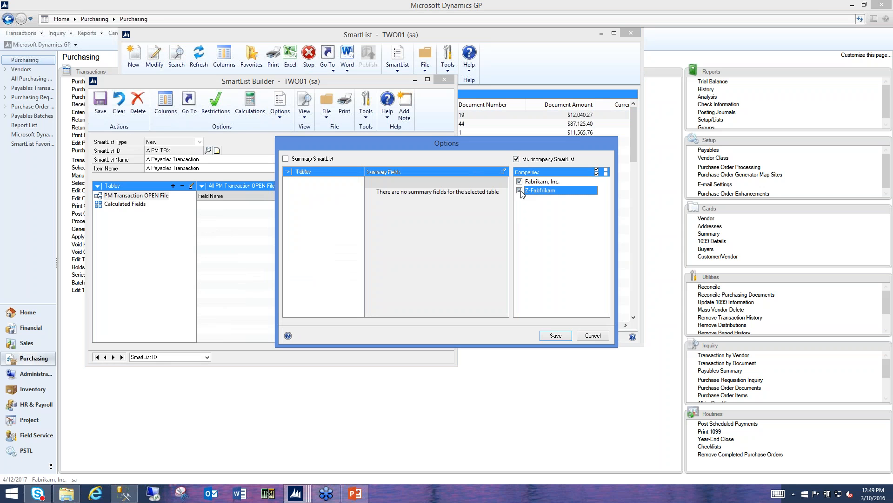
left_click(520, 190)
left_click(519, 180)
left_click(592, 335)
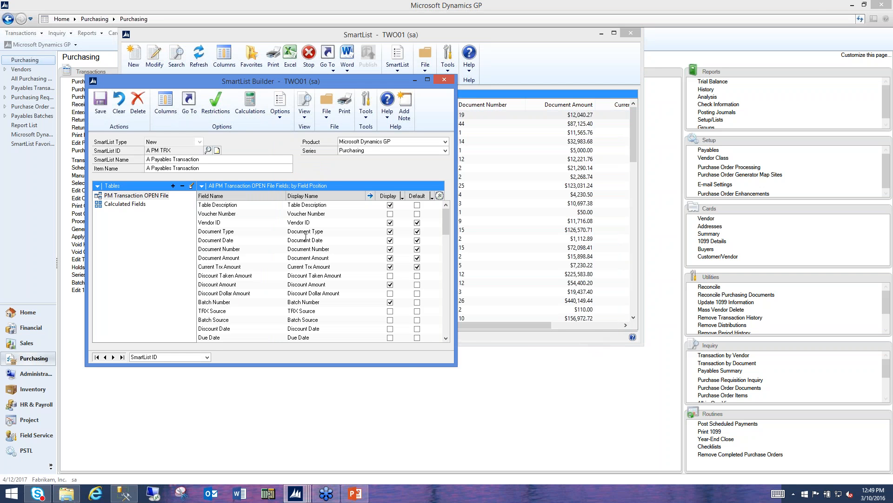
Save the A Payables Transaction list in SmartList Builder and close the SmartList window
left_click_drag(300, 83, 476, 97)
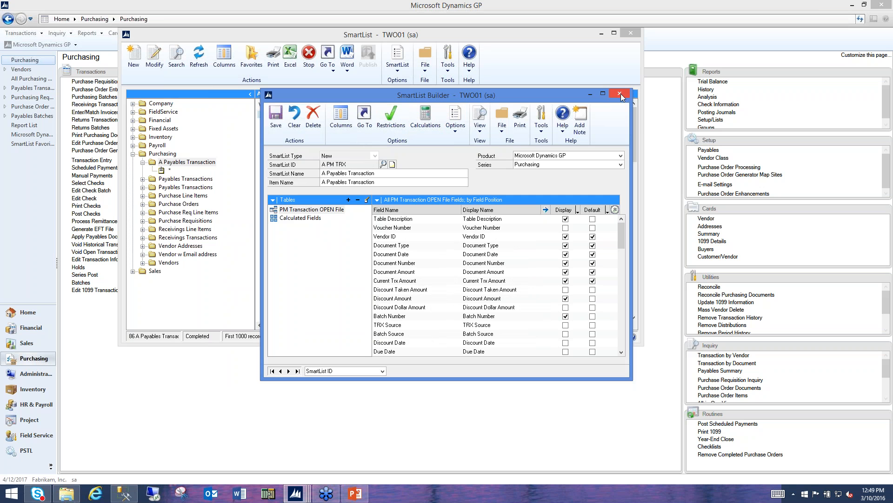
left_click(274, 122)
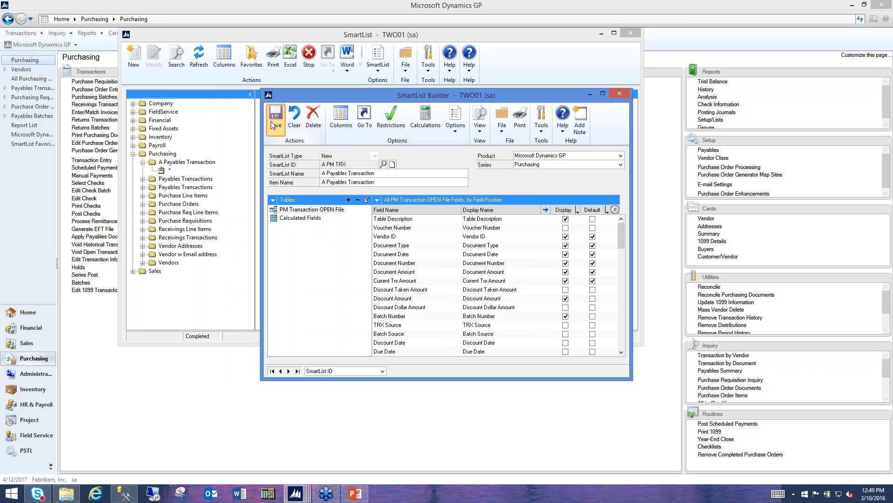
left_click(630, 34)
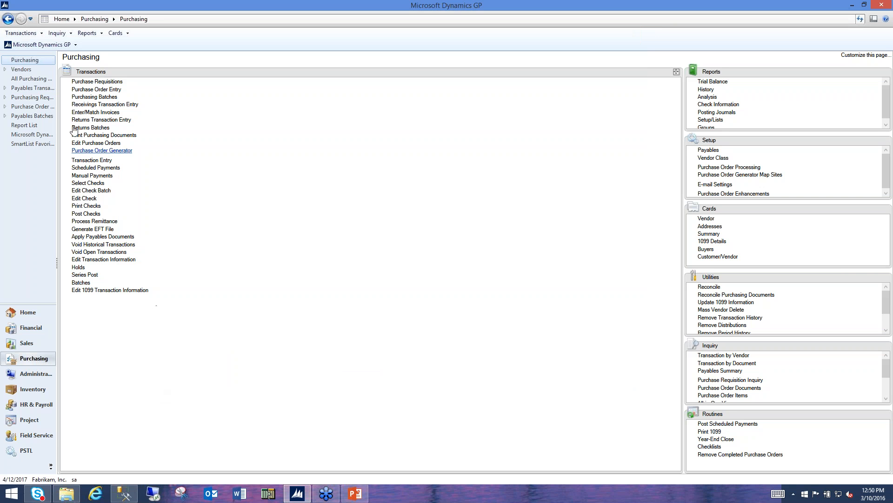
Open SmartList Builder's SQL Table Security and list the tables of the TWO01 database
left_click(50, 44)
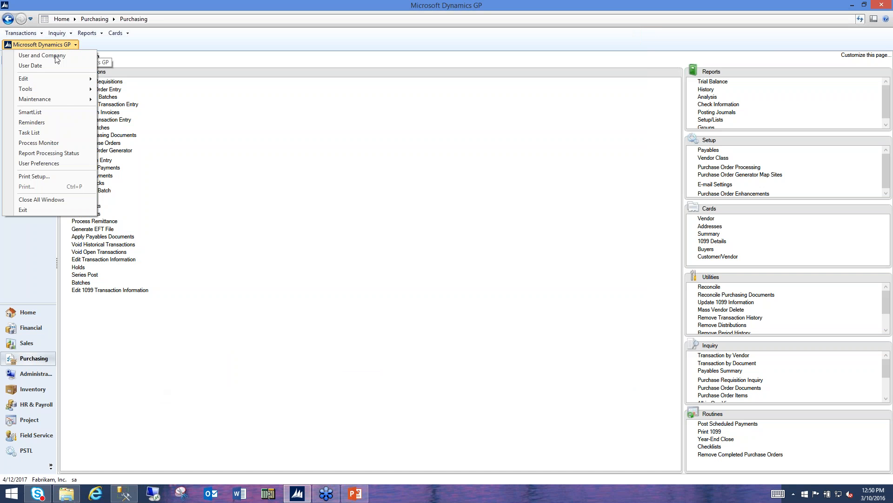
mouse_move(63, 90)
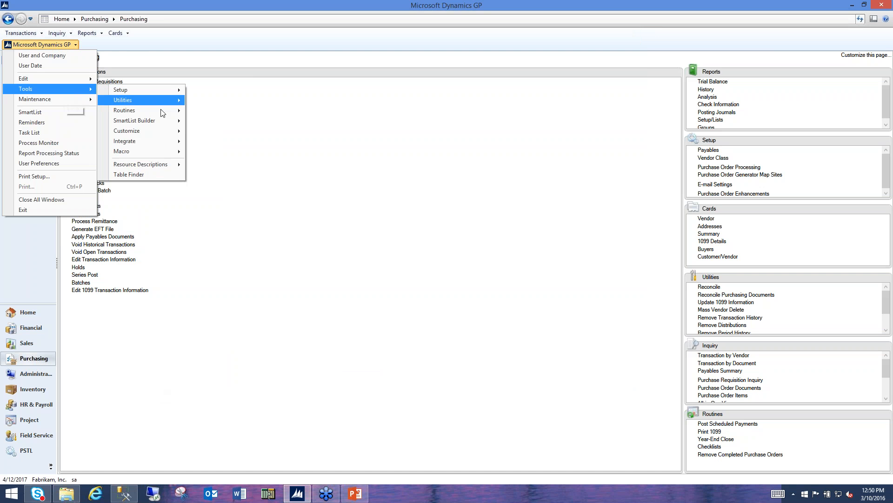
mouse_move(160, 118)
mouse_move(243, 201)
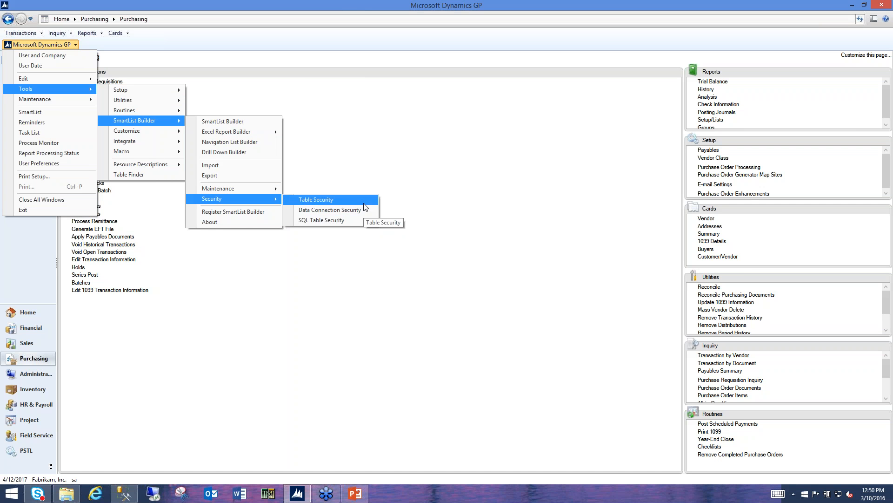
left_click(325, 220)
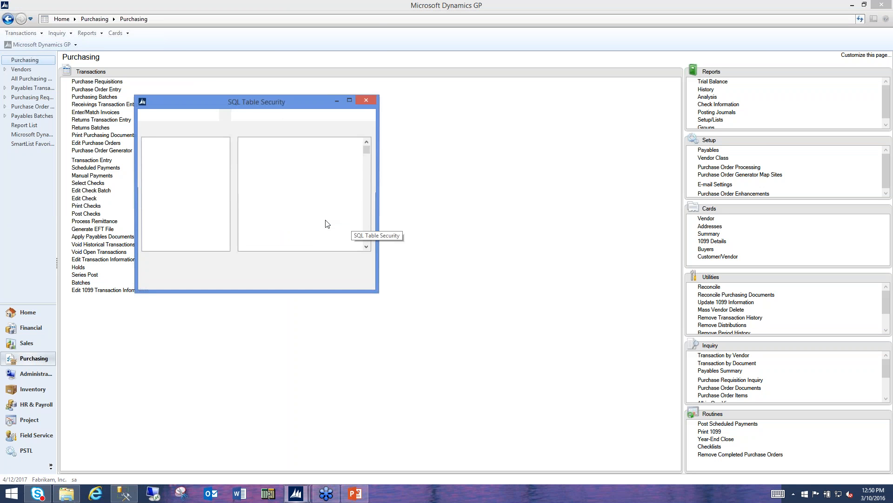
left_click(159, 217)
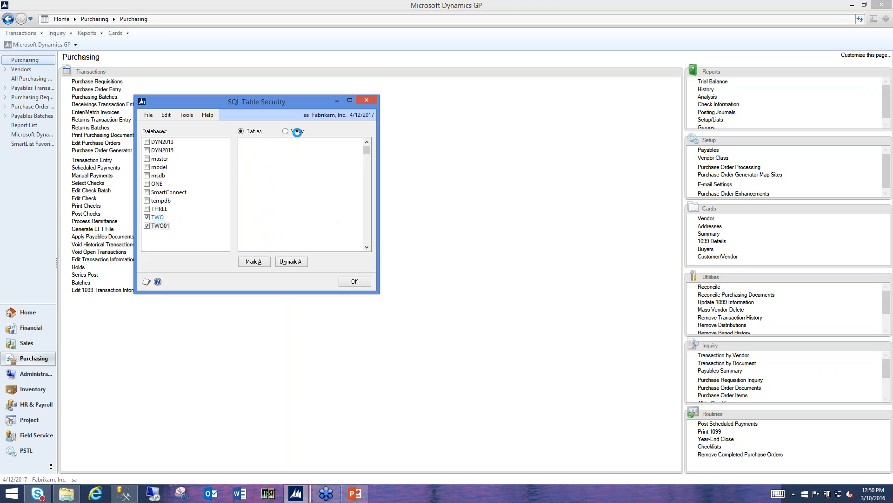
left_click(161, 225)
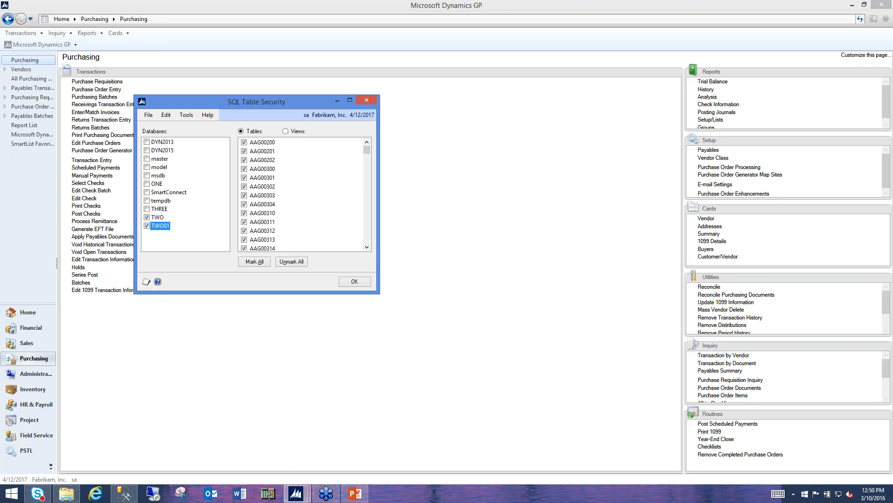
Grant access to the A_SociusCustomerSales view of the TWO01 database and confirm the SQL table security
left_click(289, 134)
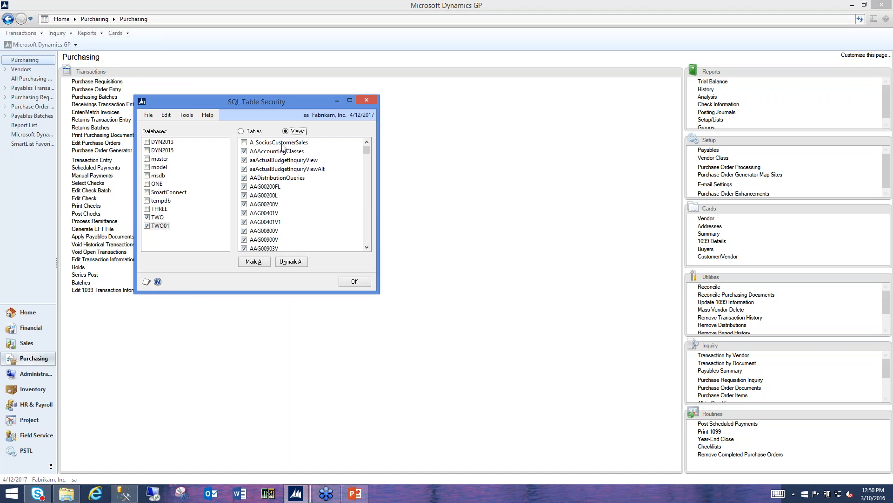
left_click(245, 142)
left_click(353, 282)
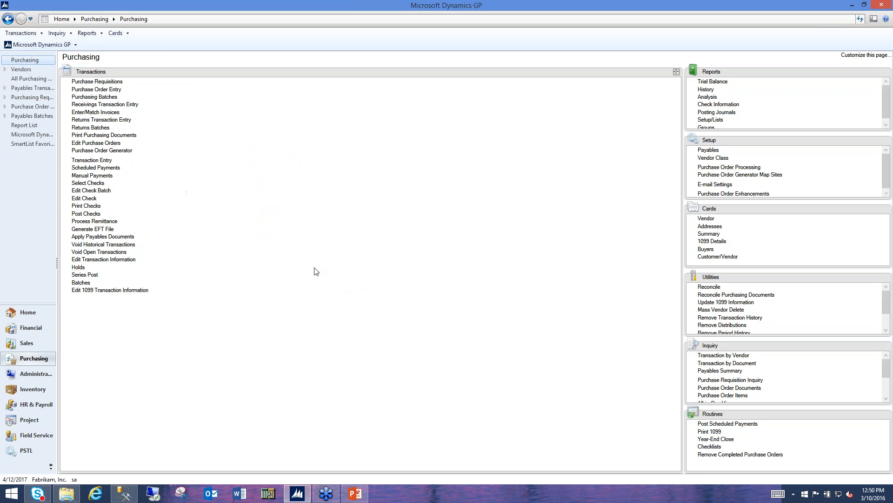
Start a new SmartList in SmartList Builder with the SmartList ID CUSTOMER SALES
left_click(40, 44)
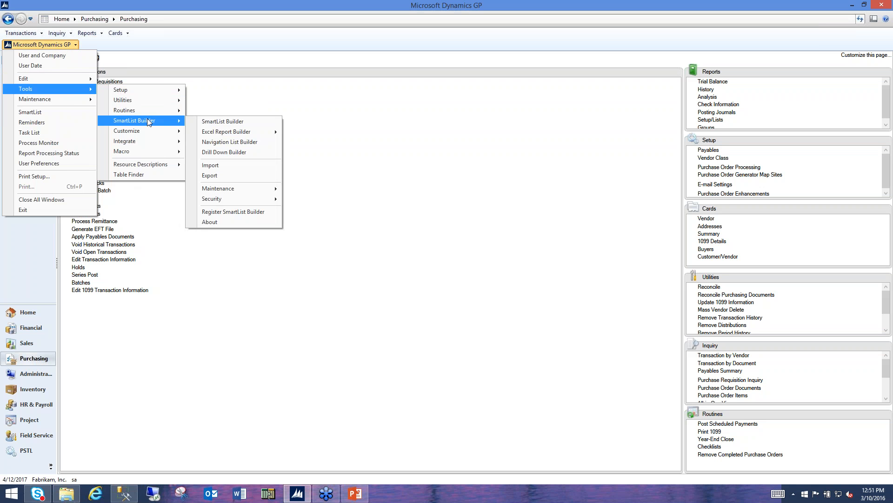
left_click(205, 122)
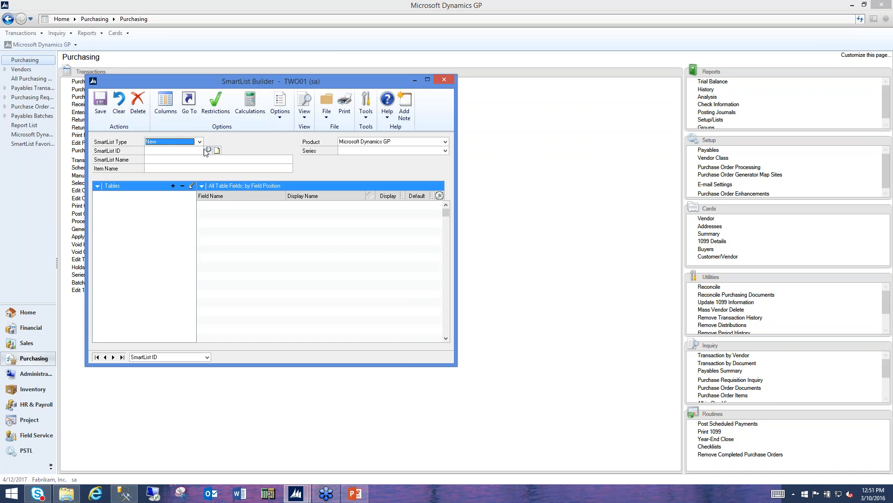
left_click(195, 152)
type("CUSTOMER SALES")
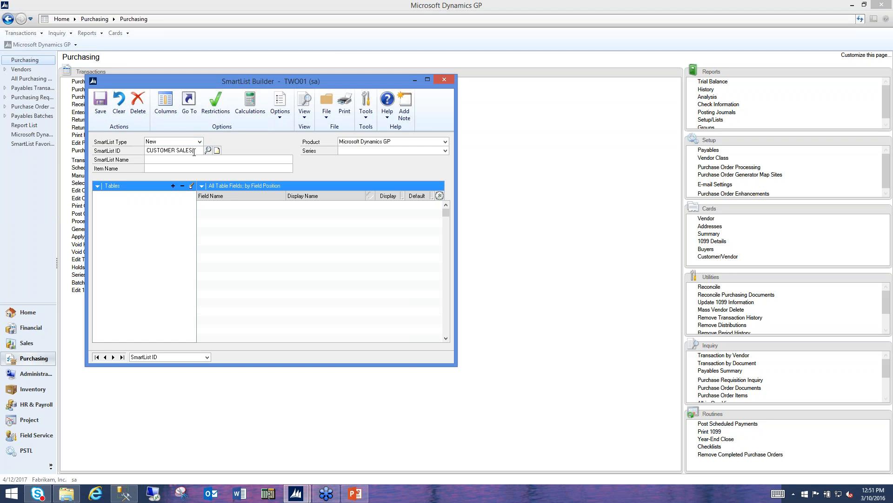
key("Tab")
Try to add a SQL Server table to the CUSTOMER SALES SmartList
left_click(167, 186)
left_click(172, 185)
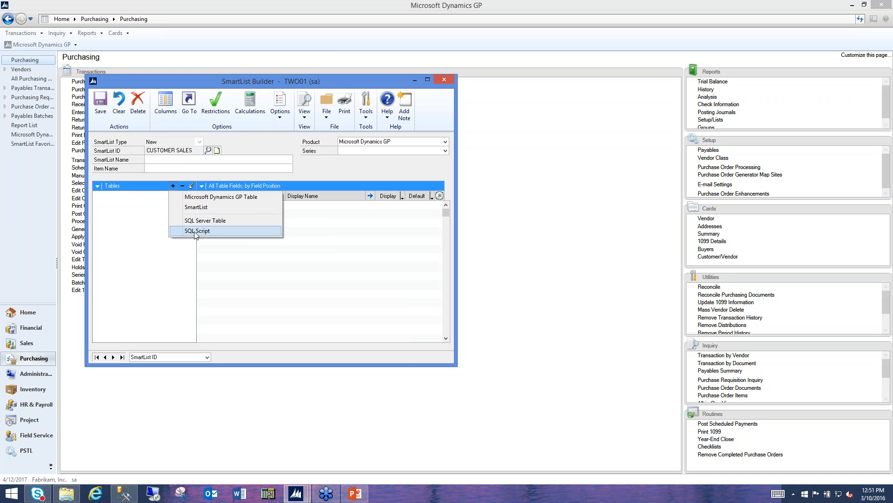
left_click(221, 224)
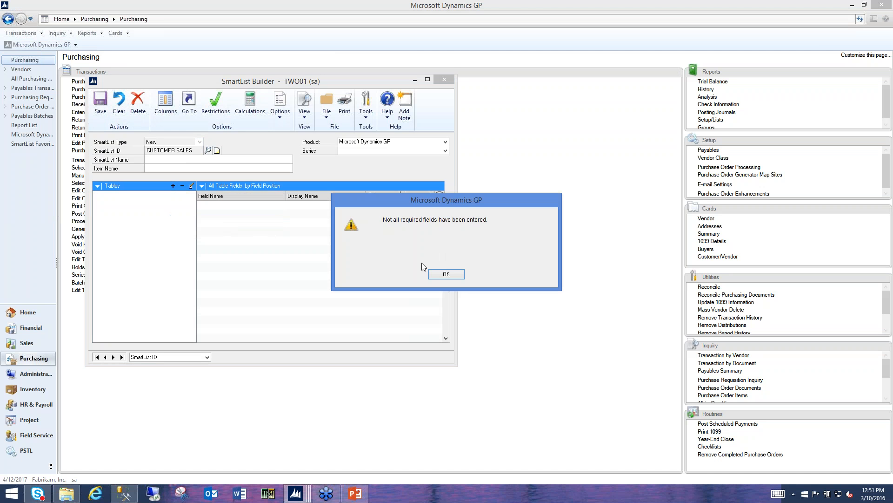
left_click(438, 273)
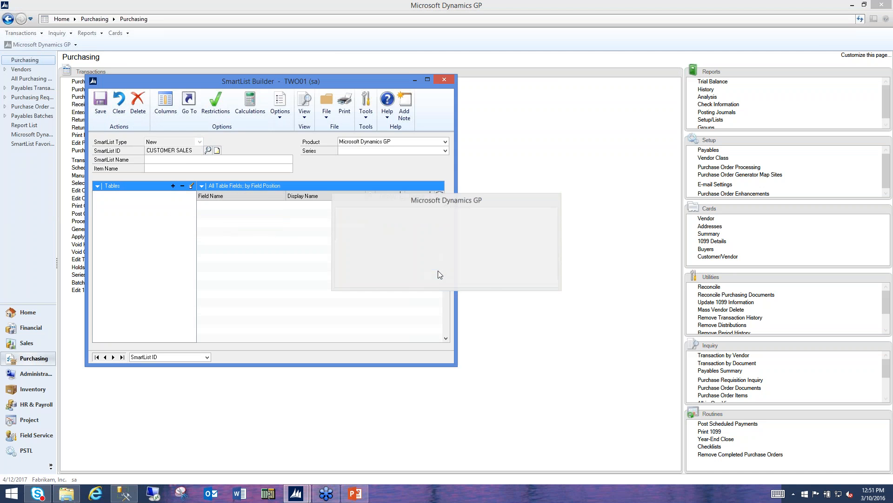
Name the SmartList Customer Sales, set its item name to Cust Sales, and assign it to the Sales series
left_click(203, 159)
type("Customer Sales")
key("Tab")
type("Cust Sales")
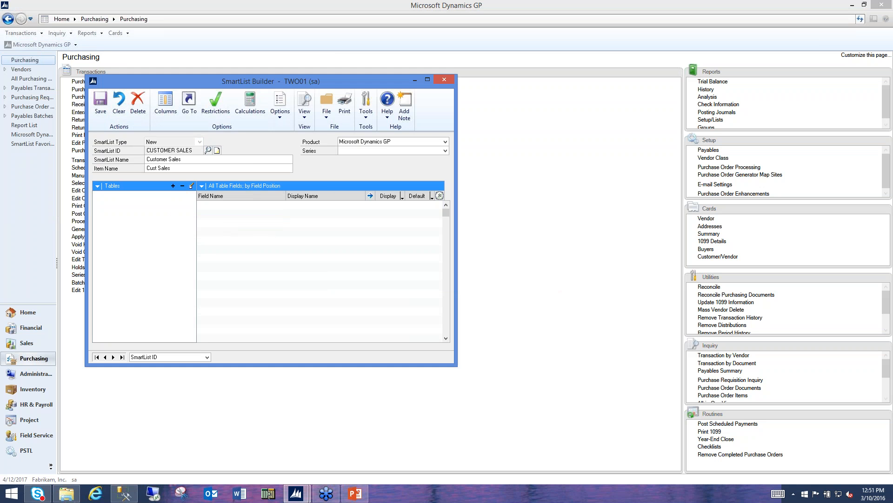
key("Tab")
left_click(395, 151)
left_click(368, 166)
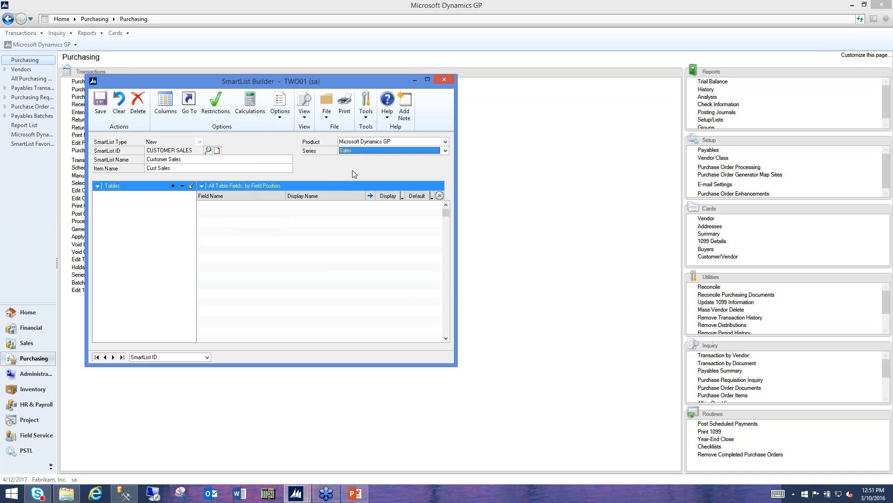
Select the A_SociusCustomerSales view from TWO01 as the SmartList's SQL Server table, and add Customer as its key field
left_click(174, 186)
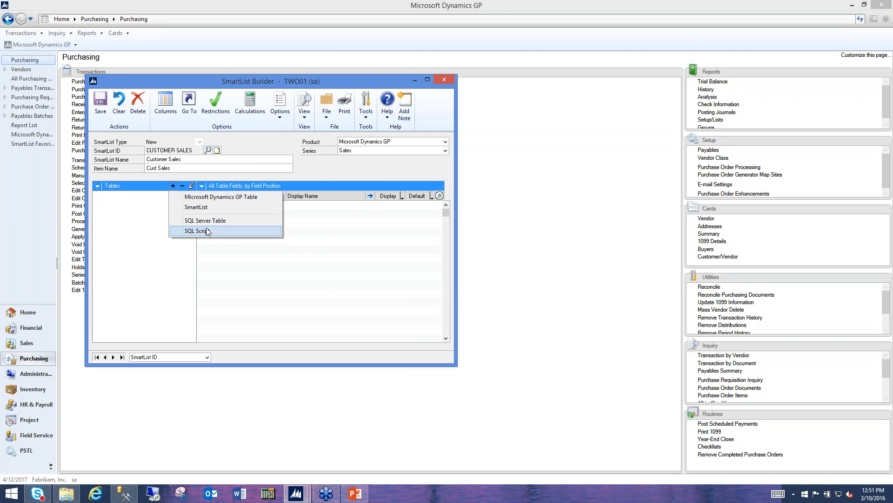
left_click(228, 223)
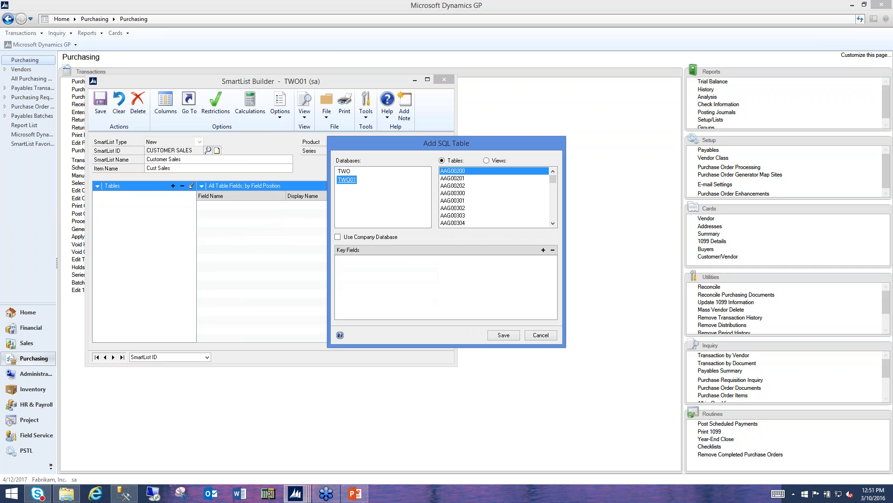
left_click(495, 162)
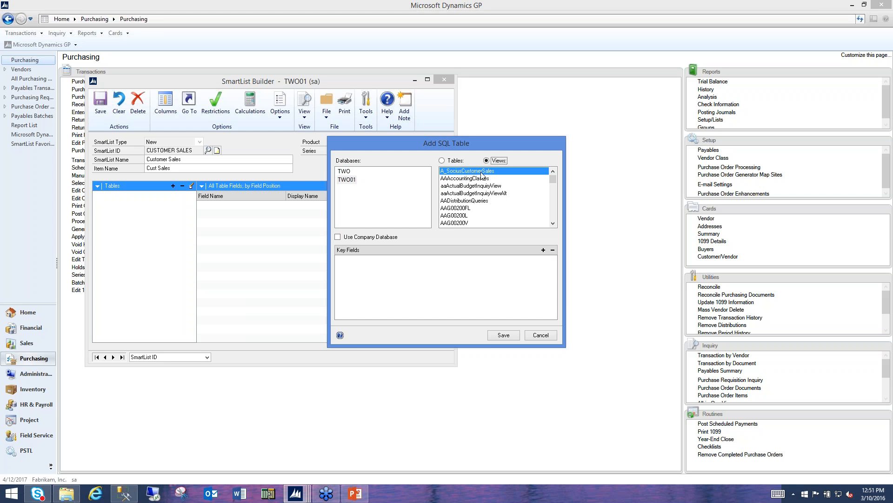
left_click(543, 250)
left_click(527, 237)
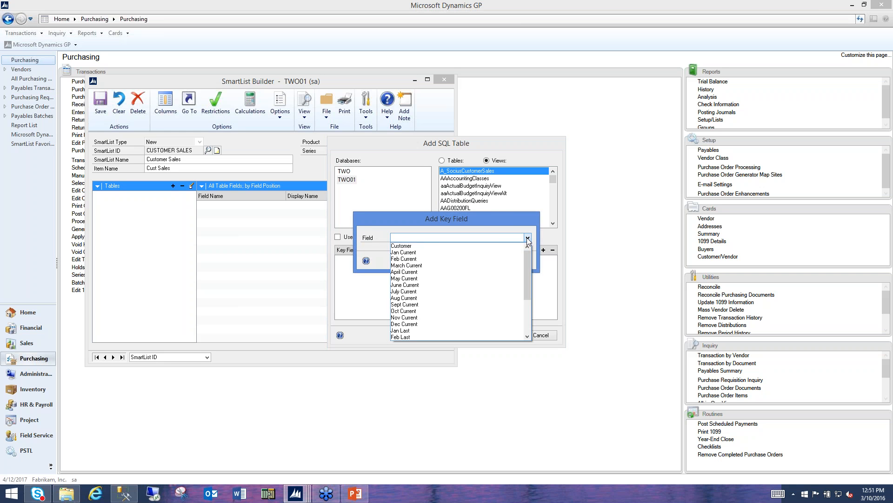
left_click(513, 250)
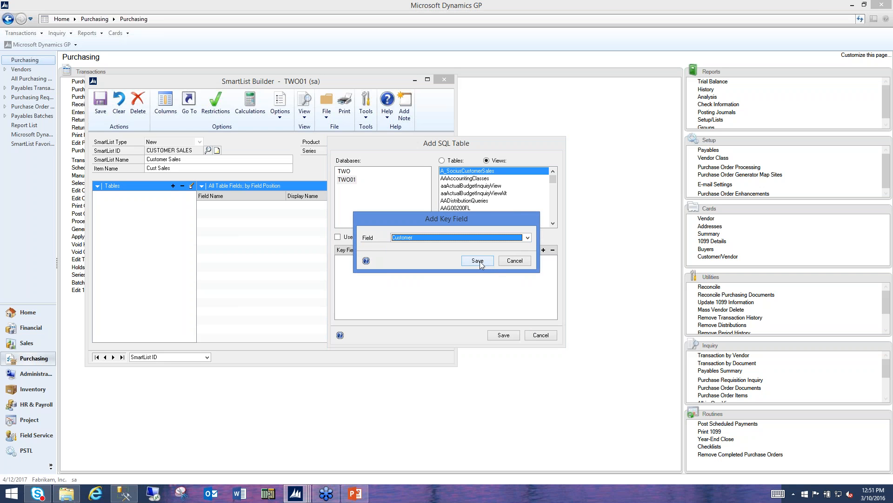
left_click(478, 260)
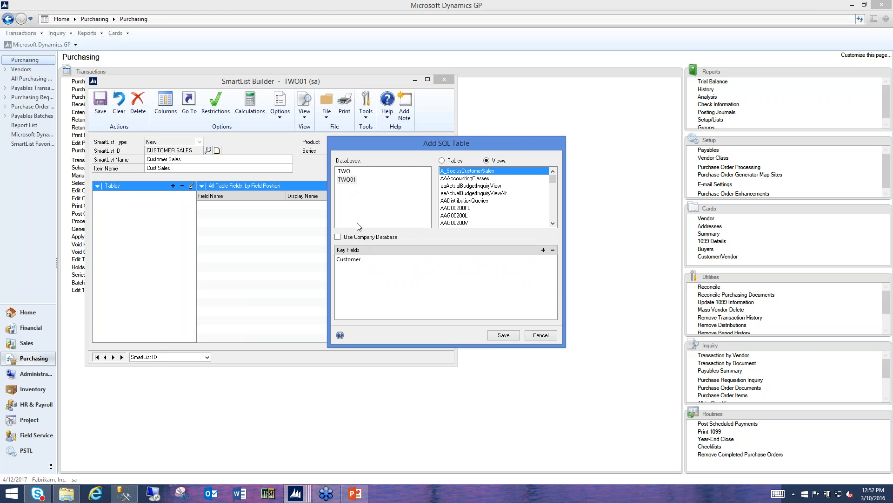
Save the SQL table selection to add the A_SociusCustomerSales view to the Customer Sales SmartList
left_click(350, 240)
left_click(383, 239)
left_click(383, 238)
left_click(503, 334)
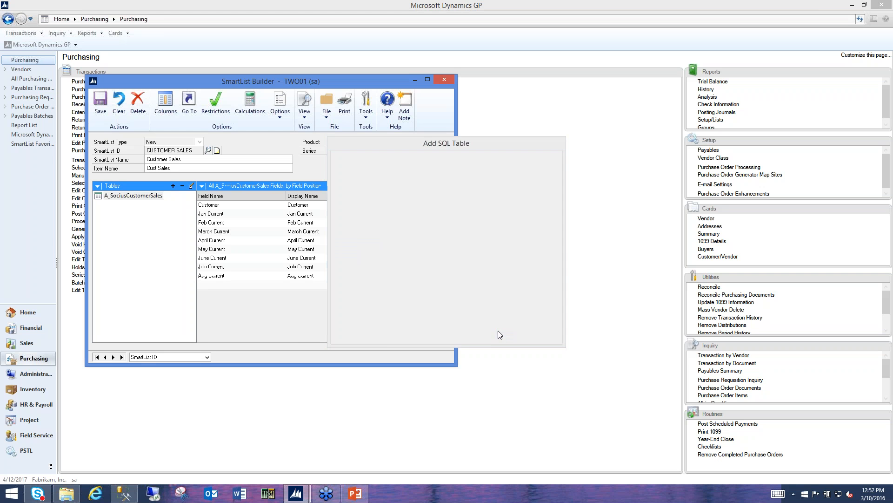
Mark all fields of the A_SociusCustomerSales view as default columns
left_click(432, 197)
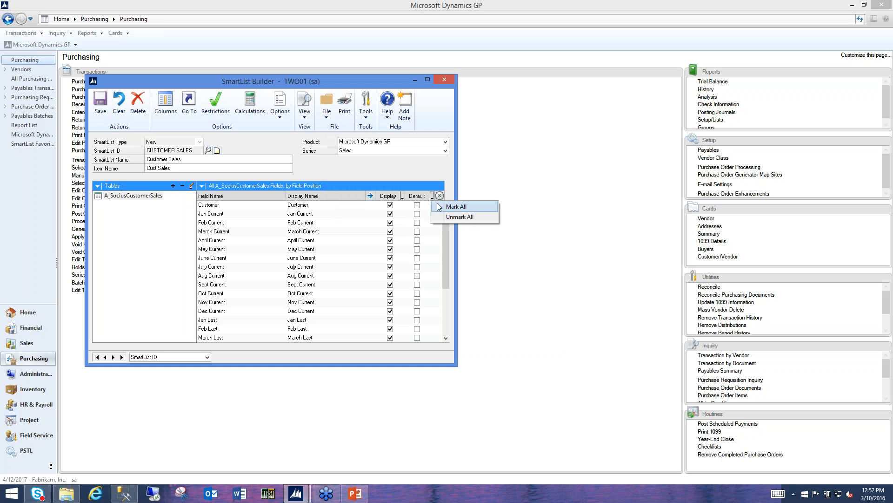
left_click(448, 207)
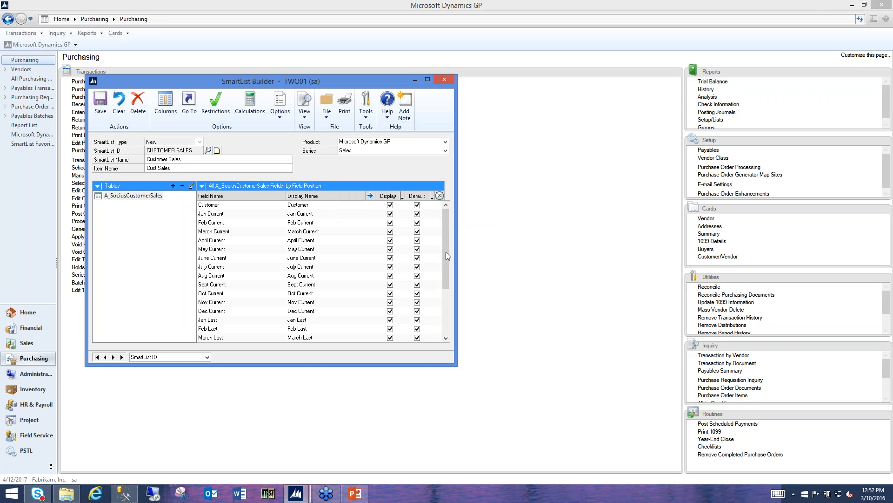
left_click_drag(446, 242, 443, 329)
Preview the data of the Customer Sales SmartList and close the preview
left_click(280, 106)
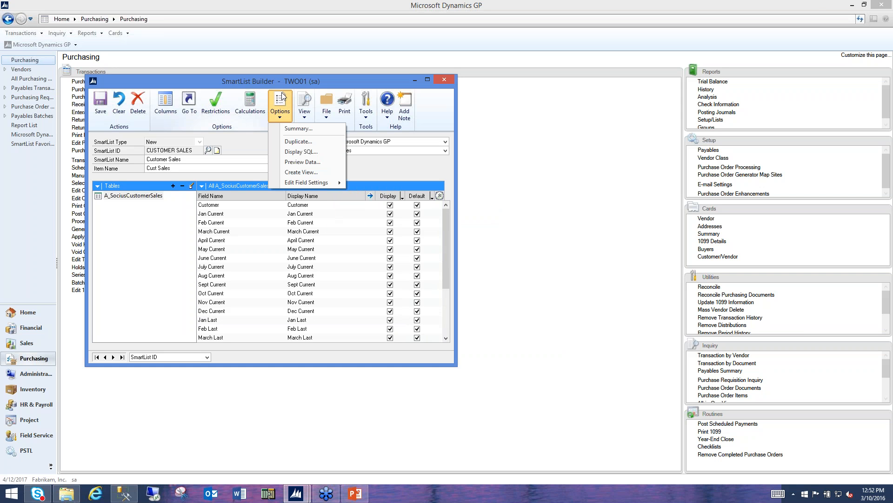
left_click(302, 162)
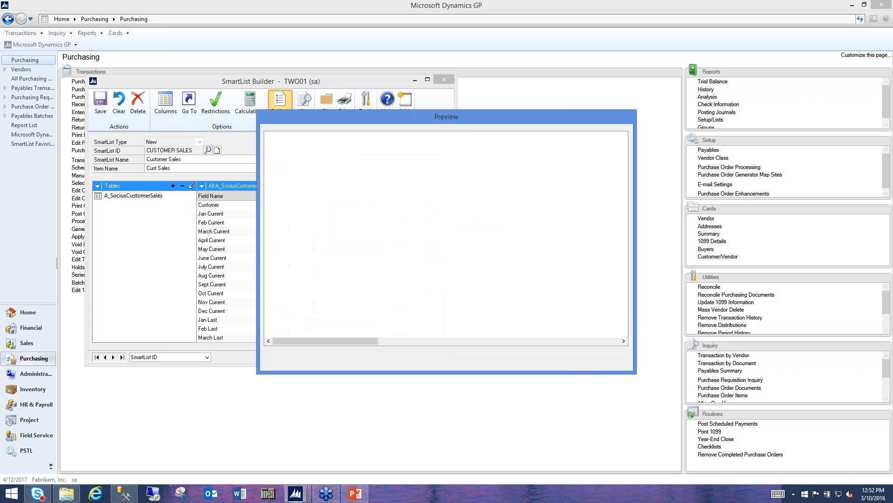
left_click_drag(348, 339, 312, 336)
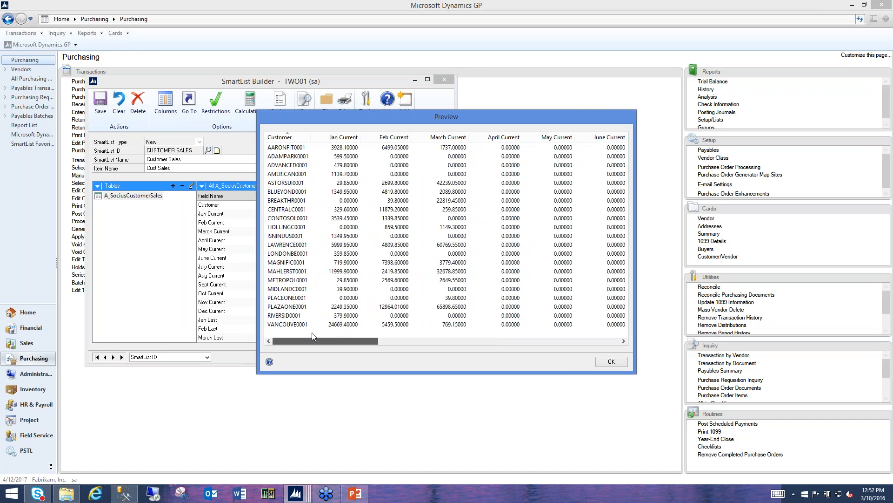
left_click(604, 361)
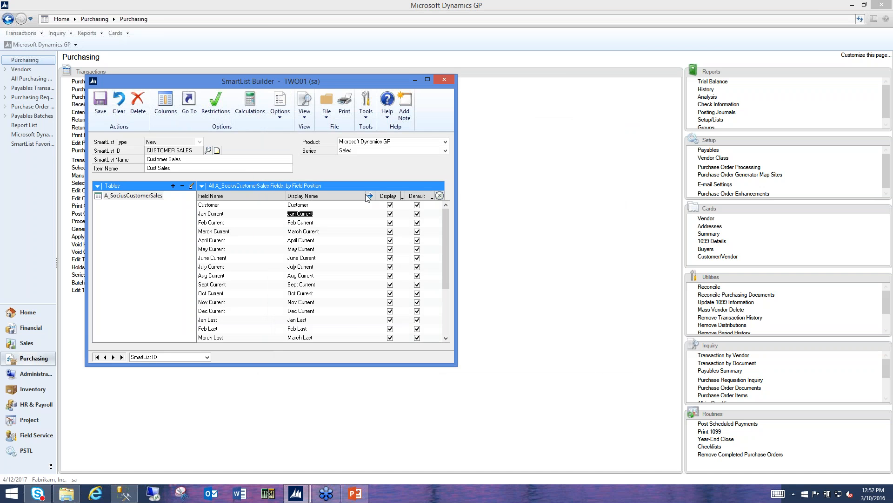
Review the display and decimal places options of the Jan Current field without changing them
left_click(370, 196)
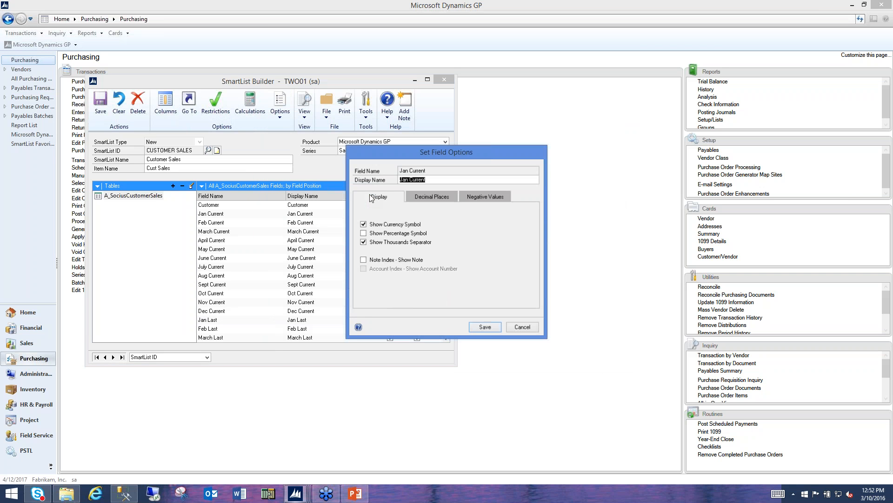
left_click(428, 197)
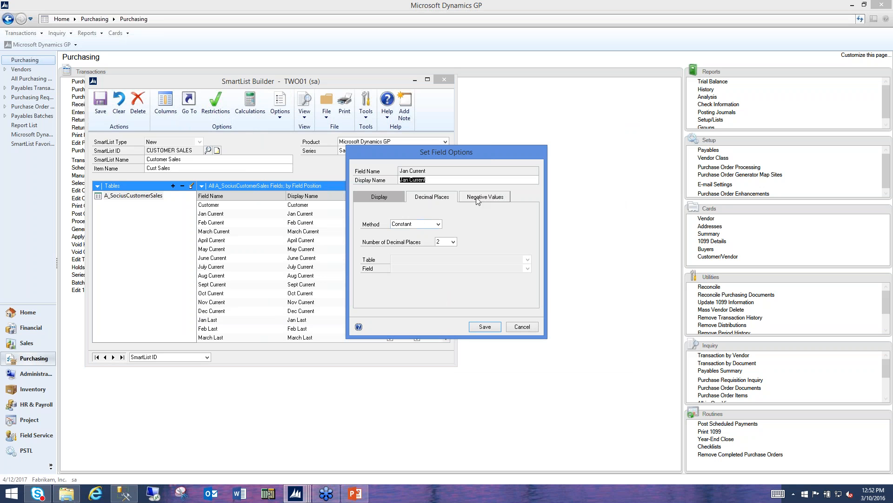
left_click(379, 197)
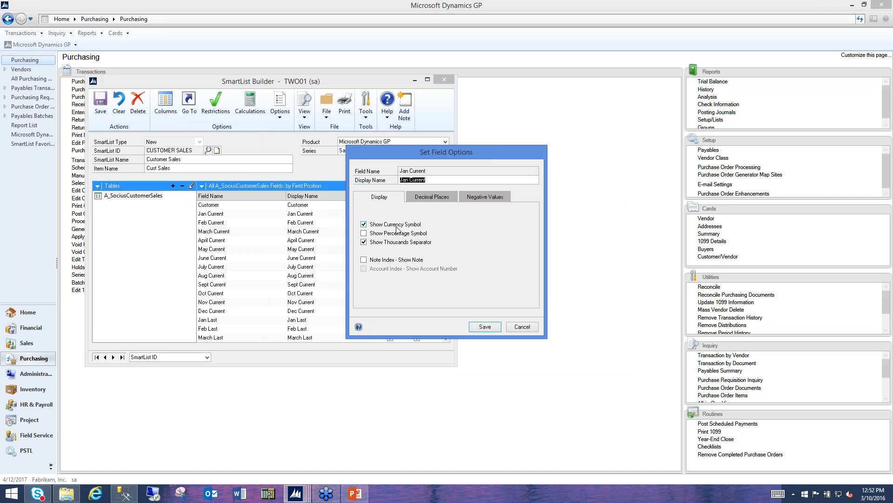
left_click(522, 326)
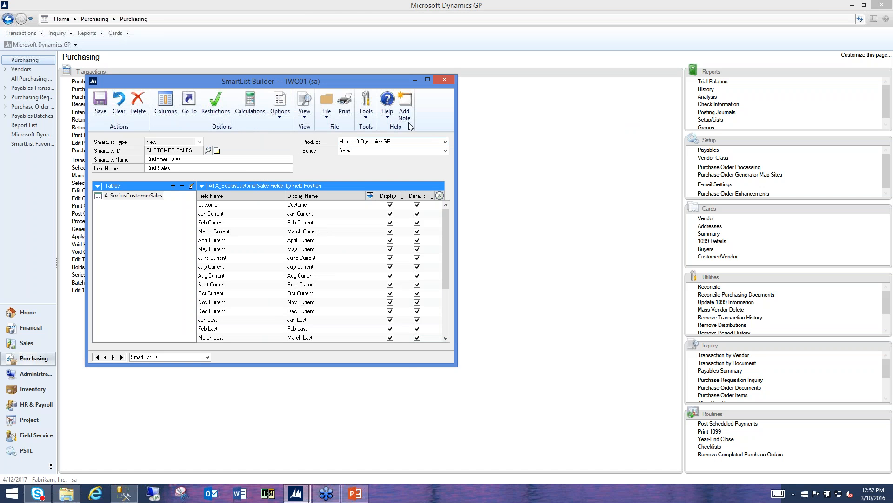
Save the Customer Sales SmartList, and open SmartList with the detected SmartList Builder changes applied
left_click(101, 104)
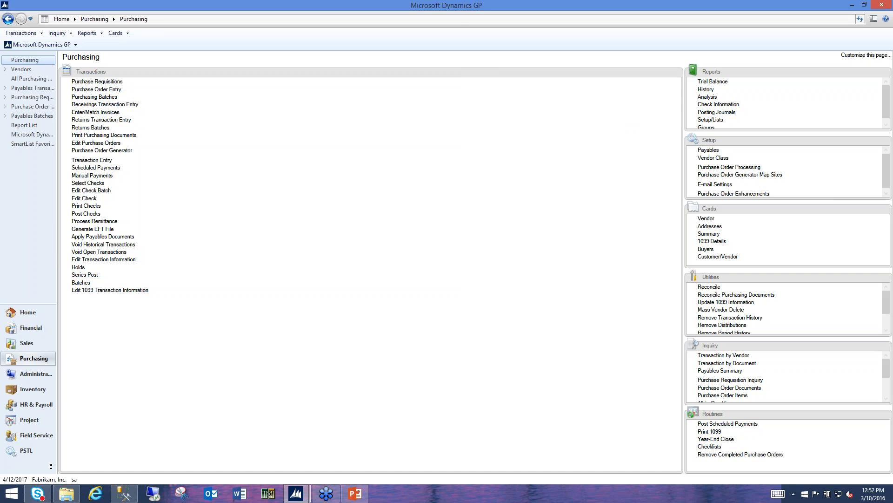
left_click(56, 44)
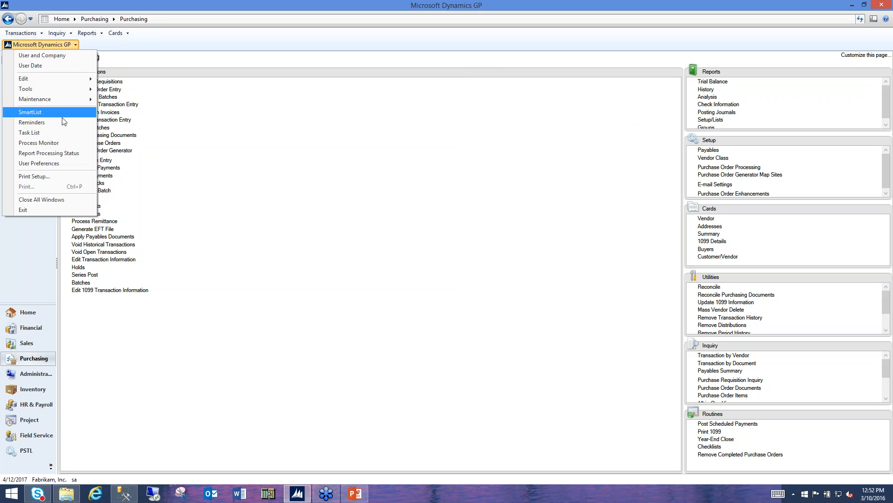
left_click(46, 112)
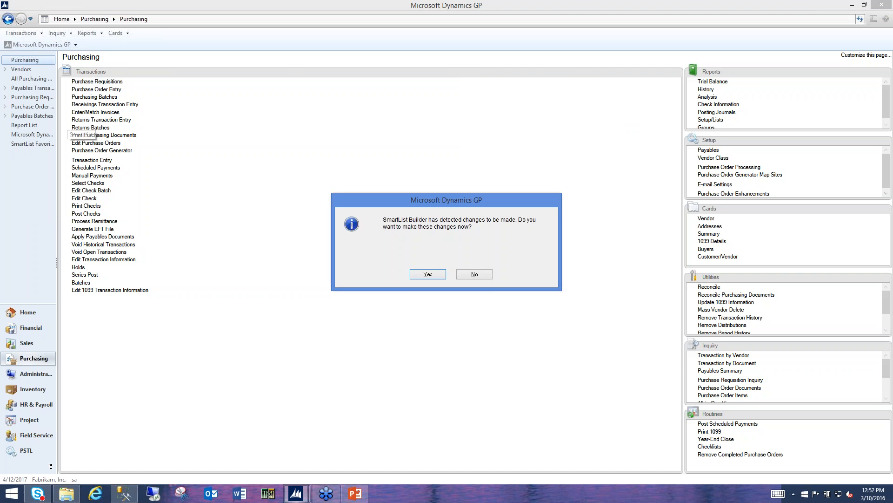
left_click(426, 275)
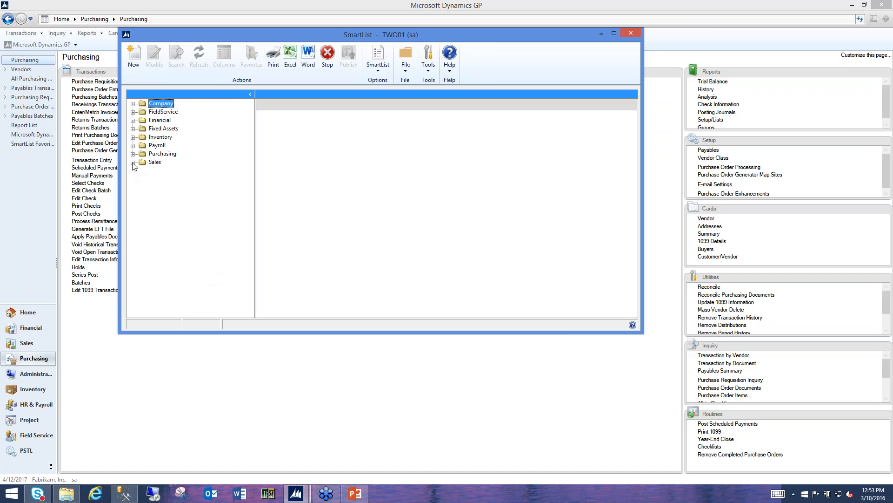
Display the Customer Sales list from the Sales folder and examine its monthly columns
left_click(133, 162)
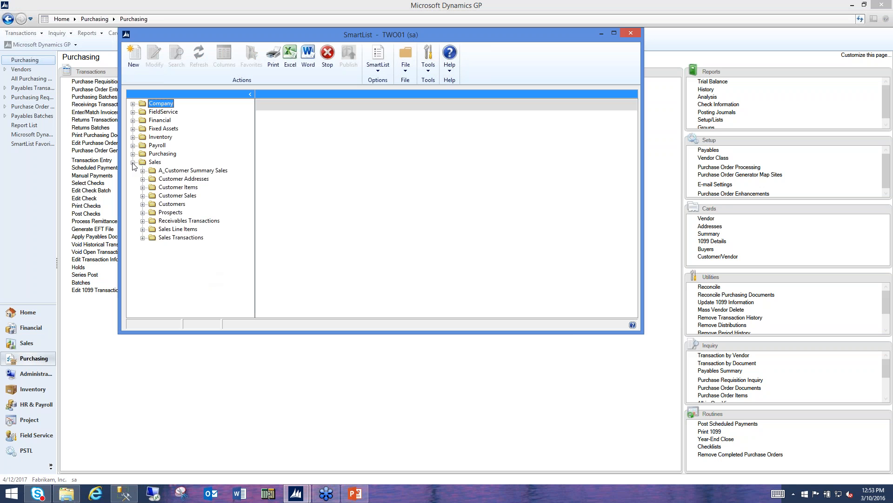
left_click(143, 196)
left_click(162, 204)
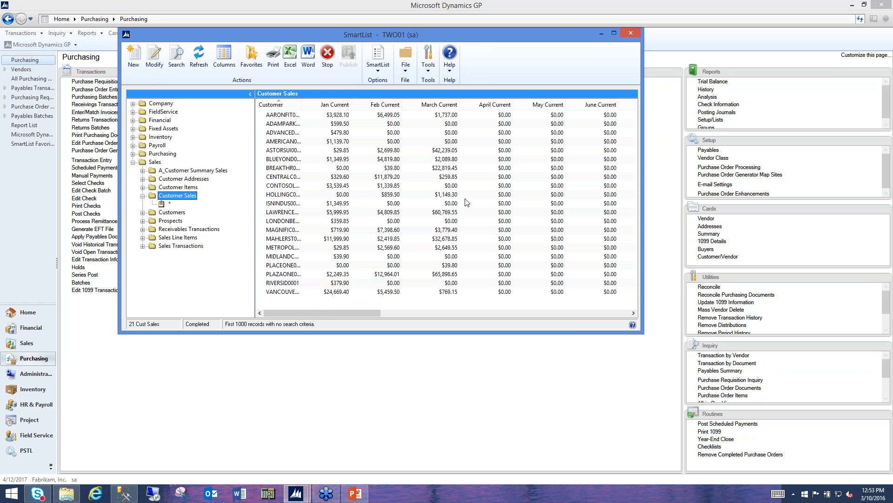
mouse_move(313, 314)
left_mouse_down()
mouse_move(485, 316)
mouse_move(322, 314)
left_mouse_up()
left_click(290, 70)
Display the default A_Customer Summary Sales list with the folder tree collapsed, and close SmartList
left_click(196, 170)
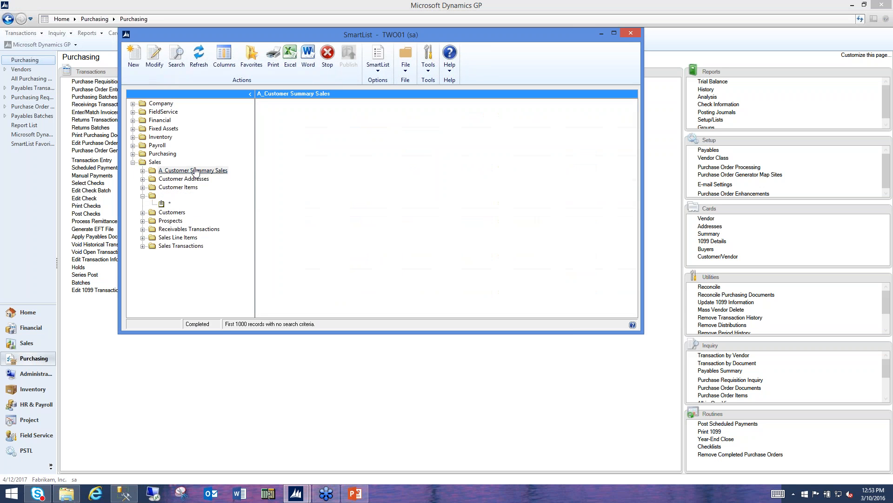
left_click(143, 171)
left_click(169, 179)
left_click(249, 94)
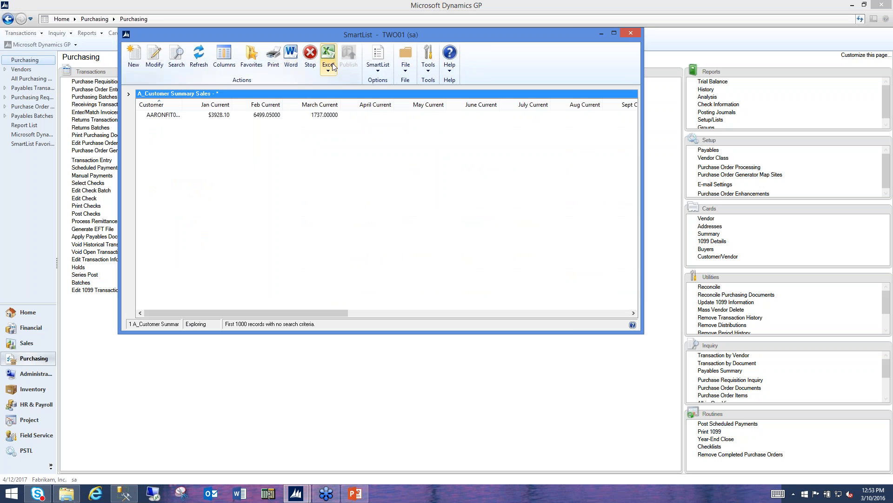
left_click(631, 34)
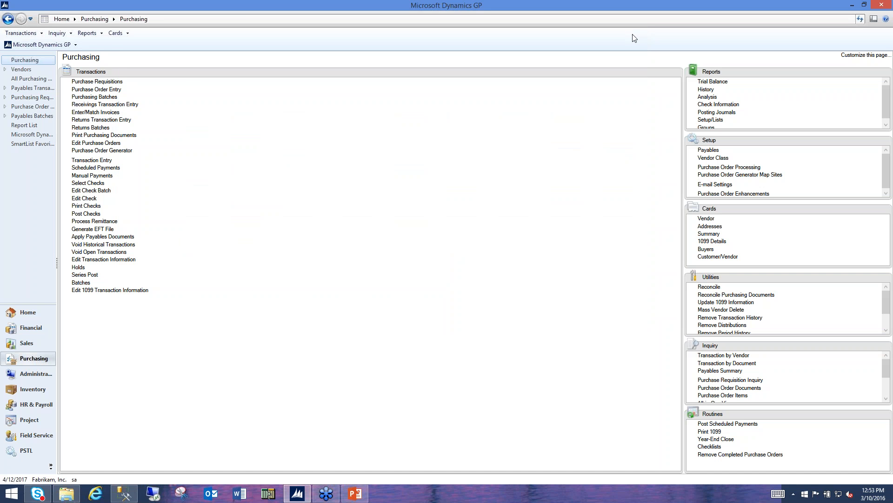
left_click(67, 48)
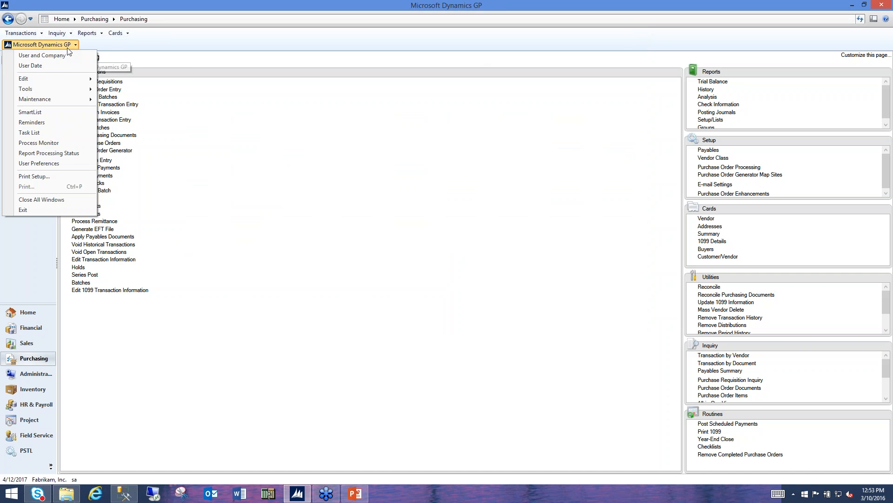
mouse_move(74, 87)
mouse_move(155, 119)
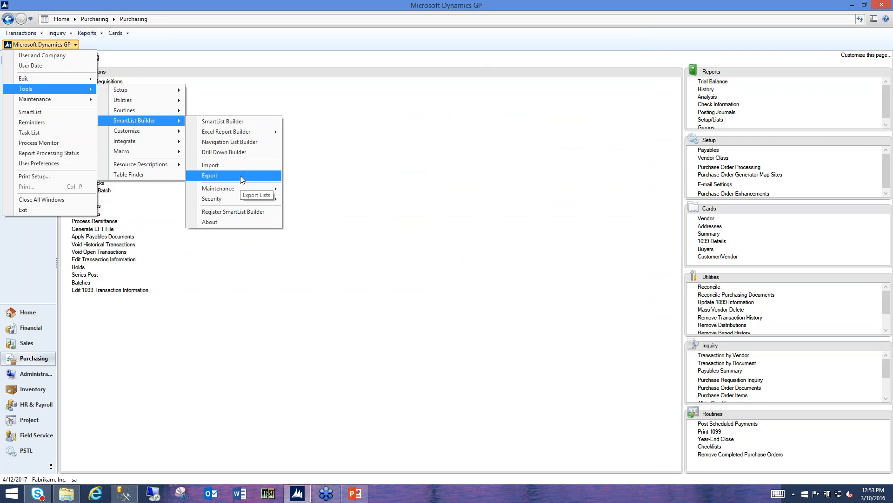
mouse_move(231, 188)
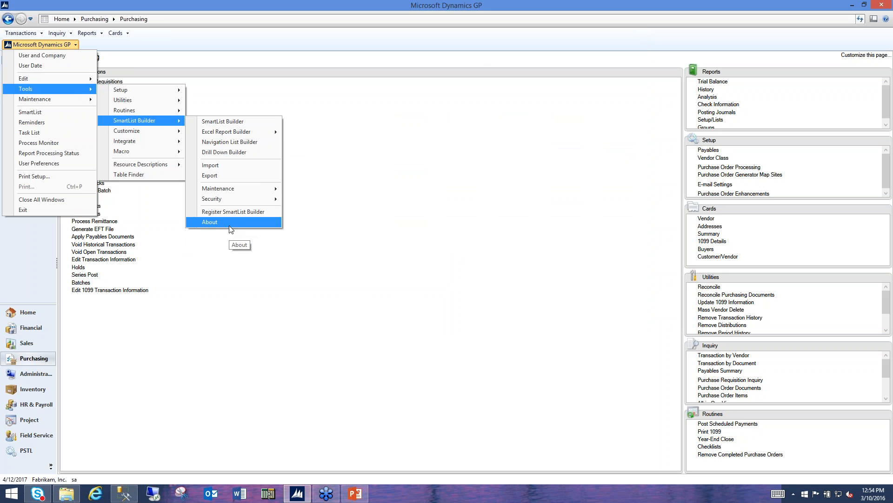
left_click(420, 294)
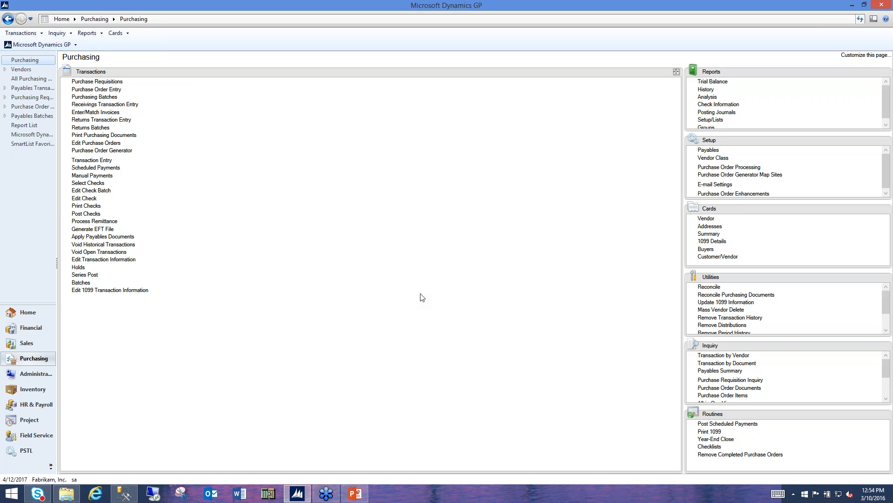
Switch to the SmartLists for Data Analysis presentation in PowerPoint and run the slide show from the Live Demo slide
mouse_move(363, 495)
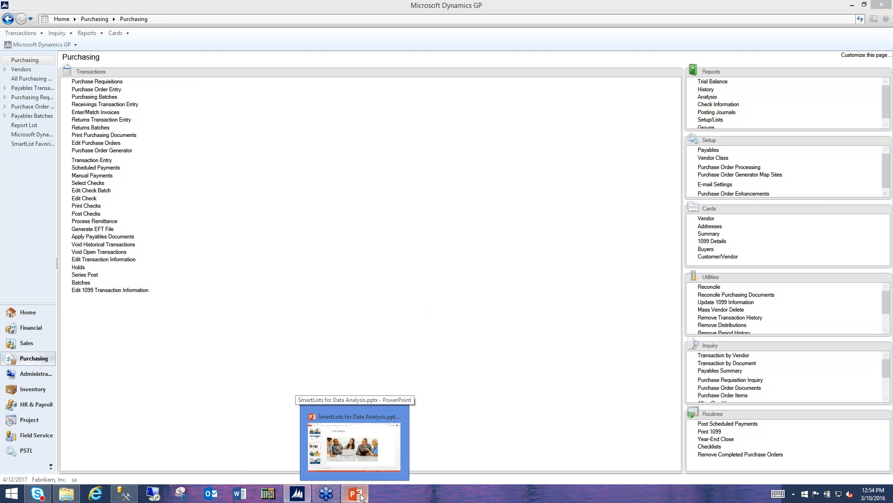
left_click(362, 497)
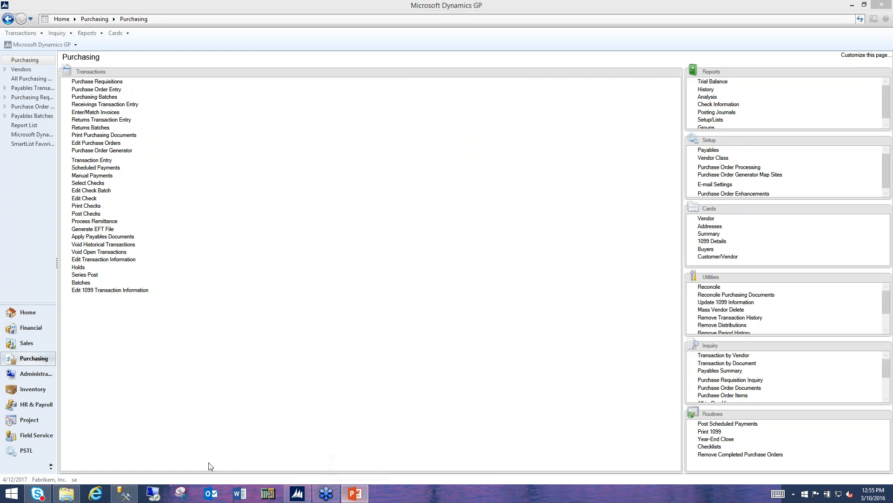
left_click(615, 421)
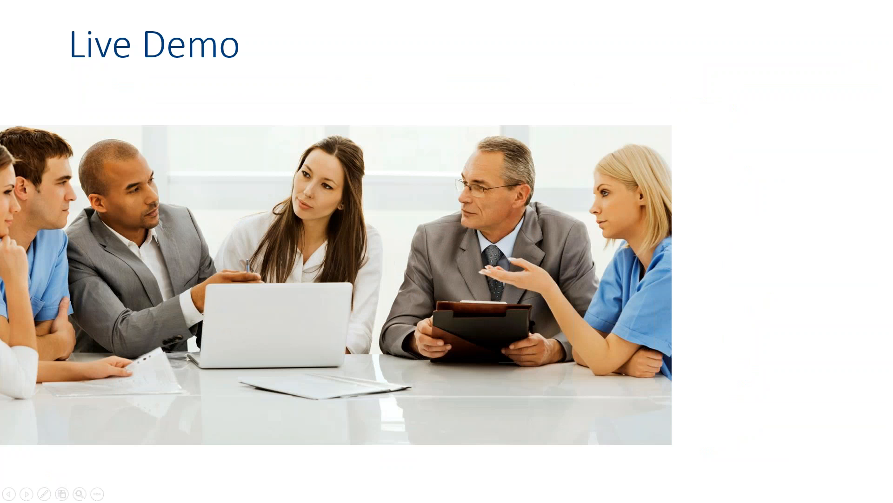